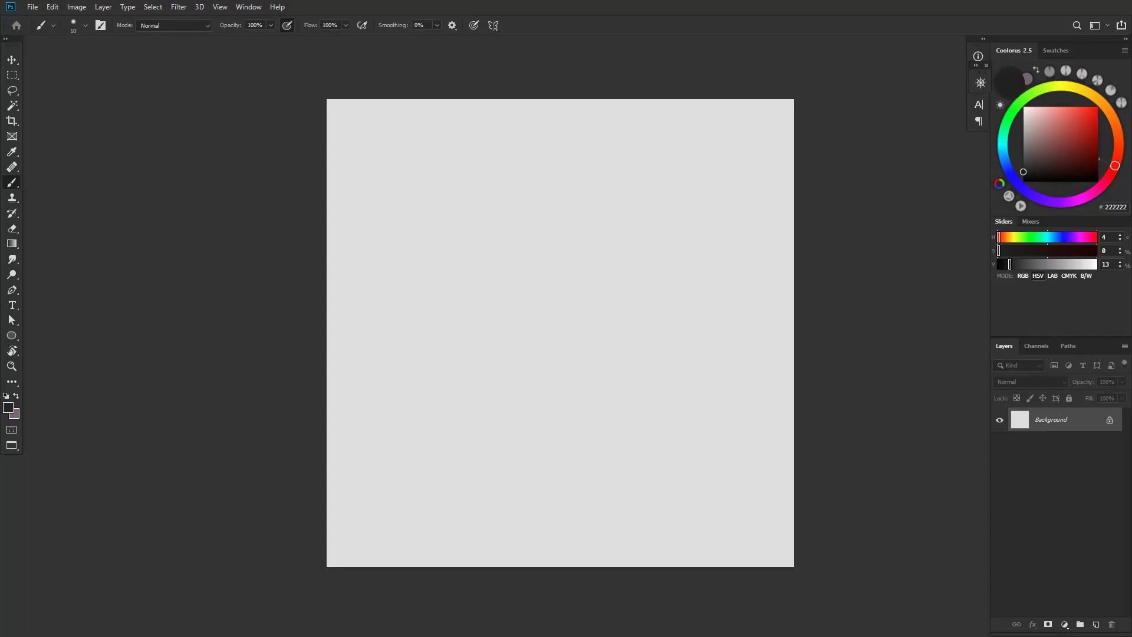
- Create a new layer and sketch the swan's head, beak, back of the neck and arched back with a thin brush
{"action": "key", "text": "ctrl+shift+alt+n"}
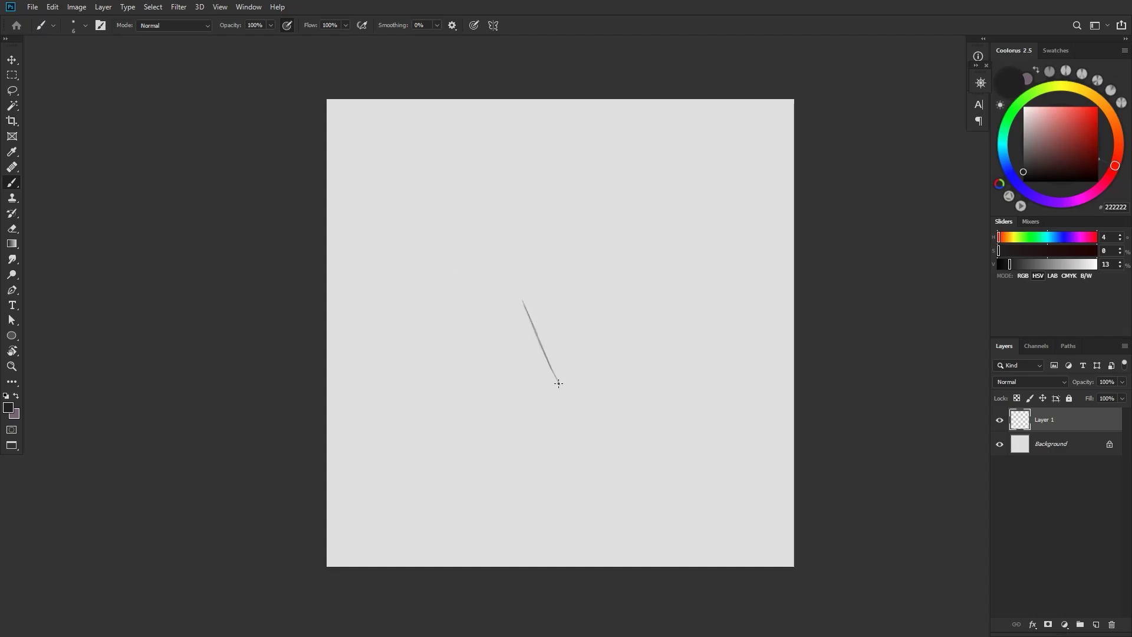
{"action": "key", "text": "e"}
{"action": "left_click_drag", "start_coordinate": [611, 256], "coordinate": [629, 281]}
{"action": "key", "text": "b"}
{"action": "left_click_drag", "start_coordinate": [594, 236], "coordinate": [614, 267]}
{"action": "mouse_move", "coordinate": [558, 390]}
{"action": "left_mouse_down"}
{"action": "mouse_move", "coordinate": [435, 351]}
{"action": "mouse_move", "coordinate": [339, 411]}
{"action": "mouse_move", "coordinate": [384, 369]}
{"action": "left_mouse_up"}
{"action": "key", "text": "e"}
{"action": "key", "text": "b"}
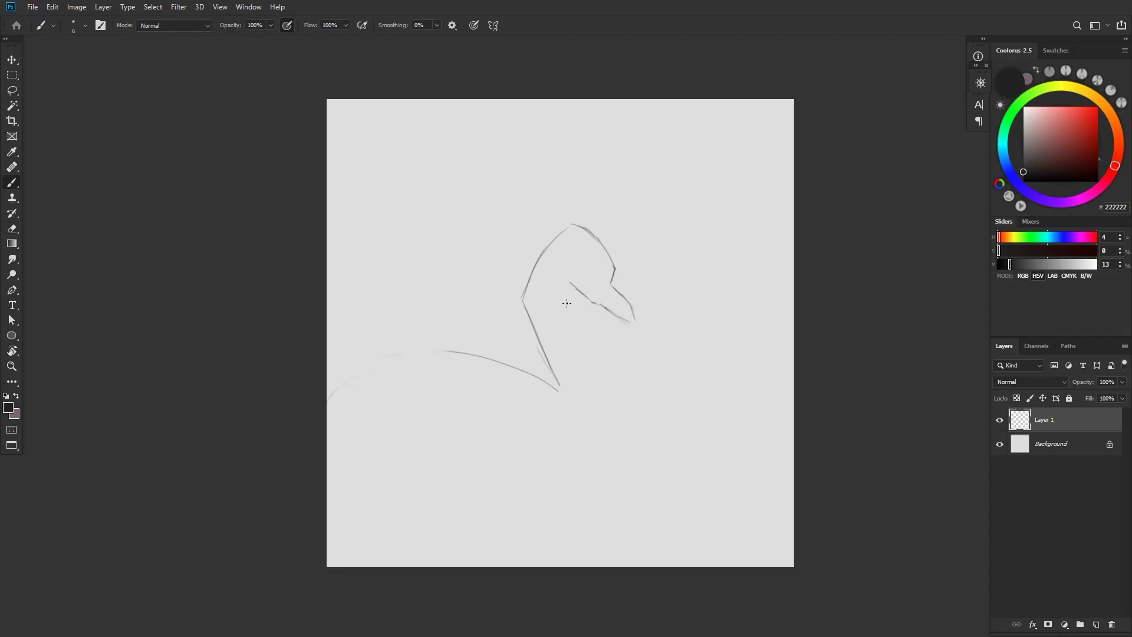
- Sketch the front of the swan's neck, its chest and the belly line along the water
{"action": "left_click_drag", "start_coordinate": [564, 321], "coordinate": [618, 408]}
{"action": "left_click", "coordinate": [979, 83]}
{"action": "left_click", "coordinate": [979, 83]}
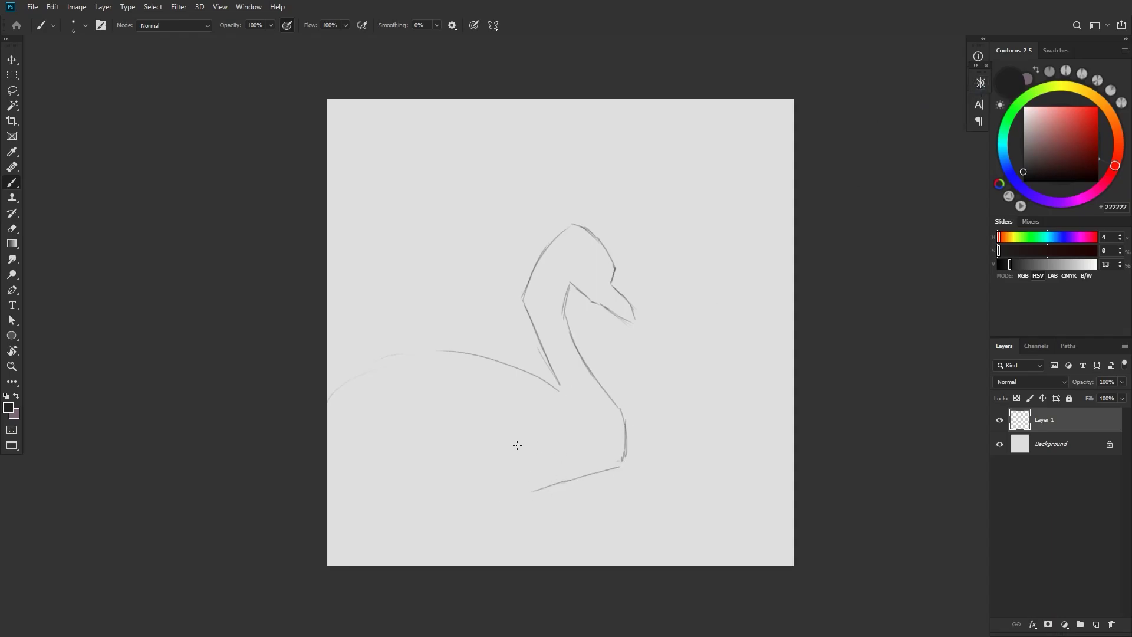
{"action": "mouse_move", "coordinate": [500, 504]}
{"action": "left_mouse_down"}
{"action": "mouse_move", "coordinate": [397, 511]}
{"action": "mouse_move", "coordinate": [511, 504]}
{"action": "left_mouse_up"}
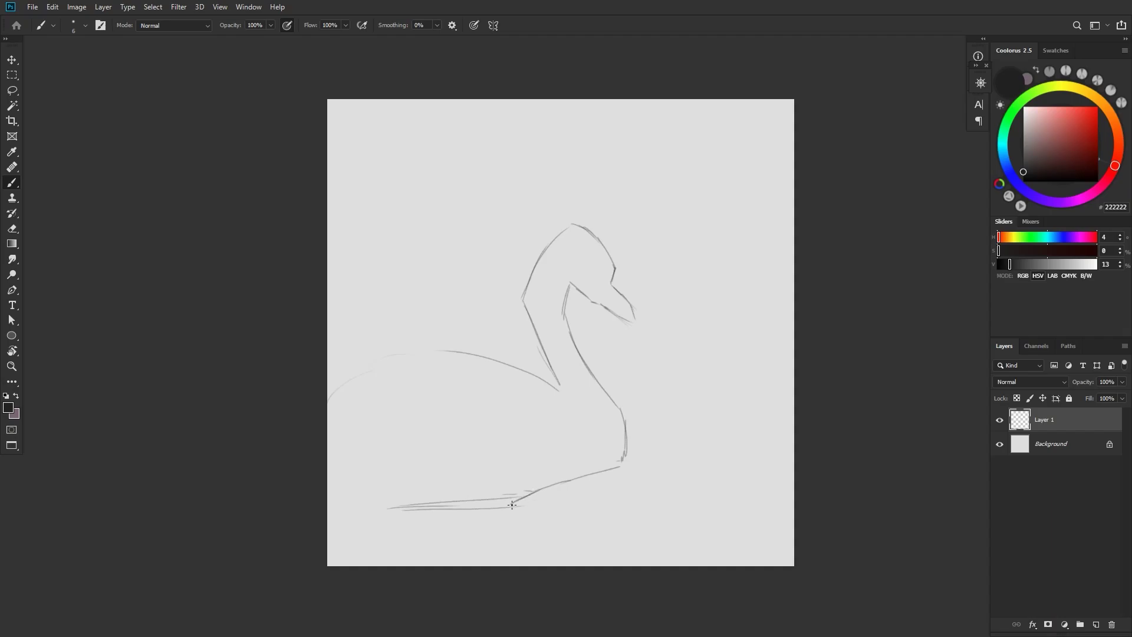
- Scale the swan sketch down slightly and shift it right and lower on the canvas
{"action": "key", "text": "ctrl+t"}
{"action": "left_click_drag", "start_coordinate": [638, 222], "coordinate": [621, 242]}
{"action": "left_click_drag", "start_coordinate": [590, 278], "coordinate": [630, 282]}
{"action": "key", "text": "Return"}
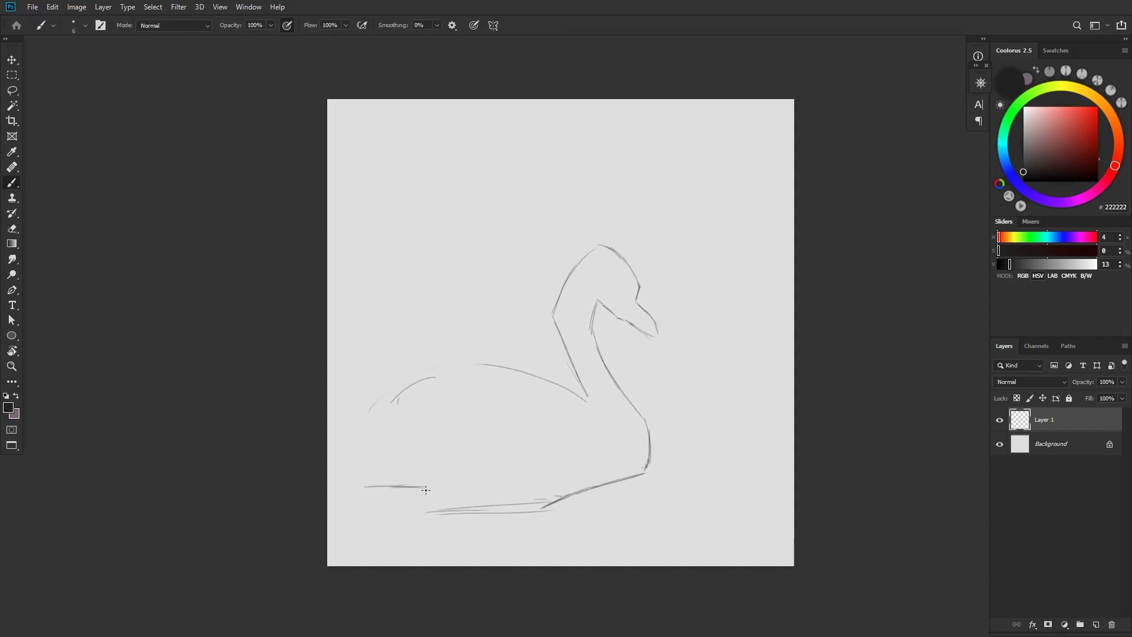
- Add the swan's tail, rear and wing lines, and clean up the beak outline with the Eraser and brush
{"action": "left_click_drag", "start_coordinate": [373, 405], "coordinate": [289, 308]}
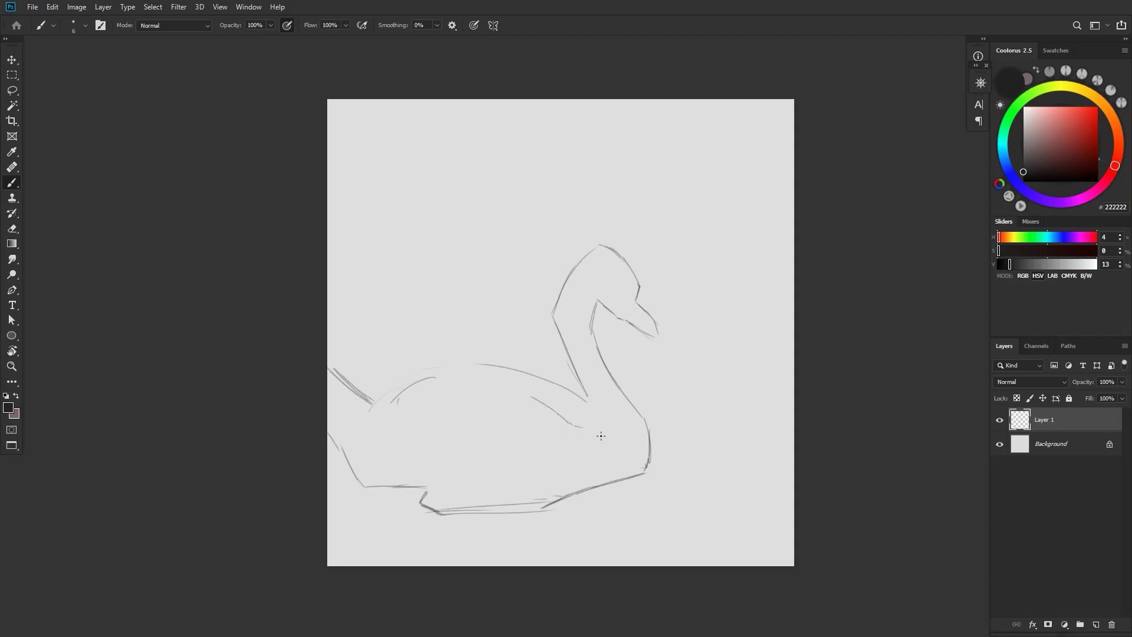
{"action": "key", "text": "e"}
{"action": "mouse_move", "coordinate": [623, 308]}
{"action": "left_mouse_down"}
{"action": "mouse_move", "coordinate": [645, 324]}
{"action": "mouse_move", "coordinate": [609, 301]}
{"action": "left_mouse_up"}
{"action": "key", "text": "b"}
- Sketch diagonal foreground lines below the swan and a tilted horizon behind it, undoing unsatisfactory horizon strokes
{"action": "mouse_move", "coordinate": [506, 565]}
{"action": "left_mouse_down"}
{"action": "mouse_move", "coordinate": [794, 486]}
{"action": "mouse_move", "coordinate": [794, 497]}
{"action": "left_mouse_up"}
{"action": "left_click_drag", "start_coordinate": [305, 316], "coordinate": [576, 289]}
{"action": "key", "text": "ctrl+z"}
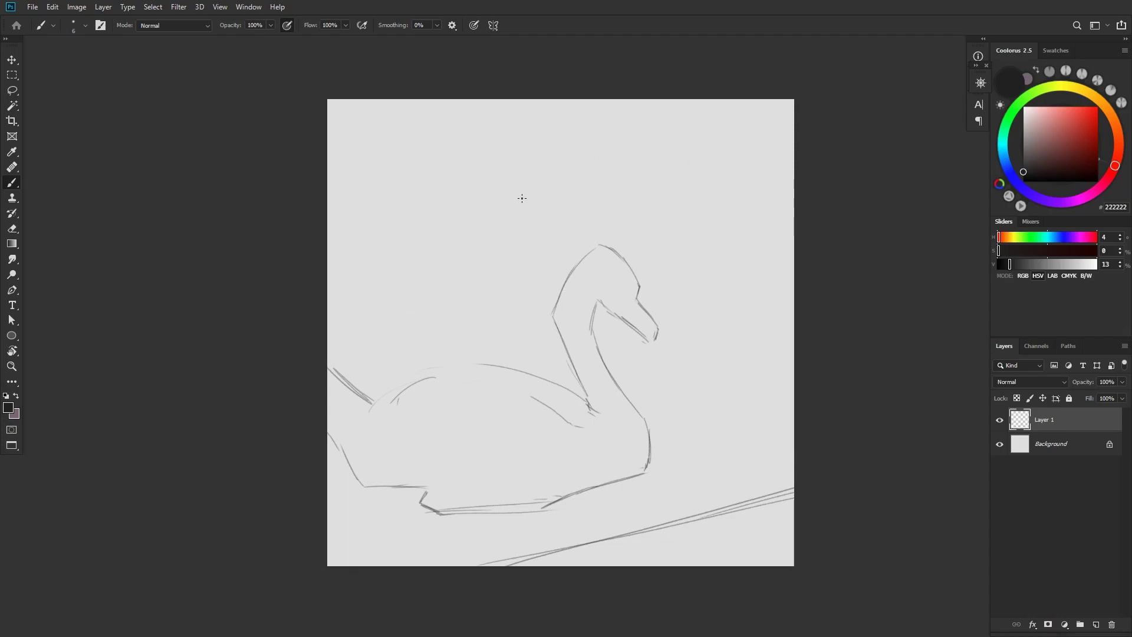
{"action": "left_click_drag", "start_coordinate": [328, 274], "coordinate": [534, 286]}
{"action": "key", "text": "ctrl+z"}
{"action": "left_click_drag", "start_coordinate": [370, 296], "coordinate": [794, 223]}
{"action": "left_click_drag", "start_coordinate": [675, 177], "coordinate": [707, 158]}
- Free-transform the whole sketch to adjust how it fits the canvas
{"action": "key", "text": "ctrl+t"}
{"action": "mouse_move", "coordinate": [790, 108]}
{"action": "left_mouse_down"}
{"action": "mouse_move", "coordinate": [826, 83]}
{"action": "mouse_move", "coordinate": [834, 93]}
{"action": "left_mouse_up"}
{"action": "key", "text": "Return"}
- Lasso the swan's lines, scale them down slightly and deselect
{"action": "key", "text": "l"}
{"action": "mouse_move", "coordinate": [706, 424]}
{"action": "left_mouse_down"}
{"action": "mouse_move", "coordinate": [658, 484]}
{"action": "mouse_move", "coordinate": [602, 238]}
{"action": "mouse_move", "coordinate": [706, 422]}
{"action": "left_mouse_up"}
{"action": "key", "text": "ctrl+t"}
{"action": "left_click_drag", "start_coordinate": [690, 210], "coordinate": [673, 194]}
{"action": "key", "text": "Return"}
{"action": "key", "text": "ctrl+d"}
- Sketch the jagged mountain ridgelines and the far shore behind the swan
{"action": "key", "text": "b"}
{"action": "left_click_drag", "start_coordinate": [439, 154], "coordinate": [492, 121]}
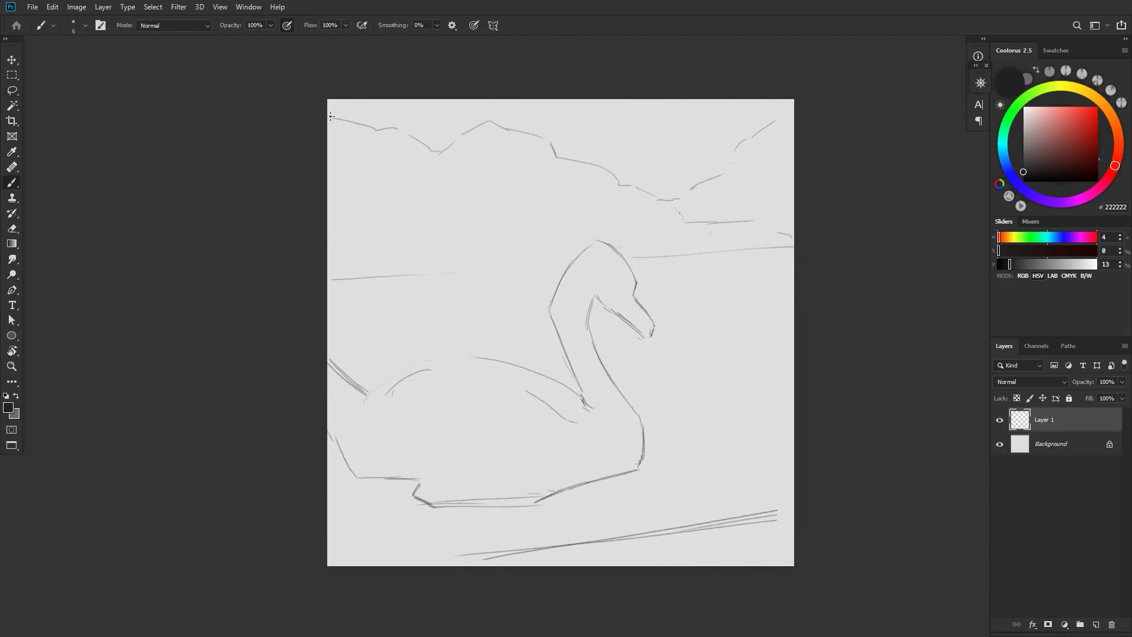
{"action": "left_click_drag", "start_coordinate": [354, 122], "coordinate": [409, 142]}
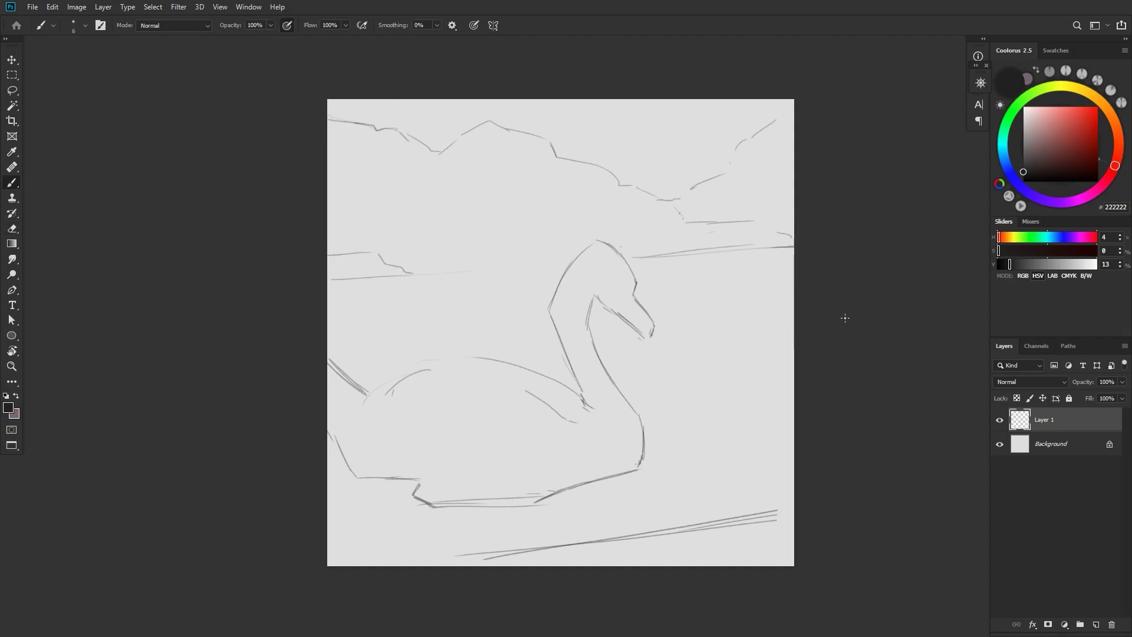
- Create a new layer beneath the sketch layer and choose a textured brush with pen pressure for opacity turned off
{"action": "key", "text": "ctrl+shift+alt+n"}
{"action": "left_click_drag", "start_coordinate": [1042, 452], "coordinate": [1043, 455]}
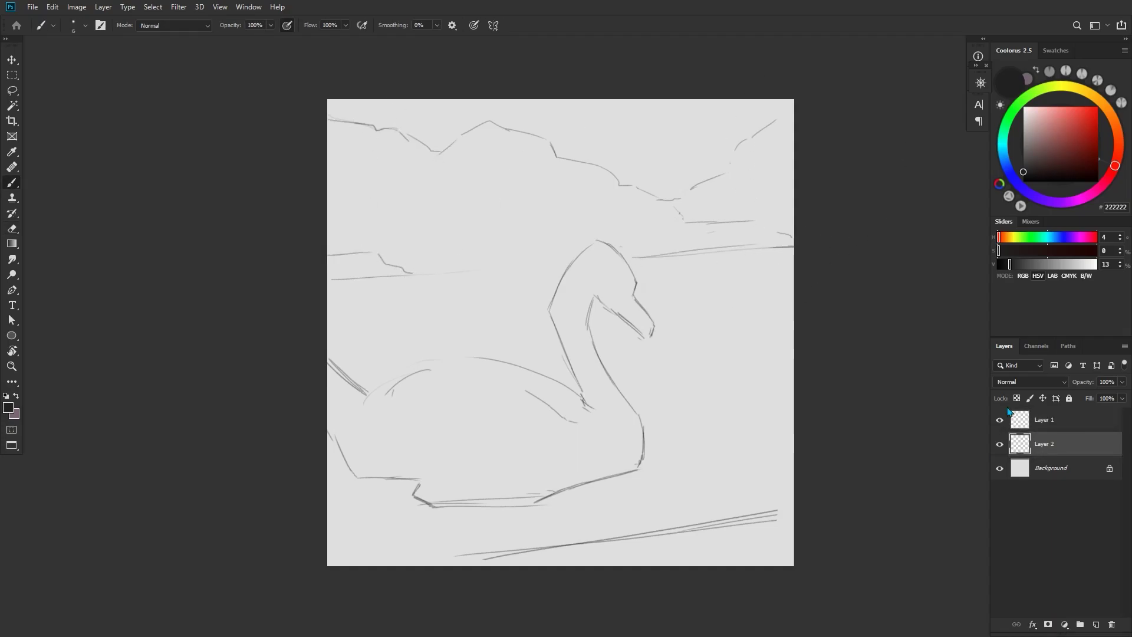
{"action": "left_click", "coordinate": [86, 26]}
{"action": "double_click", "coordinate": [633, 313]}
{"action": "left_click", "coordinate": [288, 29]}
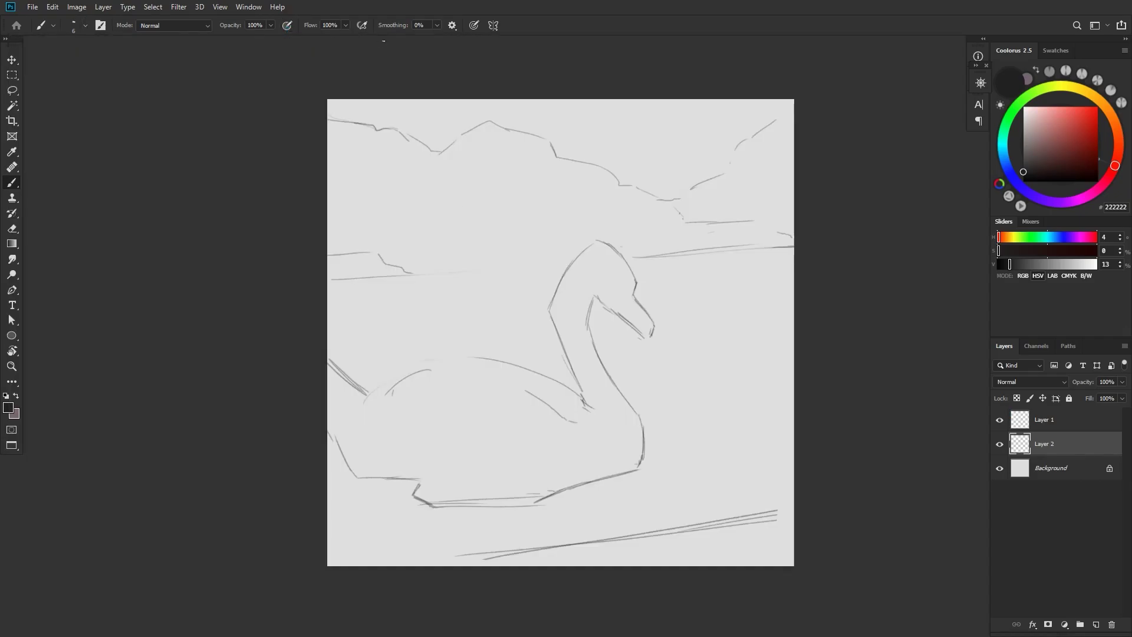
- Fill the Background layer with blue-grey #99A1B8 and make Layer 2 active again
{"action": "left_click", "coordinate": [1022, 472]}
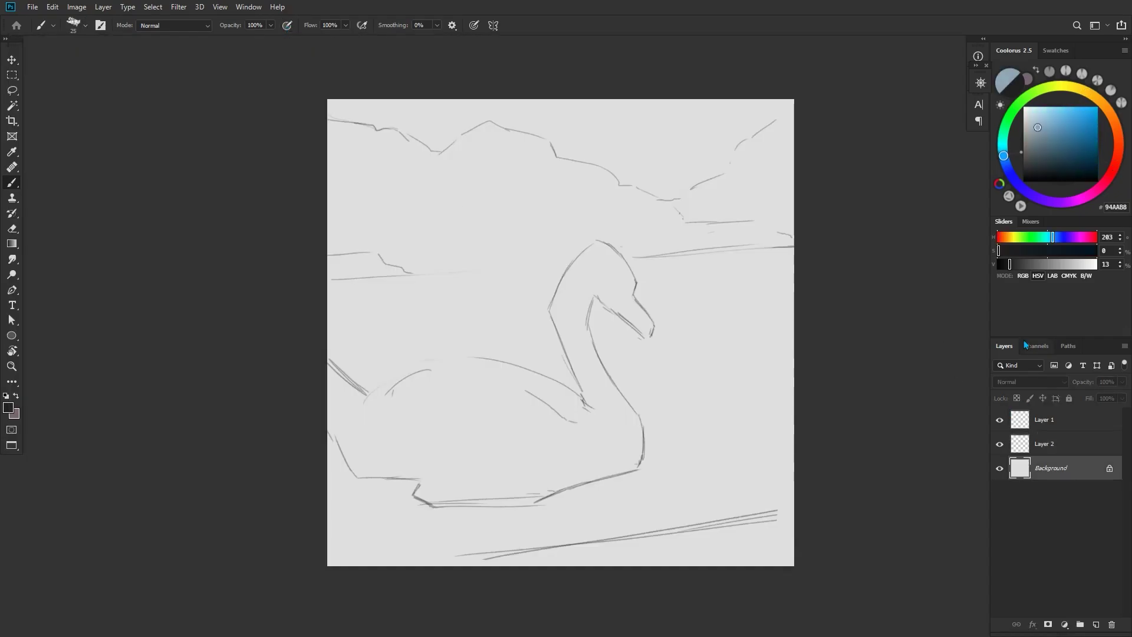
{"action": "key", "text": "alt+BackSpace"}
{"action": "key", "text": "alt+bracketright"}
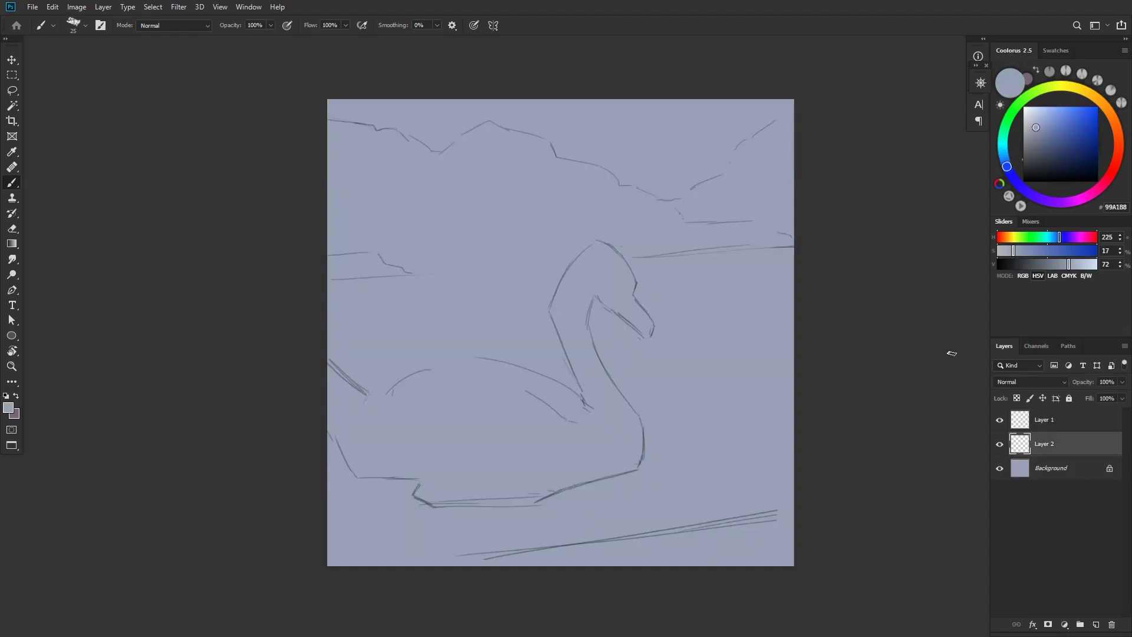
- Enlarge the brush and paint a pale yellow cream glow in the sky between the mountain ridges
{"action": "key", "text": "bracketright"}
{"action": "key", "text": "bracketright"}
{"action": "key", "text": "bracketright"}
{"action": "key", "text": "bracketright"}
{"action": "key", "text": "bracketright"}
{"action": "key", "text": "bracketright"}
{"action": "key", "text": "bracketright"}
{"action": "left_click", "coordinate": [1071, 86]}
{"action": "left_click", "coordinate": [1031, 118]}
{"action": "left_click_drag", "start_coordinate": [656, 192], "coordinate": [731, 126]}
{"action": "left_click", "coordinate": [1031, 118]}
{"action": "left_click_drag", "start_coordinate": [645, 177], "coordinate": [794, 100]}
{"action": "mouse_move", "coordinate": [575, 141]}
{"action": "left_mouse_down"}
{"action": "mouse_move", "coordinate": [687, 109]}
{"action": "mouse_move", "coordinate": [641, 188]}
{"action": "mouse_move", "coordinate": [716, 172]}
{"action": "left_mouse_up"}
{"action": "left_click", "coordinate": [1032, 115]}
{"action": "mouse_move", "coordinate": [631, 182]}
{"action": "left_mouse_down"}
{"action": "mouse_move", "coordinate": [778, 40]}
{"action": "mouse_move", "coordinate": [780, 83]}
{"action": "mouse_move", "coordinate": [707, 157]}
{"action": "left_mouse_up"}
- Reduce the brush to size 70 and test a darker blue-grey #6D7590 with a stroke across the water
{"action": "key", "text": "bracketleft"}
{"action": "key", "text": "bracketleft"}
{"action": "key", "text": "bracketleft"}
{"action": "left_click", "coordinate": [737, 297], "text": "alt"}
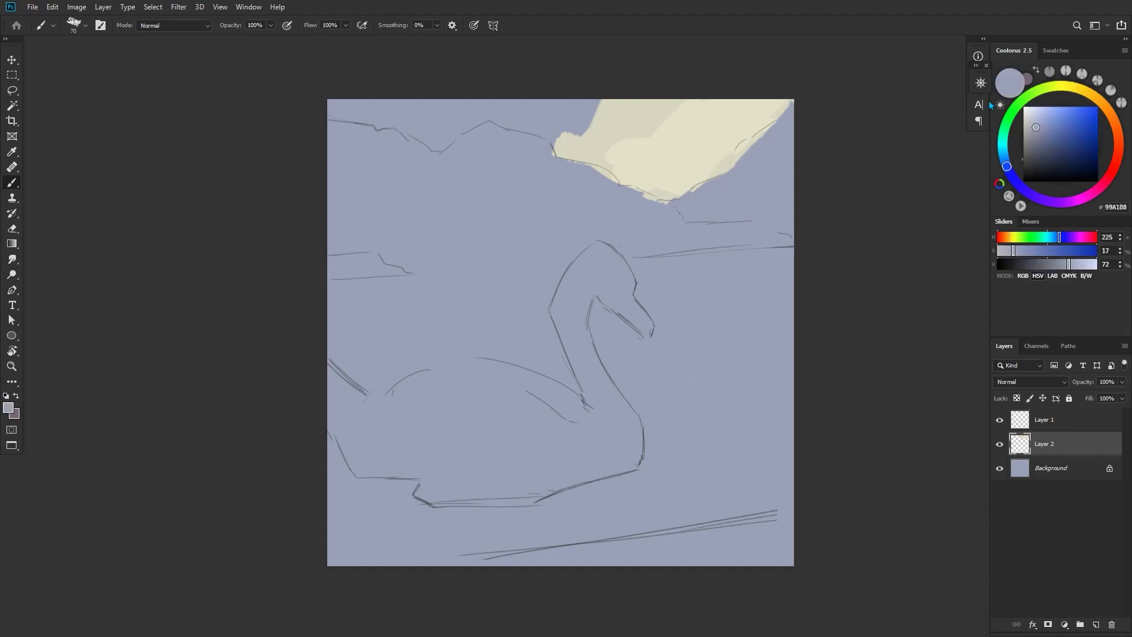
{"action": "left_click", "coordinate": [1041, 140]}
{"action": "left_click_drag", "start_coordinate": [330, 308], "coordinate": [541, 296]}
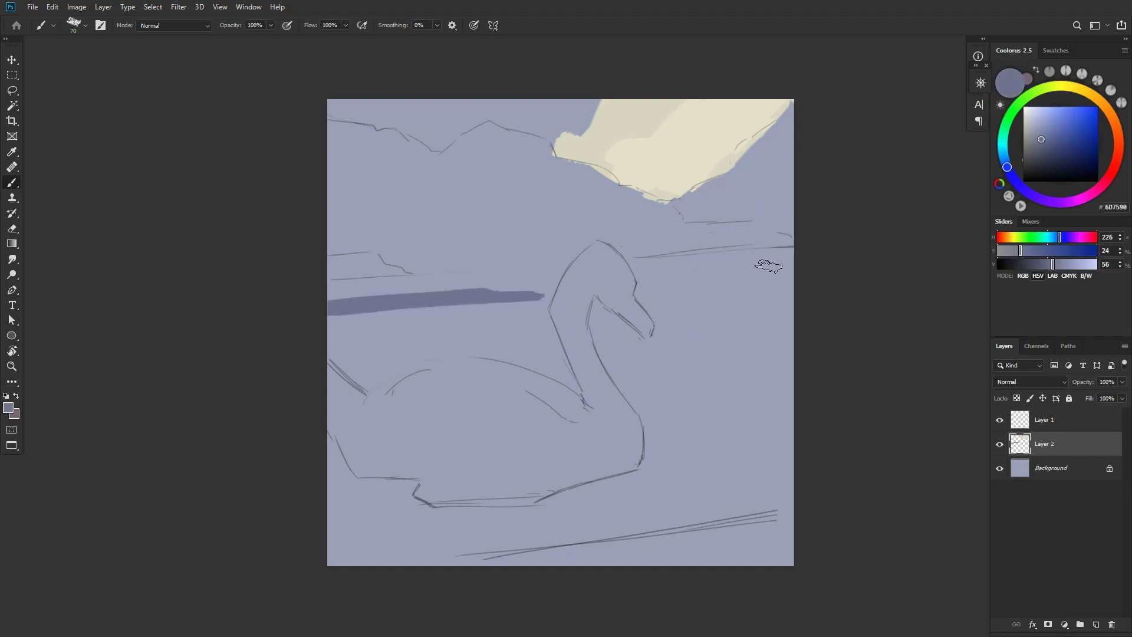
{"action": "left_click", "coordinate": [338, 354]}
- Lasso the water between the horizon and the foreground diagonal, fill it with #6D7590 and deselect
{"action": "key", "text": "l"}
{"action": "left_click", "coordinate": [318, 282]}
{"action": "left_click", "coordinate": [850, 242]}
{"action": "left_click", "coordinate": [784, 510]}
{"action": "left_click", "coordinate": [240, 591]}
{"action": "left_click", "coordinate": [309, 280]}
{"action": "key", "text": "alt+BackSpace"}
{"action": "key", "text": "ctrl+d"}
{"action": "key", "text": "b"}
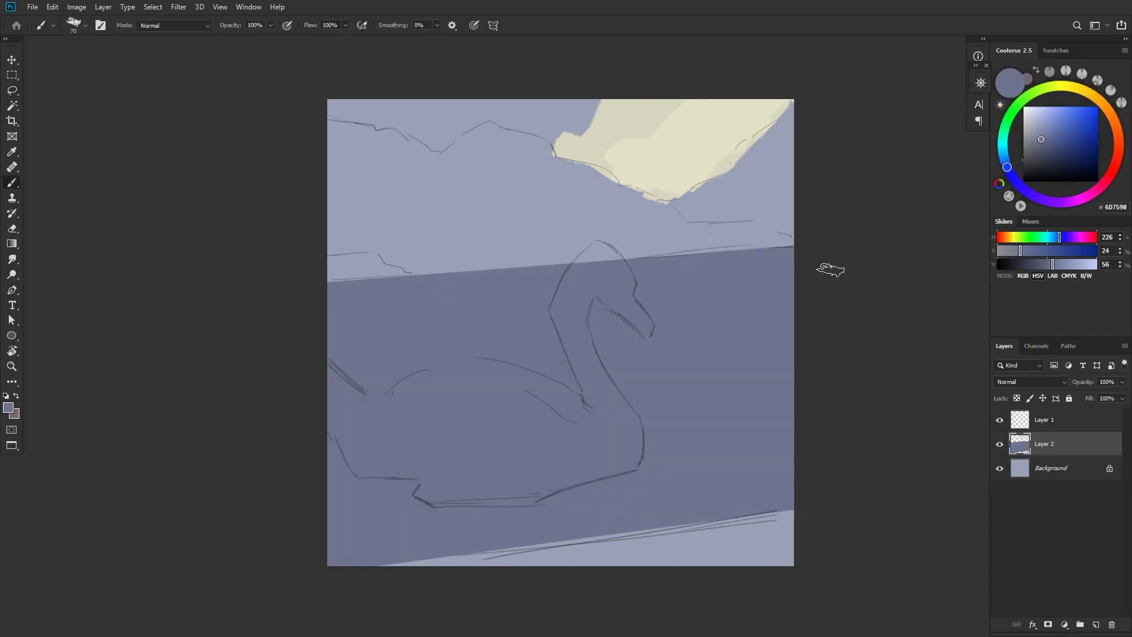
- Blend the cream glow into the blue-grey sky above the mountain peak using colors sampled from the transition
{"action": "left_click", "coordinate": [575, 147], "text": "alt"}
{"action": "mouse_move", "coordinate": [543, 121]}
{"action": "left_mouse_down"}
{"action": "mouse_move", "coordinate": [581, 117]}
{"action": "mouse_move", "coordinate": [575, 137]}
{"action": "mouse_move", "coordinate": [587, 109]}
{"action": "mouse_move", "coordinate": [525, 127]}
{"action": "left_mouse_up"}
{"action": "left_click", "coordinate": [575, 137], "text": "alt"}
{"action": "left_click", "coordinate": [547, 122], "text": "alt"}
{"action": "left_click", "coordinate": [522, 126], "text": "alt"}
{"action": "left_click_drag", "start_coordinate": [519, 123], "coordinate": [482, 114]}
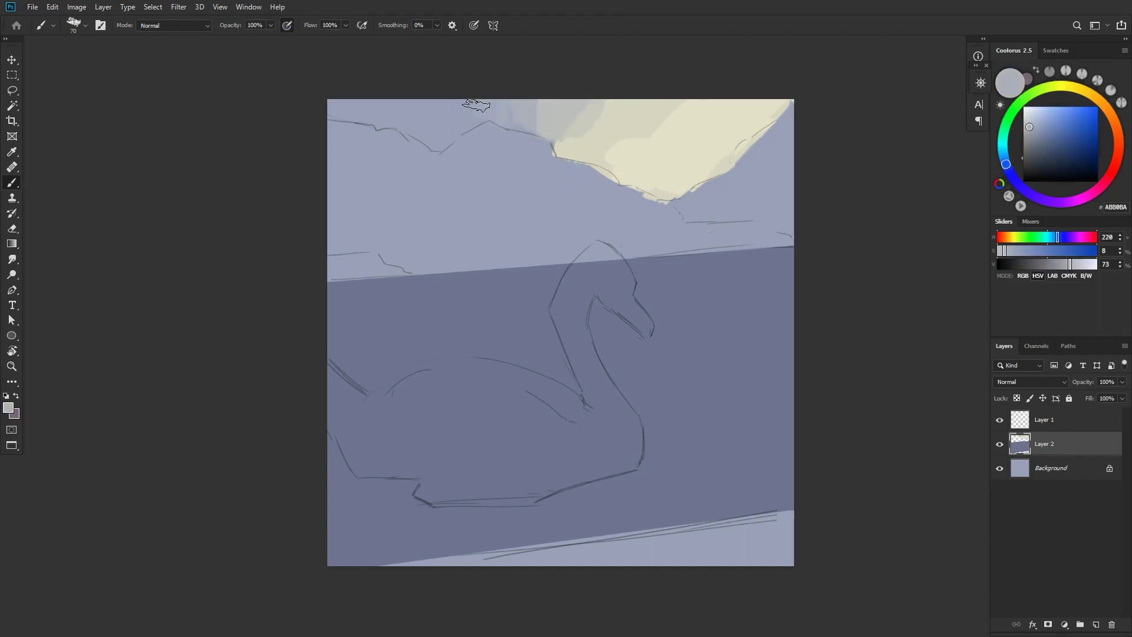
{"action": "left_click", "coordinate": [554, 126], "text": "alt"}
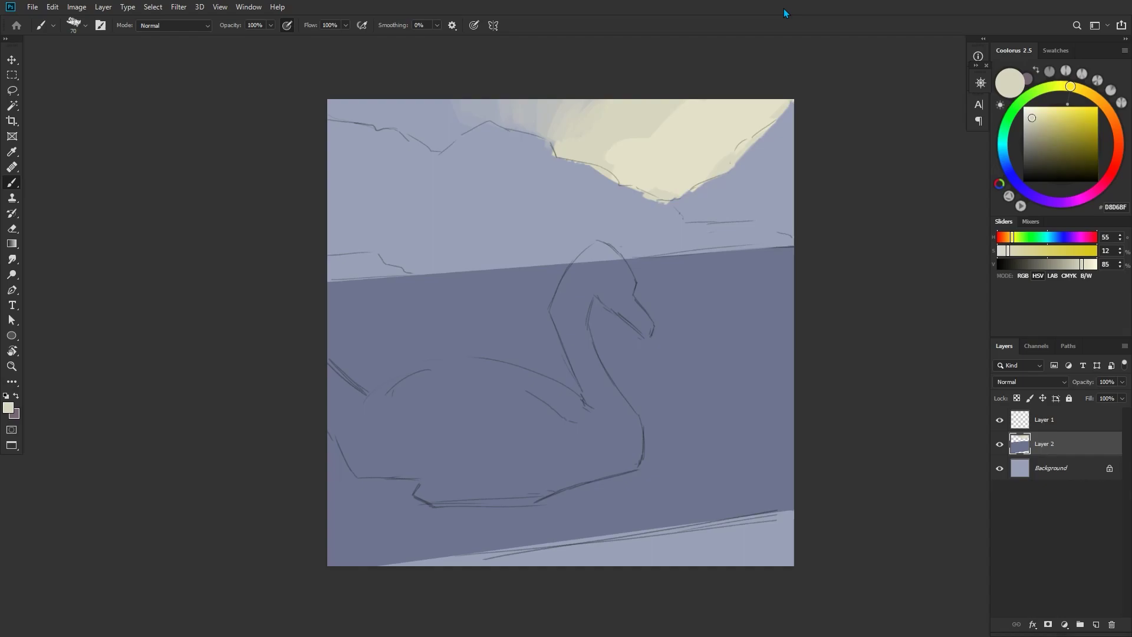
- On a new layer, lasso the swan's silhouette, fill it with light beige #CAC7B4 and deselect
{"action": "key", "text": "ctrl+shift+alt+n"}
{"action": "key", "text": "l"}
{"action": "left_click", "coordinate": [596, 240], "text": "alt"}
{"action": "left_click", "coordinate": [576, 256], "text": "alt"}
{"action": "left_click", "coordinate": [571, 262], "text": "alt"}
{"action": "left_click", "coordinate": [558, 283], "text": "alt"}
{"action": "left_click", "coordinate": [549, 311], "text": "alt"}
{"action": "mouse_move", "coordinate": [548, 317]}
{"action": "left_mouse_down"}
{"action": "mouse_move", "coordinate": [580, 396]}
{"action": "mouse_move", "coordinate": [455, 358]}
{"action": "mouse_move", "coordinate": [365, 396]}
{"action": "mouse_move", "coordinate": [323, 438]}
{"action": "mouse_move", "coordinate": [358, 479]}
{"action": "mouse_move", "coordinate": [527, 511]}
{"action": "mouse_move", "coordinate": [636, 470]}
{"action": "mouse_move", "coordinate": [643, 442]}
{"action": "mouse_move", "coordinate": [589, 333]}
{"action": "mouse_move", "coordinate": [596, 295]}
{"action": "mouse_move", "coordinate": [647, 339]}
{"action": "mouse_move", "coordinate": [654, 325]}
{"action": "mouse_move", "coordinate": [597, 241]}
{"action": "left_mouse_up"}
{"action": "key", "text": "b"}
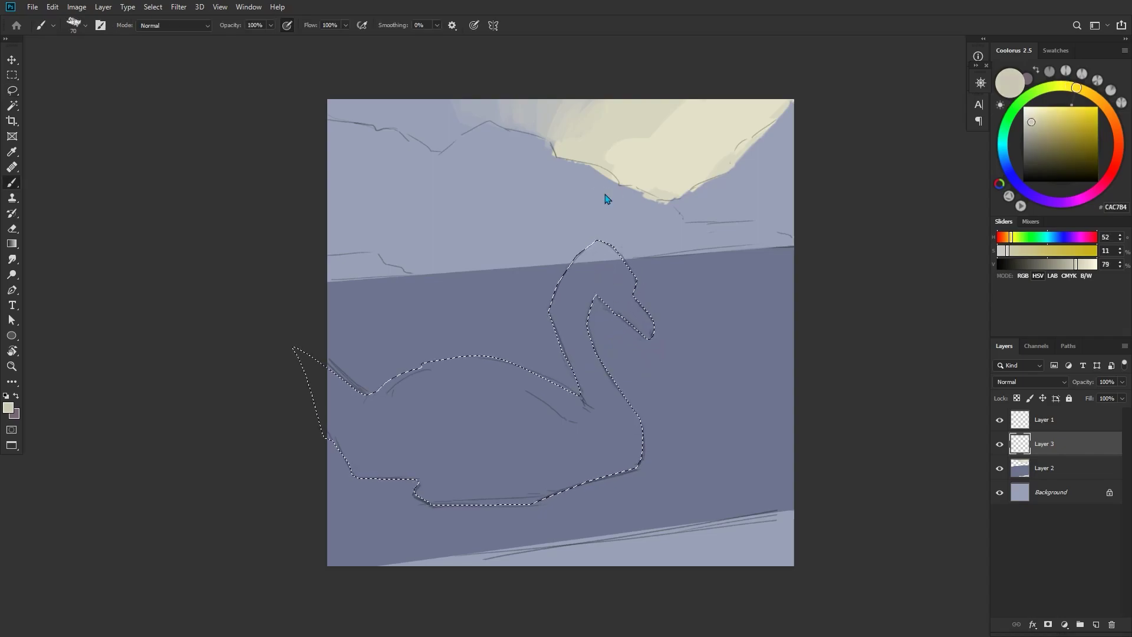
{"action": "key", "text": "alt+BackSpace"}
{"action": "key", "text": "ctrl+d"}
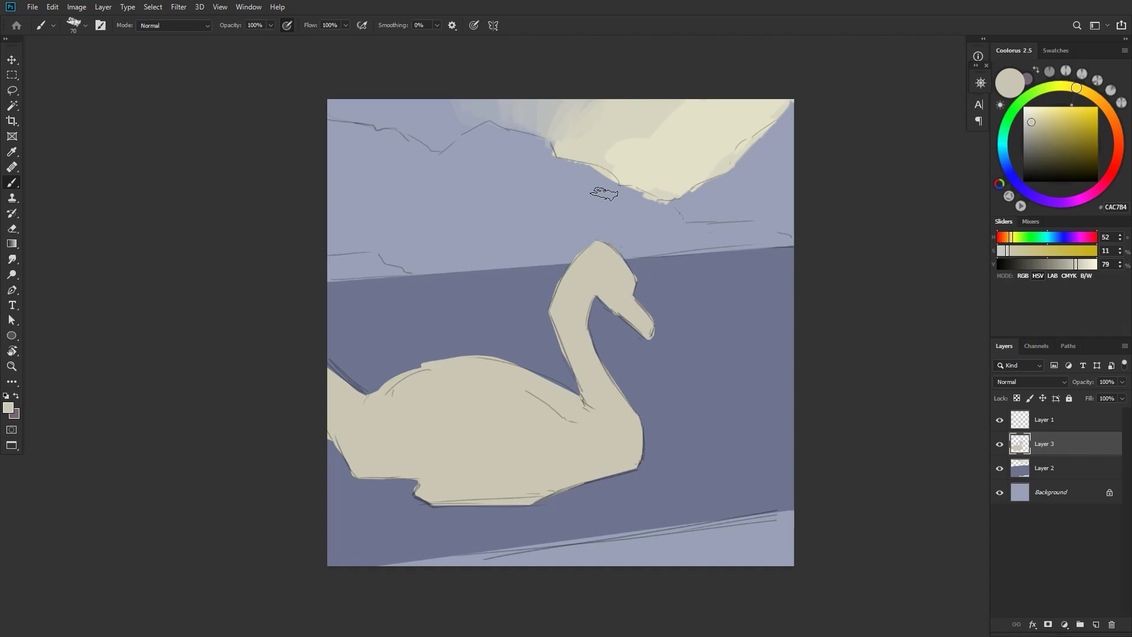
- On Layer 2, lasso the large mountain range from its ridgeline down to the waterline
{"action": "key", "text": "alt+bracketleft"}
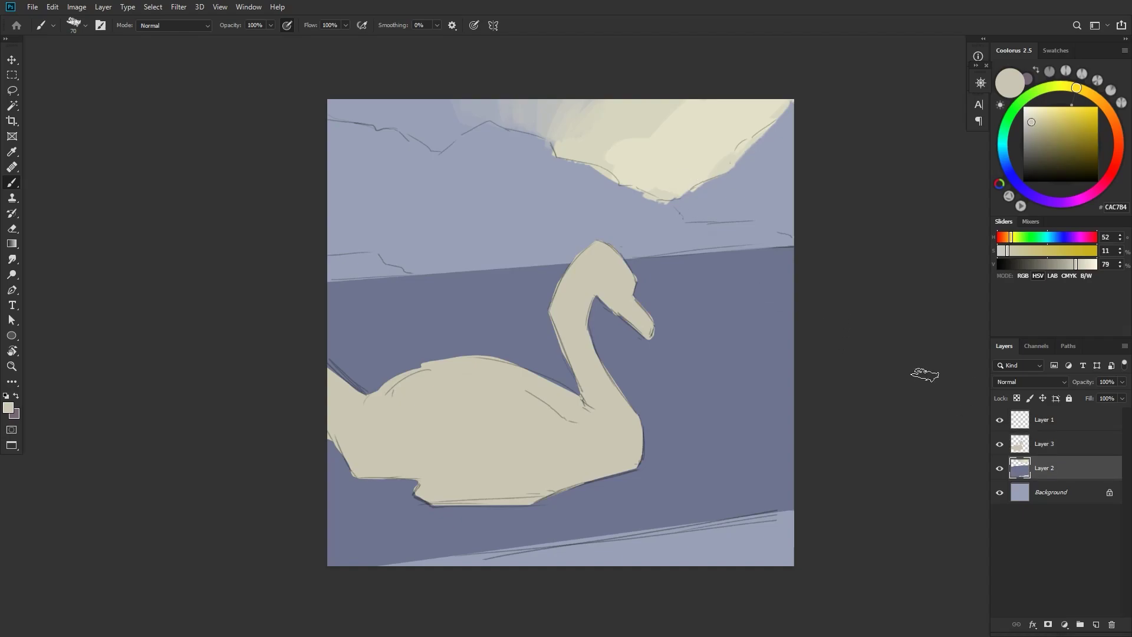
{"action": "key", "text": "l"}
{"action": "mouse_move", "coordinate": [318, 117]}
{"action": "left_mouse_down"}
{"action": "mouse_move", "coordinate": [403, 129]}
{"action": "mouse_move", "coordinate": [439, 151]}
{"action": "mouse_move", "coordinate": [494, 120]}
{"action": "mouse_move", "coordinate": [548, 139]}
{"action": "mouse_move", "coordinate": [549, 103]}
{"action": "mouse_move", "coordinate": [564, 158]}
{"action": "mouse_move", "coordinate": [612, 170]}
{"action": "mouse_move", "coordinate": [620, 187]}
{"action": "mouse_move", "coordinate": [691, 223]}
{"action": "mouse_move", "coordinate": [798, 244]}
{"action": "left_mouse_up"}
{"action": "left_click", "coordinate": [304, 283]}
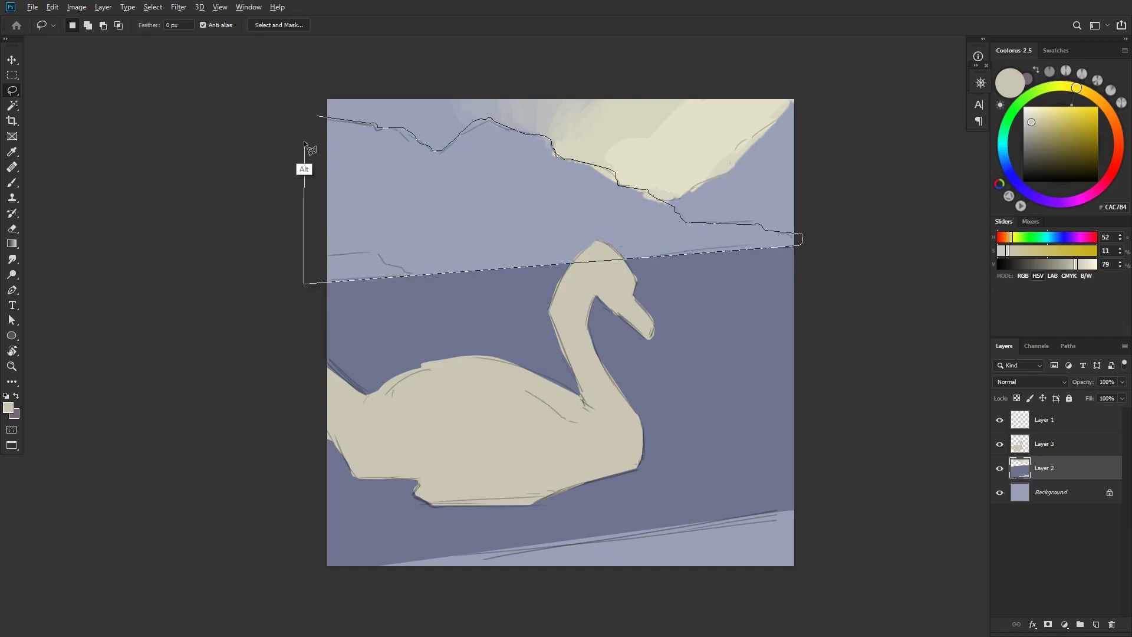
{"action": "left_click", "coordinate": [308, 122], "text": "alt"}
- Fill the selected mountain range with a blue-grey slightly darker than the water, #636A80, and deselect
{"action": "key", "text": "b"}
{"action": "left_click", "coordinate": [707, 277], "text": "alt"}
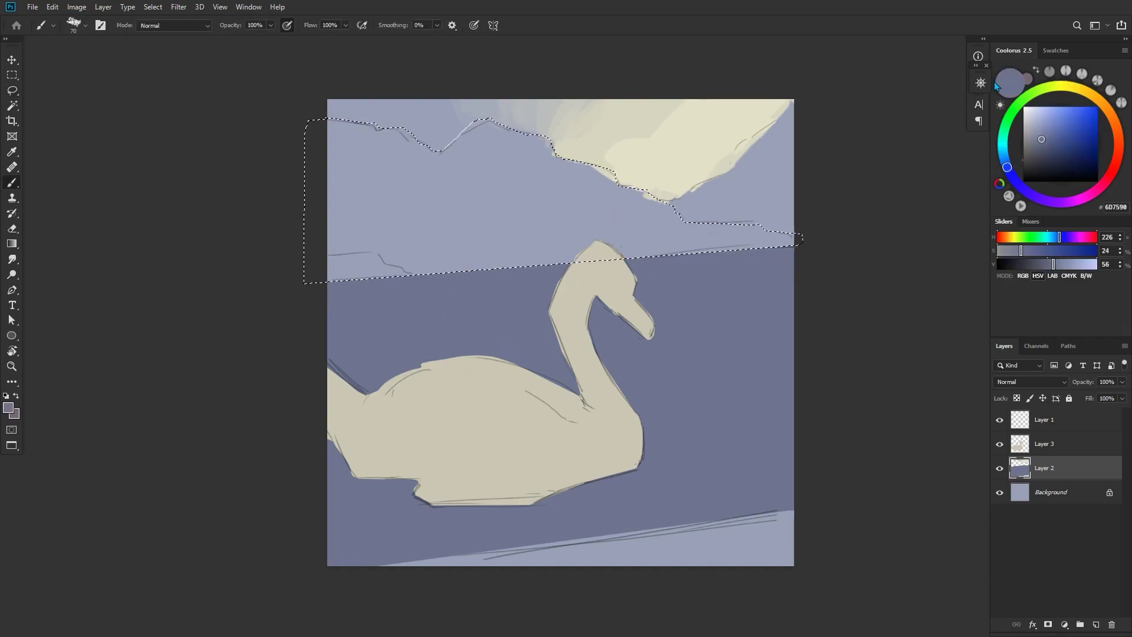
{"action": "left_click", "coordinate": [1040, 144]}
{"action": "mouse_move", "coordinate": [348, 120]}
{"action": "left_mouse_down"}
{"action": "mouse_move", "coordinate": [360, 217]}
{"action": "mouse_move", "coordinate": [402, 279]}
{"action": "mouse_move", "coordinate": [512, 110]}
{"action": "mouse_move", "coordinate": [581, 255]}
{"action": "mouse_move", "coordinate": [627, 200]}
{"action": "mouse_move", "coordinate": [706, 271]}
{"action": "mouse_move", "coordinate": [780, 268]}
{"action": "mouse_move", "coordinate": [813, 241]}
{"action": "left_mouse_up"}
{"action": "key", "text": "ctrl+d"}
- Lasso the distant hill at the right side of the canvas, between the glowing sky and the mountain foot
{"action": "key", "text": "l"}
{"action": "left_click", "coordinate": [663, 203], "text": "alt"}
{"action": "mouse_move", "coordinate": [734, 165]}
{"action": "left_mouse_down"}
{"action": "mouse_move", "coordinate": [811, 89]}
{"action": "mouse_move", "coordinate": [693, 192]}
{"action": "left_mouse_up"}
{"action": "mouse_move", "coordinate": [768, 143]}
{"action": "left_mouse_down"}
{"action": "mouse_move", "coordinate": [805, 221]}
{"action": "mouse_move", "coordinate": [756, 231]}
{"action": "mouse_move", "coordinate": [669, 201]}
{"action": "left_mouse_up"}
- Paint the selected distant hill in muted warm brown #948787 and deselect
{"action": "key", "text": "b"}
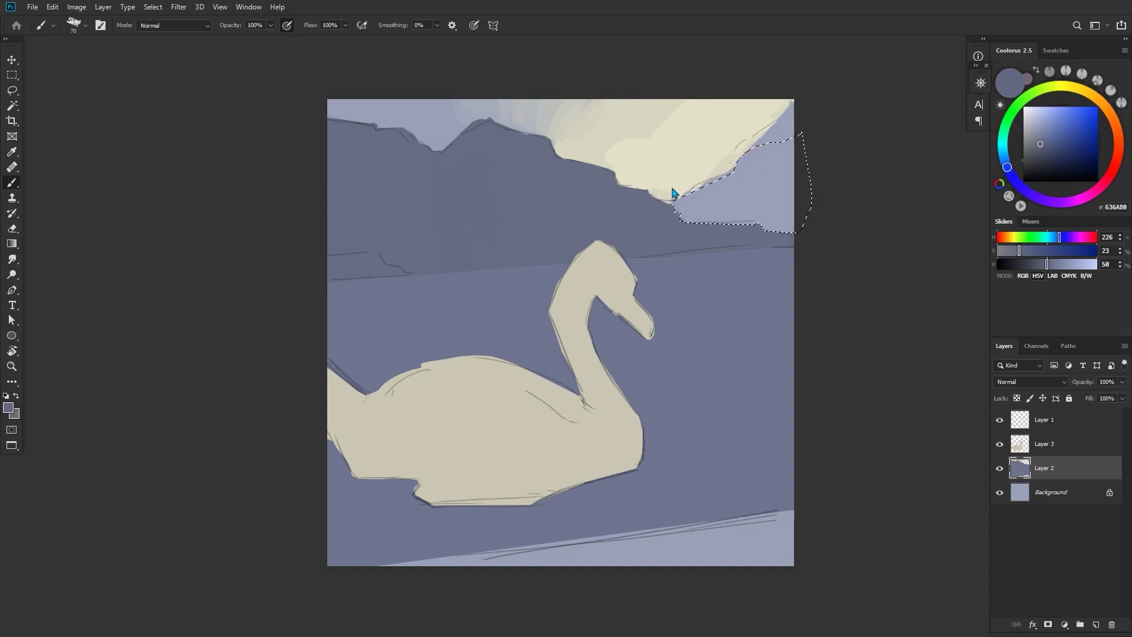
{"action": "left_click", "coordinate": [672, 190], "text": "alt"}
{"action": "mouse_move", "coordinate": [678, 195]}
{"action": "left_mouse_down"}
{"action": "mouse_move", "coordinate": [717, 179]}
{"action": "mouse_move", "coordinate": [705, 243]}
{"action": "mouse_move", "coordinate": [778, 233]}
{"action": "mouse_move", "coordinate": [685, 207]}
{"action": "mouse_move", "coordinate": [733, 197]}
{"action": "mouse_move", "coordinate": [793, 246]}
{"action": "left_mouse_up"}
{"action": "left_click", "coordinate": [685, 207], "text": "alt"}
{"action": "left_click", "coordinate": [695, 173], "text": "alt"}
{"action": "left_click", "coordinate": [684, 206], "text": "alt"}
{"action": "mouse_move", "coordinate": [687, 206]}
{"action": "left_mouse_down"}
{"action": "mouse_move", "coordinate": [770, 199]}
{"action": "mouse_move", "coordinate": [781, 141]}
{"action": "left_mouse_up"}
{"action": "left_click", "coordinate": [750, 195], "text": "alt"}
{"action": "left_click", "coordinate": [685, 201], "text": "alt"}
{"action": "mouse_move", "coordinate": [708, 192]}
{"action": "left_mouse_down"}
{"action": "mouse_move", "coordinate": [701, 222]}
{"action": "mouse_move", "coordinate": [784, 252]}
{"action": "left_mouse_up"}
{"action": "left_click", "coordinate": [737, 189], "text": "alt"}
{"action": "key", "text": "ctrl+d"}
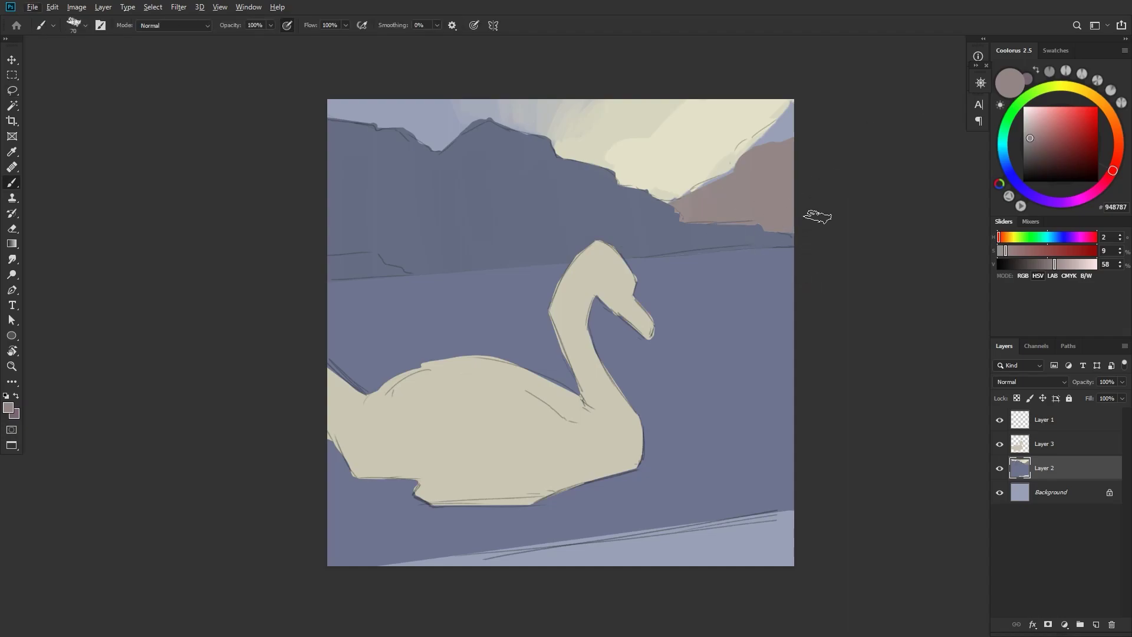
- Sample the mountain's blue-grey and hide the sketch layer to check the flat color shapes
{"action": "left_click", "coordinate": [591, 235], "text": "alt"}
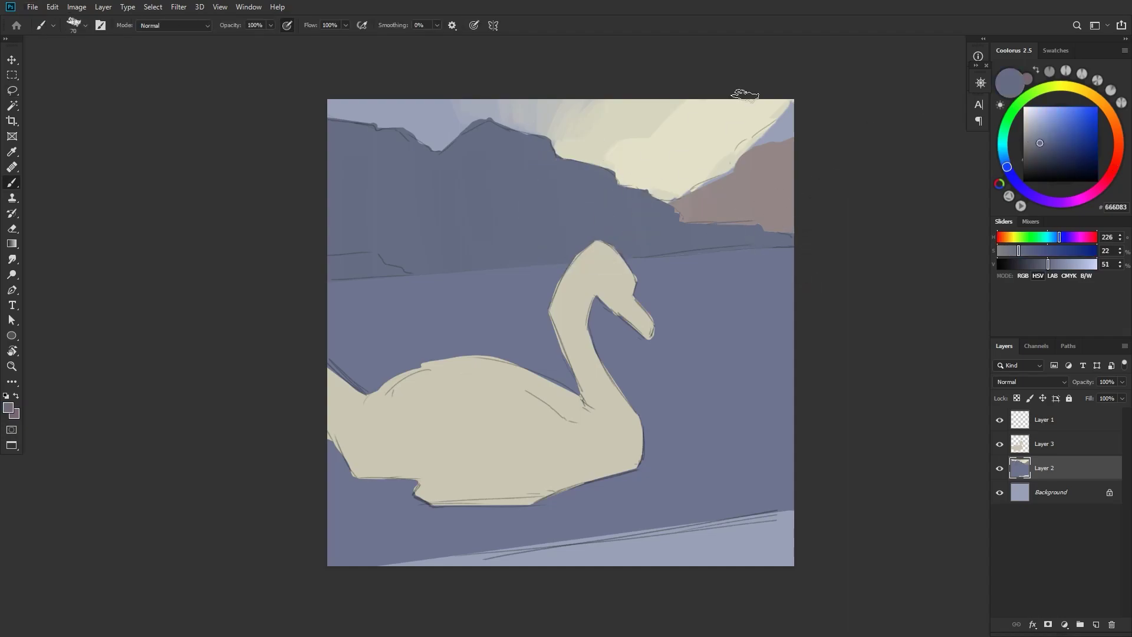
{"action": "left_click", "coordinate": [492, 190], "text": "alt"}
{"action": "left_click", "coordinate": [999, 420]}
{"action": "scroll", "coordinate": [554, 339], "scroll_direction": "down", "scroll_amount": 7}
{"action": "scroll", "coordinate": [598, 263], "scroll_direction": "up", "scroll_amount": 4}
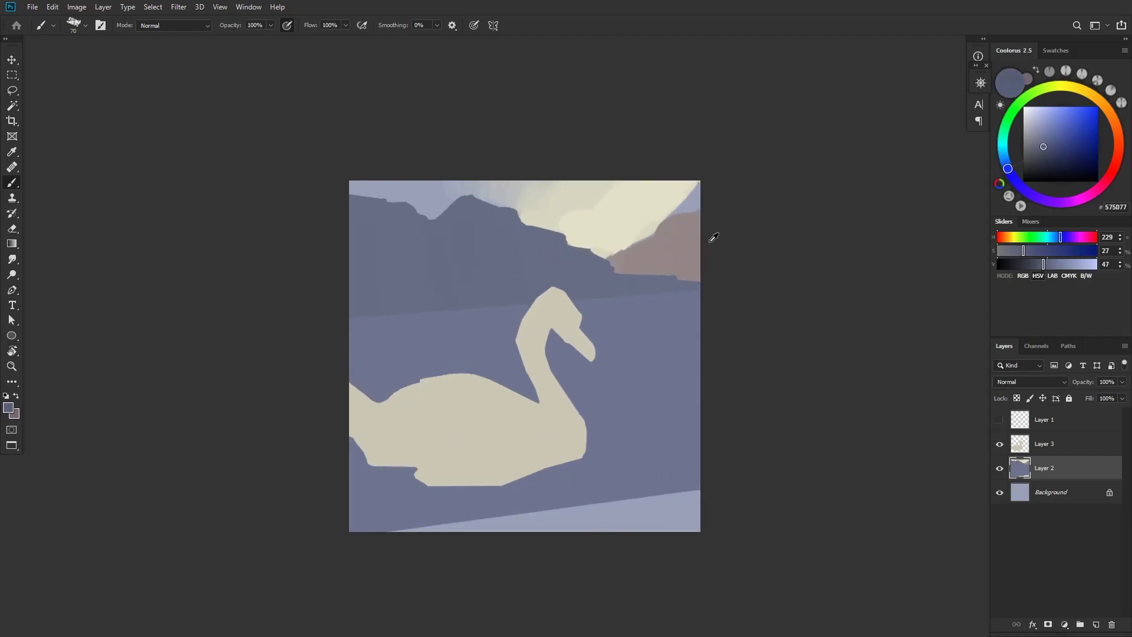
- Refine the edge between the cream sky and the brown hill with sampled colors at brush size 30
{"action": "left_click", "coordinate": [675, 200], "text": "alt"}
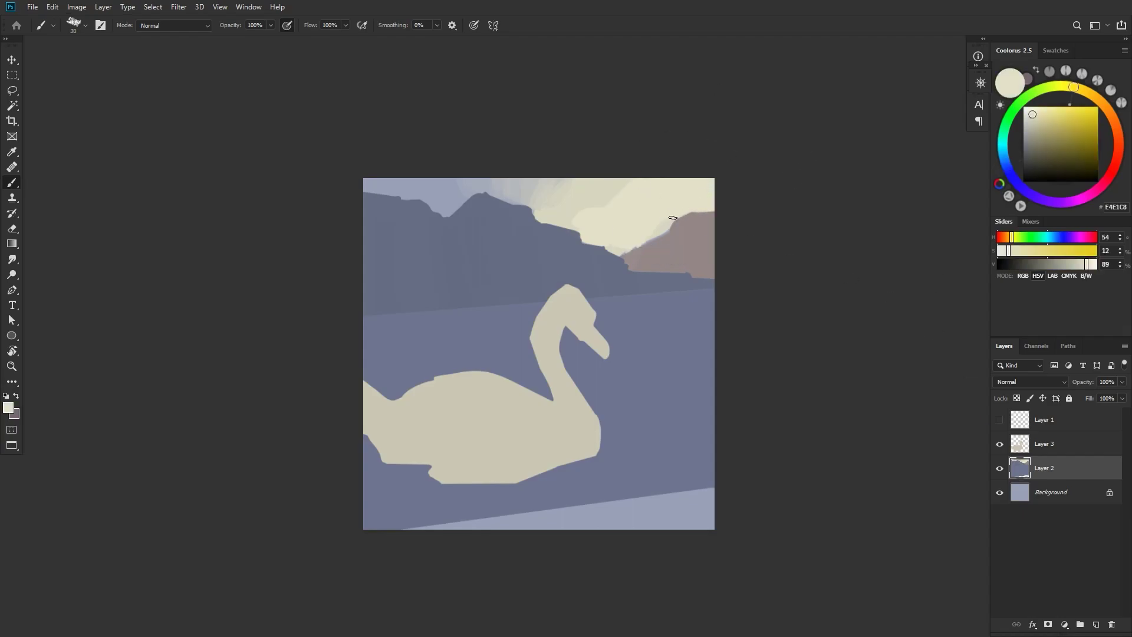
{"action": "left_click", "coordinate": [704, 219], "text": "alt"}
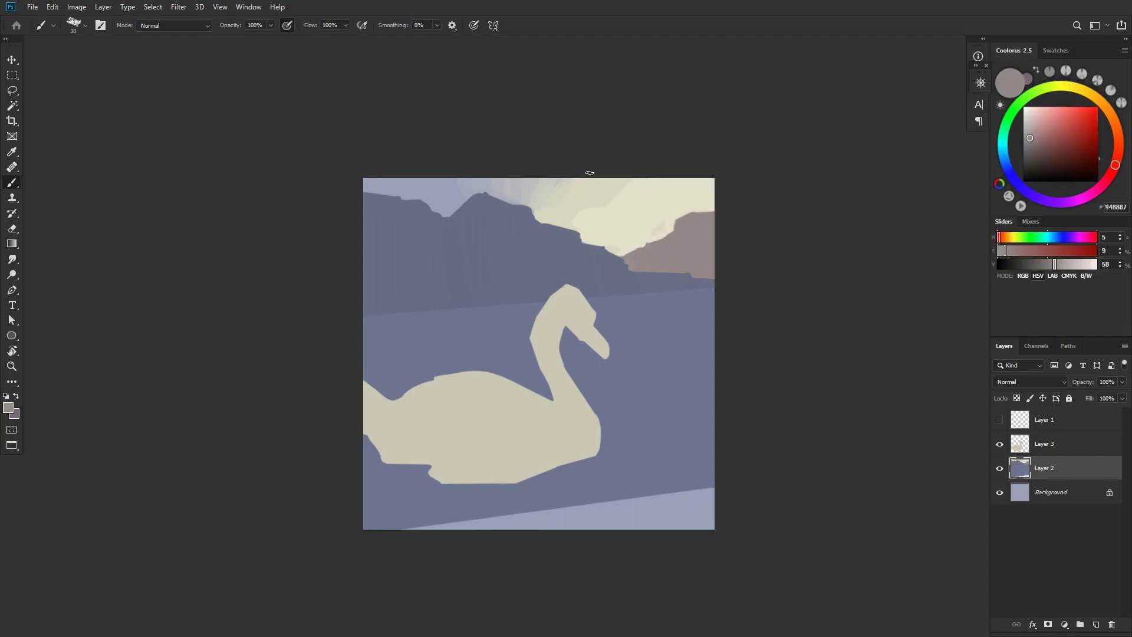
{"action": "left_click", "coordinate": [645, 258], "text": "alt"}
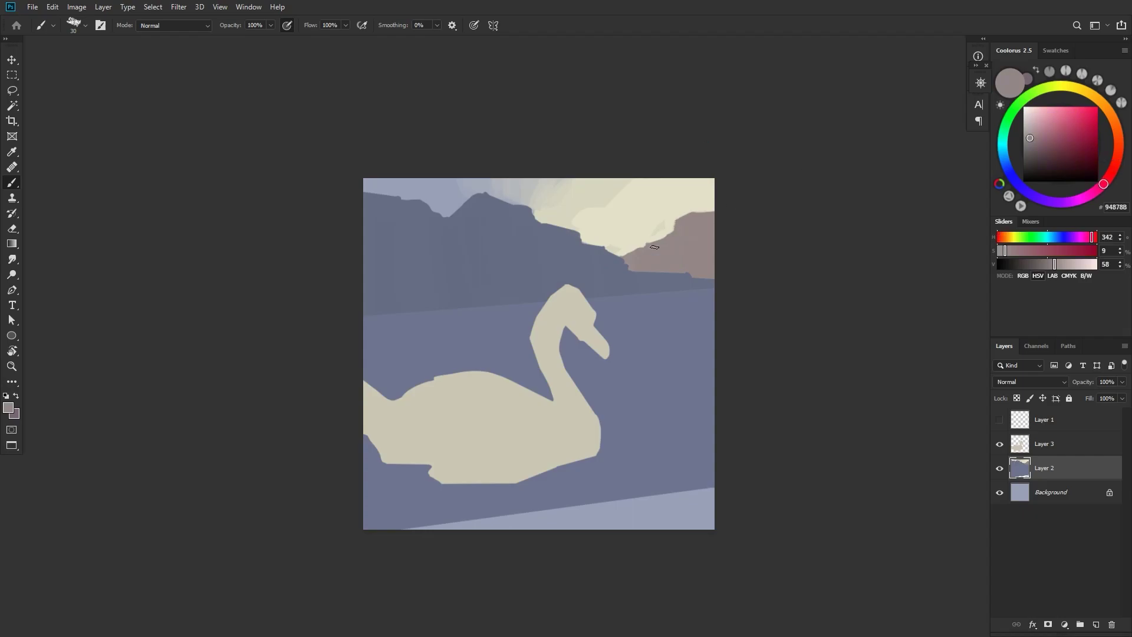
- Brighten the sky glow with near-white cream #F4F0DE and blend it into the surrounding sky
{"action": "left_click", "coordinate": [624, 214], "text": "alt"}
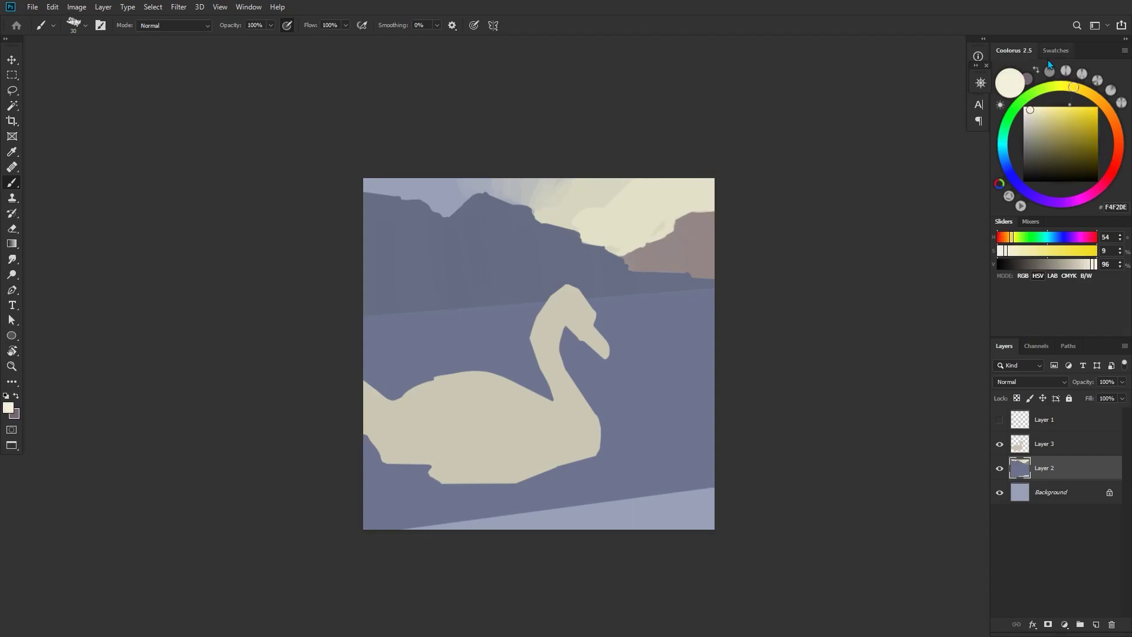
{"action": "mouse_move", "coordinate": [624, 213]}
{"action": "left_mouse_down"}
{"action": "mouse_move", "coordinate": [679, 197]}
{"action": "mouse_move", "coordinate": [673, 214]}
{"action": "mouse_move", "coordinate": [707, 199]}
{"action": "mouse_move", "coordinate": [648, 219]}
{"action": "mouse_move", "coordinate": [652, 208]}
{"action": "mouse_move", "coordinate": [619, 182]}
{"action": "mouse_move", "coordinate": [595, 230]}
{"action": "mouse_move", "coordinate": [617, 253]}
{"action": "mouse_move", "coordinate": [669, 213]}
{"action": "left_mouse_up"}
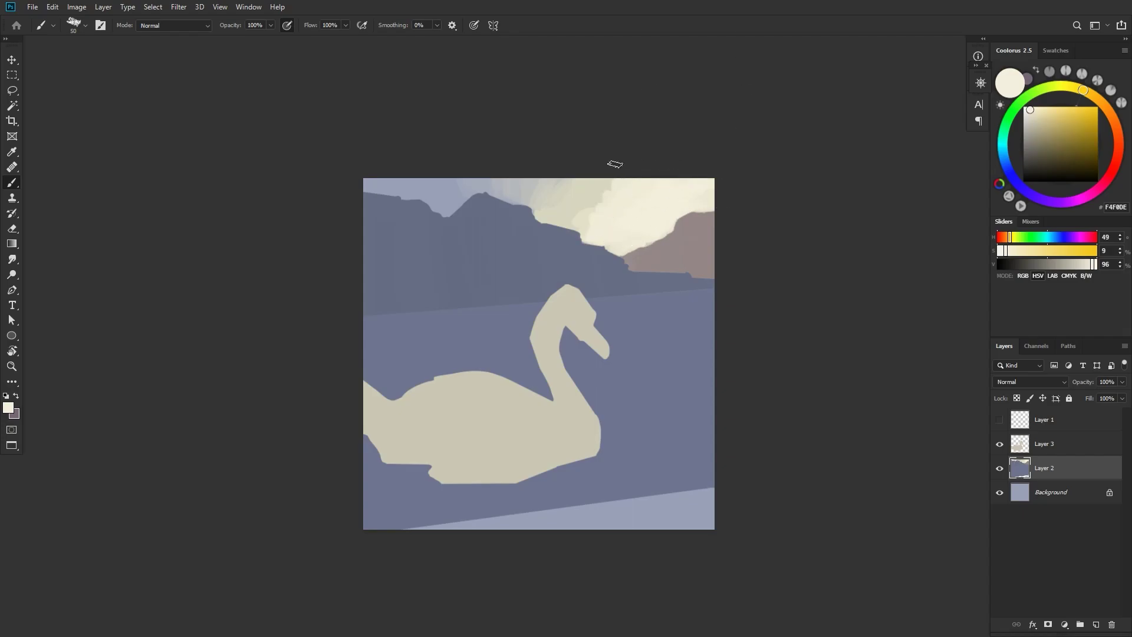
{"action": "left_click", "coordinate": [597, 187], "text": "alt"}
{"action": "left_click", "coordinate": [642, 204], "text": "alt"}
- Flip the canvas horizontally and paint light blue #A2BBD5 into the sky above the mountains, blending it with sampled tones
{"action": "key", "text": "ctrl+shift+h"}
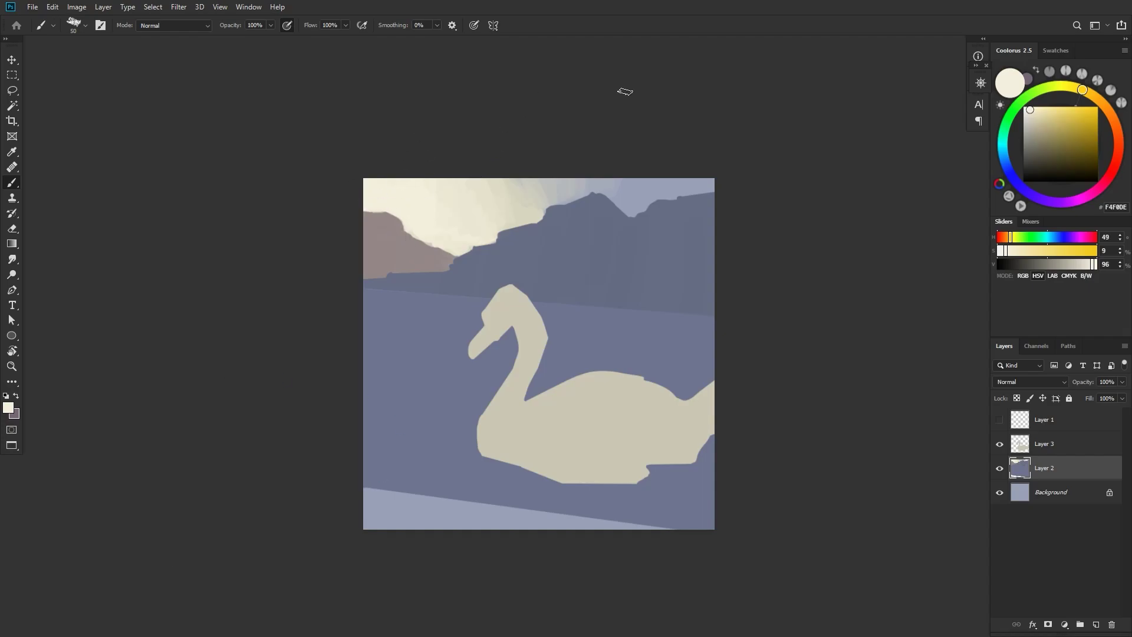
{"action": "left_click", "coordinate": [659, 194], "text": "alt"}
{"action": "left_click_drag", "start_coordinate": [1036, 127], "coordinate": [1041, 118]}
{"action": "left_click_drag", "start_coordinate": [1005, 167], "coordinate": [1004, 159]}
{"action": "mouse_move", "coordinate": [638, 197]}
{"action": "left_mouse_down"}
{"action": "mouse_move", "coordinate": [696, 176]}
{"action": "mouse_move", "coordinate": [669, 160]}
{"action": "mouse_move", "coordinate": [634, 209]}
{"action": "mouse_move", "coordinate": [655, 189]}
{"action": "mouse_move", "coordinate": [685, 189]}
{"action": "left_mouse_up"}
{"action": "left_click", "coordinate": [1041, 120]}
{"action": "left_click", "coordinate": [654, 189], "text": "alt"}
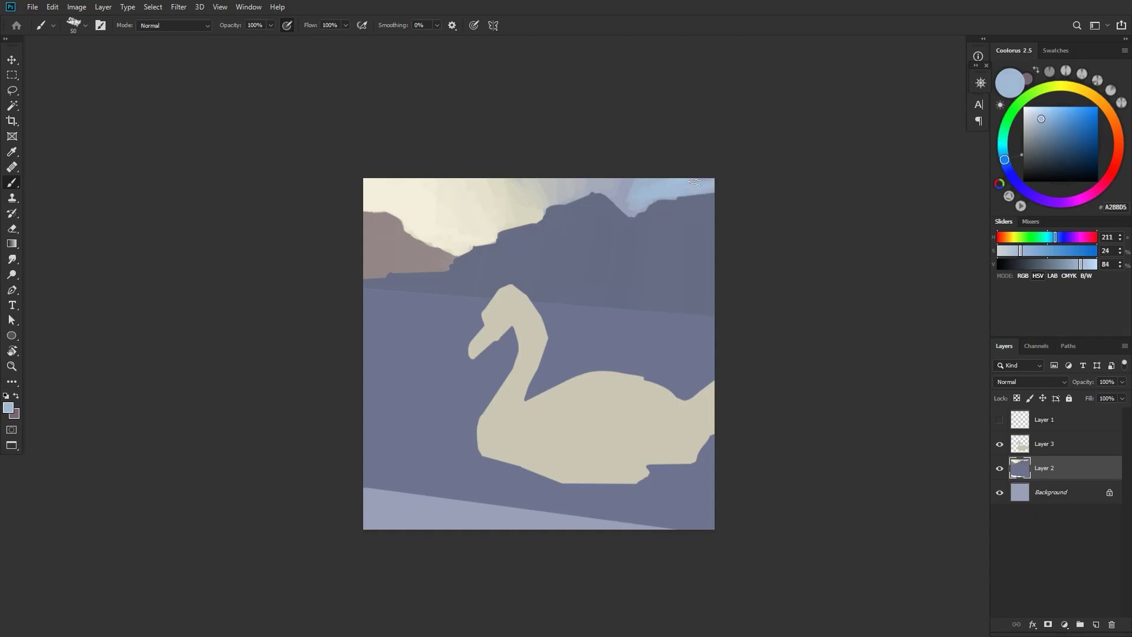
{"action": "left_click", "coordinate": [633, 211], "text": "alt"}
{"action": "left_click", "coordinate": [623, 213], "text": "alt"}
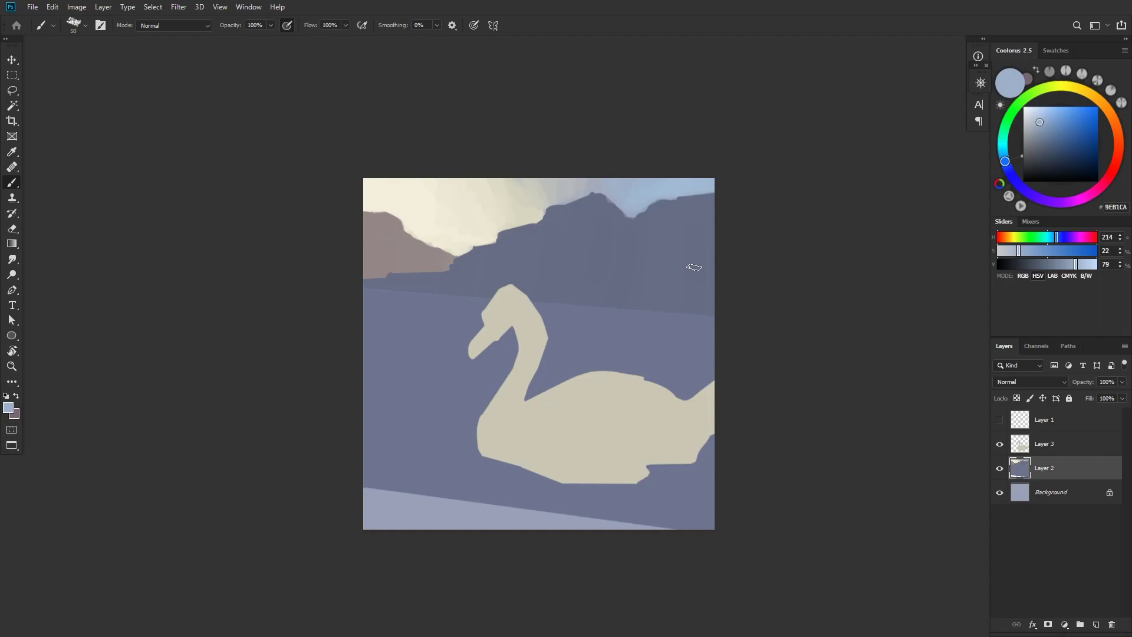
- Recolor the large mountain shape with a solid reddish brown #76585B fill
{"action": "left_click", "coordinate": [640, 246], "text": "alt"}
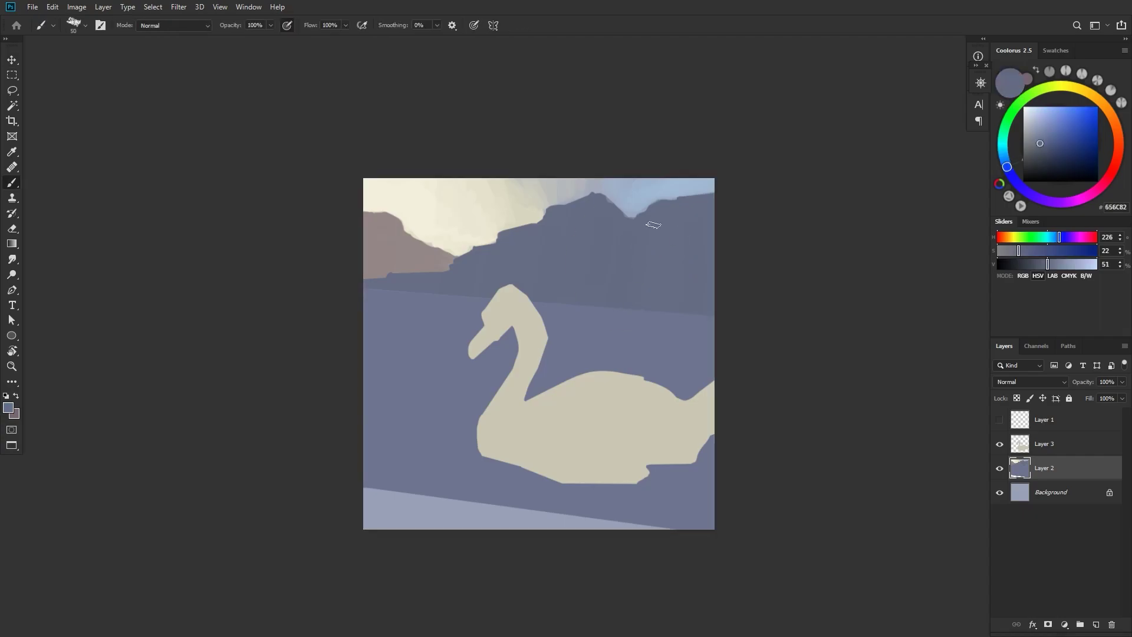
{"action": "left_click_drag", "start_coordinate": [1115, 164], "coordinate": [1109, 177]}
{"action": "left_click", "coordinate": [1043, 147]}
{"action": "left_click_drag", "start_coordinate": [643, 248], "coordinate": [669, 271]}
{"action": "key", "text": "ctrl+z"}
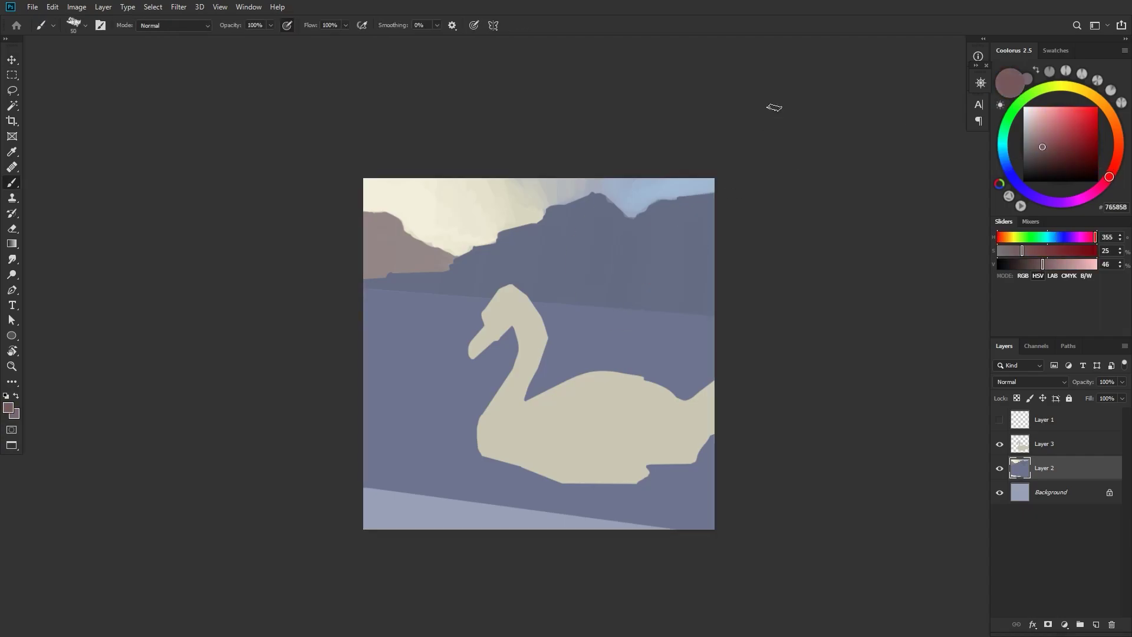
{"action": "key", "text": "l"}
{"action": "left_click", "coordinate": [359, 287], "text": "alt"}
{"action": "left_click_drag", "start_coordinate": [734, 317], "coordinate": [733, 303]}
{"action": "mouse_move", "coordinate": [723, 200]}
{"action": "left_mouse_down"}
{"action": "mouse_move", "coordinate": [676, 197]}
{"action": "mouse_move", "coordinate": [637, 214]}
{"action": "mouse_move", "coordinate": [592, 195]}
{"action": "mouse_move", "coordinate": [451, 265]}
{"action": "mouse_move", "coordinate": [375, 283]}
{"action": "mouse_move", "coordinate": [391, 277]}
{"action": "left_mouse_up"}
{"action": "key", "text": "alt+BackSpace"}
{"action": "key", "text": "ctrl+d"}
{"action": "key", "text": "b"}
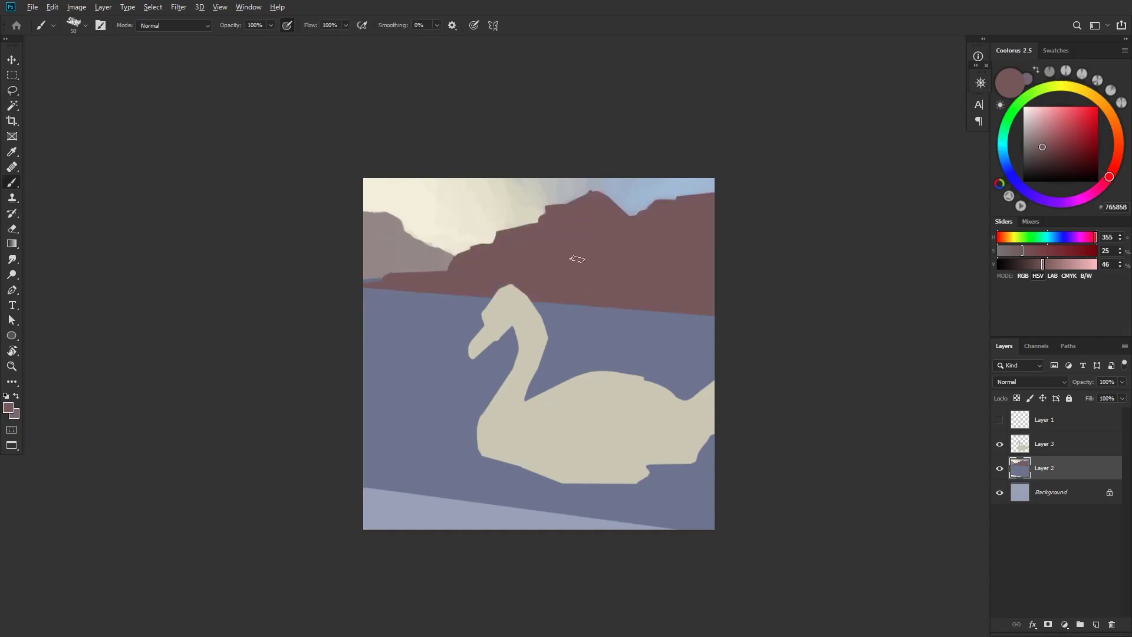
- Fill the foreground shore strip below the lake with dark brown #6A4C46
{"action": "scroll", "coordinate": [613, 188], "scroll_direction": "down", "scroll_amount": 6}
{"action": "scroll", "coordinate": [616, 188], "scroll_direction": "up", "scroll_amount": 3}
{"action": "left_click_drag", "start_coordinate": [618, 188], "coordinate": [596, 295]}
{"action": "scroll", "coordinate": [646, 335], "scroll_direction": "up", "scroll_amount": 1}
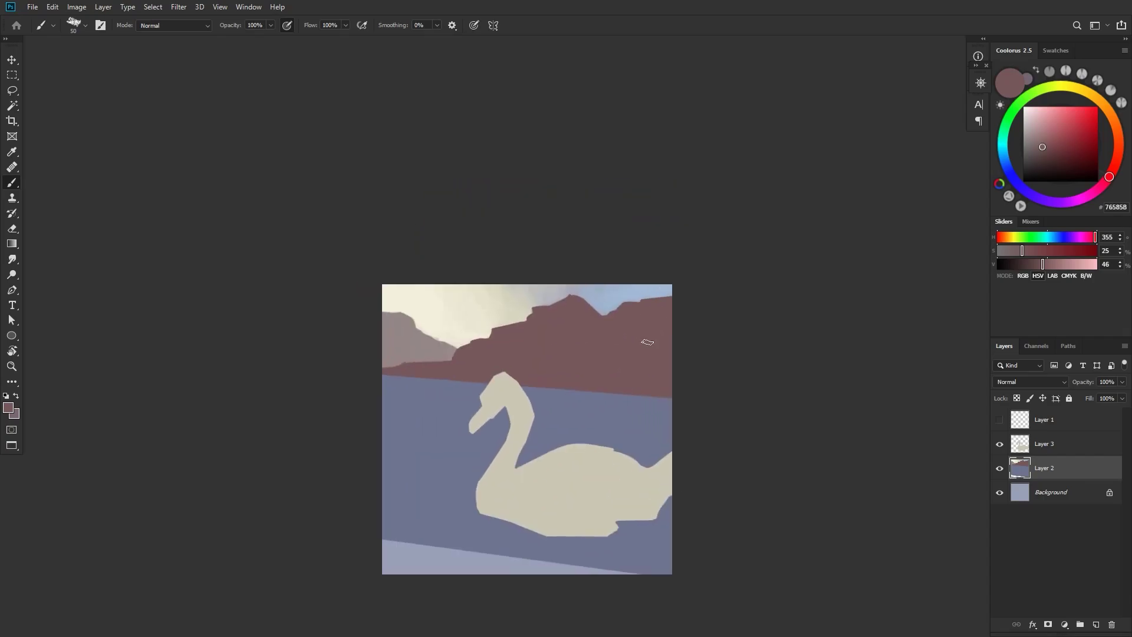
{"action": "left_click_drag", "start_coordinate": [679, 492], "coordinate": [699, 480]}
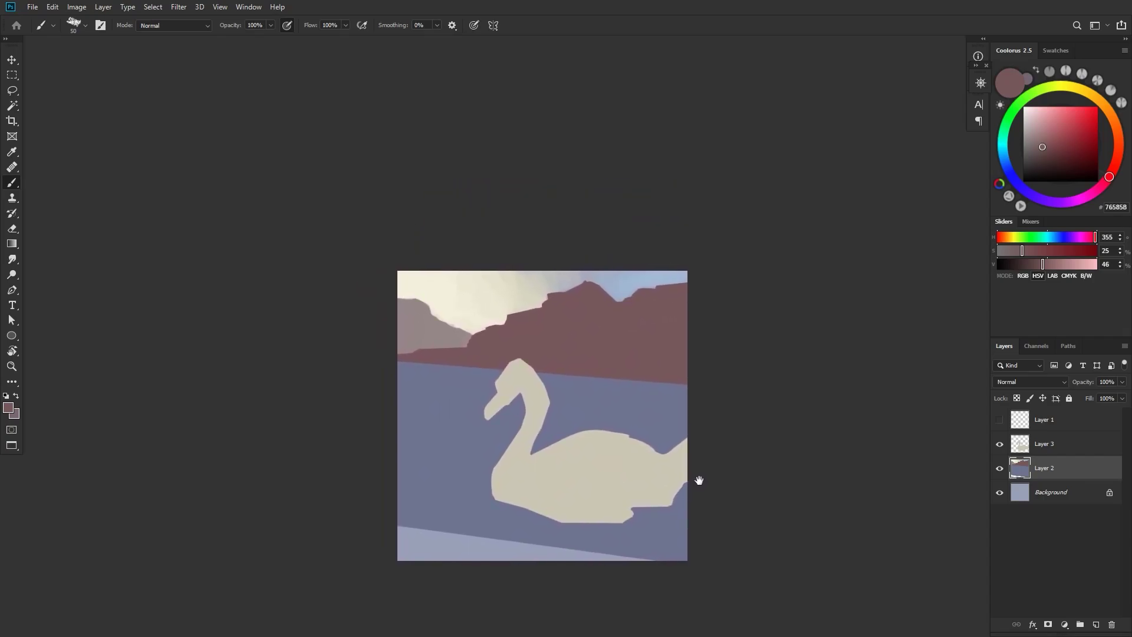
{"action": "left_click_drag", "start_coordinate": [420, 553], "coordinate": [389, 547]}
{"action": "left_click_drag", "start_coordinate": [1119, 147], "coordinate": [1117, 153]}
{"action": "left_click", "coordinate": [1048, 150]}
{"action": "key", "text": "l"}
{"action": "left_click", "coordinate": [392, 521], "text": "alt"}
{"action": "left_click_drag", "start_coordinate": [676, 560], "coordinate": [396, 539]}
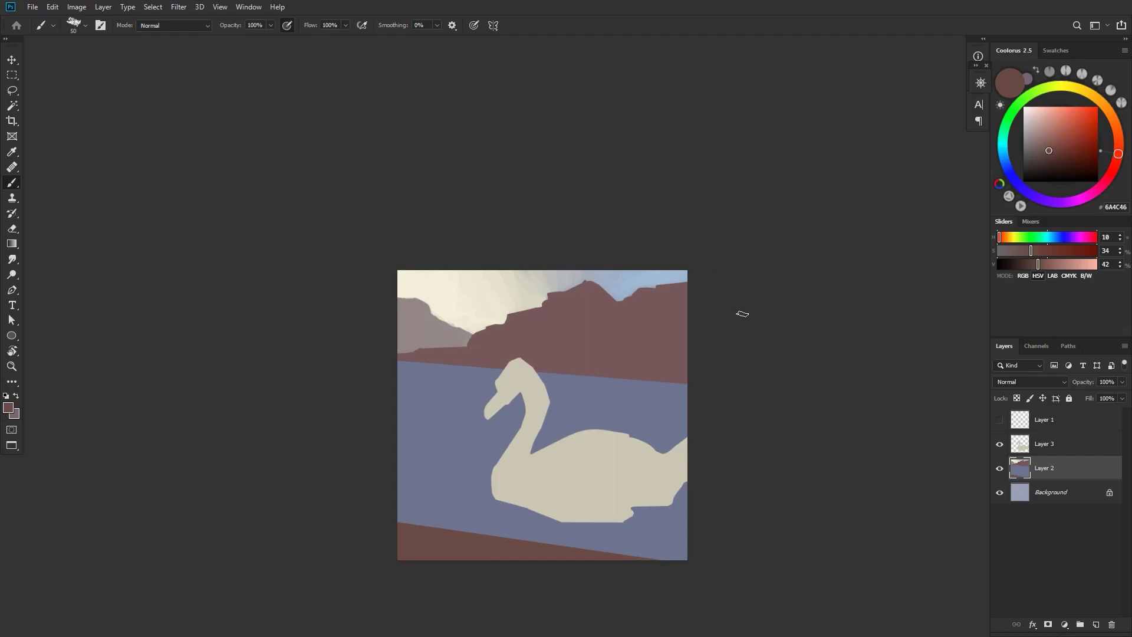
- Try a dark mauve shadow on the mountain's peak, darkening the brush color to #5A494D and lassoing the slope
{"action": "left_click", "coordinate": [613, 307], "text": "alt"}
{"action": "left_click_drag", "start_coordinate": [1041, 145], "coordinate": [1034, 146]}
{"action": "left_click", "coordinate": [1105, 182]}
{"action": "mouse_move", "coordinate": [594, 296]}
{"action": "left_mouse_down"}
{"action": "mouse_move", "coordinate": [619, 335]}
{"action": "mouse_move", "coordinate": [641, 334]}
{"action": "mouse_move", "coordinate": [592, 301]}
{"action": "mouse_move", "coordinate": [632, 321]}
{"action": "mouse_move", "coordinate": [601, 329]}
{"action": "mouse_move", "coordinate": [637, 330]}
{"action": "left_mouse_up"}
{"action": "left_click", "coordinate": [1037, 155]}
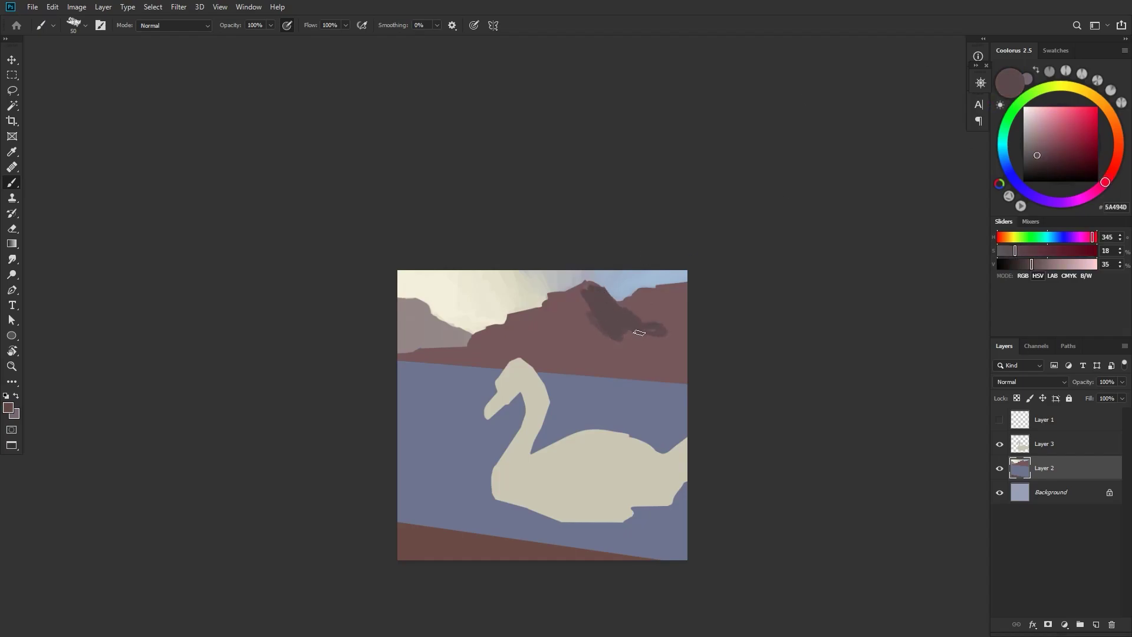
{"action": "key", "text": "l"}
{"action": "mouse_move", "coordinate": [590, 279]}
{"action": "left_mouse_down"}
{"action": "mouse_move", "coordinate": [469, 344]}
{"action": "mouse_move", "coordinate": [393, 360]}
{"action": "mouse_move", "coordinate": [710, 385]}
{"action": "mouse_move", "coordinate": [688, 286]}
{"action": "mouse_move", "coordinate": [615, 297]}
{"action": "mouse_move", "coordinate": [639, 347]}
{"action": "mouse_move", "coordinate": [637, 285]}
{"action": "mouse_move", "coordinate": [692, 350]}
{"action": "mouse_move", "coordinate": [677, 305]}
{"action": "mouse_move", "coordinate": [702, 392]}
{"action": "mouse_move", "coordinate": [557, 284]}
{"action": "mouse_move", "coordinate": [559, 379]}
{"action": "mouse_move", "coordinate": [488, 307]}
{"action": "mouse_move", "coordinate": [407, 357]}
{"action": "left_mouse_up"}
{"action": "key", "text": "b"}
{"action": "key", "text": "ctrl+d"}
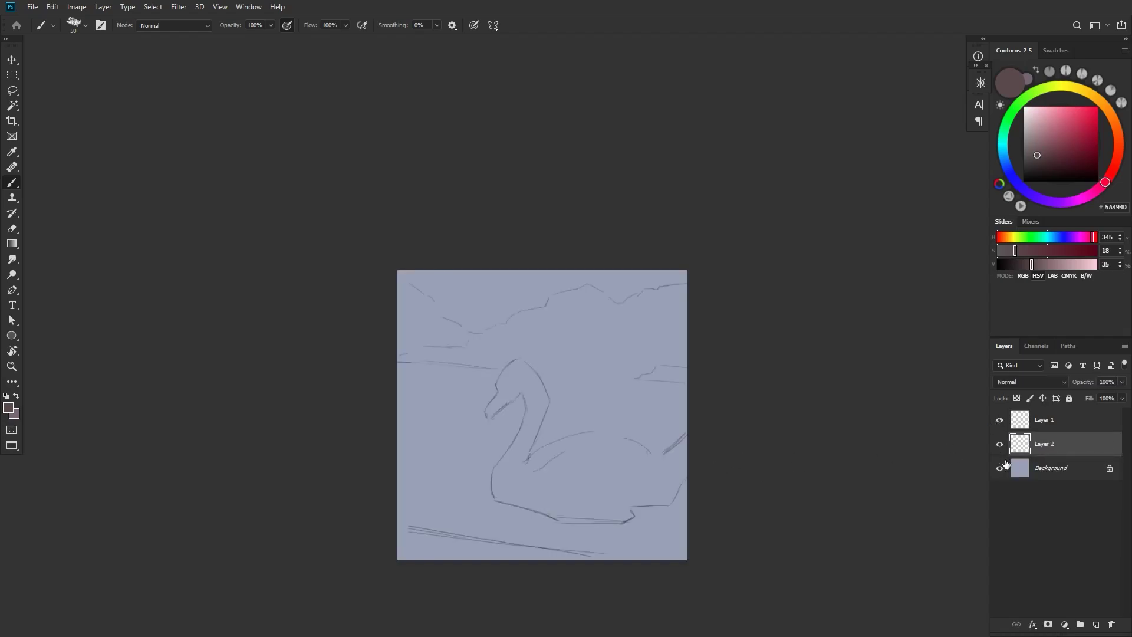
- Shift the Background layer beneath the line sketch to a warm beige-grey with Hue/Saturation, then select Layer 2 for painting
{"action": "left_click", "coordinate": [1030, 470]}
{"action": "key", "text": "ctrl+l"}
{"action": "key", "text": "Escape"}
{"action": "key", "text": "ctrl+u"}
{"action": "mouse_move", "coordinate": [914, 477]}
{"action": "left_mouse_down"}
{"action": "mouse_move", "coordinate": [877, 476]}
{"action": "mouse_move", "coordinate": [899, 475]}
{"action": "left_mouse_up"}
{"action": "mouse_move", "coordinate": [907, 446]}
{"action": "left_mouse_down"}
{"action": "mouse_move", "coordinate": [854, 447]}
{"action": "mouse_move", "coordinate": [908, 443]}
{"action": "mouse_move", "coordinate": [879, 449]}
{"action": "mouse_move", "coordinate": [889, 447]}
{"action": "left_mouse_up"}
{"action": "left_click", "coordinate": [1032, 387]}
{"action": "key", "text": "alt+]"}
{"action": "left_click", "coordinate": [1037, 474]}
{"action": "key", "text": "ctrl+u"}
{"action": "key", "text": "Return"}
{"action": "left_click", "coordinate": [1044, 447]}
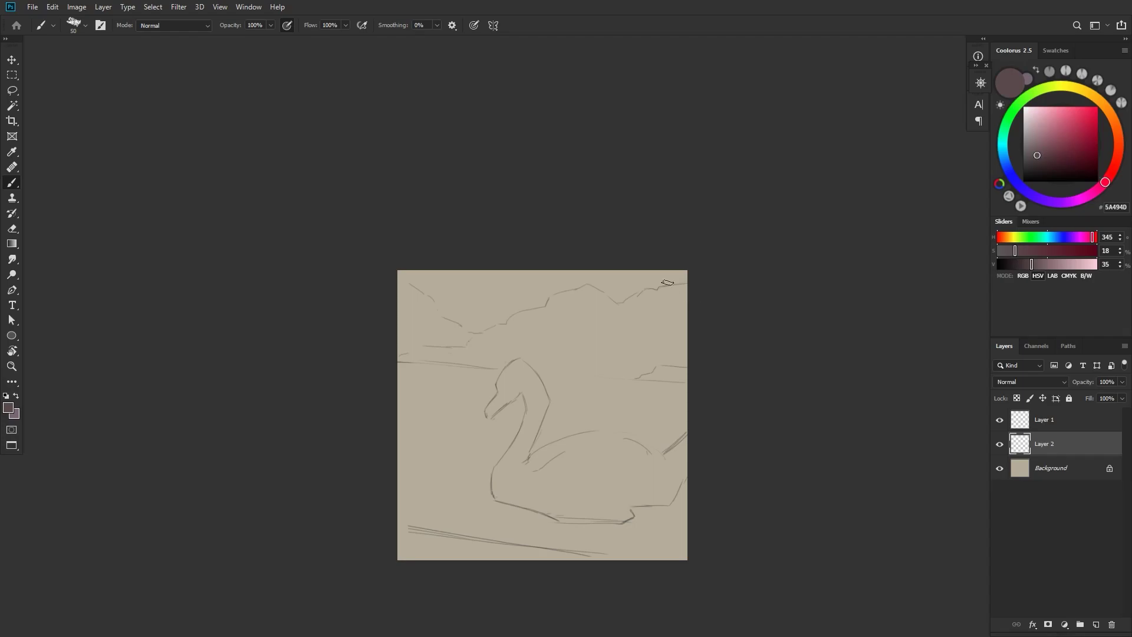
- Paint warm cream across the sky above the mountain line using brush size 80
{"action": "left_click", "coordinate": [448, 295], "text": "alt"}
{"action": "left_click_drag", "start_coordinate": [1032, 129], "coordinate": [1034, 116]}
{"action": "left_click", "coordinate": [1102, 104]}
{"action": "key", "text": "bracketright"}
{"action": "key", "text": "bracketright"}
{"action": "key", "text": "bracketright"}
{"action": "mouse_move", "coordinate": [405, 273]}
{"action": "left_mouse_down"}
{"action": "mouse_move", "coordinate": [427, 291]}
{"action": "mouse_move", "coordinate": [420, 260]}
{"action": "mouse_move", "coordinate": [469, 274]}
{"action": "mouse_move", "coordinate": [498, 304]}
{"action": "mouse_move", "coordinate": [461, 262]}
{"action": "mouse_move", "coordinate": [491, 307]}
{"action": "mouse_move", "coordinate": [486, 330]}
{"action": "mouse_move", "coordinate": [506, 307]}
{"action": "mouse_move", "coordinate": [485, 276]}
{"action": "mouse_move", "coordinate": [529, 290]}
{"action": "mouse_move", "coordinate": [540, 269]}
{"action": "mouse_move", "coordinate": [501, 313]}
{"action": "mouse_move", "coordinate": [570, 267]}
{"action": "mouse_move", "coordinate": [549, 289]}
{"action": "mouse_move", "coordinate": [574, 270]}
{"action": "mouse_move", "coordinate": [587, 276]}
{"action": "mouse_move", "coordinate": [579, 266]}
{"action": "mouse_move", "coordinate": [598, 279]}
{"action": "mouse_move", "coordinate": [605, 251]}
{"action": "mouse_move", "coordinate": [593, 271]}
{"action": "mouse_move", "coordinate": [624, 286]}
{"action": "mouse_move", "coordinate": [707, 268]}
{"action": "left_mouse_up"}
- Paint pale lavender into the sky above the peaks and blend it into the cream with sampled tones
{"action": "left_click", "coordinate": [547, 294], "text": "alt"}
{"action": "left_click", "coordinate": [1002, 149]}
{"action": "left_click", "coordinate": [1100, 186]}
{"action": "left_click", "coordinate": [1031, 125]}
{"action": "left_click", "coordinate": [1043, 199]}
{"action": "left_click_drag", "start_coordinate": [582, 270], "coordinate": [627, 302]}
{"action": "left_click", "coordinate": [613, 296], "text": "alt"}
{"action": "left_click", "coordinate": [585, 273], "text": "alt"}
{"action": "mouse_move", "coordinate": [575, 261]}
{"action": "left_mouse_down"}
{"action": "mouse_move", "coordinate": [559, 289]}
{"action": "mouse_move", "coordinate": [575, 283]}
{"action": "mouse_move", "coordinate": [560, 263]}
{"action": "mouse_move", "coordinate": [531, 261]}
{"action": "mouse_move", "coordinate": [537, 290]}
{"action": "mouse_move", "coordinate": [556, 263]}
{"action": "left_mouse_up"}
{"action": "left_click", "coordinate": [540, 286], "text": "alt"}
{"action": "left_click", "coordinate": [598, 288], "text": "alt"}
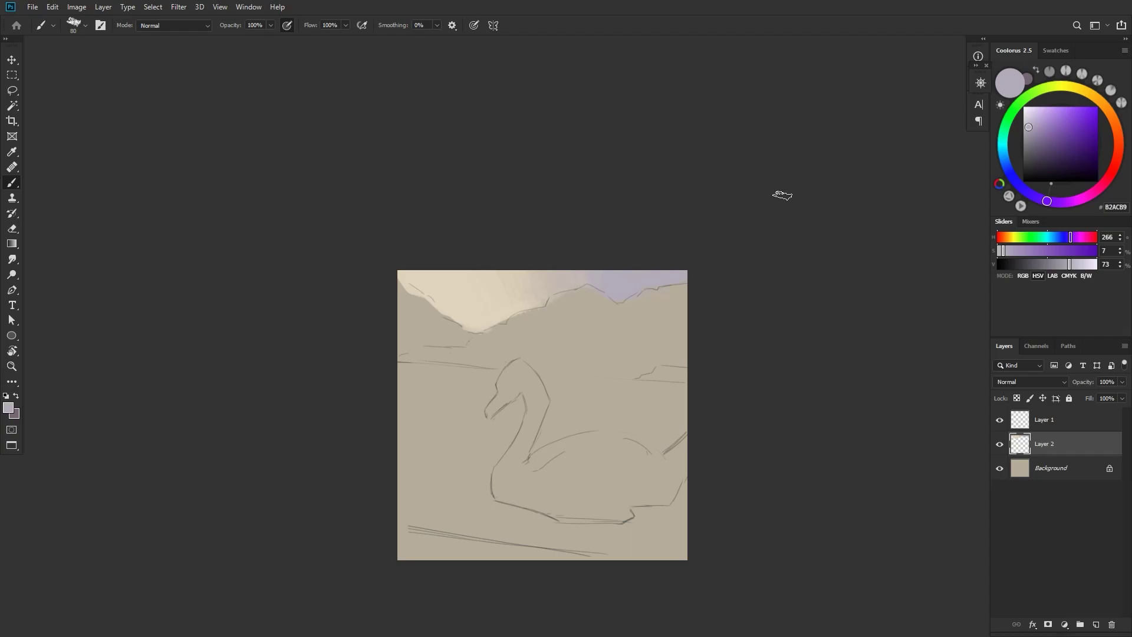
- Outline the large mountain silhouette and fill it with dark purple #474152
{"action": "left_click", "coordinate": [1037, 159]}
{"action": "left_click_drag", "start_coordinate": [1038, 159], "coordinate": [1038, 158]}
{"action": "mouse_move", "coordinate": [642, 319]}
{"action": "left_mouse_down"}
{"action": "mouse_move", "coordinate": [693, 303]}
{"action": "mouse_move", "coordinate": [641, 305]}
{"action": "mouse_move", "coordinate": [683, 292]}
{"action": "mouse_move", "coordinate": [619, 311]}
{"action": "mouse_move", "coordinate": [613, 322]}
{"action": "mouse_move", "coordinate": [631, 333]}
{"action": "mouse_move", "coordinate": [687, 321]}
{"action": "mouse_move", "coordinate": [585, 285]}
{"action": "mouse_move", "coordinate": [479, 336]}
{"action": "mouse_move", "coordinate": [680, 382]}
{"action": "mouse_move", "coordinate": [663, 289]}
{"action": "left_mouse_up"}
{"action": "key", "text": "l"}
{"action": "key", "text": "b"}
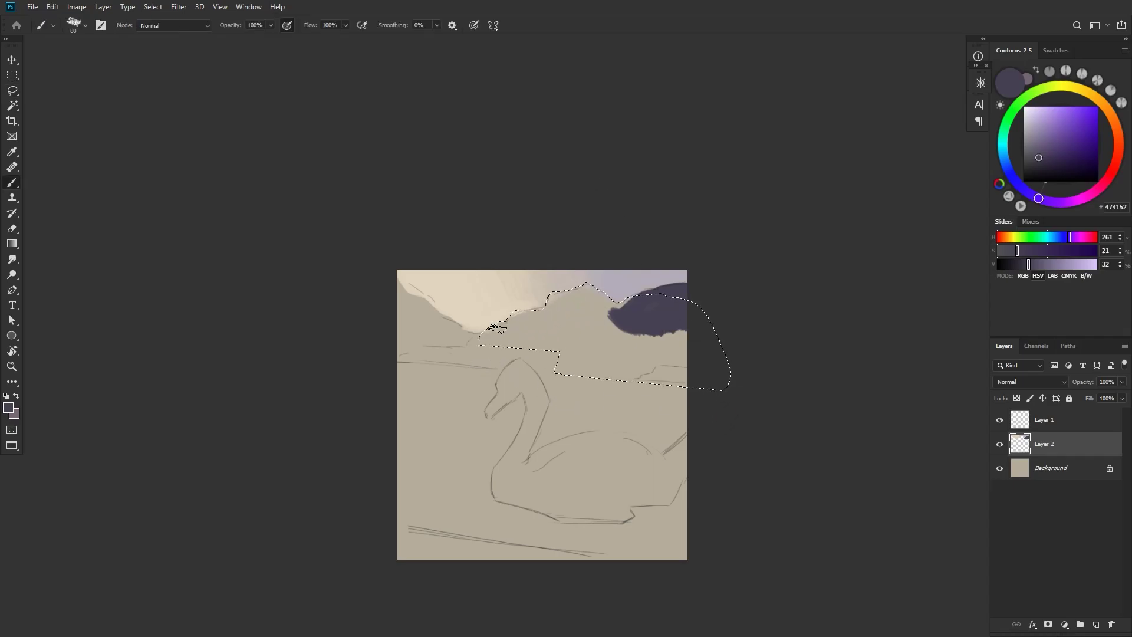
{"action": "key", "text": "alt+BackSpace"}
{"action": "key", "text": "ctrl+d"}
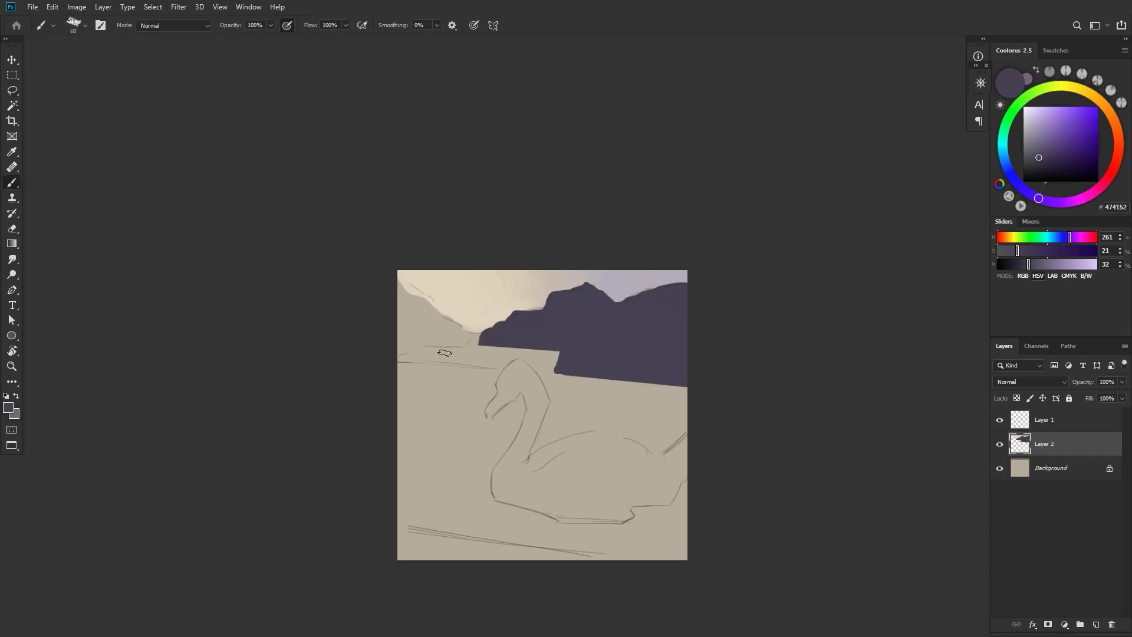
- Extend the dark mountain down to the waterline and refine its upper edge with brush size 60
{"action": "left_click_drag", "start_coordinate": [517, 352], "coordinate": [564, 374]}
{"action": "mouse_move", "coordinate": [472, 349]}
{"action": "left_mouse_down"}
{"action": "mouse_move", "coordinate": [498, 361]}
{"action": "mouse_move", "coordinate": [537, 364]}
{"action": "left_mouse_up"}
{"action": "left_click_drag", "start_coordinate": [632, 293], "coordinate": [696, 284]}
{"action": "left_click", "coordinate": [646, 277], "text": "alt"}
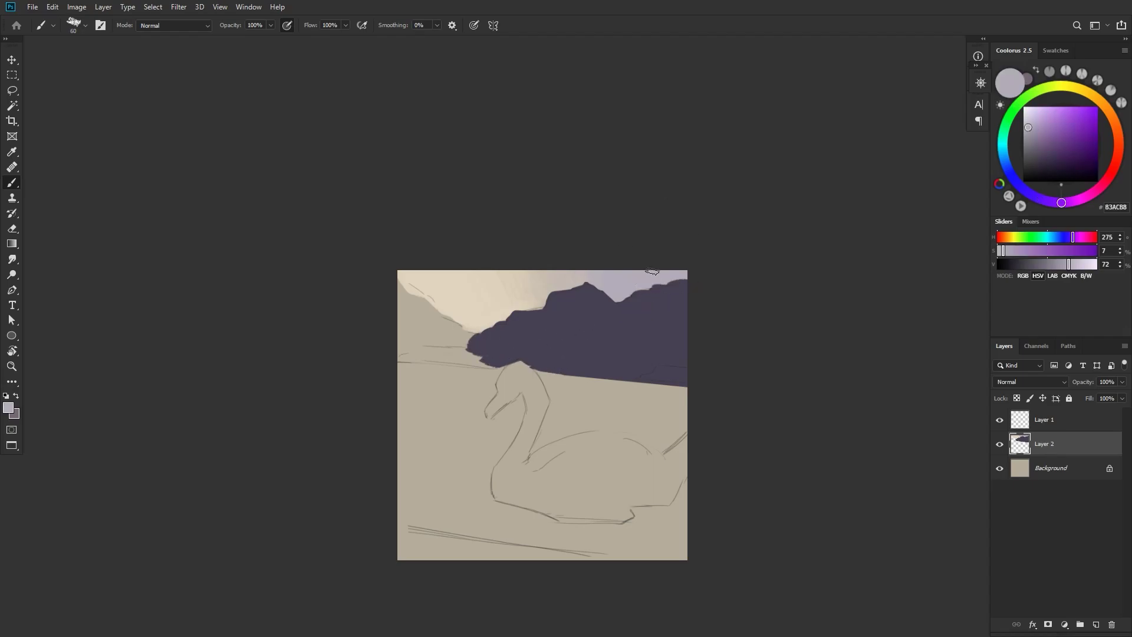
{"action": "left_click", "coordinate": [685, 286], "text": "alt"}
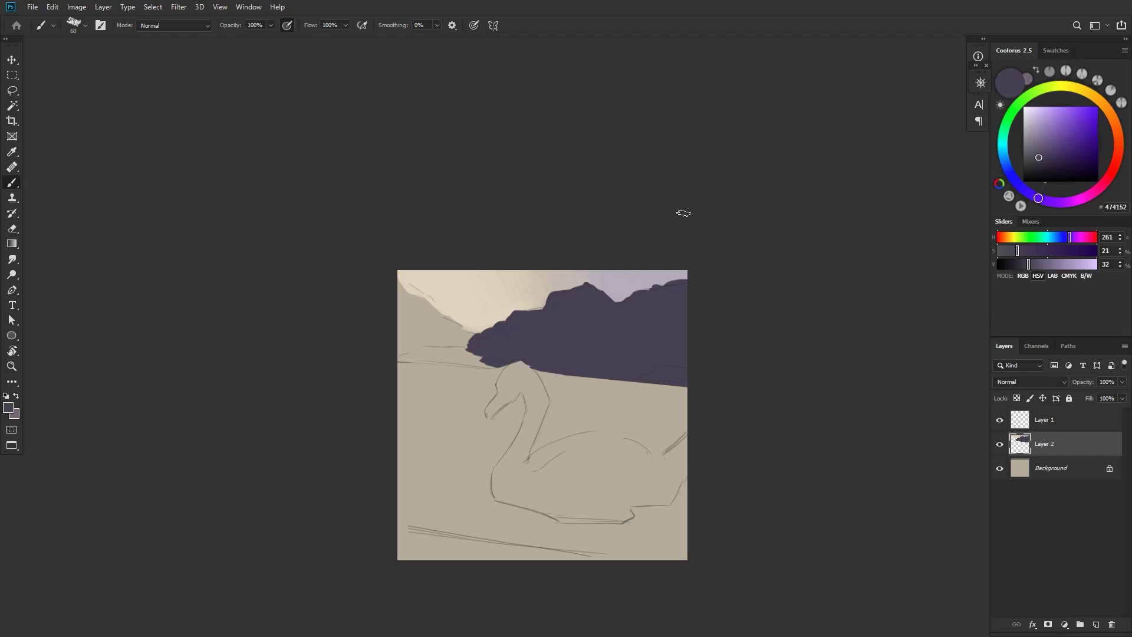
- Lighten the mountain shape with Hue/Saturation, raising Lightness to about +8
{"action": "key", "text": "l"}
{"action": "mouse_move", "coordinate": [462, 353]}
{"action": "left_mouse_down"}
{"action": "mouse_move", "coordinate": [517, 317]}
{"action": "mouse_move", "coordinate": [548, 315]}
{"action": "mouse_move", "coordinate": [574, 289]}
{"action": "mouse_move", "coordinate": [665, 285]}
{"action": "mouse_move", "coordinate": [721, 392]}
{"action": "mouse_move", "coordinate": [502, 307]}
{"action": "left_mouse_up"}
{"action": "key", "text": "ctrl+u"}
{"action": "left_click_drag", "start_coordinate": [908, 504], "coordinate": [914, 505]}
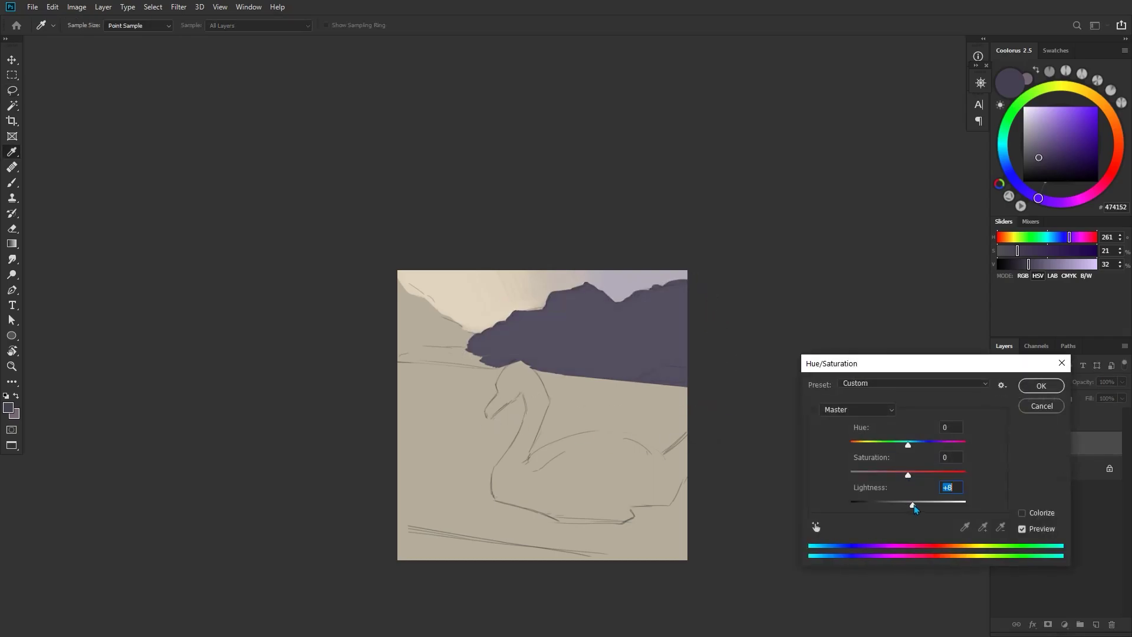
{"action": "left_click", "coordinate": [1041, 385]}
{"action": "key", "text": "b"}
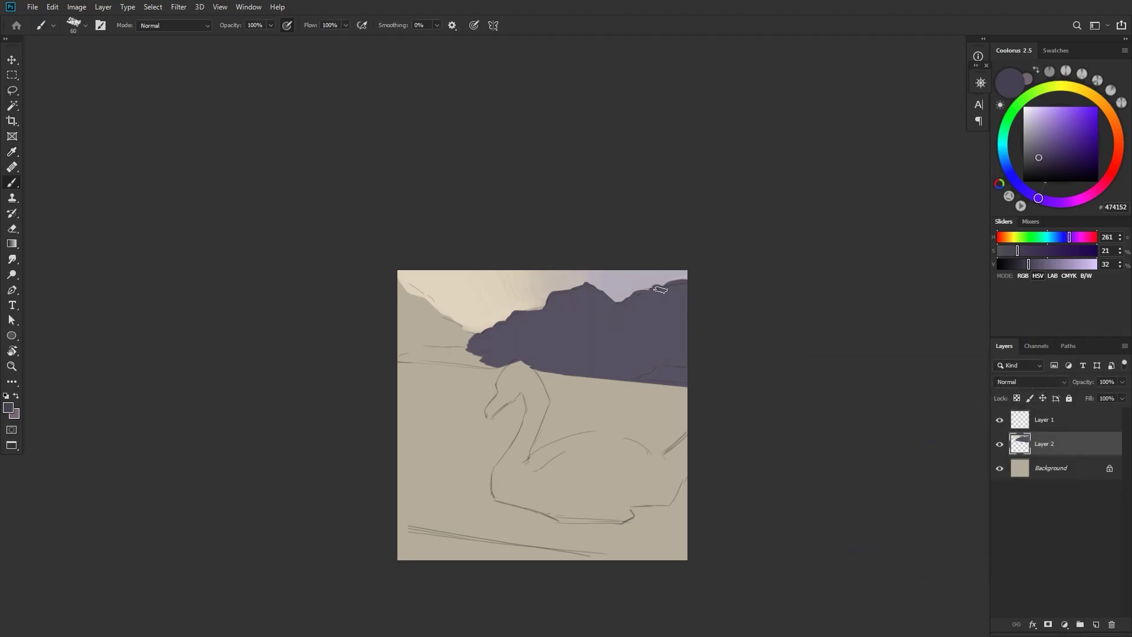
- Paint muted olive highlights on the mountain's sunlit slope and along its base at the shore
{"action": "left_click", "coordinate": [1092, 94]}
{"action": "left_click", "coordinate": [1040, 140]}
{"action": "left_click_drag", "start_coordinate": [533, 339], "coordinate": [564, 307]}
{"action": "key", "text": "ctrl+z"}
{"action": "mouse_move", "coordinate": [472, 344]}
{"action": "left_mouse_down"}
{"action": "mouse_move", "coordinate": [554, 303]}
{"action": "mouse_move", "coordinate": [571, 317]}
{"action": "mouse_move", "coordinate": [490, 357]}
{"action": "mouse_move", "coordinate": [583, 354]}
{"action": "mouse_move", "coordinate": [569, 348]}
{"action": "mouse_move", "coordinate": [584, 298]}
{"action": "mouse_move", "coordinate": [545, 330]}
{"action": "mouse_move", "coordinate": [574, 343]}
{"action": "mouse_move", "coordinate": [557, 303]}
{"action": "mouse_move", "coordinate": [593, 294]}
{"action": "left_mouse_up"}
{"action": "mouse_move", "coordinate": [645, 376]}
{"action": "left_mouse_down"}
{"action": "mouse_move", "coordinate": [681, 372]}
{"action": "mouse_move", "coordinate": [687, 353]}
{"action": "mouse_move", "coordinate": [661, 363]}
{"action": "mouse_move", "coordinate": [684, 345]}
{"action": "left_mouse_up"}
- Paint a pale lavender mist patch low on the mountain at the canvas edge, blending it with sampled tones
{"action": "left_click", "coordinate": [670, 277], "text": "alt"}
{"action": "left_click", "coordinate": [666, 359], "text": "alt"}
{"action": "left_click", "coordinate": [670, 354], "text": "alt"}
{"action": "left_click", "coordinate": [672, 352], "text": "alt"}
{"action": "left_click", "coordinate": [676, 356], "text": "alt"}
{"action": "left_click", "coordinate": [674, 353], "text": "alt"}
{"action": "left_click", "coordinate": [673, 355], "text": "alt"}
{"action": "left_click", "coordinate": [676, 348], "text": "alt"}
{"action": "key", "text": "]"}
{"action": "key", "text": "]"}
{"action": "left_click", "coordinate": [656, 350], "text": "alt"}
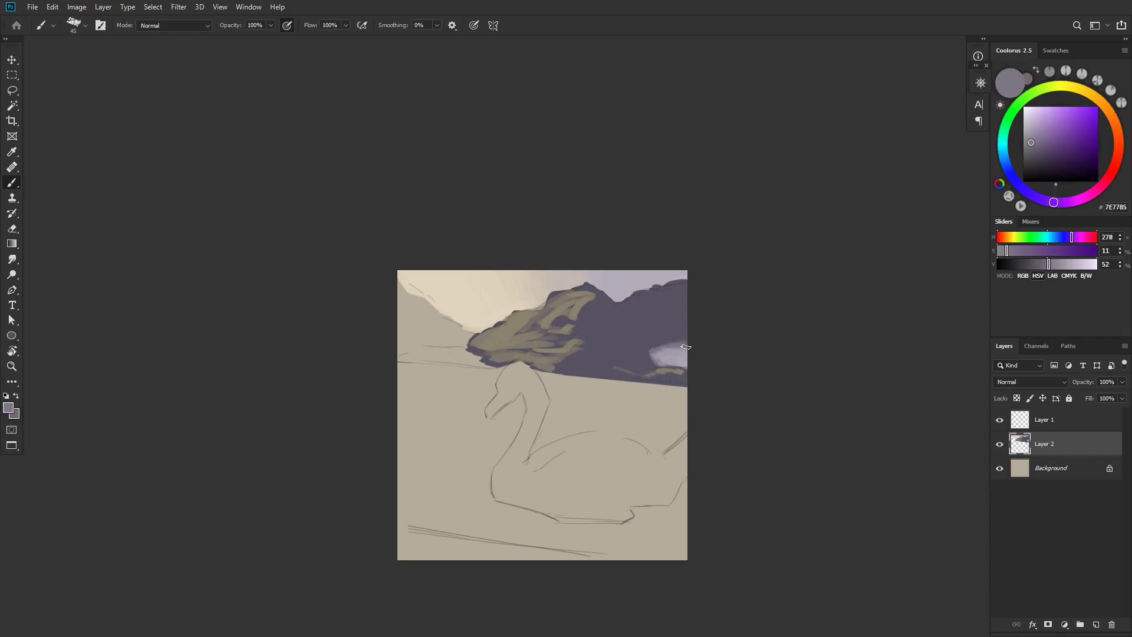
{"action": "left_click", "coordinate": [645, 352], "text": "alt"}
{"action": "left_click_drag", "start_coordinate": [646, 353], "coordinate": [666, 364]}
{"action": "left_click", "coordinate": [580, 295], "text": "alt"}
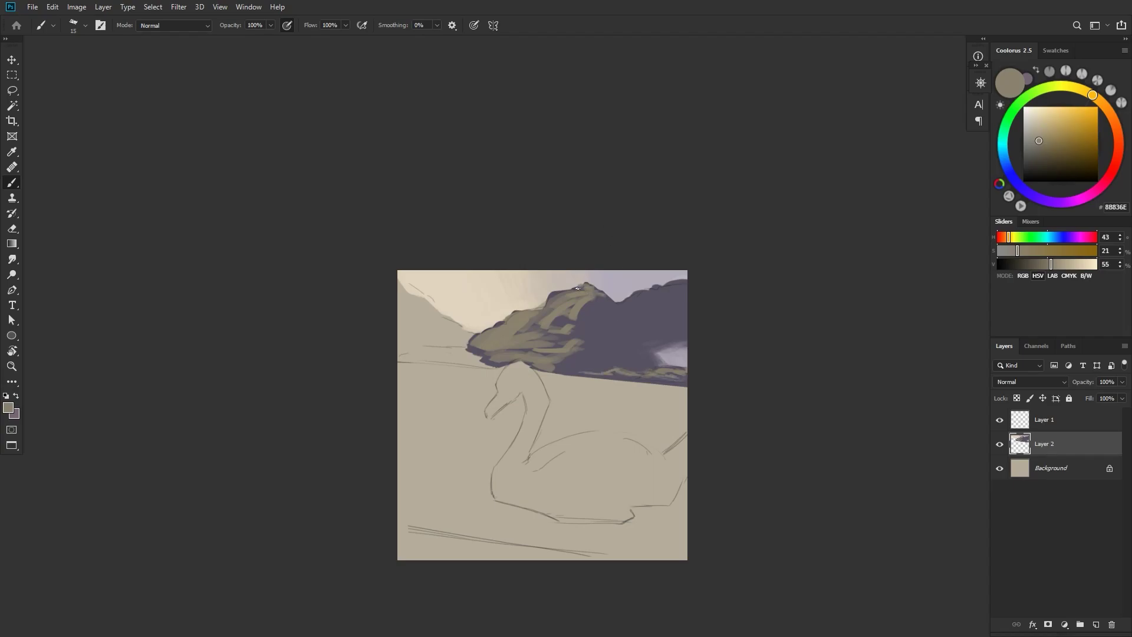
{"action": "key", "text": "]"}
{"action": "key", "text": "]"}
{"action": "mouse_move", "coordinate": [402, 295]}
{"action": "left_mouse_down"}
{"action": "mouse_move", "coordinate": [461, 333]}
{"action": "mouse_move", "coordinate": [434, 308]}
{"action": "mouse_move", "coordinate": [459, 337]}
{"action": "mouse_move", "coordinate": [404, 321]}
{"action": "mouse_move", "coordinate": [415, 339]}
{"action": "left_mouse_up"}
{"action": "key", "text": "ctrl+z"}
- Flip the canvas horizontally and sample the mountain's dark purple #575161
{"action": "left_click_drag", "start_coordinate": [566, 413], "coordinate": [519, 412]}
{"action": "left_click_drag", "start_coordinate": [583, 365], "coordinate": [631, 366]}
{"action": "left_click_drag", "start_coordinate": [589, 425], "coordinate": [579, 396]}
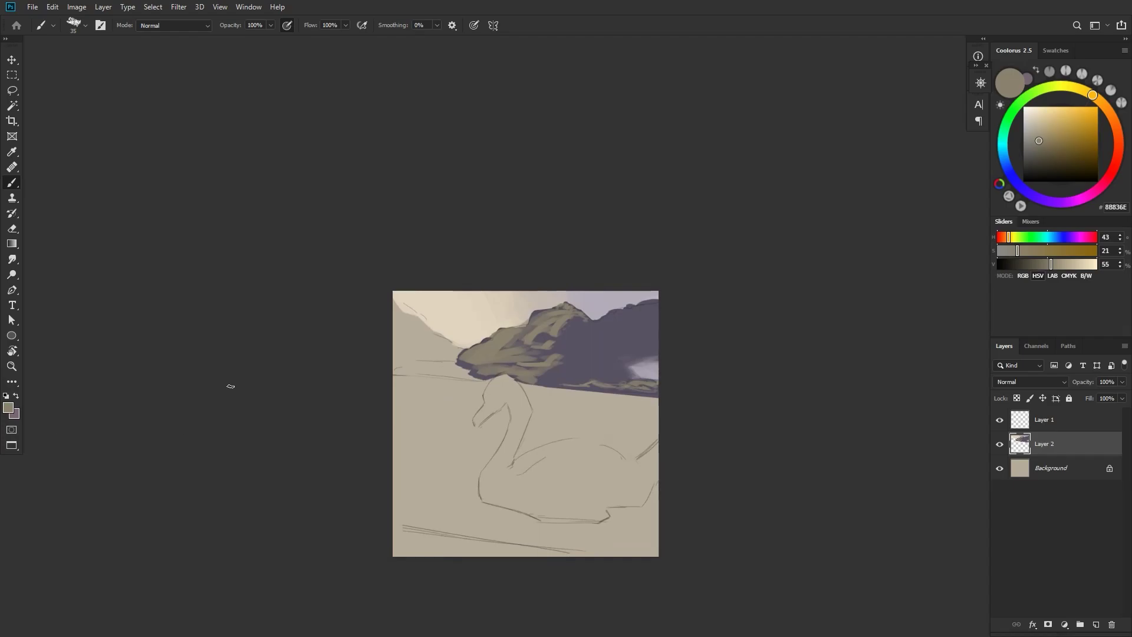
{"action": "key", "text": "ctrl+shift+h"}
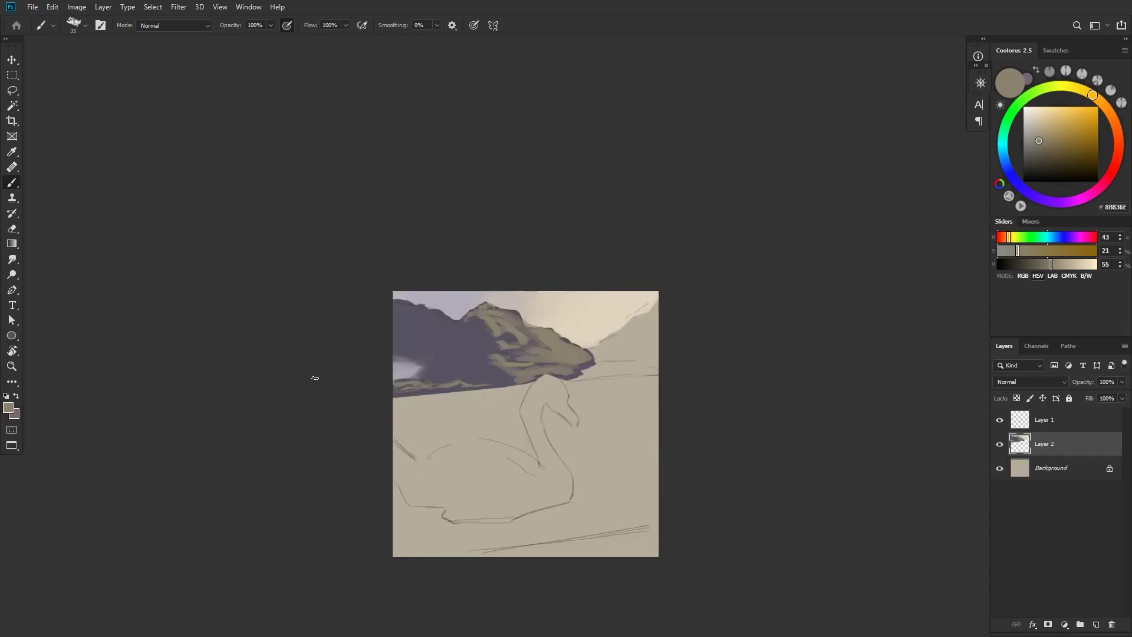
{"action": "scroll", "coordinate": [328, 342], "scroll_direction": "up", "scroll_amount": 1}
{"action": "mouse_move", "coordinate": [690, 320]}
{"action": "left_mouse_down"}
{"action": "mouse_move", "coordinate": [675, 344]}
{"action": "mouse_move", "coordinate": [693, 341]}
{"action": "left_mouse_up"}
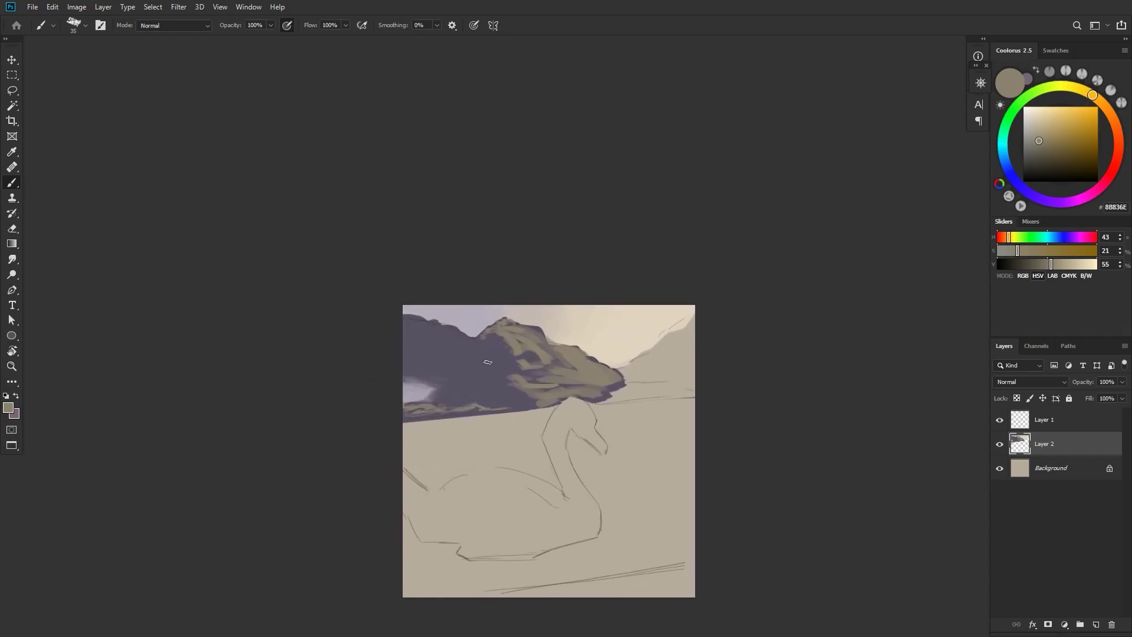
{"action": "left_click", "coordinate": [490, 360], "text": "alt"}
{"action": "left_click_drag", "start_coordinate": [845, 230], "coordinate": [827, 222]}
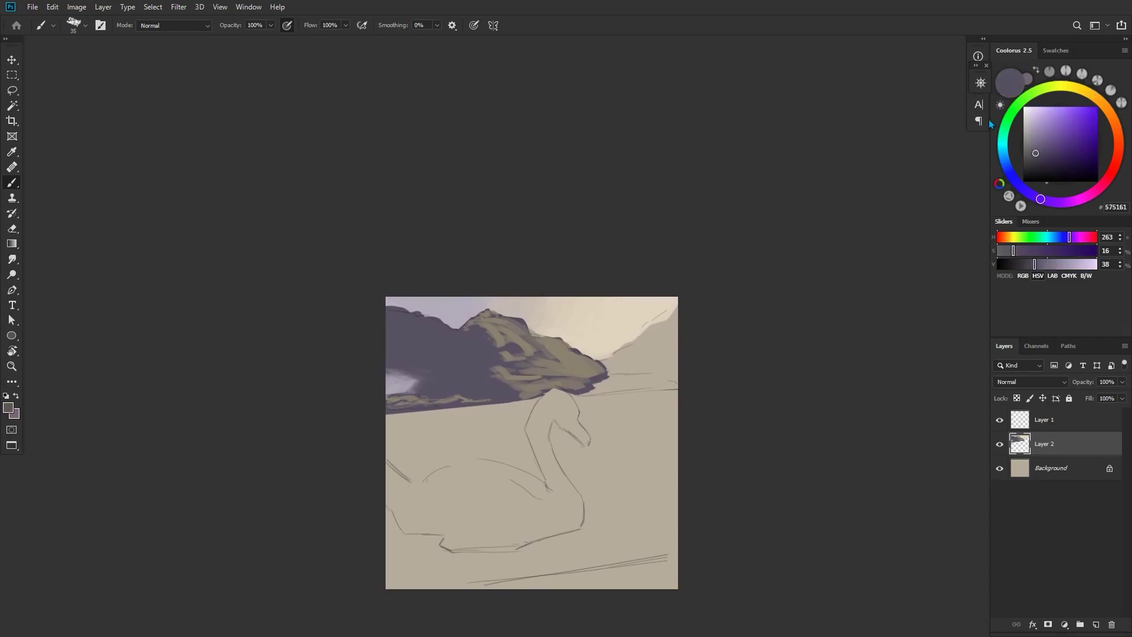
- Paint the distant hill in muted mauve and add a dark purple #575161 shoreline beneath it
{"action": "left_click", "coordinate": [611, 324], "text": "alt"}
{"action": "left_click_drag", "start_coordinate": [1034, 133], "coordinate": [1035, 139]}
{"action": "left_click", "coordinate": [1106, 180]}
{"action": "mouse_move", "coordinate": [627, 354]}
{"action": "left_mouse_down"}
{"action": "mouse_move", "coordinate": [697, 260]}
{"action": "mouse_move", "coordinate": [606, 362]}
{"action": "mouse_move", "coordinate": [689, 310]}
{"action": "mouse_move", "coordinate": [654, 330]}
{"action": "mouse_move", "coordinate": [637, 365]}
{"action": "mouse_move", "coordinate": [693, 367]}
{"action": "mouse_move", "coordinate": [633, 350]}
{"action": "mouse_move", "coordinate": [653, 332]}
{"action": "mouse_move", "coordinate": [675, 370]}
{"action": "left_mouse_up"}
{"action": "left_click", "coordinate": [514, 393], "text": "alt"}
{"action": "mouse_move", "coordinate": [595, 384]}
{"action": "left_mouse_down"}
{"action": "mouse_move", "coordinate": [670, 381]}
{"action": "mouse_move", "coordinate": [611, 373]}
{"action": "mouse_move", "coordinate": [655, 375]}
{"action": "left_mouse_up"}
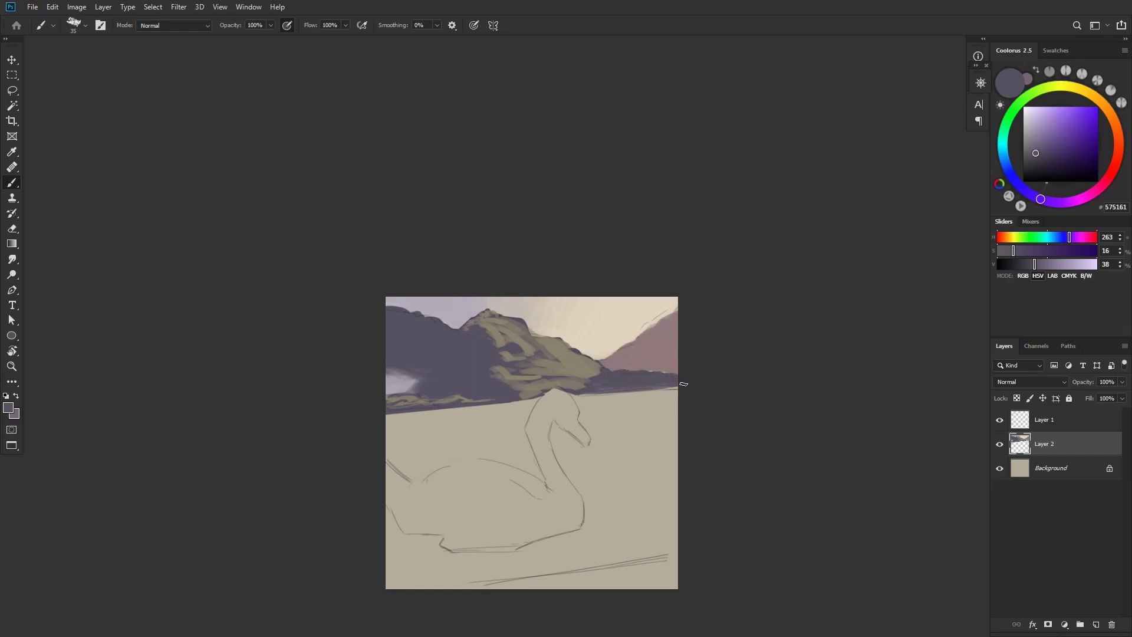
- Fill the lake area between the far shore and the foreground strip with purple #635C71 on a new layer
{"action": "mouse_move", "coordinate": [701, 343]}
{"action": "left_mouse_down"}
{"action": "mouse_move", "coordinate": [686, 327]}
{"action": "mouse_move", "coordinate": [709, 335]}
{"action": "left_mouse_up"}
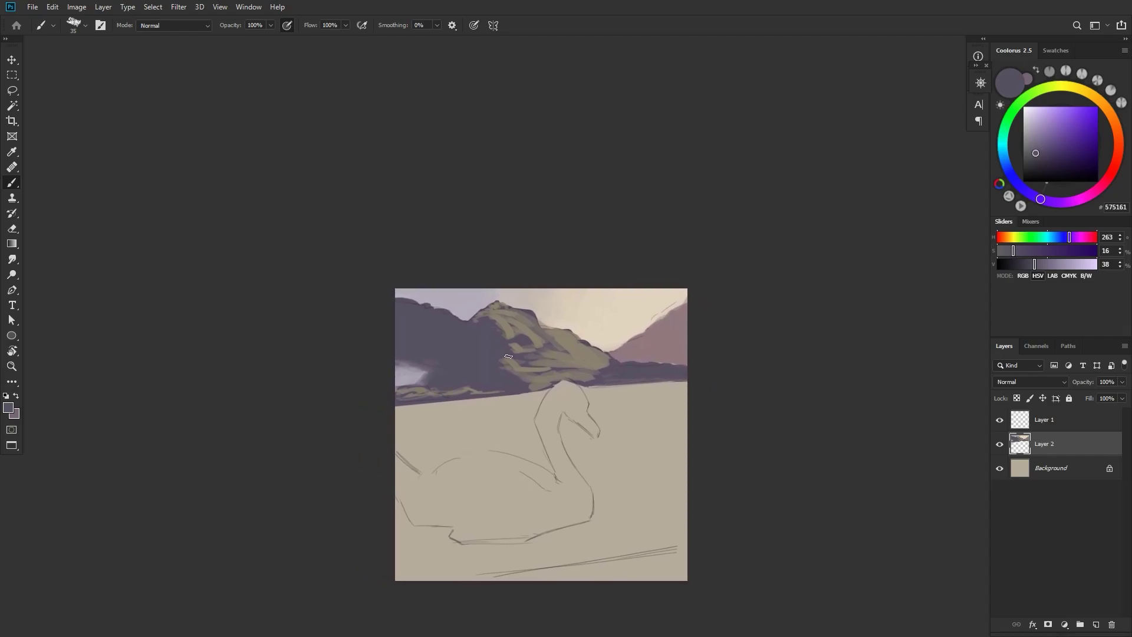
{"action": "left_click_drag", "start_coordinate": [735, 299], "coordinate": [728, 288]}
{"action": "left_click", "coordinate": [1037, 148]}
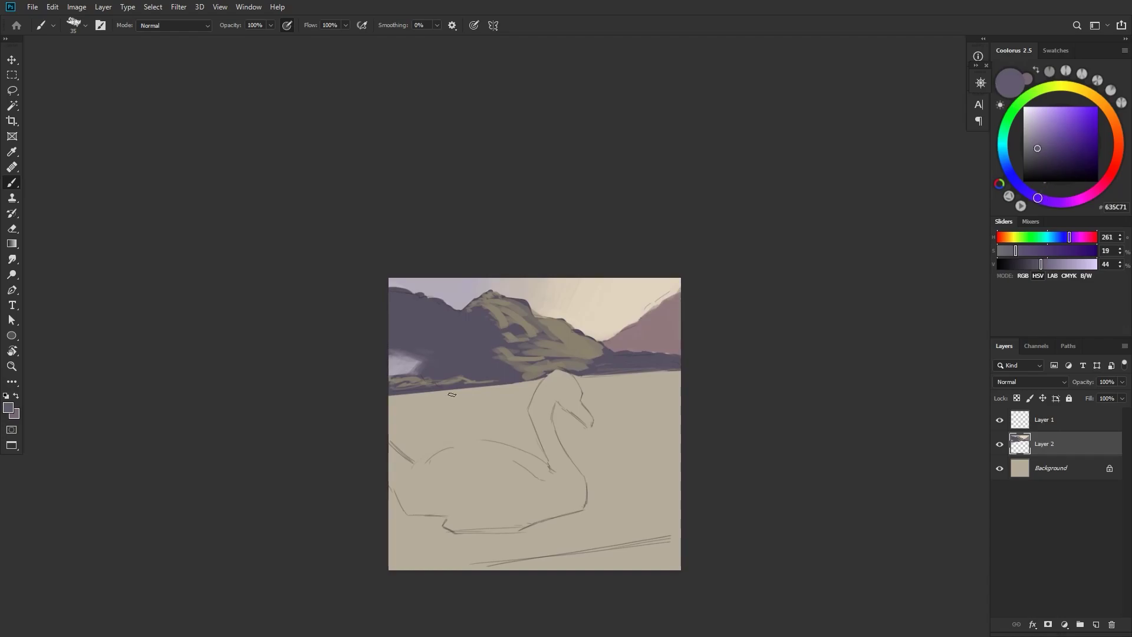
{"action": "key", "text": "ctrl+shift+alt+n"}
{"action": "key", "text": "l"}
{"action": "left_click", "coordinate": [382, 396], "text": "alt"}
{"action": "left_click", "coordinate": [714, 363], "text": "alt"}
{"action": "left_click", "coordinate": [679, 534], "text": "alt"}
{"action": "left_click", "coordinate": [348, 579], "text": "alt"}
{"action": "left_click", "coordinate": [381, 396], "text": "alt"}
{"action": "key", "text": "alt+BackSpace"}
{"action": "key", "text": "ctrl+d"}
{"action": "key", "text": "b"}
- Glaze cream, lavender and olive tones over the lake with a soft brush at size 600, keeping Layer 3's transparency locked
{"action": "left_click_drag", "start_coordinate": [737, 344], "coordinate": [729, 344]}
{"action": "left_click_drag", "start_coordinate": [696, 419], "coordinate": [735, 430]}
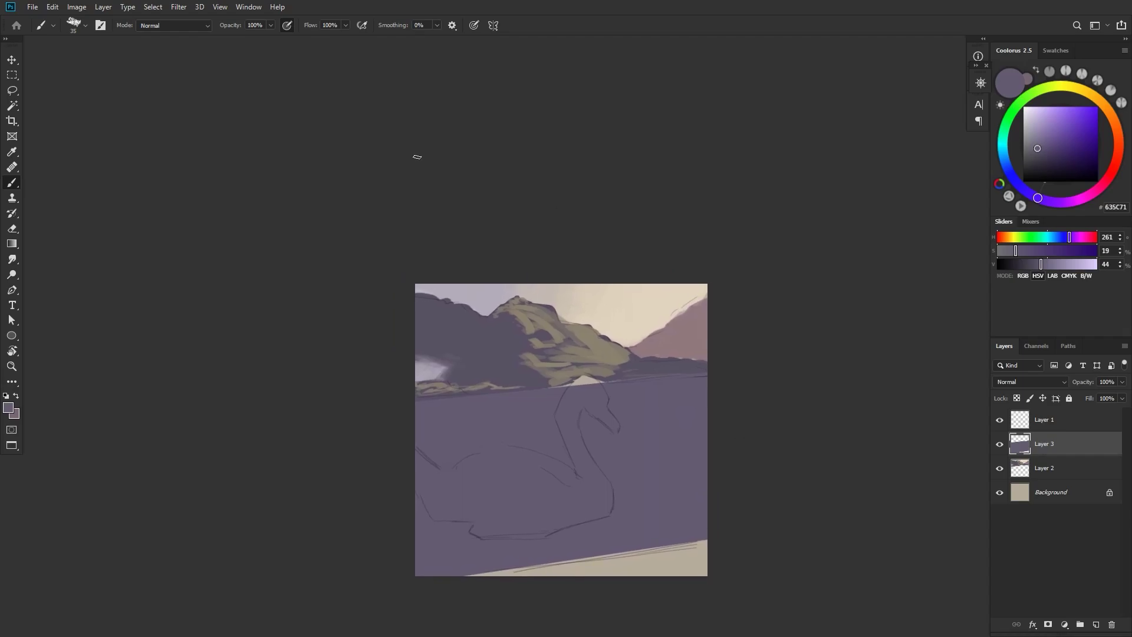
{"action": "left_click", "coordinate": [85, 28]}
{"action": "double_click", "coordinate": [685, 287]}
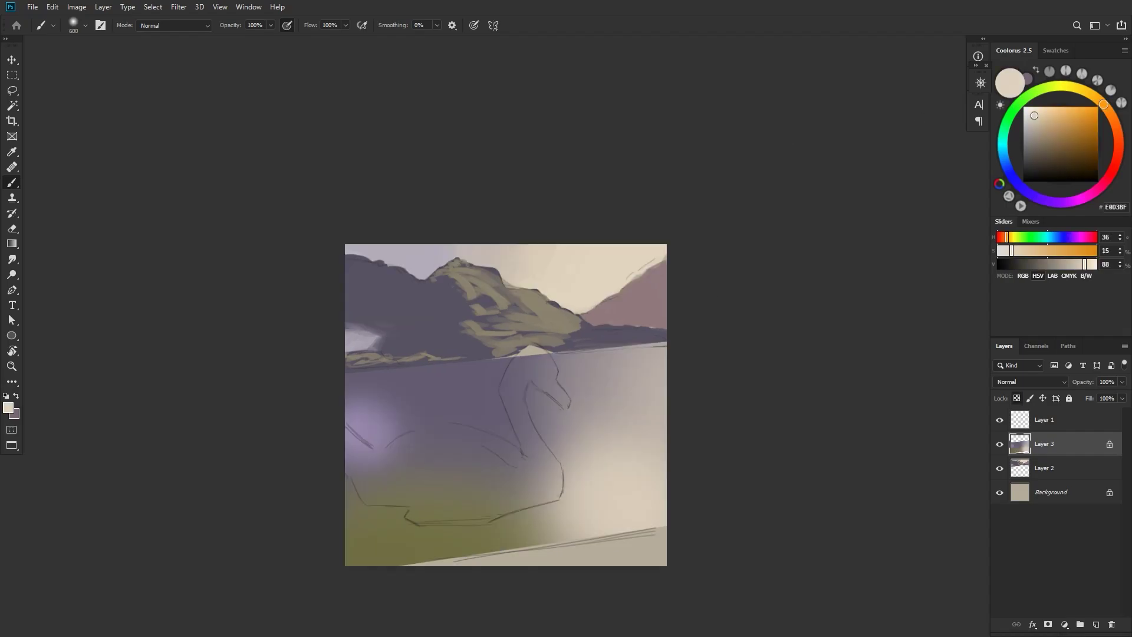
- On a new layer above the lake, paint the foreground strip with reddish brown #A2775F using a textured brush at size 50
{"action": "left_click", "coordinate": [75, 26]}
{"action": "left_click", "coordinate": [616, 316]}
{"action": "left_click", "coordinate": [663, 607]}
{"action": "key", "text": "bracketleft"}
{"action": "key", "text": "bracketleft"}
{"action": "key", "text": "bracketleft"}
{"action": "key", "text": "bracketleft"}
{"action": "key", "text": "bracketleft"}
{"action": "key", "text": "bracketleft"}
{"action": "key", "text": "bracketleft"}
{"action": "key", "text": "bracketleft"}
{"action": "key", "text": "bracketleft"}
{"action": "key", "text": "bracketleft"}
{"action": "key", "text": "bracketleft"}
{"action": "key", "text": "bracketleft"}
{"action": "key", "text": "bracketleft"}
{"action": "key", "text": "bracketleft"}
{"action": "key", "text": "ctrl+shift+alt+n"}
{"action": "left_click", "coordinate": [1117, 132]}
{"action": "left_click_drag", "start_coordinate": [1047, 145], "coordinate": [1054, 134]}
{"action": "left_click_drag", "start_coordinate": [412, 564], "coordinate": [537, 553]}
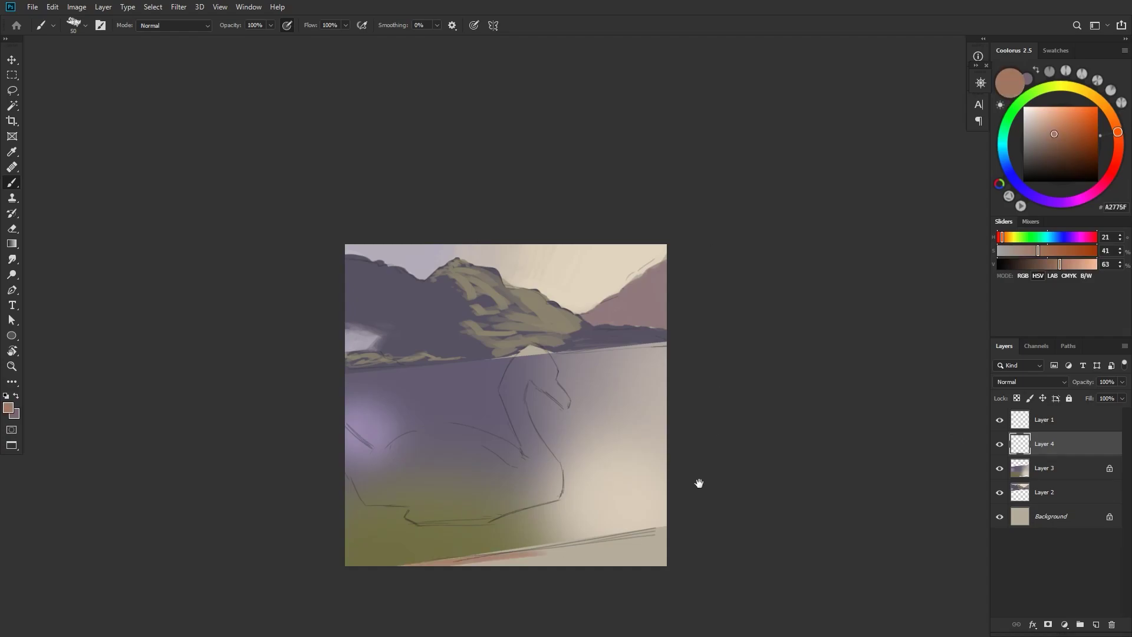
{"action": "left_click_drag", "start_coordinate": [699, 483], "coordinate": [716, 472]}
{"action": "mouse_move", "coordinate": [507, 552]}
{"action": "left_mouse_down"}
{"action": "mouse_move", "coordinate": [619, 540]}
{"action": "mouse_move", "coordinate": [682, 519]}
{"action": "left_mouse_up"}
{"action": "mouse_move", "coordinate": [557, 553]}
{"action": "left_mouse_down"}
{"action": "mouse_move", "coordinate": [681, 533]}
{"action": "mouse_move", "coordinate": [682, 545]}
{"action": "left_mouse_up"}
{"action": "mouse_move", "coordinate": [813, 486]}
{"action": "left_mouse_down"}
{"action": "mouse_move", "coordinate": [842, 497]}
{"action": "mouse_move", "coordinate": [798, 482]}
{"action": "left_mouse_up"}
- Add a dark brown #58382D streak on the foreground strip with the brush at size 30
{"action": "left_click", "coordinate": [1059, 155]}
{"action": "left_click", "coordinate": [1118, 144]}
{"action": "key", "text": "["}
{"action": "key", "text": "["}
{"action": "key", "text": "["}
{"action": "key", "text": "["}
{"action": "left_click_drag", "start_coordinate": [592, 540], "coordinate": [659, 530]}
{"action": "left_click_drag", "start_coordinate": [729, 494], "coordinate": [744, 458]}
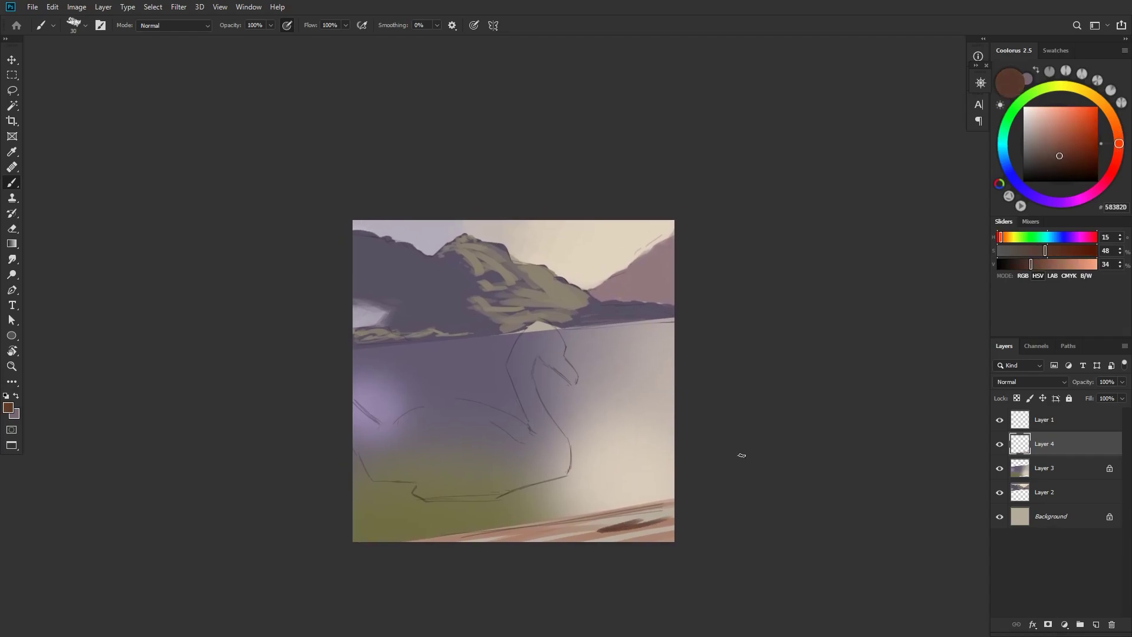
- Rotate the canvas sideways and draw thin dark brown #503E36 wood-grain lines along the foreground strip with a fine brush
{"action": "left_click", "coordinate": [649, 445], "text": "alt"}
{"action": "key", "text": "r"}
{"action": "mouse_move", "coordinate": [649, 445]}
{"action": "left_mouse_down"}
{"action": "mouse_move", "coordinate": [768, 397]}
{"action": "mouse_move", "coordinate": [673, 325]}
{"action": "mouse_move", "coordinate": [672, 369]}
{"action": "left_mouse_up"}
{"action": "left_click_drag", "start_coordinate": [691, 339], "coordinate": [689, 358]}
{"action": "left_click", "coordinate": [685, 353], "text": "alt"}
{"action": "key", "text": "["}
{"action": "key", "text": "["}
{"action": "key", "text": "["}
{"action": "key", "text": "["}
{"action": "key", "text": "["}
{"action": "key", "text": "["}
{"action": "left_click", "coordinate": [1050, 162]}
{"action": "left_click_drag", "start_coordinate": [677, 306], "coordinate": [677, 358]}
{"action": "left_click_drag", "start_coordinate": [677, 307], "coordinate": [676, 385]}
{"action": "left_click", "coordinate": [674, 349], "text": "alt"}
{"action": "key", "text": "]"}
{"action": "key", "text": "]"}
{"action": "left_click", "coordinate": [677, 310], "text": "alt"}
{"action": "left_click_drag", "start_coordinate": [678, 309], "coordinate": [675, 397]}
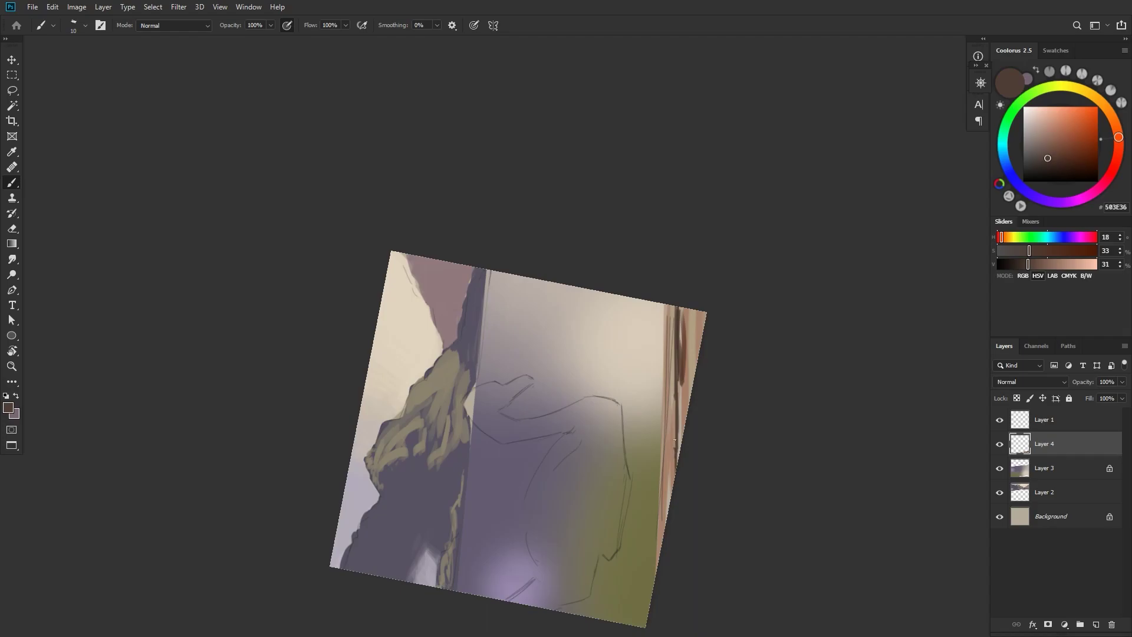
- Extend the grain along the strip with sampled browns and pick up pale brown #B59781 from it
{"action": "left_click", "coordinate": [673, 448], "text": "alt"}
{"action": "mouse_move", "coordinate": [675, 443]}
{"action": "left_mouse_down"}
{"action": "mouse_move", "coordinate": [675, 385]}
{"action": "mouse_move", "coordinate": [654, 418]}
{"action": "left_mouse_up"}
{"action": "left_click", "coordinate": [666, 359], "text": "alt"}
{"action": "left_click", "coordinate": [660, 378], "text": "alt"}
{"action": "left_click_drag", "start_coordinate": [658, 341], "coordinate": [656, 381]}
{"action": "left_click_drag", "start_coordinate": [656, 418], "coordinate": [657, 439]}
{"action": "left_click", "coordinate": [648, 409], "text": "alt"}
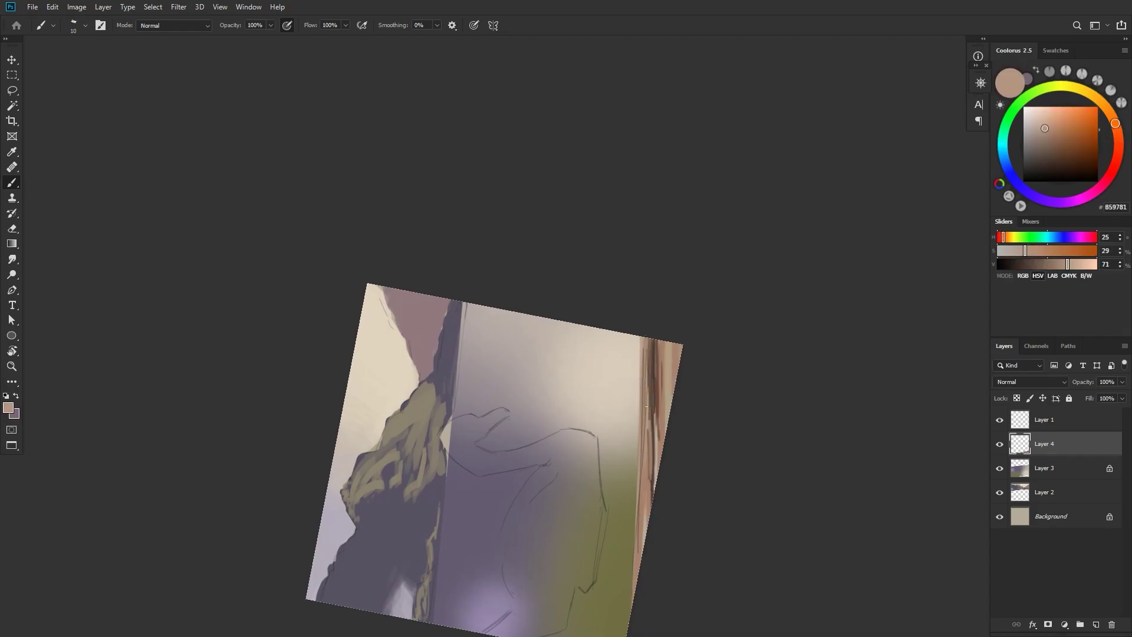
- Rotate the canvas to a diagonal view and blend the strip's grain with sampled brown #A6826B
{"action": "key", "text": "r"}
{"action": "left_click_drag", "start_coordinate": [720, 421], "coordinate": [658, 439]}
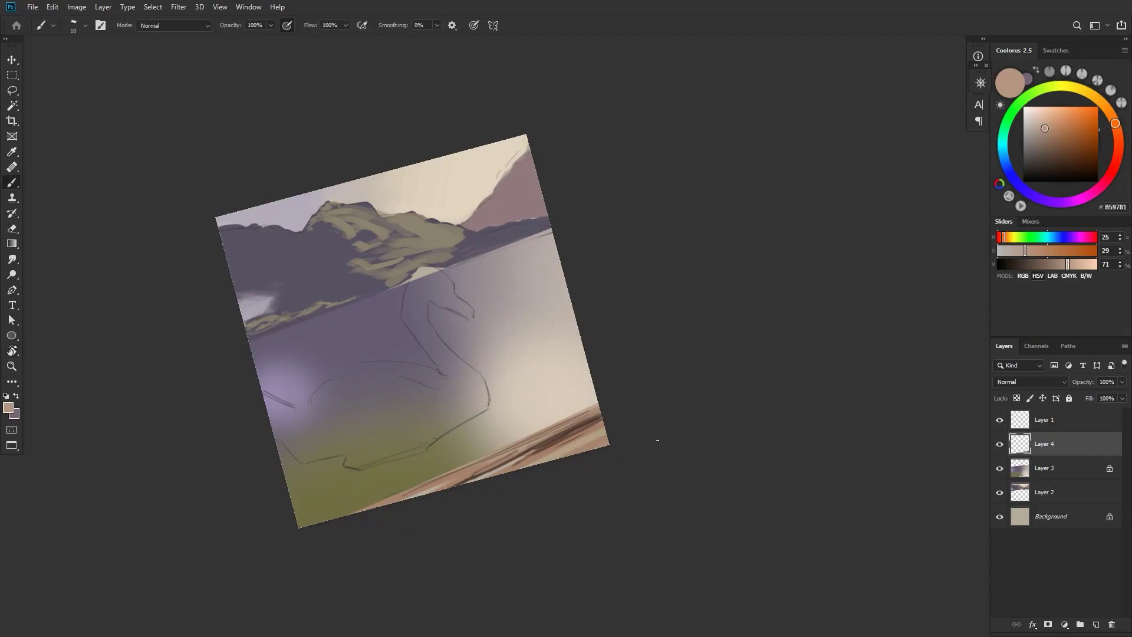
{"action": "mouse_move", "coordinate": [653, 386]}
{"action": "left_mouse_down"}
{"action": "mouse_move", "coordinate": [727, 394]}
{"action": "mouse_move", "coordinate": [737, 345]}
{"action": "left_mouse_up"}
{"action": "key", "text": "r"}
{"action": "left_click", "coordinate": [593, 471], "text": "alt"}
{"action": "left_click_drag", "start_coordinate": [676, 429], "coordinate": [701, 411]}
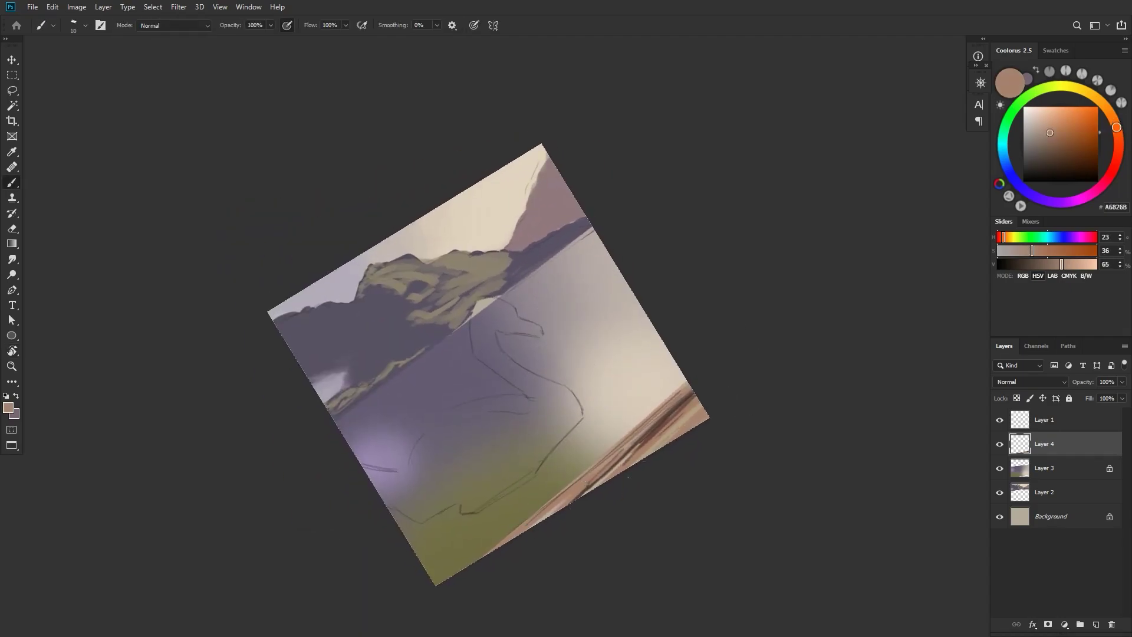
{"action": "left_click_drag", "start_coordinate": [761, 360], "coordinate": [807, 349]}
- Hide the Layer 1 sketch, deepen the strip with brown #6A4A3C and add pale beige highlights at its near edge
{"action": "left_click", "coordinate": [999, 420]}
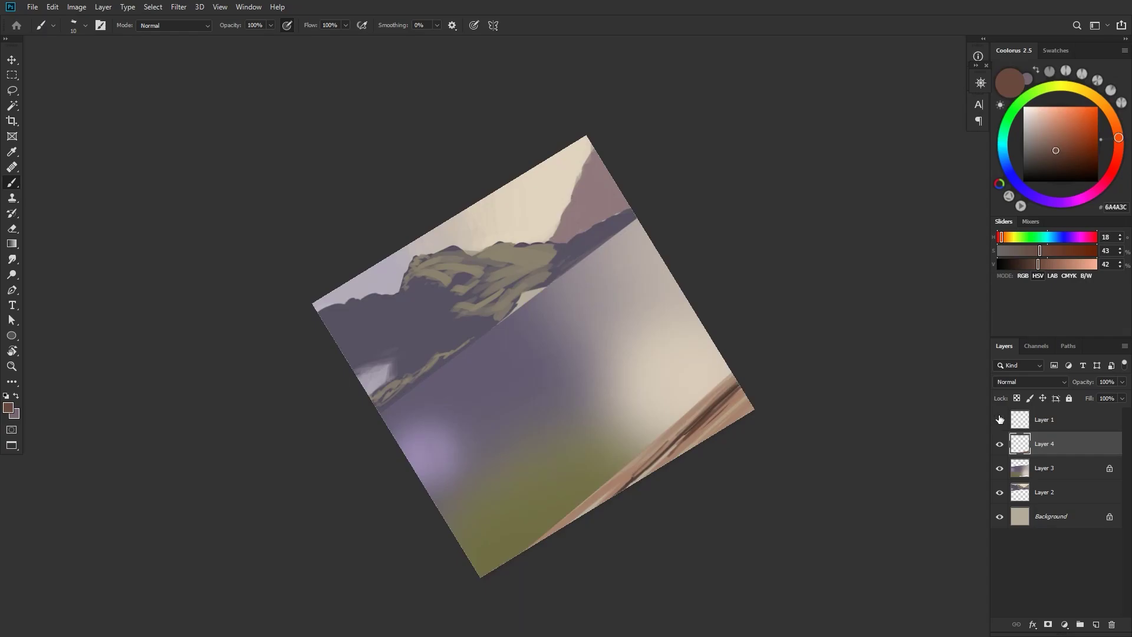
{"action": "left_click_drag", "start_coordinate": [583, 513], "coordinate": [678, 433]}
{"action": "left_click_drag", "start_coordinate": [638, 480], "coordinate": [735, 410]}
{"action": "left_click_drag", "start_coordinate": [797, 356], "coordinate": [802, 375]}
{"action": "mouse_move", "coordinate": [699, 481]}
{"action": "left_mouse_down"}
{"action": "mouse_move", "coordinate": [680, 482]}
{"action": "mouse_move", "coordinate": [700, 471]}
{"action": "left_mouse_up"}
{"action": "mouse_move", "coordinate": [730, 425]}
{"action": "left_mouse_down"}
{"action": "mouse_move", "coordinate": [746, 433]}
{"action": "mouse_move", "coordinate": [759, 405]}
{"action": "mouse_move", "coordinate": [766, 416]}
{"action": "left_mouse_up"}
{"action": "left_click", "coordinate": [557, 213], "text": "alt"}
{"action": "left_click", "coordinate": [733, 435], "text": "alt"}
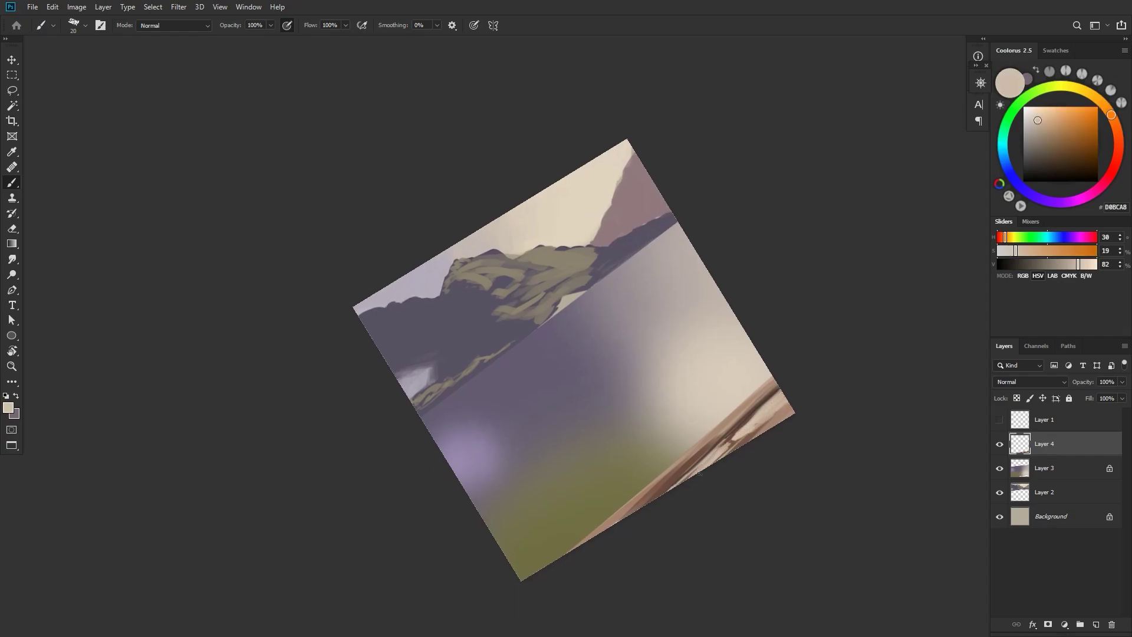
- Refine the strip's light patches and dark cracks with sampled beiges and browns, using the fine brush down to size 9
{"action": "key", "text": "bracketright"}
{"action": "left_click", "coordinate": [747, 402], "text": "alt"}
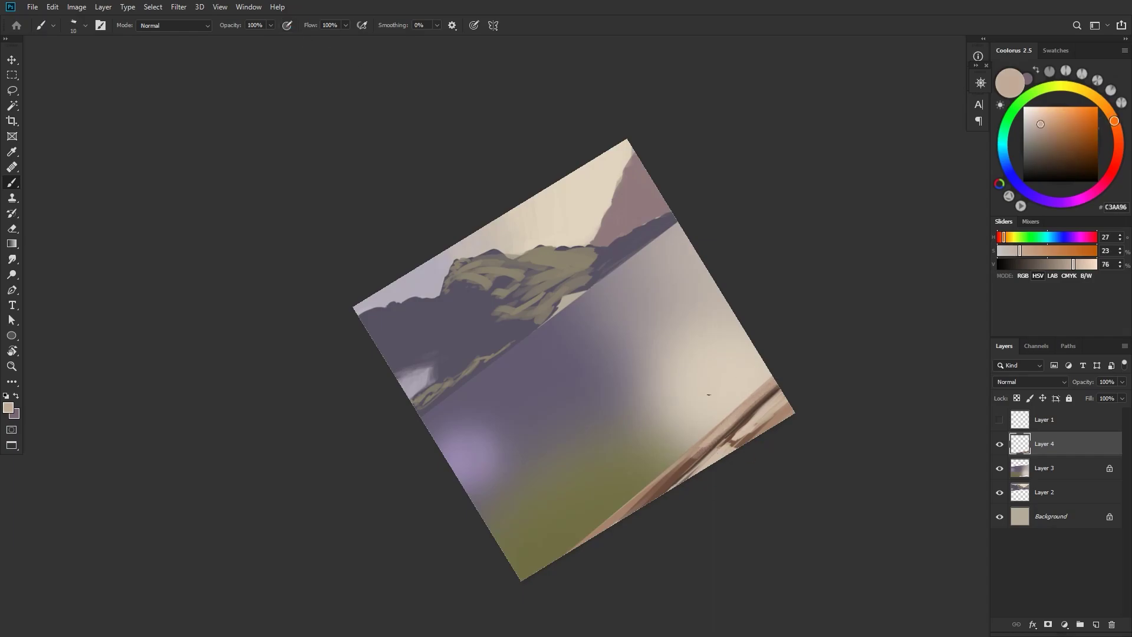
{"action": "left_click", "coordinate": [714, 438], "text": "alt"}
{"action": "left_click_drag", "start_coordinate": [684, 395], "coordinate": [735, 384]}
{"action": "key", "text": "bracketleft"}
{"action": "mouse_move", "coordinate": [661, 515]}
{"action": "left_mouse_down"}
{"action": "mouse_move", "coordinate": [733, 454]}
{"action": "mouse_move", "coordinate": [716, 468]}
{"action": "left_mouse_up"}
{"action": "scroll", "coordinate": [797, 401], "scroll_direction": "right", "scroll_amount": 4}
{"action": "left_click", "coordinate": [688, 484], "text": "alt"}
{"action": "left_click_drag", "start_coordinate": [770, 422], "coordinate": [739, 450]}
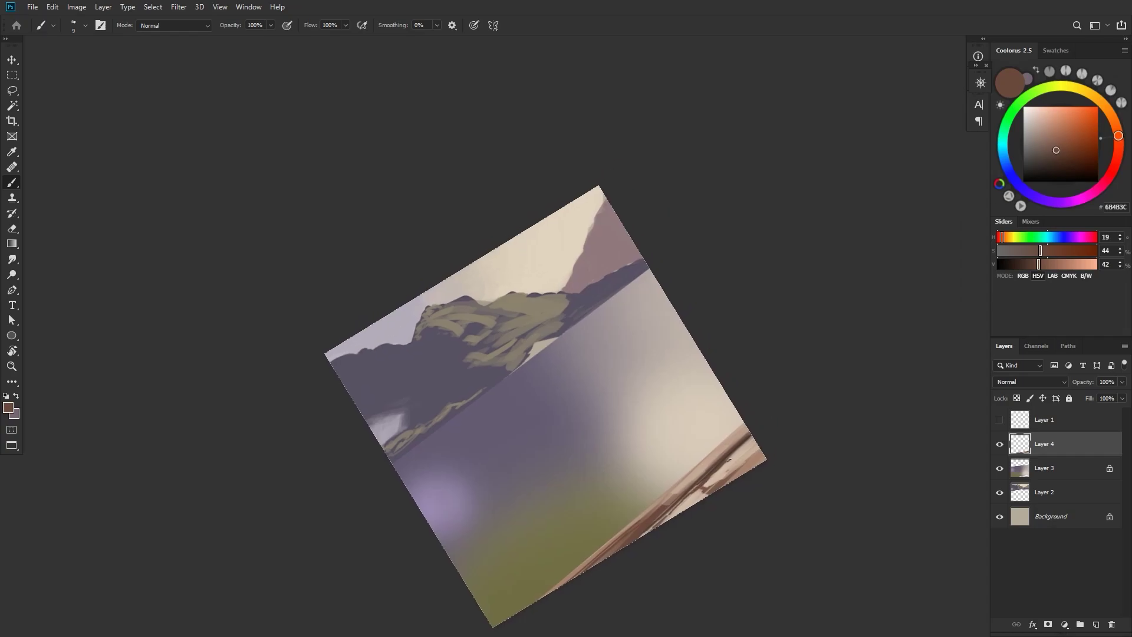
{"action": "left_click", "coordinate": [752, 441], "text": "alt"}
{"action": "left_click_drag", "start_coordinate": [817, 427], "coordinate": [834, 414]}
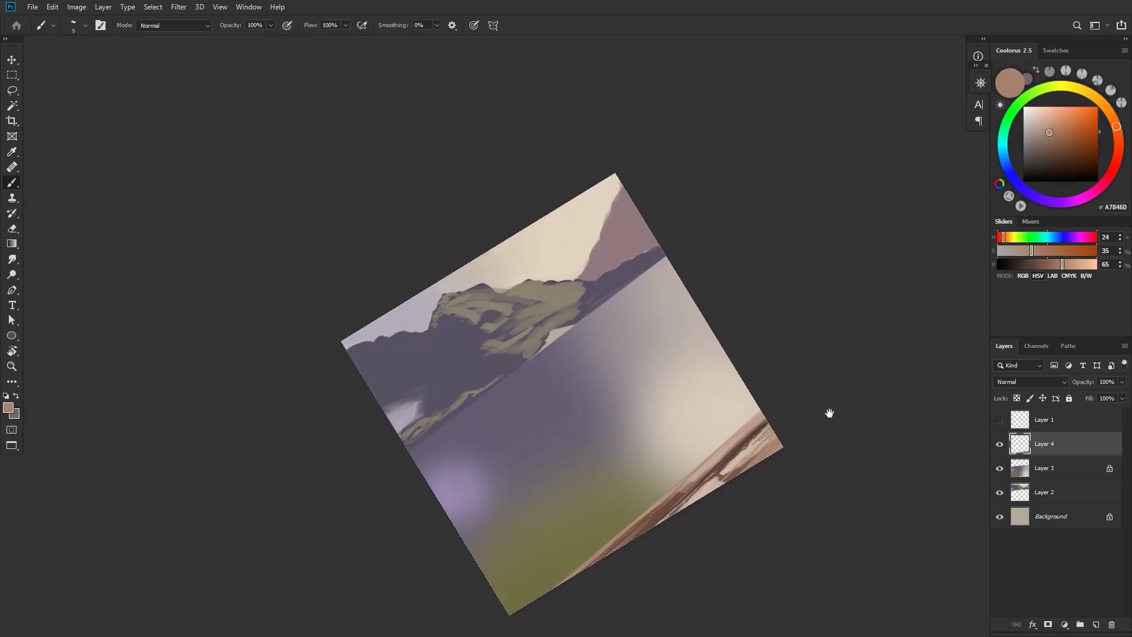
- Straighten the canvas and paint light beige #CBB5A1 planks among the dark cracks of the foreground strip
{"action": "left_click", "coordinate": [746, 453], "text": "alt"}
{"action": "key", "text": "r"}
{"action": "left_click_drag", "start_coordinate": [733, 475], "coordinate": [782, 548]}
{"action": "left_click_drag", "start_coordinate": [761, 452], "coordinate": [795, 446]}
{"action": "left_click", "coordinate": [711, 522], "text": "alt"}
{"action": "left_click_drag", "start_coordinate": [727, 530], "coordinate": [691, 540]}
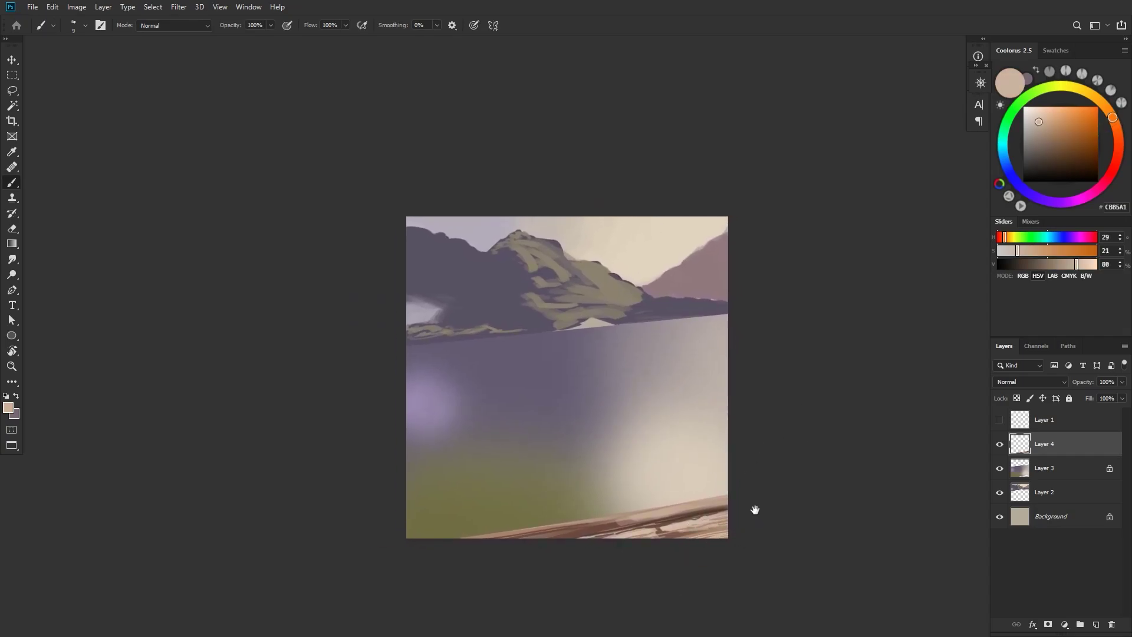
{"action": "left_click_drag", "start_coordinate": [750, 519], "coordinate": [785, 502]}
{"action": "left_click", "coordinate": [710, 499], "text": "alt"}
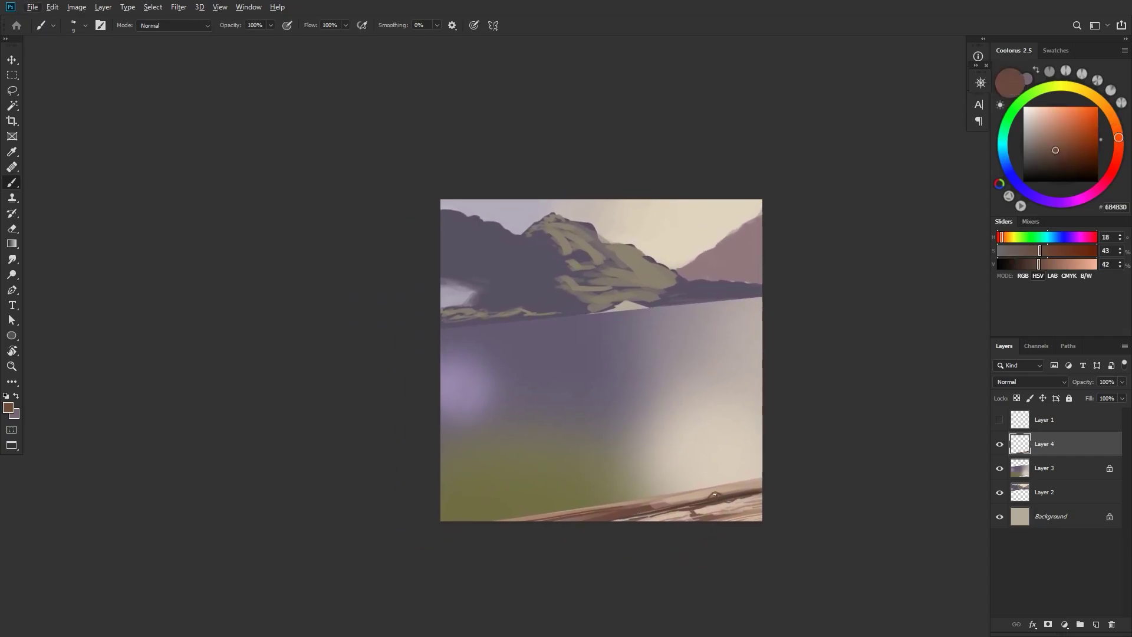
- Sharpen the strip's upper edge and cracks with sampled browns from a rotated view, then level the canvas
{"action": "left_click_drag", "start_coordinate": [785, 466], "coordinate": [743, 457]}
{"action": "key", "text": "r"}
{"action": "left_click", "coordinate": [709, 463], "text": "alt"}
{"action": "left_click", "coordinate": [743, 456], "text": "alt"}
{"action": "left_click_drag", "start_coordinate": [751, 363], "coordinate": [788, 354]}
{"action": "left_click", "coordinate": [699, 485], "text": "alt"}
{"action": "left_click_drag", "start_coordinate": [684, 493], "coordinate": [712, 470]}
{"action": "left_click", "coordinate": [739, 485], "text": "alt"}
{"action": "left_click_drag", "start_coordinate": [763, 434], "coordinate": [772, 423]}
{"action": "key", "text": "r"}
{"action": "mouse_move", "coordinate": [838, 337]}
{"action": "left_mouse_down"}
{"action": "mouse_move", "coordinate": [806, 462]}
{"action": "mouse_move", "coordinate": [740, 473]}
{"action": "left_mouse_up"}
- Brighten the lower part of the foreground strip with sampled beige tones and break up its grain
{"action": "left_click", "coordinate": [649, 515], "text": "alt"}
{"action": "left_click", "coordinate": [628, 537], "text": "alt"}
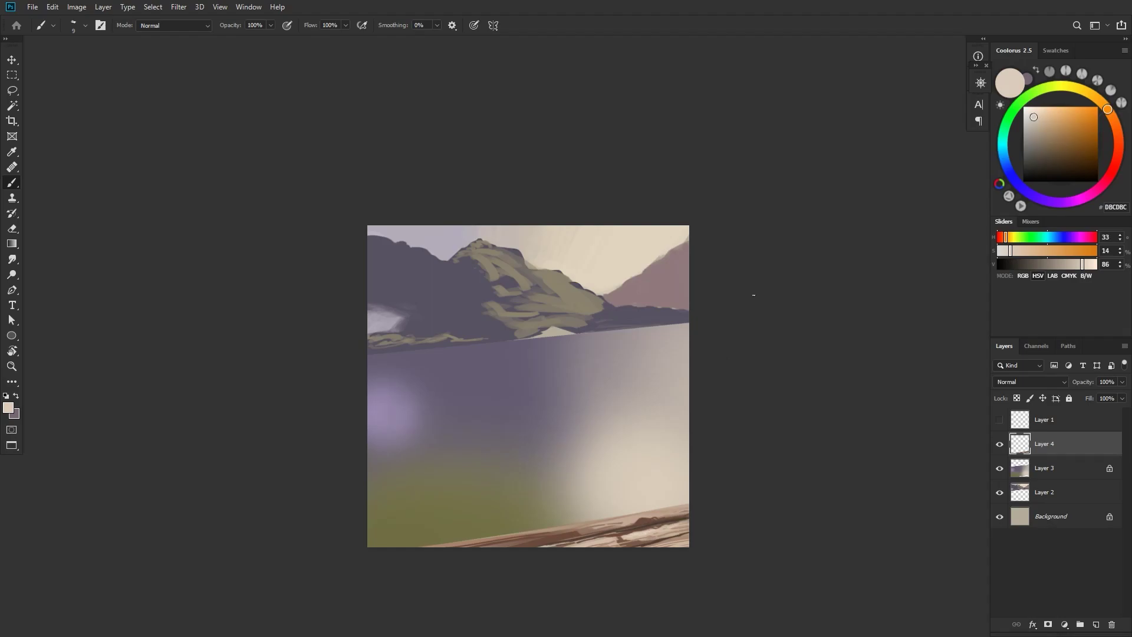
{"action": "left_click", "coordinate": [636, 540], "text": "alt"}
{"action": "left_click_drag", "start_coordinate": [755, 464], "coordinate": [778, 477]}
{"action": "left_click", "coordinate": [690, 530], "text": "alt"}
{"action": "left_click_drag", "start_coordinate": [710, 550], "coordinate": [684, 557]}
{"action": "mouse_move", "coordinate": [781, 472]}
{"action": "left_mouse_down"}
{"action": "mouse_move", "coordinate": [810, 470]}
{"action": "mouse_move", "coordinate": [779, 477]}
{"action": "left_mouse_up"}
{"action": "left_click", "coordinate": [648, 554], "text": "alt"}
{"action": "left_click_drag", "start_coordinate": [637, 560], "coordinate": [656, 555]}
{"action": "left_click", "coordinate": [657, 557], "text": "alt"}
{"action": "left_click", "coordinate": [693, 553], "text": "alt"}
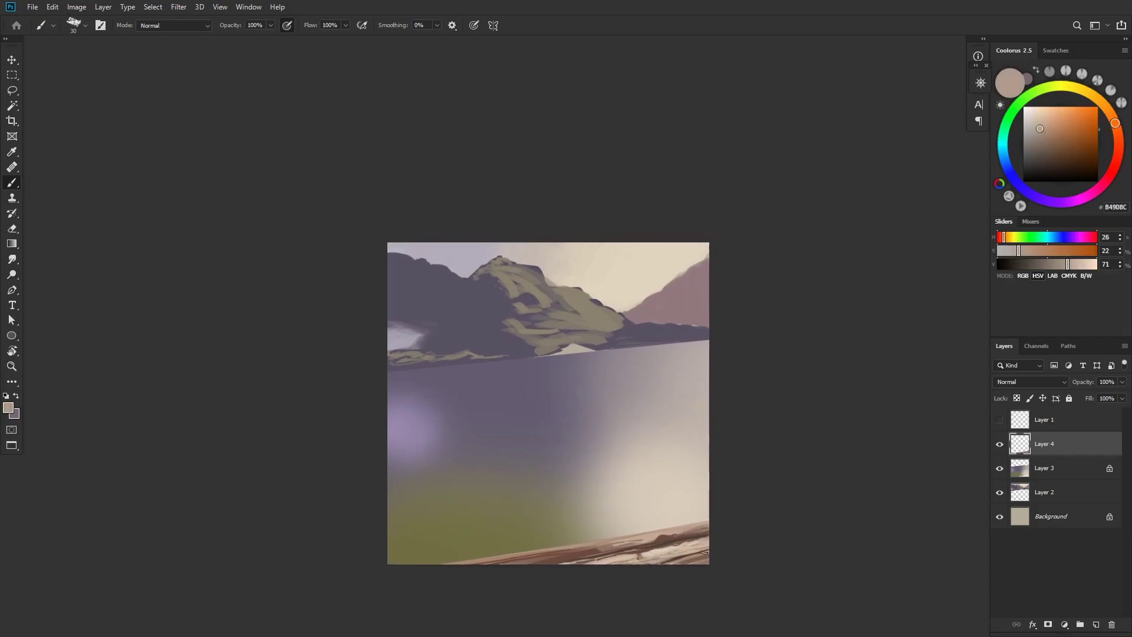
- Finish the narrow far end of the foreground strip with sampled brown strokes, rotating the canvas as needed
{"action": "left_click_drag", "start_coordinate": [719, 424], "coordinate": [748, 422]}
{"action": "left_click_drag", "start_coordinate": [641, 498], "coordinate": [611, 482]}
{"action": "left_click_drag", "start_coordinate": [533, 539], "coordinate": [476, 545]}
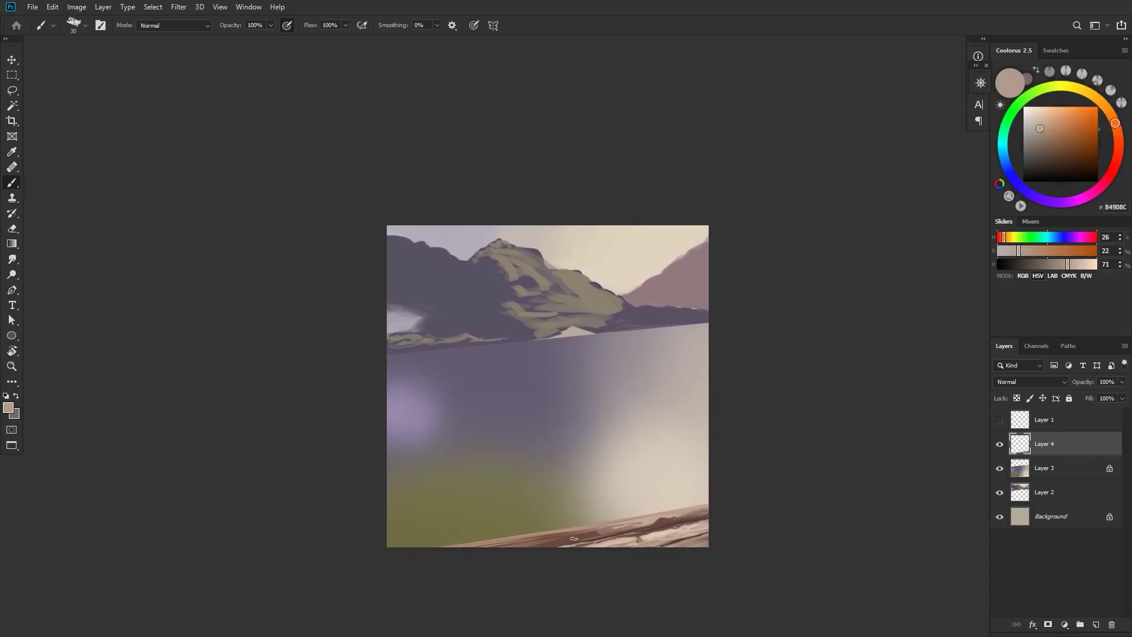
{"action": "left_click", "coordinate": [490, 544], "text": "alt"}
{"action": "key", "text": "bracketleft"}
{"action": "key", "text": "bracketleft"}
{"action": "key", "text": "r"}
{"action": "mouse_move", "coordinate": [670, 516]}
{"action": "left_mouse_down"}
{"action": "mouse_move", "coordinate": [733, 495]}
{"action": "mouse_move", "coordinate": [649, 450]}
{"action": "left_mouse_up"}
{"action": "left_click_drag", "start_coordinate": [441, 424], "coordinate": [492, 476]}
{"action": "left_click_drag", "start_coordinate": [457, 445], "coordinate": [526, 512]}
{"action": "key", "text": "r"}
{"action": "mouse_move", "coordinate": [695, 501]}
{"action": "left_mouse_down"}
{"action": "mouse_move", "coordinate": [844, 328]}
{"action": "mouse_move", "coordinate": [779, 372]}
{"action": "left_mouse_up"}
- On a new layer, lasso the swan's silhouette from the temporarily shown sketch, fill it with beige #AE9881 and deselect
{"action": "key", "text": "ctrl+shift+alt+n"}
{"action": "left_click", "coordinate": [999, 420]}
{"action": "key", "text": "l"}
{"action": "left_click_drag", "start_coordinate": [579, 316], "coordinate": [549, 362]}
{"action": "mouse_move", "coordinate": [504, 398]}
{"action": "left_mouse_down"}
{"action": "mouse_move", "coordinate": [448, 409]}
{"action": "mouse_move", "coordinate": [384, 380]}
{"action": "mouse_move", "coordinate": [454, 481]}
{"action": "left_mouse_up"}
{"action": "mouse_move", "coordinate": [613, 452]}
{"action": "left_mouse_down"}
{"action": "mouse_move", "coordinate": [583, 397]}
{"action": "mouse_move", "coordinate": [579, 354]}
{"action": "mouse_move", "coordinate": [615, 383]}
{"action": "mouse_move", "coordinate": [611, 359]}
{"action": "mouse_move", "coordinate": [578, 318]}
{"action": "left_mouse_up"}
{"action": "left_click", "coordinate": [999, 419]}
{"action": "key", "text": "b"}
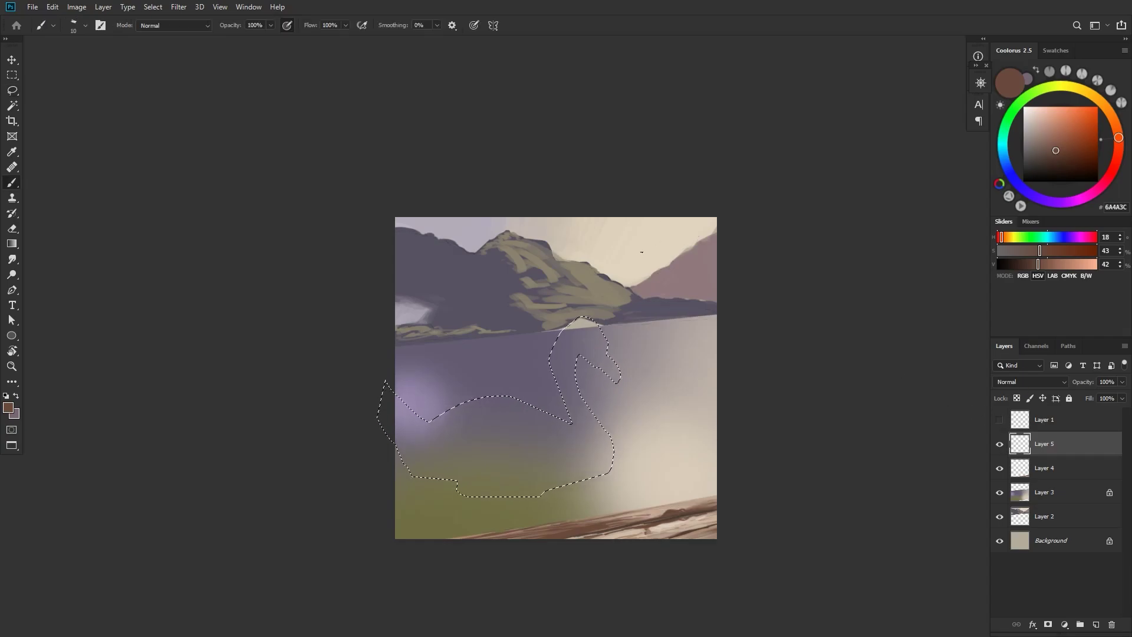
{"action": "left_click", "coordinate": [639, 277], "text": "alt"}
{"action": "left_click", "coordinate": [1042, 130]}
{"action": "key", "text": "alt+BackSpace"}
{"action": "key", "text": "ctrl+d"}
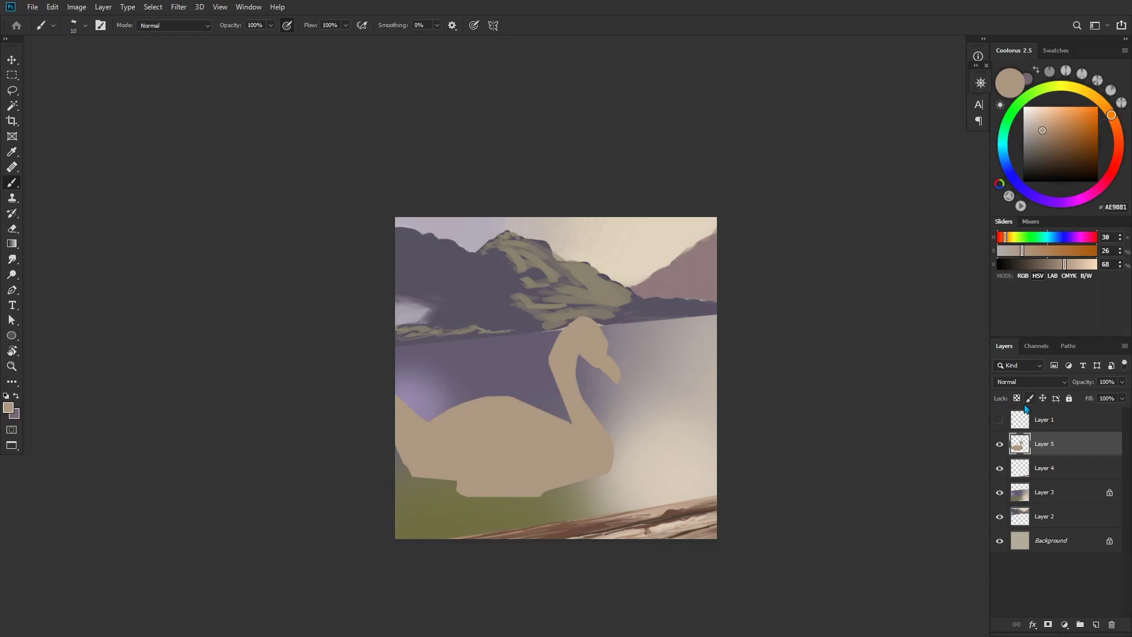
- Add a new clipped layer above the swan's Layer 5 and another above the lake's Layer 3
{"action": "key", "text": "ctrl+shift+alt+n"}
{"action": "key", "text": "ctrl+alt+g"}
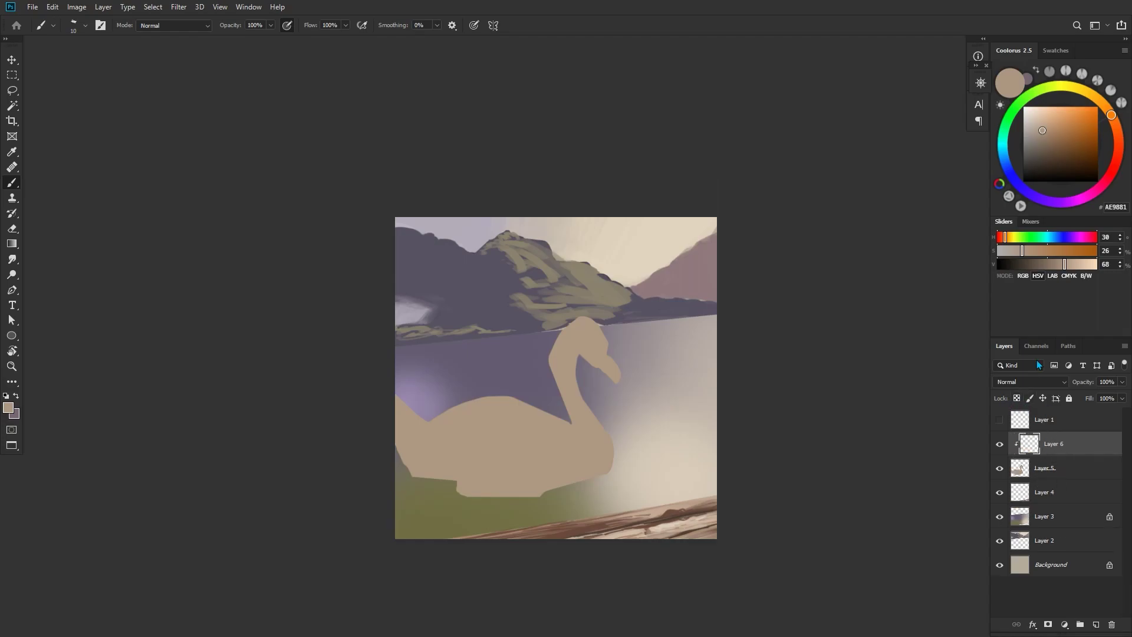
{"action": "left_click", "coordinate": [1035, 517]}
{"action": "key", "text": "bracketright"}
{"action": "key", "text": "ctrl+shift+alt+n"}
{"action": "key", "text": "ctrl+alt+g"}
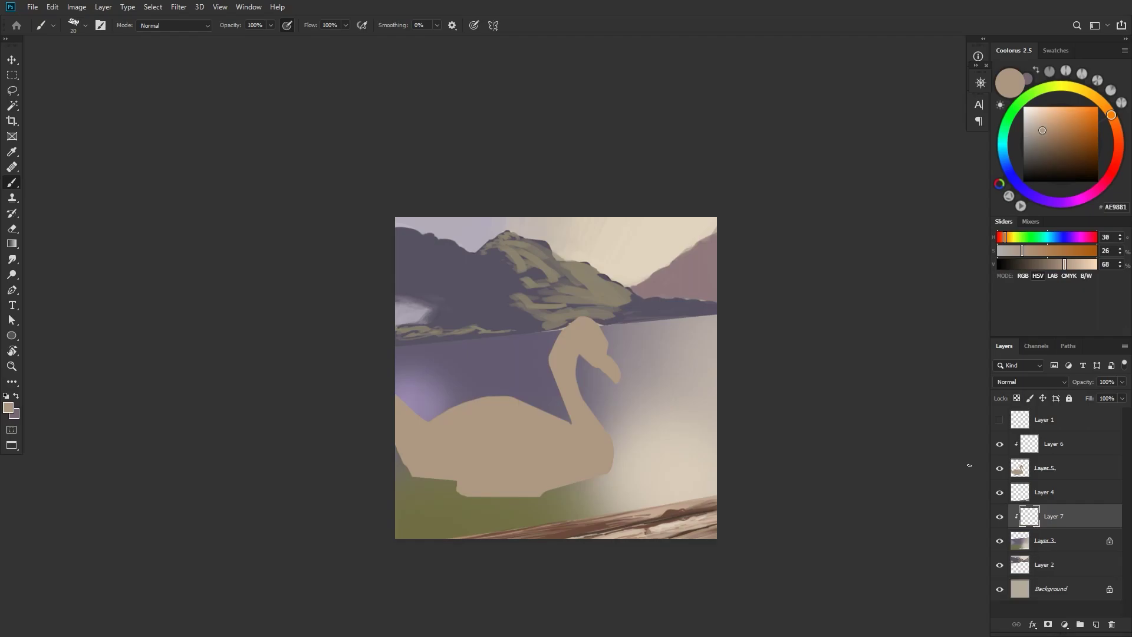
- Paint broad warm beige light over the lower lake in front of the swan on Layer 7, using sampled tones and an enlarged brush
{"action": "left_click", "coordinate": [651, 441], "text": "alt"}
{"action": "key", "text": "bracketright"}
{"action": "key", "text": "bracketright"}
{"action": "key", "text": "bracketright"}
{"action": "key", "text": "bracketright"}
{"action": "key", "text": "bracketright"}
{"action": "key", "text": "bracketright"}
{"action": "key", "text": "bracketright"}
{"action": "key", "text": "bracketright"}
{"action": "key", "text": "bracketright"}
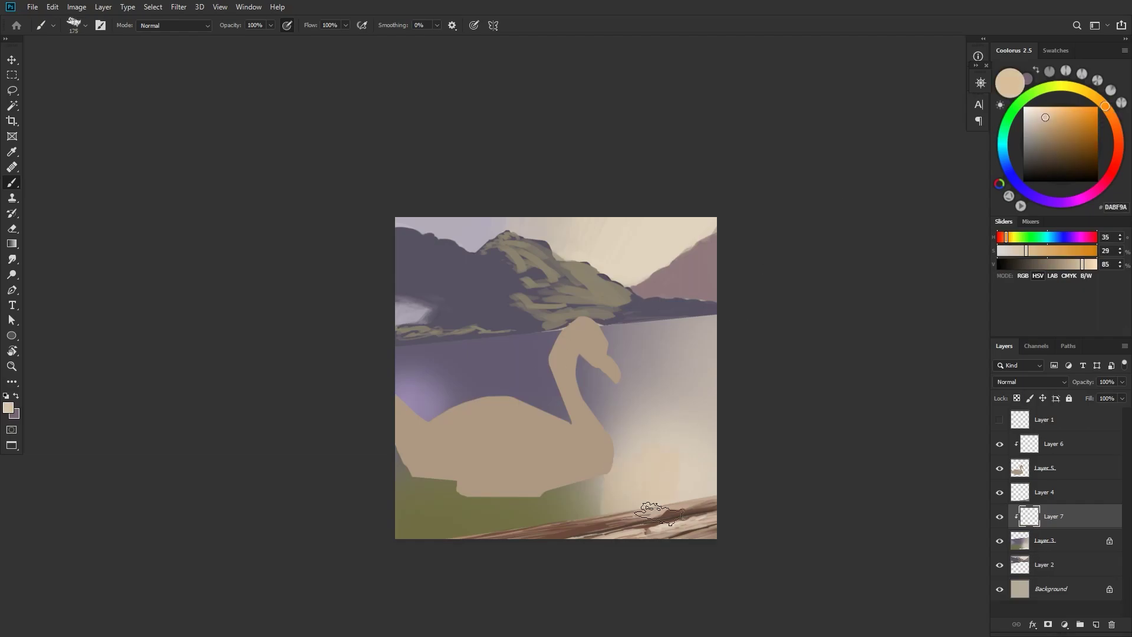
{"action": "left_click", "coordinate": [641, 475], "text": "alt"}
{"action": "mouse_move", "coordinate": [634, 500]}
{"action": "left_mouse_down"}
{"action": "mouse_move", "coordinate": [596, 492]}
{"action": "mouse_move", "coordinate": [716, 480]}
{"action": "mouse_move", "coordinate": [675, 447]}
{"action": "left_mouse_up"}
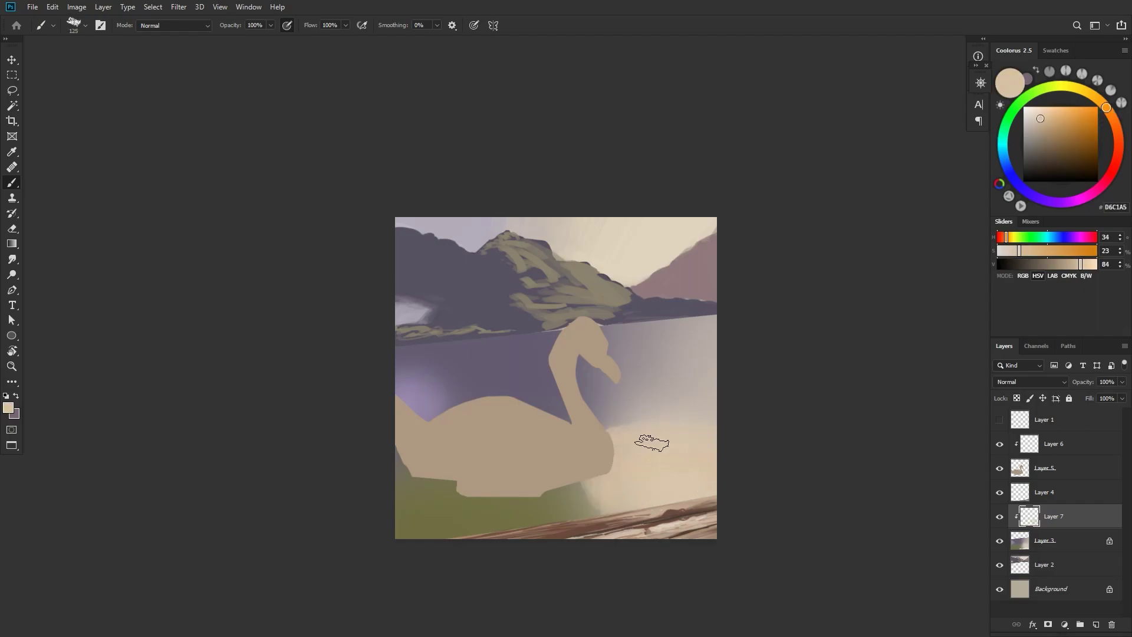
- Cover the water above the beige reflection with sampled greyish mauve, and break their boundary into ripples with smaller mauve and beige strokes
{"action": "left_click", "coordinate": [627, 412], "text": "alt"}
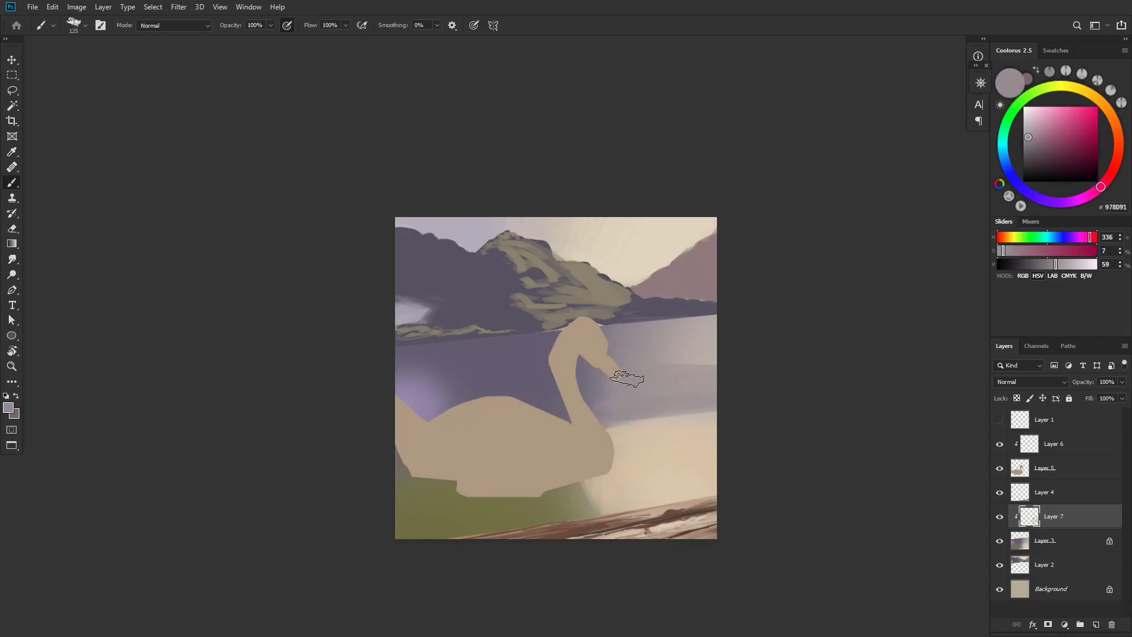
{"action": "key", "text": "bracketleft"}
{"action": "key", "text": "bracketleft"}
{"action": "key", "text": "bracketleft"}
{"action": "key", "text": "bracketleft"}
{"action": "key", "text": "bracketleft"}
{"action": "key", "text": "bracketleft"}
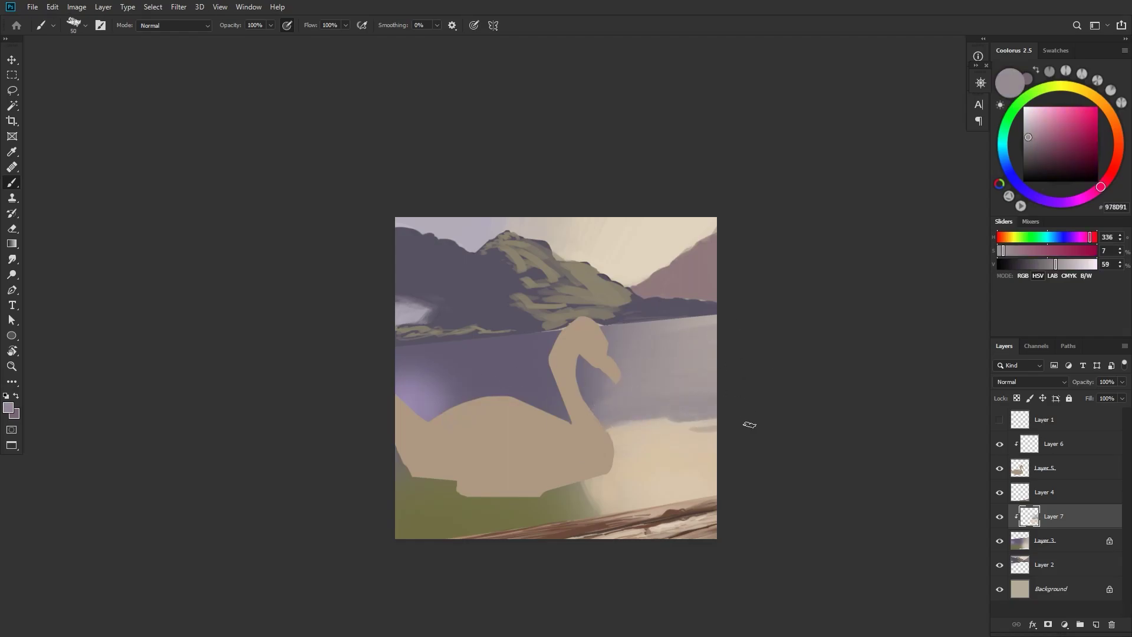
{"action": "left_click", "coordinate": [636, 431], "text": "alt"}
{"action": "left_click_drag", "start_coordinate": [636, 431], "coordinate": [691, 410]}
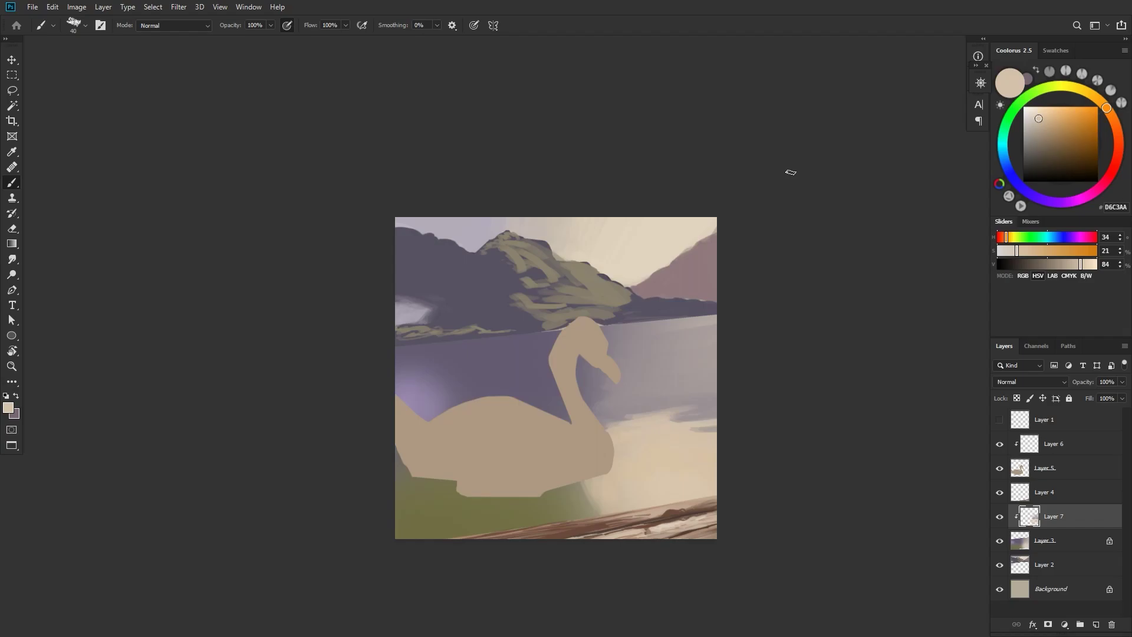
- Paint a thin light line along the lake's far shoreline with sampled tones, rotating the canvas to follow it
{"action": "left_click_drag", "start_coordinate": [389, 347], "coordinate": [689, 327]}
{"action": "key", "text": "ctrl+z"}
{"action": "key", "text": "r"}
{"action": "mouse_move", "coordinate": [784, 365]}
{"action": "left_mouse_down"}
{"action": "mouse_move", "coordinate": [775, 202]}
{"action": "mouse_move", "coordinate": [752, 176]}
{"action": "left_mouse_up"}
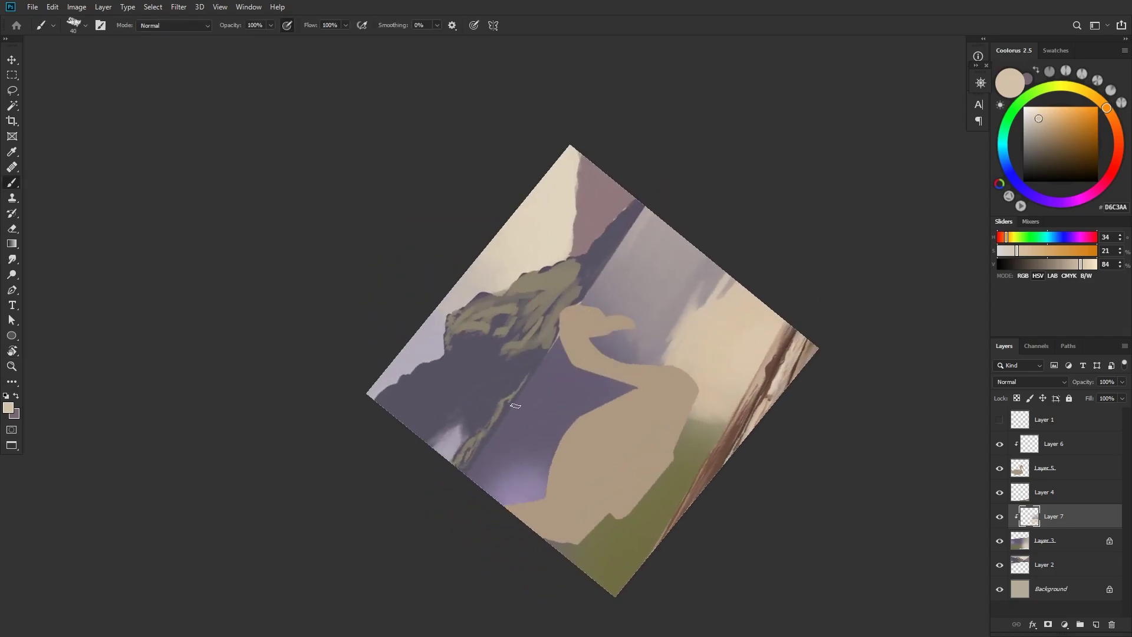
{"action": "left_click", "coordinate": [636, 228], "text": "alt"}
{"action": "left_click_drag", "start_coordinate": [473, 473], "coordinate": [558, 340]}
{"action": "left_click", "coordinate": [476, 463], "text": "alt"}
{"action": "left_click", "coordinate": [481, 461], "text": "alt"}
{"action": "left_click", "coordinate": [640, 226], "text": "alt"}
{"action": "left_click", "coordinate": [475, 469], "text": "alt"}
- Straighten the canvas and paint a beige #D8C3A6 streak across the purple water behind the swan
{"action": "key", "text": "r"}
{"action": "left_click_drag", "start_coordinate": [696, 236], "coordinate": [728, 373]}
{"action": "mouse_move", "coordinate": [792, 283]}
{"action": "left_mouse_down"}
{"action": "mouse_move", "coordinate": [784, 313]}
{"action": "mouse_move", "coordinate": [784, 297]}
{"action": "left_mouse_up"}
{"action": "left_click", "coordinate": [667, 486], "text": "alt"}
{"action": "left_click_drag", "start_coordinate": [714, 373], "coordinate": [768, 249]}
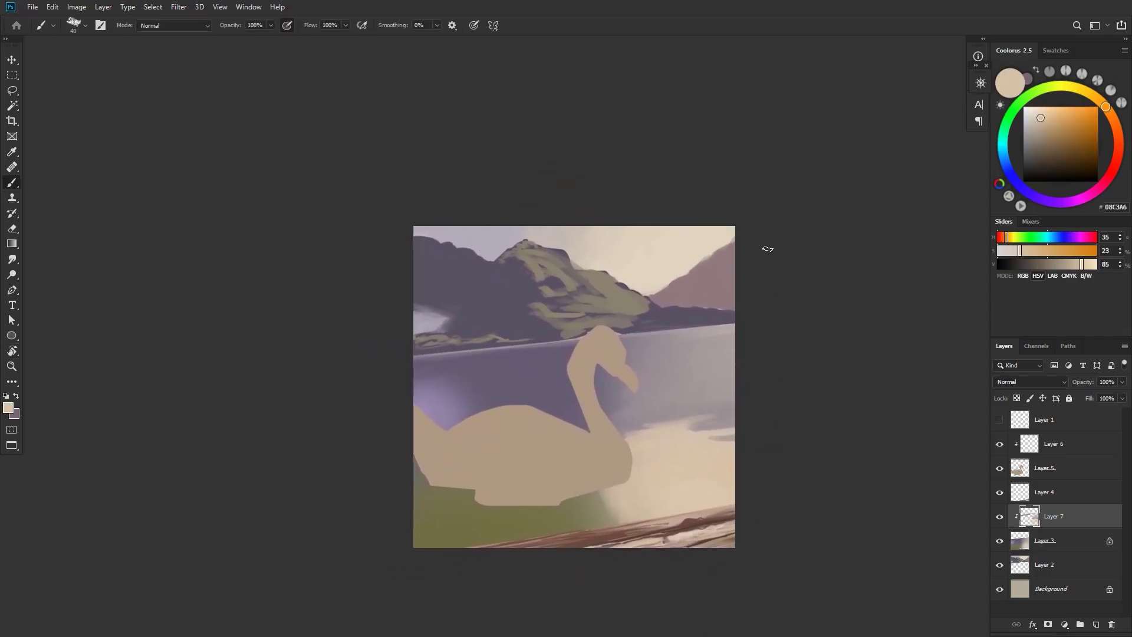
{"action": "left_click_drag", "start_coordinate": [425, 413], "coordinate": [533, 397]}
{"action": "left_click_drag", "start_coordinate": [761, 352], "coordinate": [756, 371]}
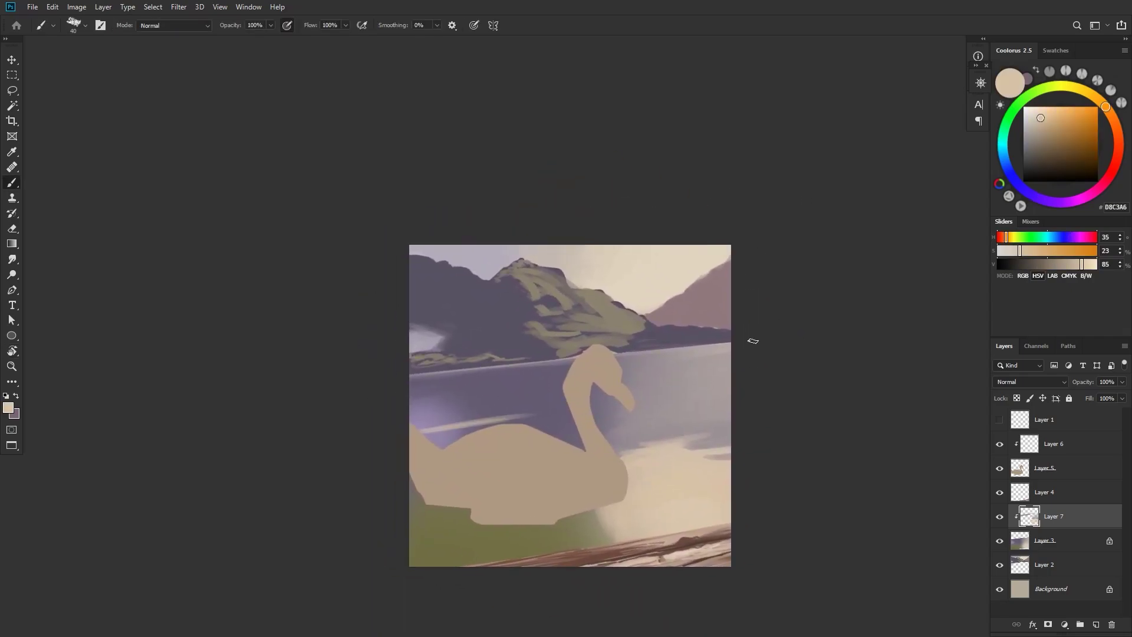
- Lasso a tapering area from the water streak to the swan's back and neck, brush beige light inside it and deselect
{"action": "key", "text": "l"}
{"action": "mouse_move", "coordinate": [419, 429]}
{"action": "left_mouse_down"}
{"action": "mouse_move", "coordinate": [625, 415]}
{"action": "mouse_move", "coordinate": [424, 430]}
{"action": "left_mouse_up"}
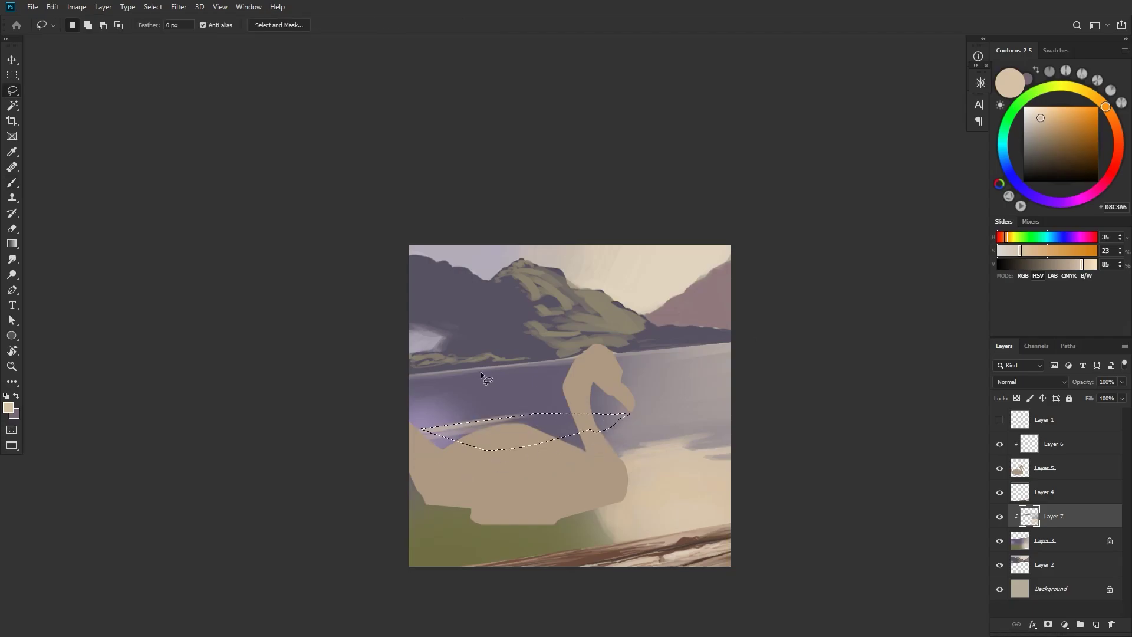
{"action": "key", "text": "b"}
{"action": "key", "text": "r"}
{"action": "left_click_drag", "start_coordinate": [700, 393], "coordinate": [664, 227]}
{"action": "mouse_move", "coordinate": [616, 489]}
{"action": "left_mouse_down"}
{"action": "mouse_move", "coordinate": [662, 321]}
{"action": "mouse_move", "coordinate": [622, 492]}
{"action": "left_mouse_up"}
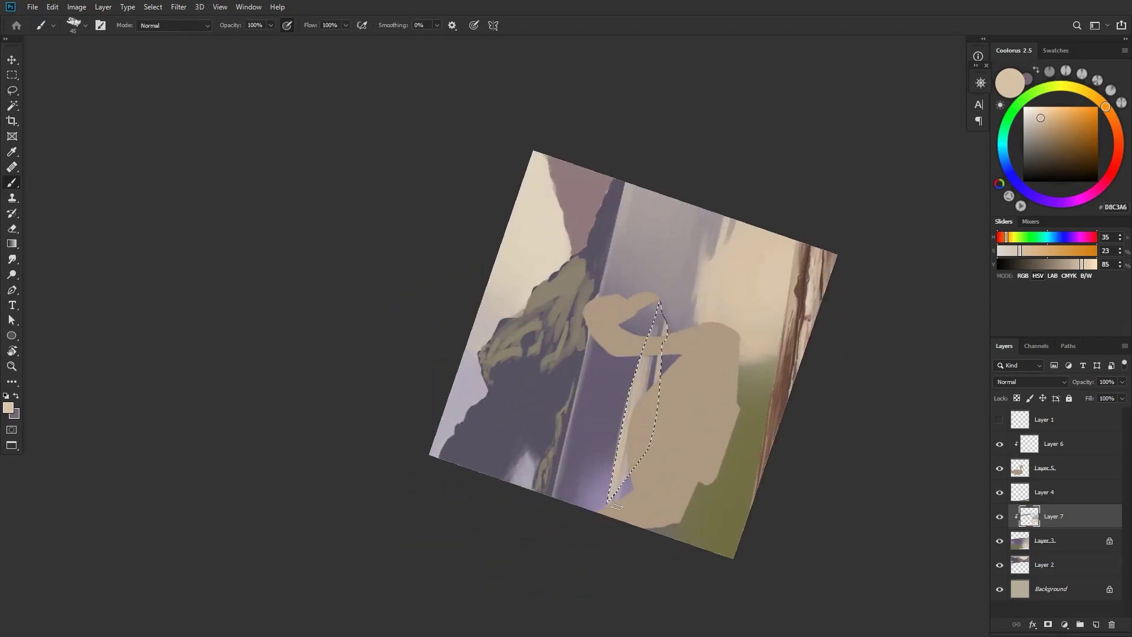
{"action": "key", "text": "ctrl+d"}
- Straighten the canvas and break up the lit water beneath the swan's bill with sampled greyish mauve strokes, reducing the brush size
{"action": "key", "text": "r"}
{"action": "left_click_drag", "start_coordinate": [861, 229], "coordinate": [737, 542]}
{"action": "left_click_drag", "start_coordinate": [728, 293], "coordinate": [765, 313]}
{"action": "left_click", "coordinate": [634, 446], "text": "alt"}
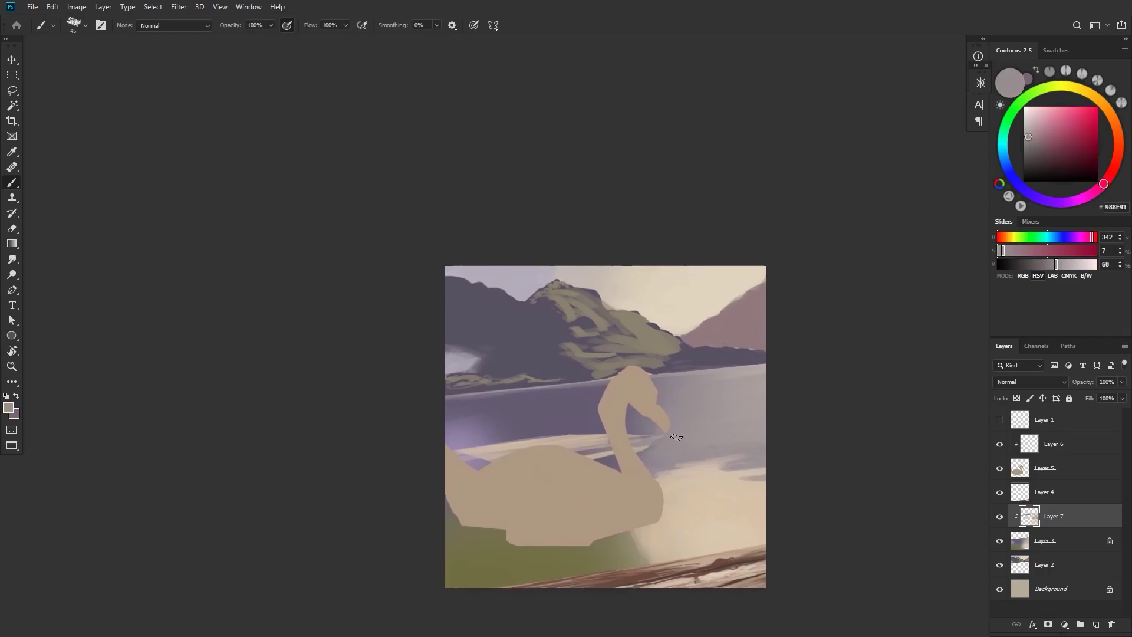
{"action": "key", "text": "bracketleft"}
{"action": "key", "text": "bracketleft"}
{"action": "key", "text": "bracketleft"}
- Paint thin beige #C0AE9B ripples across the purple water behind the swan, using a smaller brush on the rotated canvas
{"action": "left_click", "coordinate": [576, 443], "text": "alt"}
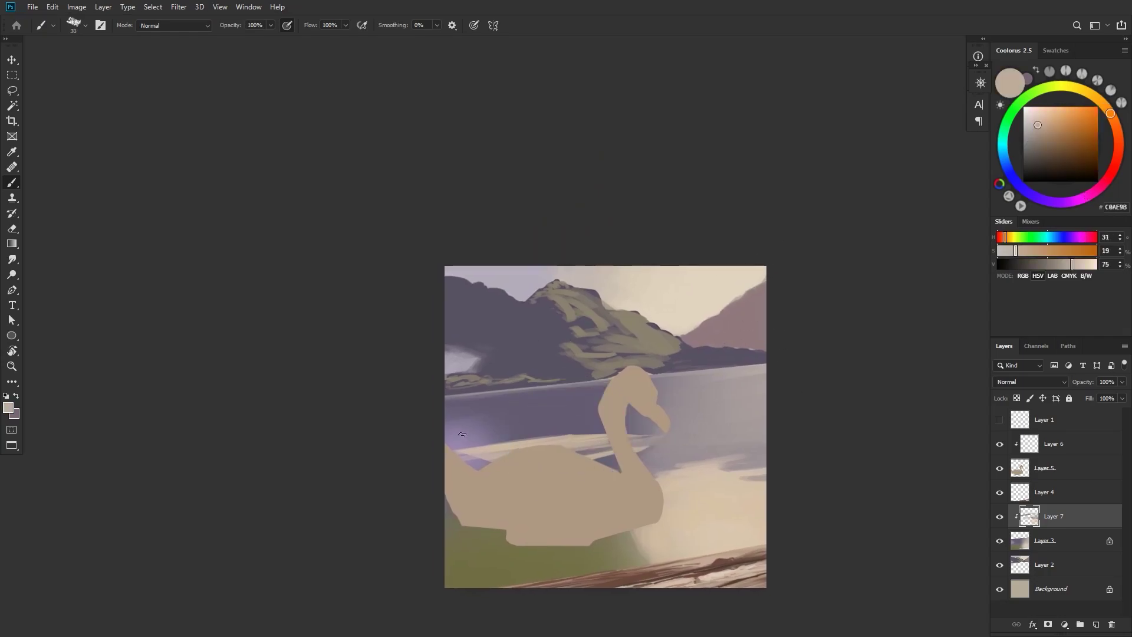
{"action": "key", "text": "r"}
{"action": "left_click_drag", "start_coordinate": [741, 361], "coordinate": [672, 182]}
{"action": "left_click_drag", "start_coordinate": [685, 378], "coordinate": [662, 450]}
{"action": "mouse_move", "coordinate": [592, 521]}
{"action": "left_mouse_down"}
{"action": "mouse_move", "coordinate": [571, 568]}
{"action": "mouse_move", "coordinate": [572, 555]}
{"action": "left_mouse_up"}
{"action": "key", "text": "bracketleft"}
{"action": "key", "text": "bracketleft"}
{"action": "key", "text": "bracketleft"}
{"action": "left_click_drag", "start_coordinate": [616, 468], "coordinate": [596, 518]}
{"action": "left_click_drag", "start_coordinate": [637, 432], "coordinate": [578, 538]}
{"action": "left_click_drag", "start_coordinate": [602, 458], "coordinate": [576, 531]}
- Straighten the canvas and add light beige #D2C1AB patches to the water at the lake's edge in front of the swan
{"action": "key", "text": "r"}
{"action": "mouse_move", "coordinate": [702, 210]}
{"action": "left_mouse_down"}
{"action": "mouse_move", "coordinate": [763, 405]}
{"action": "mouse_move", "coordinate": [747, 423]}
{"action": "left_mouse_up"}
{"action": "left_click", "coordinate": [698, 508], "text": "alt"}
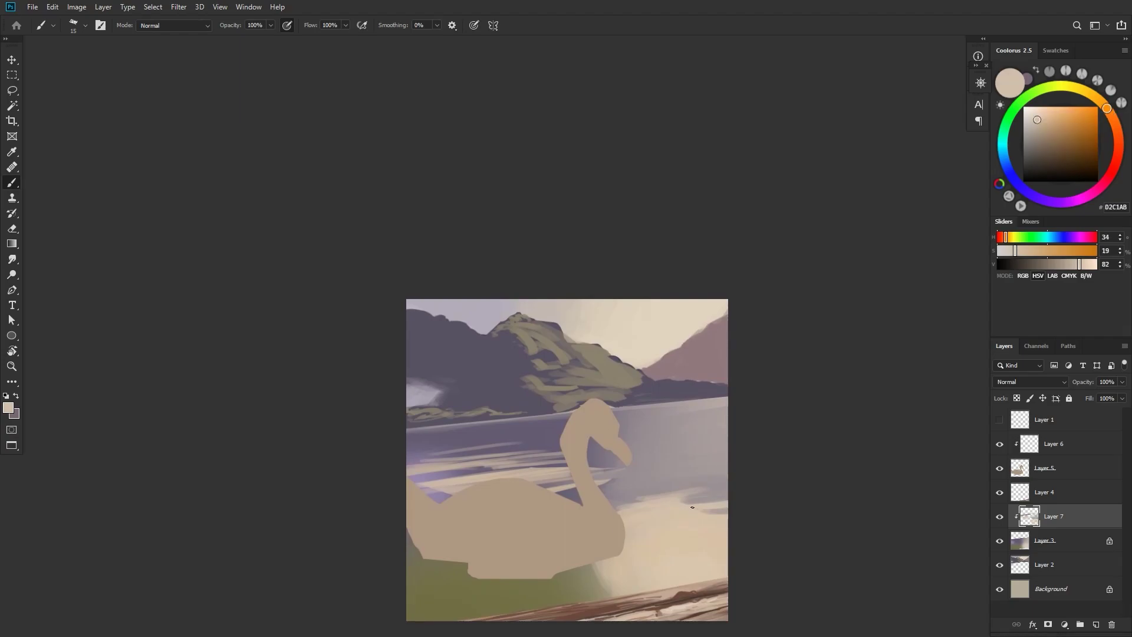
{"action": "mouse_move", "coordinate": [718, 462]}
{"action": "left_mouse_down"}
{"action": "mouse_move", "coordinate": [704, 458]}
{"action": "mouse_move", "coordinate": [724, 498]}
{"action": "mouse_move", "coordinate": [708, 449]}
{"action": "left_mouse_up"}
{"action": "left_click_drag", "start_coordinate": [816, 423], "coordinate": [775, 379]}
- Flip the canvas horizontally and streak the water below the far shore, in front of the swan's head, with thin light ripples
{"action": "key", "text": "ctrl+shift+h"}
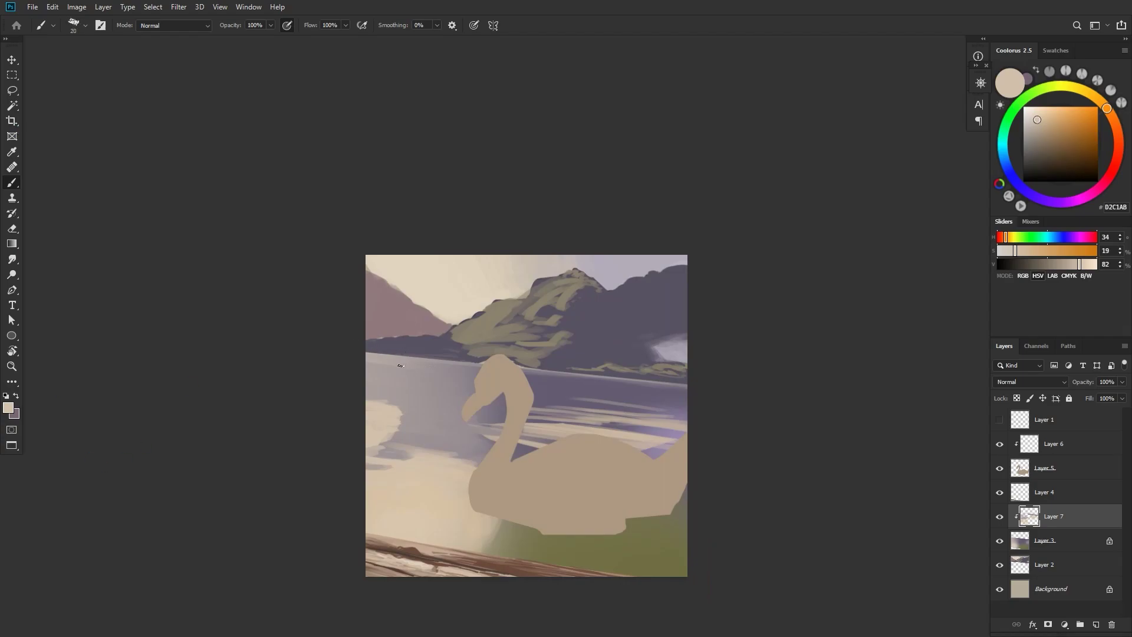
{"action": "left_click_drag", "start_coordinate": [363, 377], "coordinate": [369, 327]}
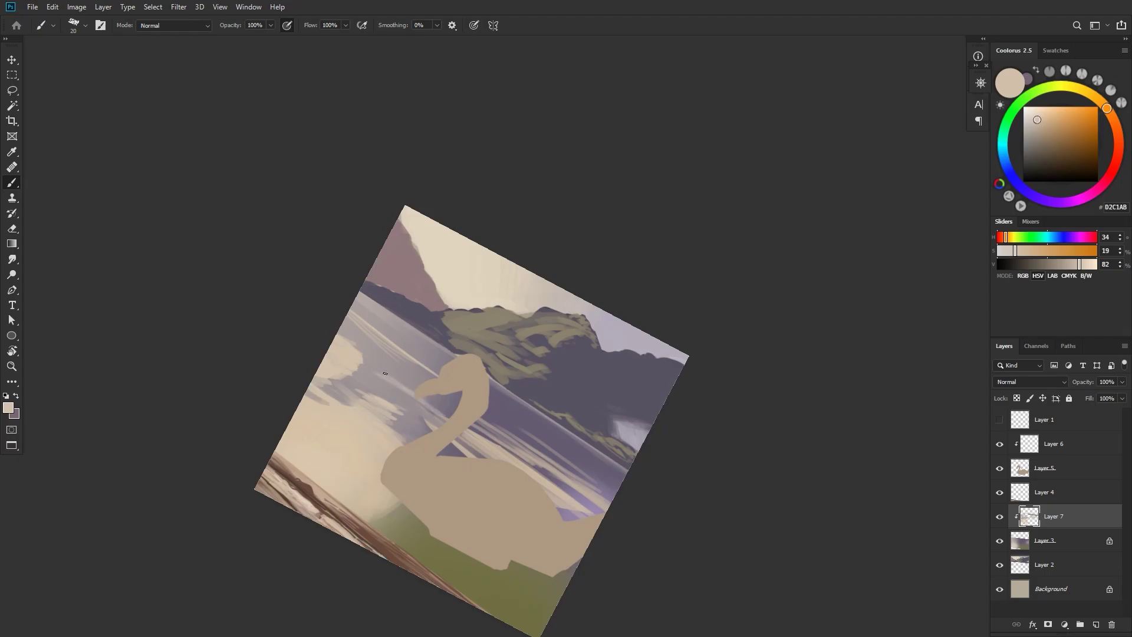
{"action": "mouse_move", "coordinate": [430, 380]}
{"action": "left_mouse_down"}
{"action": "mouse_move", "coordinate": [401, 330]}
{"action": "mouse_move", "coordinate": [448, 368]}
{"action": "left_mouse_up"}
{"action": "left_click_drag", "start_coordinate": [684, 321], "coordinate": [630, 244]}
{"action": "scroll", "coordinate": [354, 401], "scroll_direction": "right", "scroll_amount": 3}
- Break up the edges of the beige reflections in front of the swan with sampled greyish mauve strokes at brush size 35
{"action": "left_click", "coordinate": [374, 456], "text": "alt"}
{"action": "left_click_drag", "start_coordinate": [356, 438], "coordinate": [328, 431]}
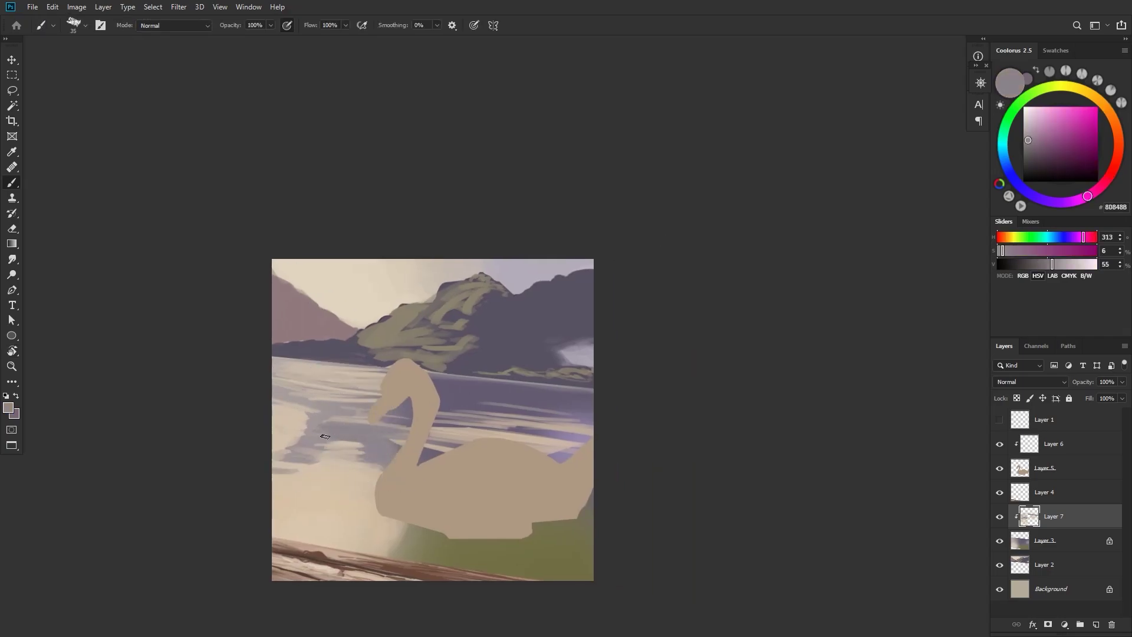
{"action": "left_click_drag", "start_coordinate": [522, 331], "coordinate": [503, 320]}
{"action": "mouse_move", "coordinate": [638, 364]}
{"action": "left_mouse_down"}
{"action": "mouse_move", "coordinate": [713, 354]}
{"action": "mouse_move", "coordinate": [742, 365]}
{"action": "left_mouse_up"}
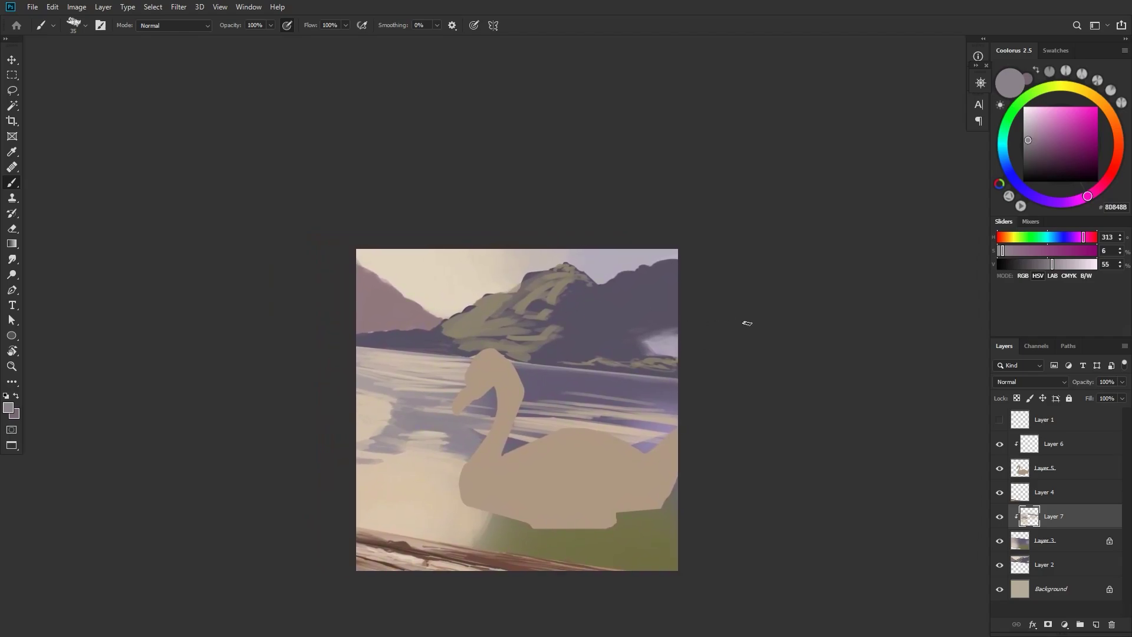
{"action": "left_click_drag", "start_coordinate": [747, 322], "coordinate": [719, 314]}
- On the swan's clipped Layer 6, paint brown #90715C shadows inside the neck curve and where the neck meets the back
{"action": "left_click", "coordinate": [574, 442], "text": "ctrl"}
{"action": "left_click_drag", "start_coordinate": [780, 389], "coordinate": [782, 385]}
{"action": "left_click", "coordinate": [538, 497], "text": "alt"}
{"action": "left_click_drag", "start_coordinate": [1043, 130], "coordinate": [1050, 140]}
{"action": "left_click_drag", "start_coordinate": [1110, 115], "coordinate": [1098, 132]}
{"action": "key", "text": "bracketright"}
{"action": "key", "text": "bracketright"}
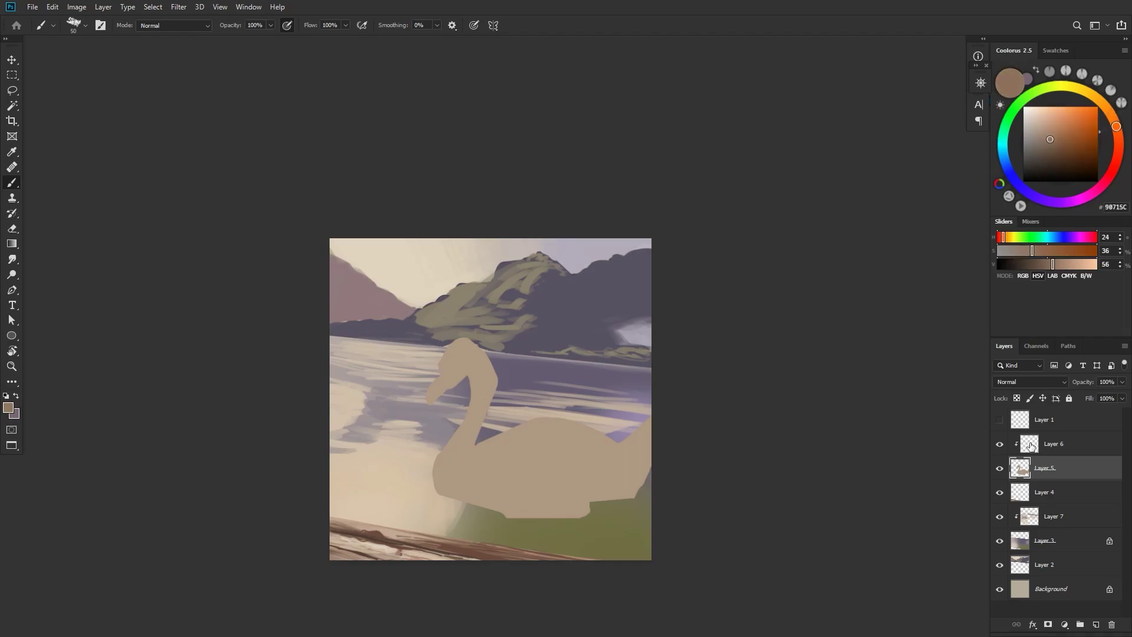
{"action": "left_click", "coordinate": [1031, 445]}
{"action": "left_click_drag", "start_coordinate": [476, 370], "coordinate": [478, 394]}
{"action": "left_click_drag", "start_coordinate": [467, 455], "coordinate": [488, 441]}
- Shade the lower edge of the swan's body and the underside of its tail with the same brown
{"action": "left_click_drag", "start_coordinate": [435, 494], "coordinate": [623, 527]}
{"action": "mouse_move", "coordinate": [666, 465]}
{"action": "left_mouse_down"}
{"action": "mouse_move", "coordinate": [688, 456]}
{"action": "mouse_move", "coordinate": [623, 492]}
{"action": "left_mouse_up"}
{"action": "left_click_drag", "start_coordinate": [707, 430], "coordinate": [758, 441]}
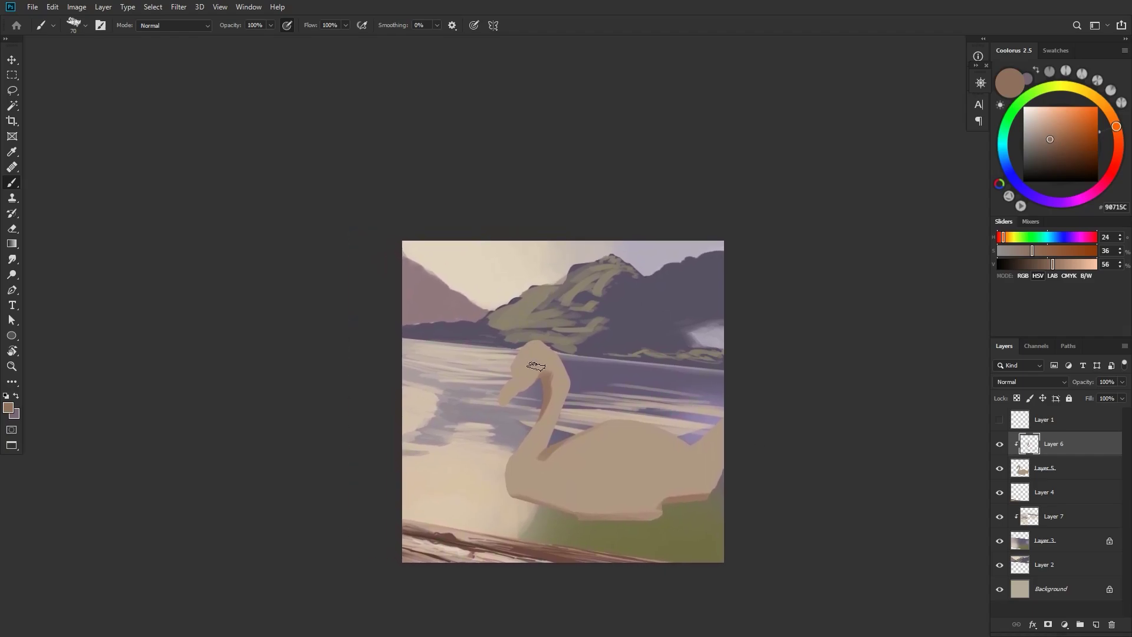
- Tint the swan's head, bill and upper neck with brown and warm orange #BC9168, blending with sampled tones
{"action": "mouse_move", "coordinate": [520, 372]}
{"action": "left_mouse_down"}
{"action": "mouse_move", "coordinate": [545, 366]}
{"action": "mouse_move", "coordinate": [563, 381]}
{"action": "left_mouse_up"}
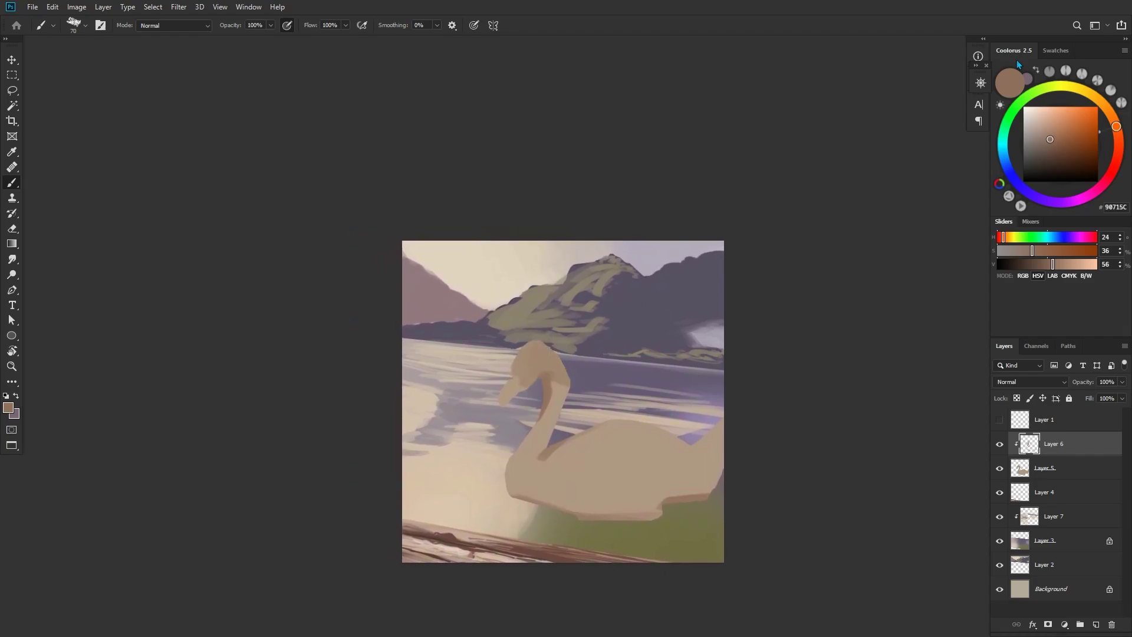
{"action": "left_click", "coordinate": [1112, 116]}
{"action": "left_click", "coordinate": [1056, 126]}
{"action": "left_click_drag", "start_coordinate": [751, 236], "coordinate": [785, 219]}
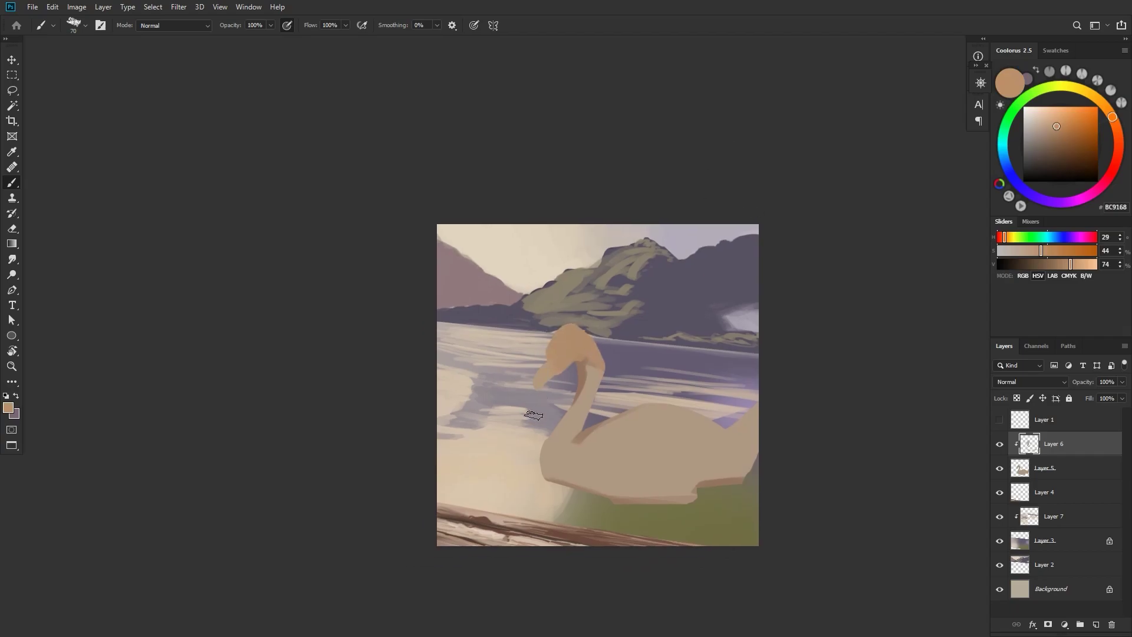
{"action": "mouse_move", "coordinate": [622, 376]}
{"action": "left_mouse_down"}
{"action": "mouse_move", "coordinate": [587, 369]}
{"action": "mouse_move", "coordinate": [553, 386]}
{"action": "mouse_move", "coordinate": [565, 415]}
{"action": "mouse_move", "coordinate": [553, 424]}
{"action": "left_mouse_up"}
{"action": "left_click", "coordinate": [557, 352], "text": "alt"}
{"action": "left_click", "coordinate": [557, 346], "text": "alt"}
- Paint light cream #ECD9B7 highlights down the front of the swan's neck and chest and along the rim of its head
{"action": "left_click", "coordinate": [547, 477], "text": "alt"}
{"action": "left_click", "coordinate": [1099, 101]}
{"action": "left_click", "coordinate": [1048, 114]}
{"action": "left_click_drag", "start_coordinate": [573, 370], "coordinate": [535, 472]}
{"action": "left_click", "coordinate": [1040, 112]}
{"action": "key", "text": "["}
{"action": "left_click_drag", "start_coordinate": [655, 321], "coordinate": [671, 348]}
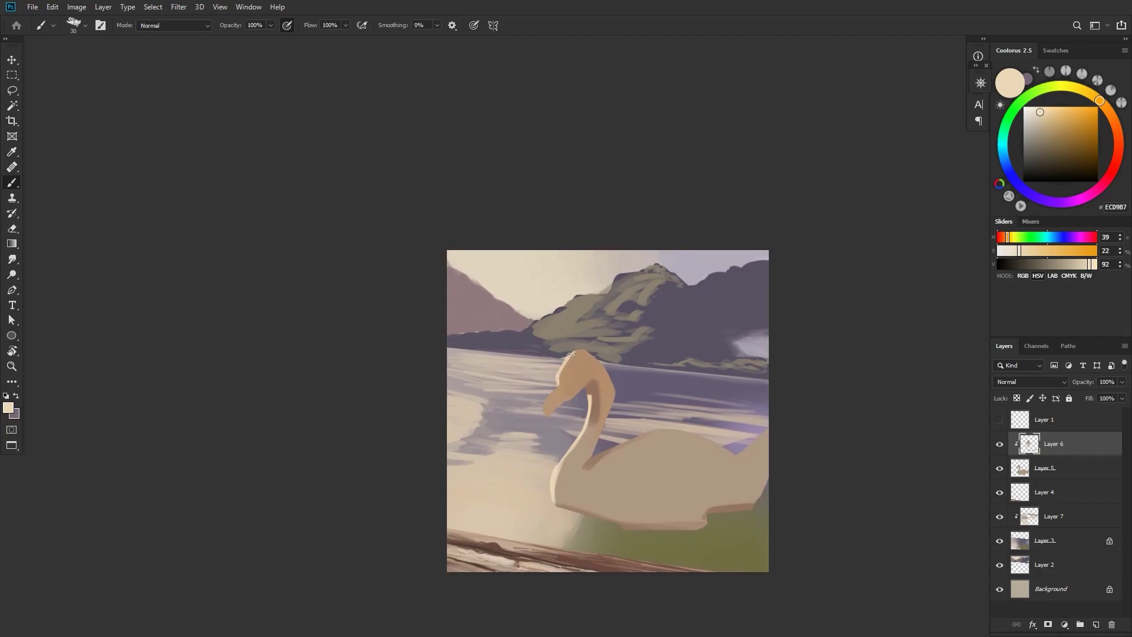
{"action": "left_click", "coordinate": [594, 367], "text": "alt"}
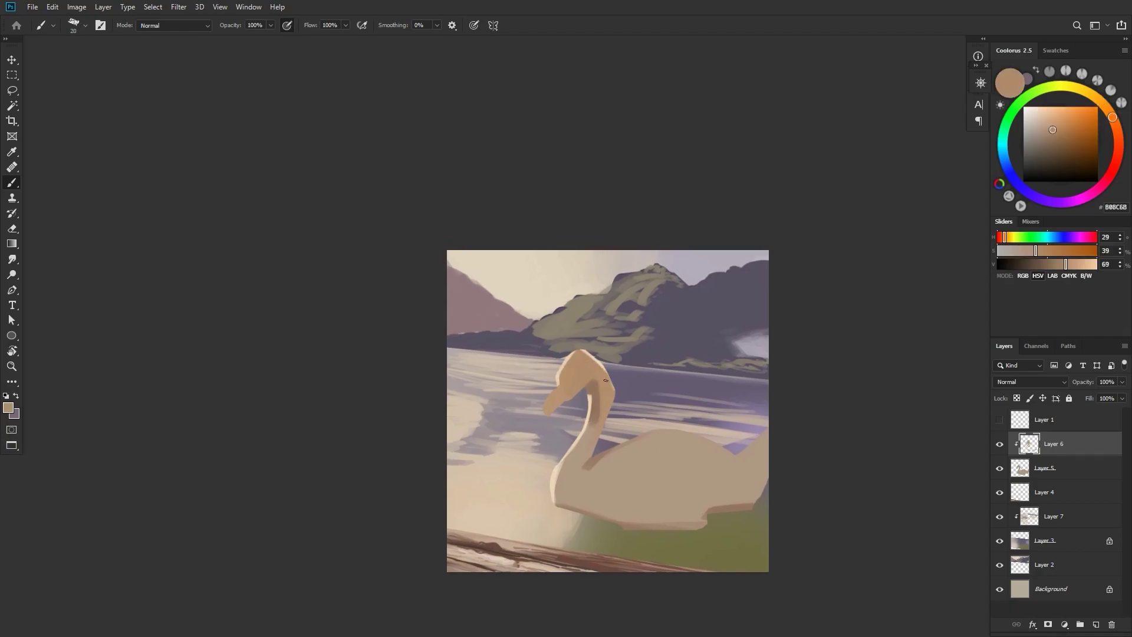
{"action": "left_click", "coordinate": [562, 363], "text": "alt"}
- Light the top of the swan's back with cream strokes, enlarging the brush and softening the edge with sampled #D2BEA1
{"action": "left_click_drag", "start_coordinate": [651, 348], "coordinate": [611, 322]}
{"action": "key", "text": "bracketright"}
{"action": "key", "text": "bracketright"}
{"action": "key", "text": "bracketright"}
{"action": "left_click_drag", "start_coordinate": [554, 435], "coordinate": [615, 407]}
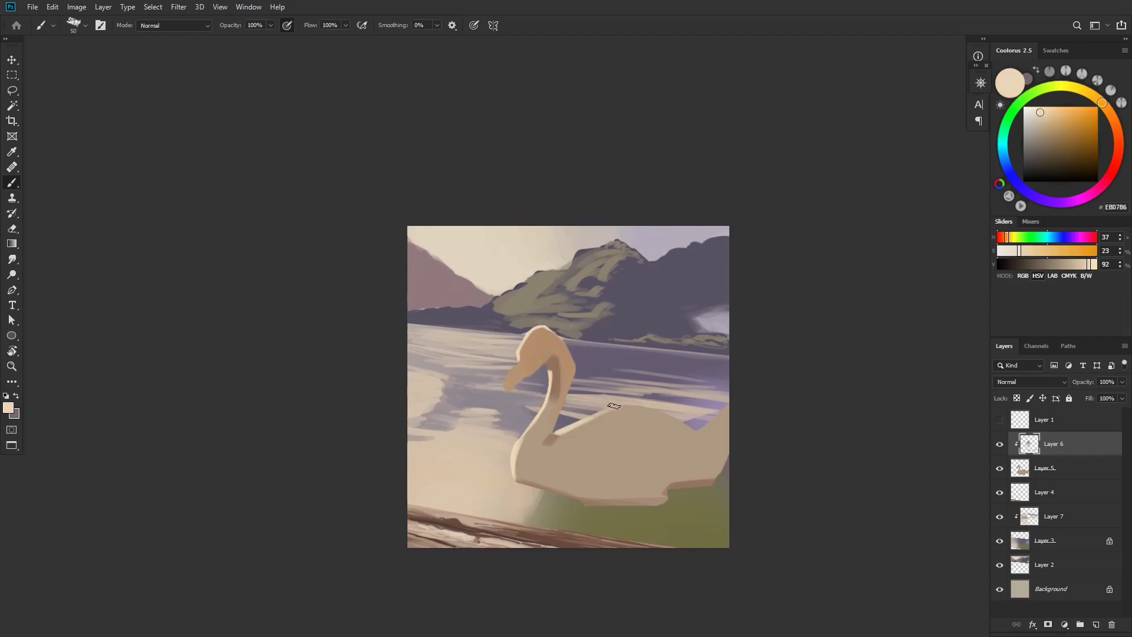
{"action": "key", "text": "bracketright"}
{"action": "key", "text": "bracketright"}
{"action": "key", "text": "bracketright"}
{"action": "left_click", "coordinate": [601, 419], "text": "alt"}
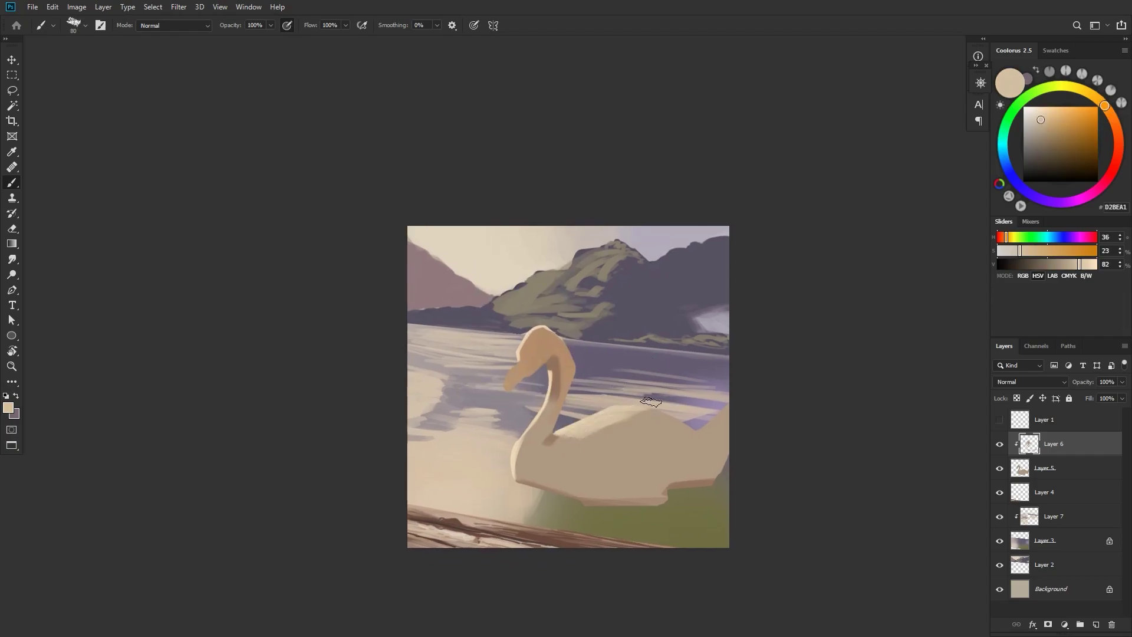
- Light the swan's tail with cream #E7D3B2 and shade its underside with sampled brown tones
{"action": "left_click_drag", "start_coordinate": [768, 370], "coordinate": [743, 345]}
{"action": "left_click", "coordinate": [712, 384], "text": "alt"}
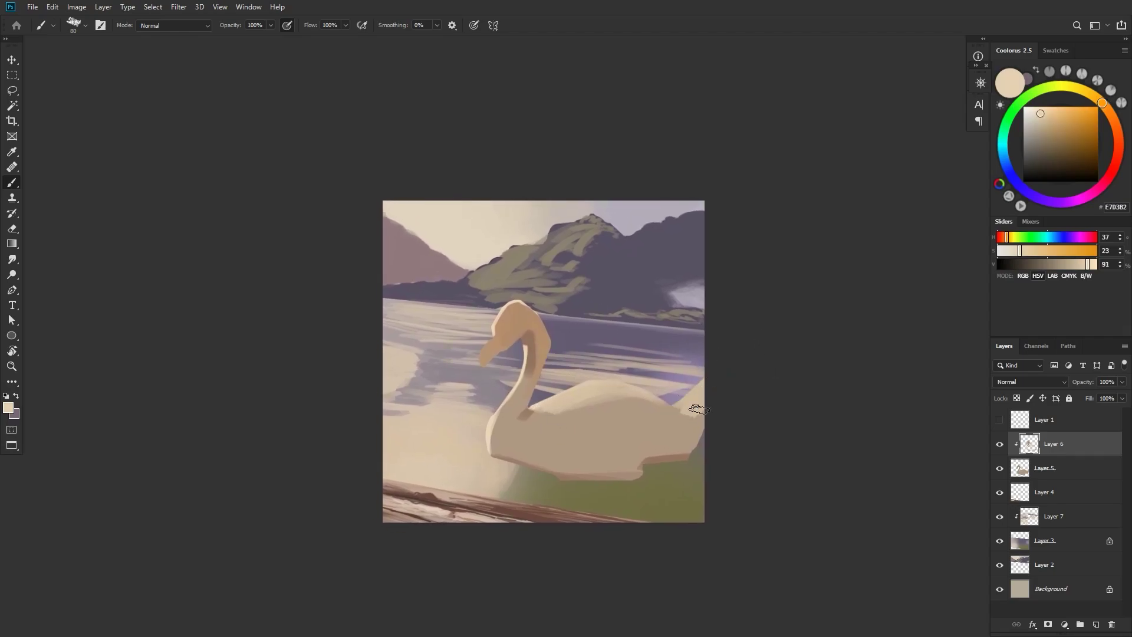
{"action": "left_click_drag", "start_coordinate": [680, 431], "coordinate": [672, 447]}
{"action": "left_click_drag", "start_coordinate": [745, 377], "coordinate": [734, 398]}
{"action": "left_click", "coordinate": [643, 465], "text": "alt"}
{"action": "left_click_drag", "start_coordinate": [643, 469], "coordinate": [675, 466]}
{"action": "left_click", "coordinate": [681, 437], "text": "alt"}
- Shade the swan's neck base and chest with brown #92745F, and cover the flank with pinkish beige #BFA792 and sampled tones
{"action": "left_click", "coordinate": [677, 457], "text": "alt"}
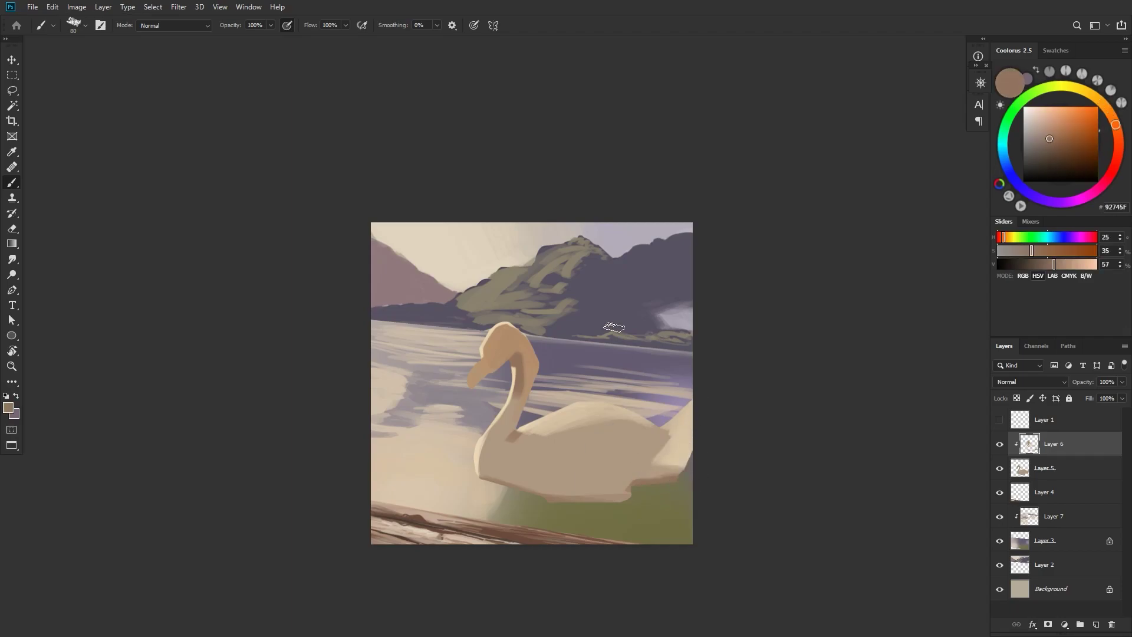
{"action": "mouse_move", "coordinate": [507, 421]}
{"action": "left_mouse_down"}
{"action": "mouse_move", "coordinate": [504, 442]}
{"action": "mouse_move", "coordinate": [523, 463]}
{"action": "mouse_move", "coordinate": [580, 481]}
{"action": "left_mouse_up"}
{"action": "left_click", "coordinate": [533, 455], "text": "alt"}
{"action": "left_click", "coordinate": [1040, 122]}
{"action": "left_click", "coordinate": [1113, 118]}
{"action": "left_click", "coordinate": [503, 465], "text": "alt"}
{"action": "left_click", "coordinate": [518, 420], "text": "alt"}
{"action": "left_click_drag", "start_coordinate": [481, 478], "coordinate": [542, 493]}
{"action": "left_click", "coordinate": [547, 472], "text": "alt"}
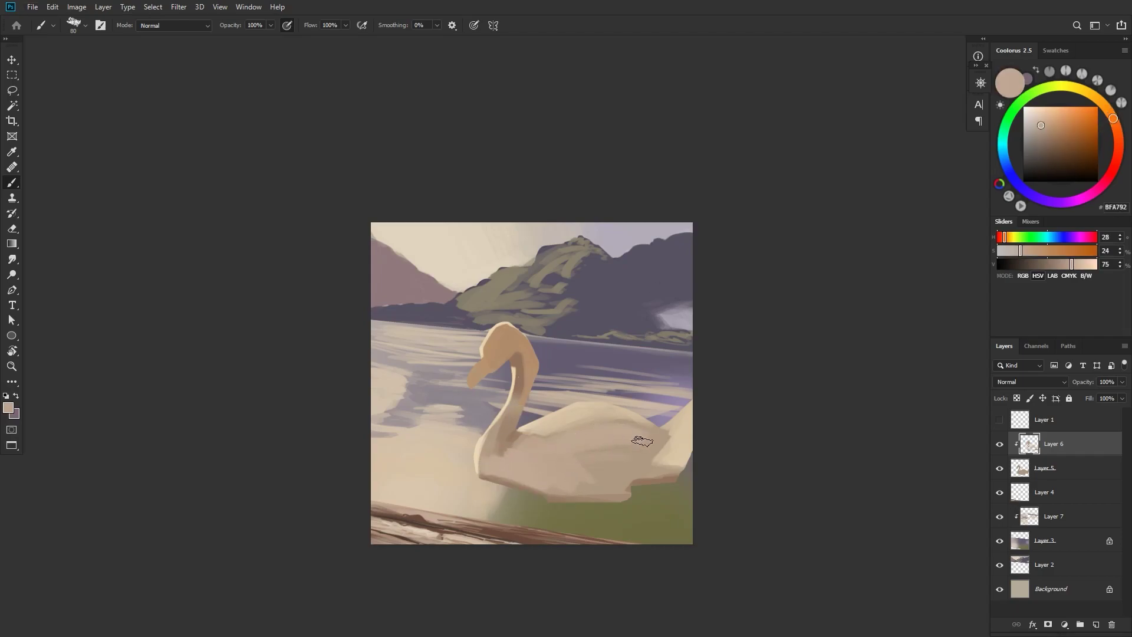
- Paint brown #967865 fold shadows at the rear of the swan's wing with a smaller brush, using sampled tones
{"action": "left_click", "coordinate": [636, 465], "text": "alt"}
{"action": "left_click", "coordinate": [661, 480], "text": "alt"}
{"action": "key", "text": "["}
{"action": "key", "text": "["}
{"action": "key", "text": "["}
{"action": "key", "text": "["}
{"action": "key", "text": "["}
{"action": "left_click_drag", "start_coordinate": [622, 469], "coordinate": [654, 443]}
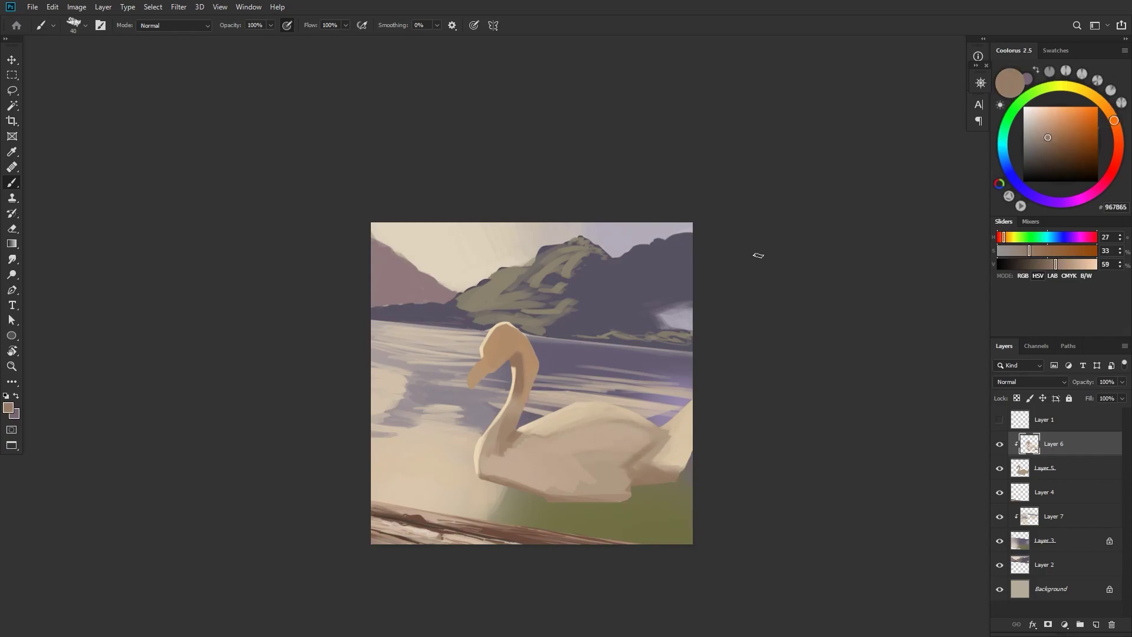
- Define the lower wing folds on the swan's flank and blend them with sampled body tones such as #A48A75
{"action": "key", "text": "]"}
{"action": "left_click_drag", "start_coordinate": [552, 464], "coordinate": [599, 454]}
{"action": "left_click", "coordinate": [554, 499], "text": "alt"}
{"action": "left_click", "coordinate": [616, 470], "text": "alt"}
{"action": "left_click", "coordinate": [609, 459], "text": "alt"}
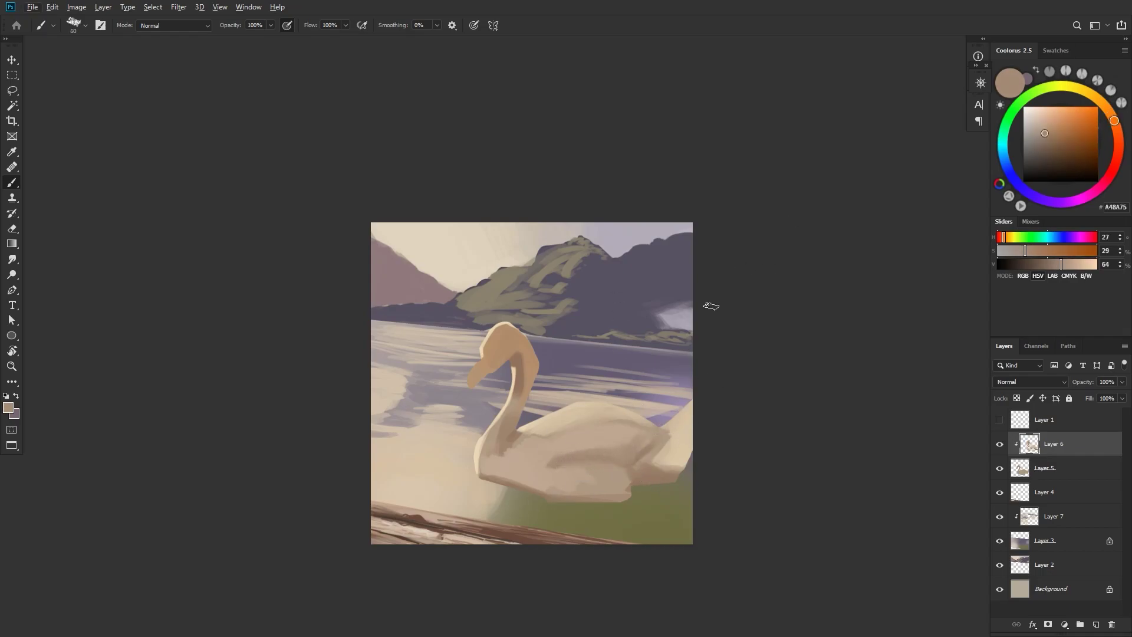
- Add ochre #AC8449 accents in the fold between the swan's wing and tail, undoing the first stroke and reducing the brush
{"action": "left_click", "coordinate": [1104, 105]}
{"action": "left_click", "coordinate": [1064, 137]}
{"action": "left_click_drag", "start_coordinate": [638, 463], "coordinate": [663, 446]}
{"action": "key", "text": "ctrl+z"}
{"action": "left_click", "coordinate": [1066, 131]}
{"action": "key", "text": "["}
{"action": "key", "text": "["}
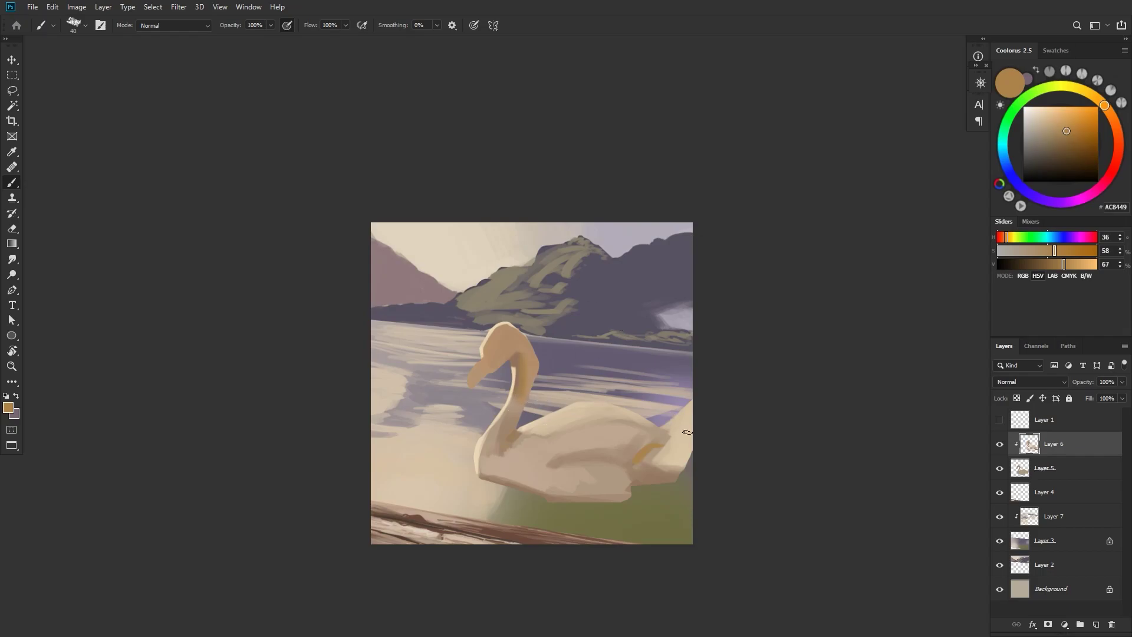
{"action": "key", "text": "bracketright"}
{"action": "left_click_drag", "start_coordinate": [664, 444], "coordinate": [658, 448]}
- Warm the swan's lower chest with ochre and blend the neck and its base with sampled brown and cream tones
{"action": "left_click_drag", "start_coordinate": [480, 474], "coordinate": [485, 464]}
{"action": "left_click", "coordinate": [516, 370], "text": "alt"}
{"action": "left_click", "coordinate": [526, 437], "text": "alt"}
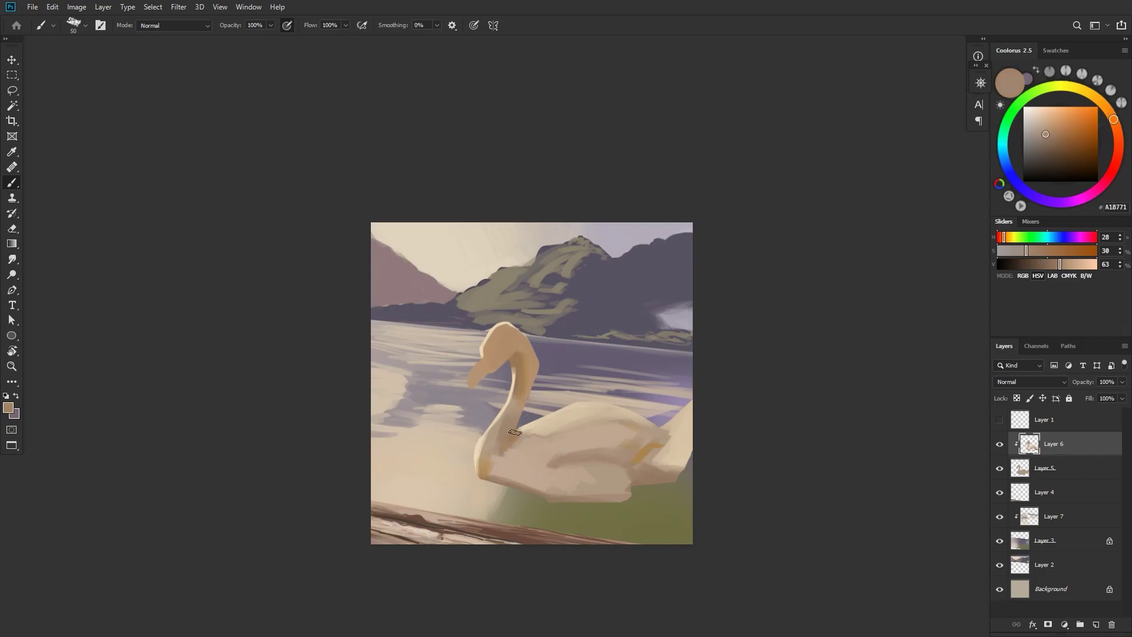
{"action": "left_click", "coordinate": [494, 423], "text": "alt"}
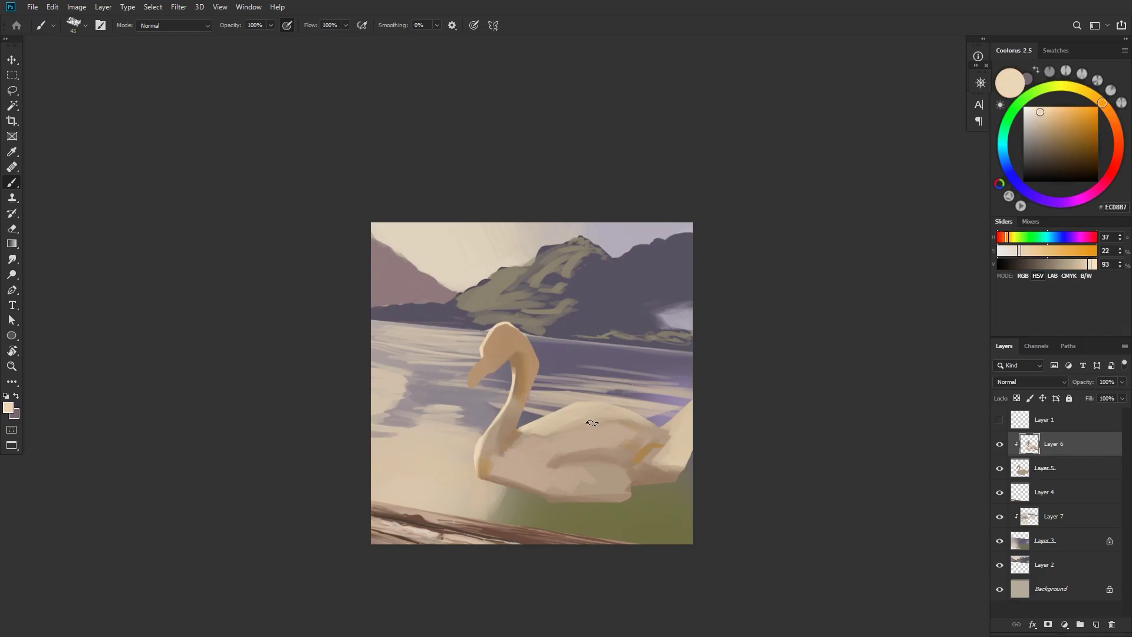
- Refine the upper folds of the swan's back and wing with sampled cream and beige tones, reducing the brush
{"action": "left_click", "coordinate": [596, 421], "text": "alt"}
{"action": "key", "text": "bracketleft"}
{"action": "left_click_drag", "start_coordinate": [539, 431], "coordinate": [604, 407]}
{"action": "left_click", "coordinate": [604, 407], "text": "alt"}
{"action": "key", "text": "bracketleft"}
{"action": "left_click_drag", "start_coordinate": [569, 408], "coordinate": [603, 403]}
{"action": "left_click", "coordinate": [539, 438], "text": "alt"}
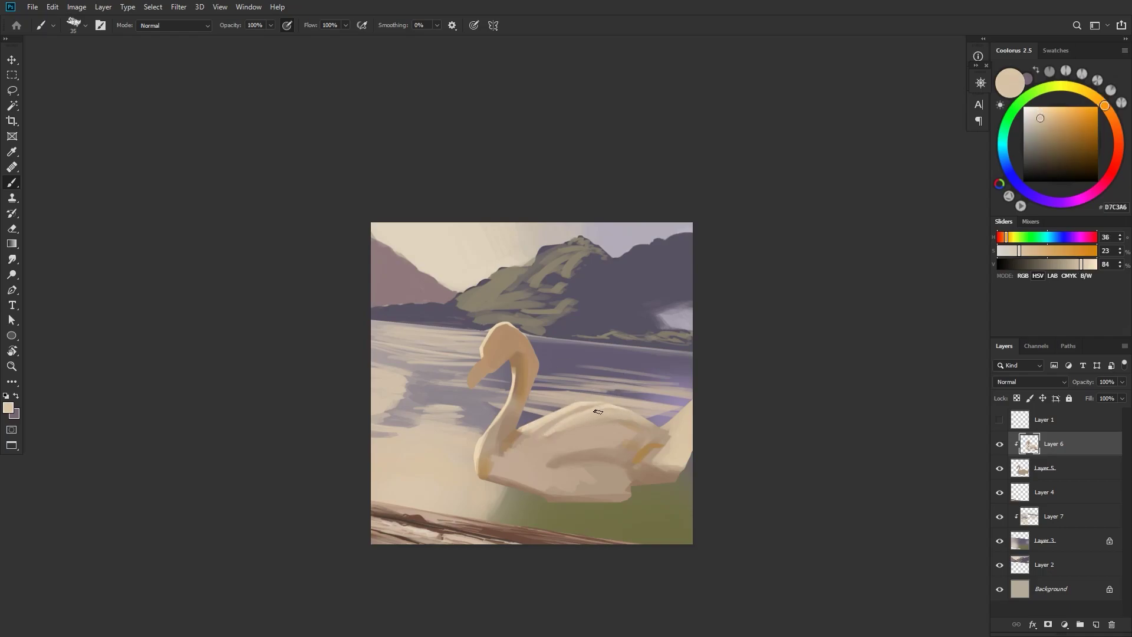
{"action": "left_click", "coordinate": [553, 462], "text": "alt"}
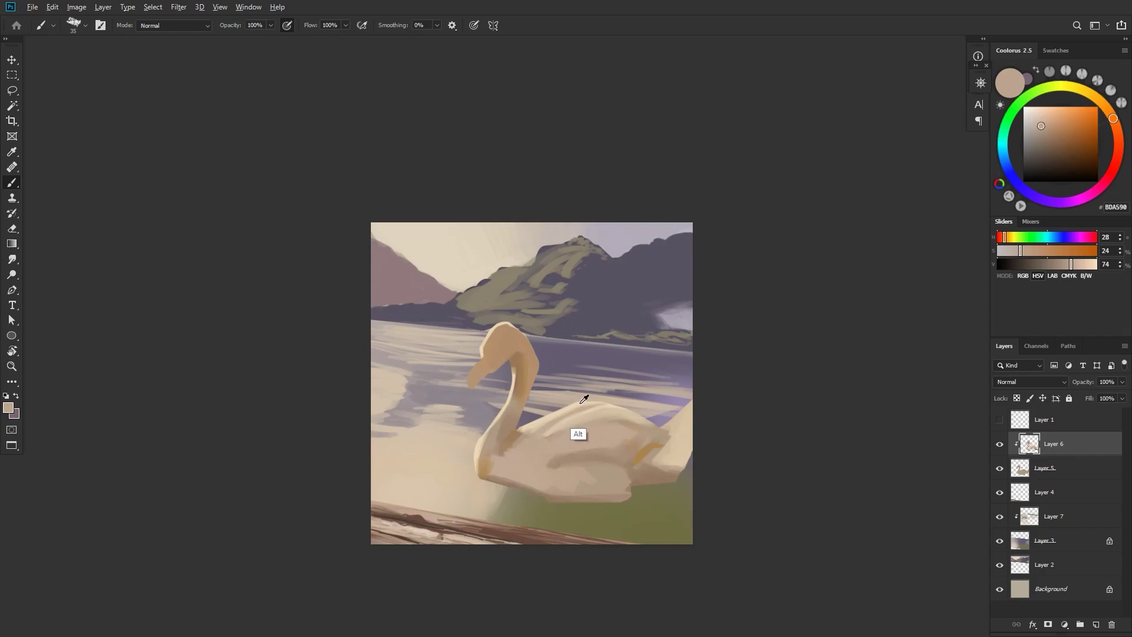
- Brush sampled cream across the swan's chest and front flank with a larger brush, and reduce the brush to 60
{"action": "left_click", "coordinate": [533, 425], "text": "alt"}
{"action": "key", "text": "bracketright"}
{"action": "key", "text": "bracketright"}
{"action": "key", "text": "bracketright"}
{"action": "key", "text": "bracketright"}
{"action": "key", "text": "bracketright"}
{"action": "key", "text": "bracketright"}
{"action": "mouse_move", "coordinate": [500, 466]}
{"action": "left_mouse_down"}
{"action": "mouse_move", "coordinate": [529, 448]}
{"action": "mouse_move", "coordinate": [551, 479]}
{"action": "left_mouse_up"}
{"action": "left_click", "coordinate": [536, 471], "text": "alt"}
{"action": "key", "text": "bracketleft"}
{"action": "key", "text": "bracketleft"}
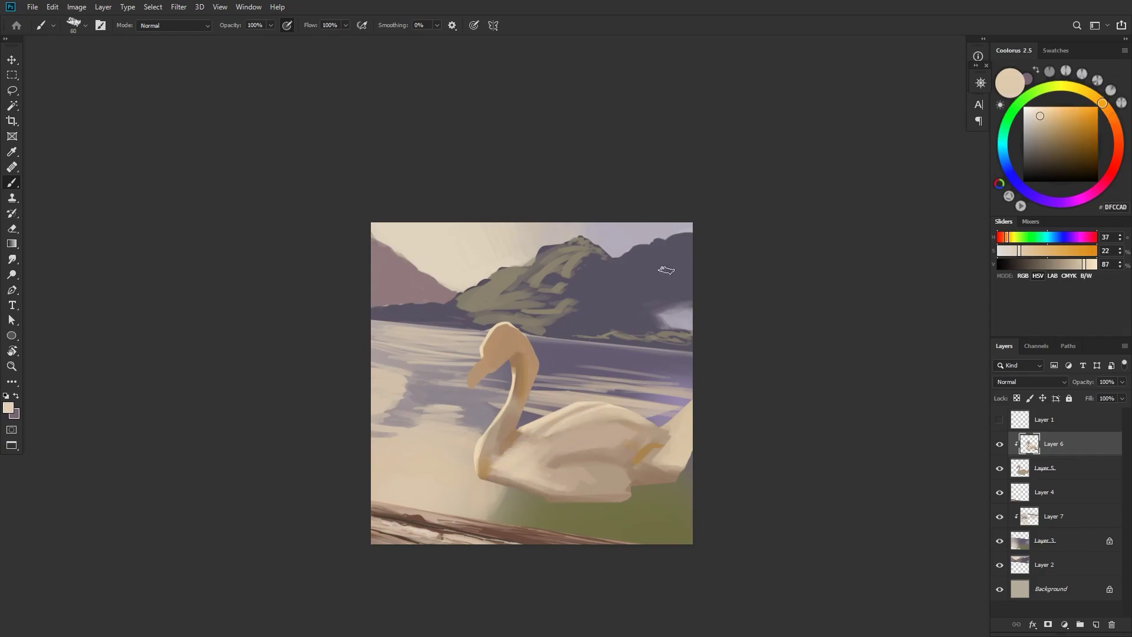
- Paint the swan's beak and the dark patch up to its eye in near-black #26201D, reducing the brush to 15
{"action": "key", "text": "x"}
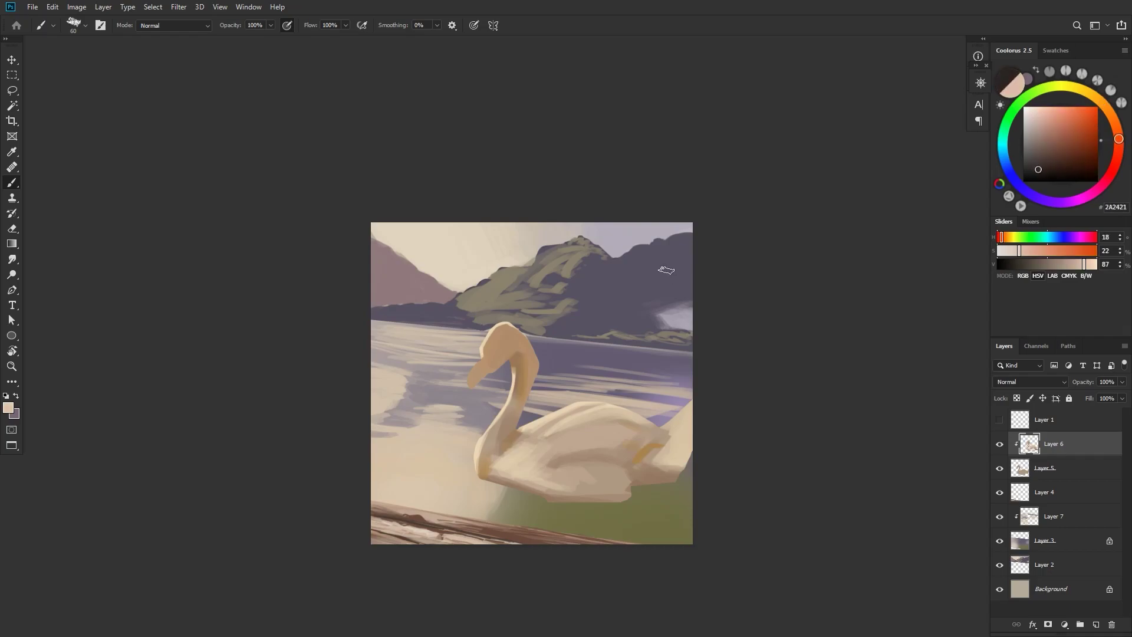
{"action": "mouse_move", "coordinate": [493, 363]}
{"action": "left_mouse_down"}
{"action": "mouse_move", "coordinate": [470, 387]}
{"action": "mouse_move", "coordinate": [499, 346]}
{"action": "mouse_move", "coordinate": [483, 376]}
{"action": "left_mouse_up"}
{"action": "key", "text": "bracketleft"}
{"action": "key", "text": "bracketleft"}
{"action": "key", "text": "bracketleft"}
{"action": "key", "text": "bracketleft"}
{"action": "key", "text": "bracketleft"}
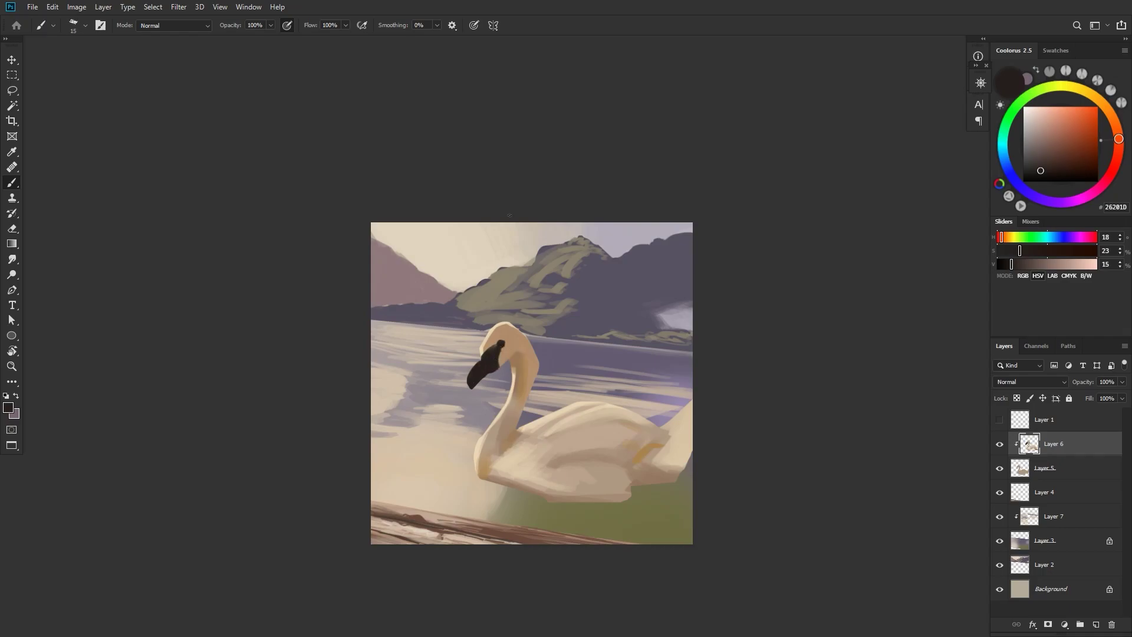
- Shape the swan's upper neck with sampled beige #D7C1A2 and shade the throat with brown #845F43
{"action": "left_click", "coordinate": [526, 454], "text": "alt"}
{"action": "key", "text": "bracketright"}
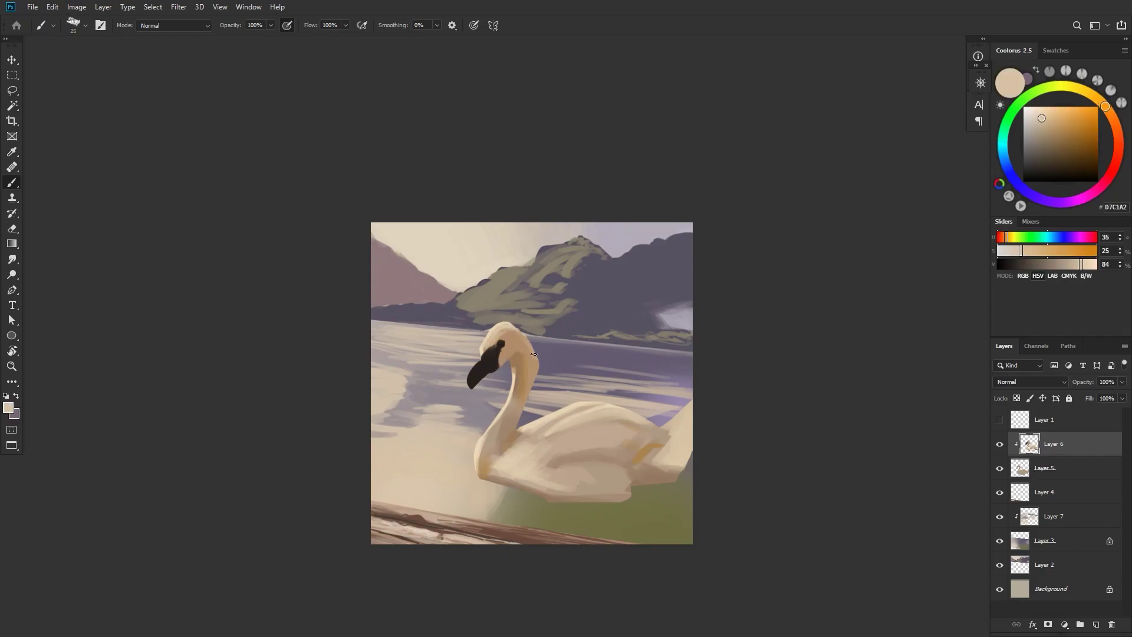
{"action": "left_click", "coordinate": [546, 306]}
{"action": "left_click_drag", "start_coordinate": [546, 306], "coordinate": [547, 278]}
{"action": "left_click_drag", "start_coordinate": [512, 361], "coordinate": [524, 354]}
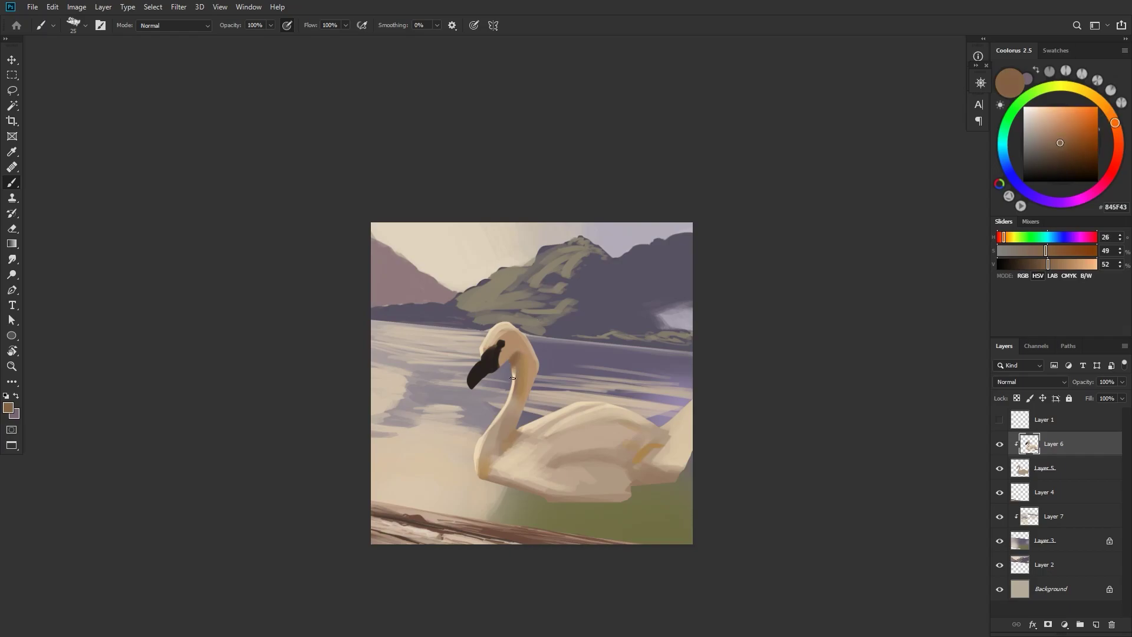
{"action": "left_click", "coordinate": [514, 362], "text": "alt"}
{"action": "left_click", "coordinate": [513, 364], "text": "alt"}
- Model the swan's cheek and forehead with sampled browns and beiges such as #9C7457 using a size 25 brush
{"action": "left_click", "coordinate": [547, 492], "text": "alt"}
{"action": "key", "text": "bracketright"}
{"action": "key", "text": "bracketright"}
{"action": "key", "text": "bracketright"}
{"action": "left_click", "coordinate": [509, 334], "text": "alt"}
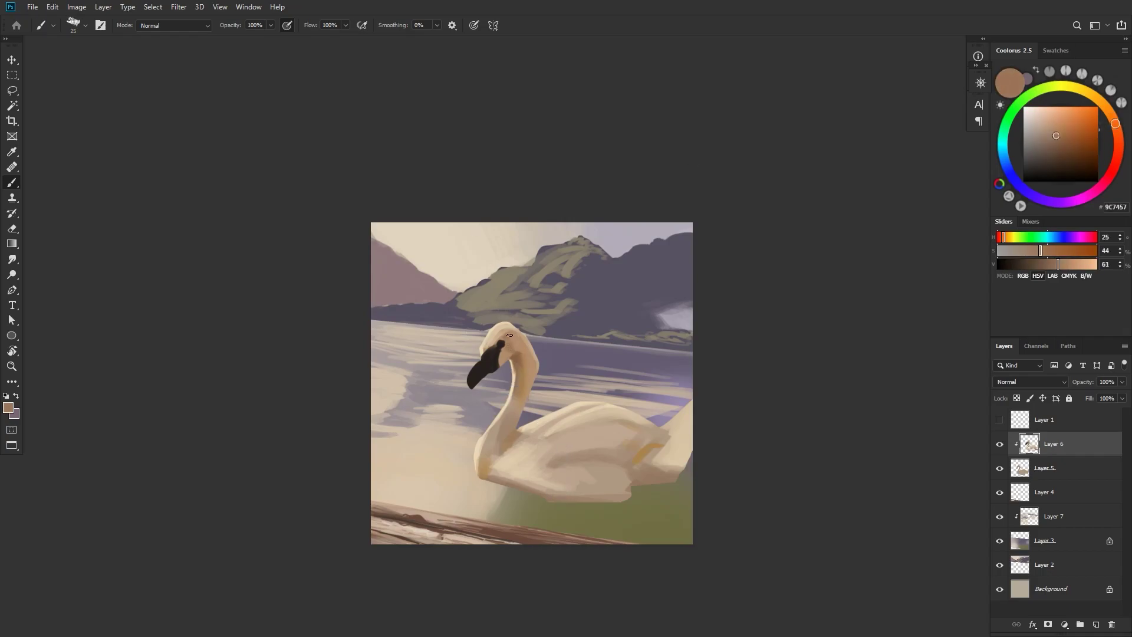
{"action": "left_click", "coordinate": [499, 337], "text": "alt"}
{"action": "left_click", "coordinate": [588, 462], "text": "alt"}
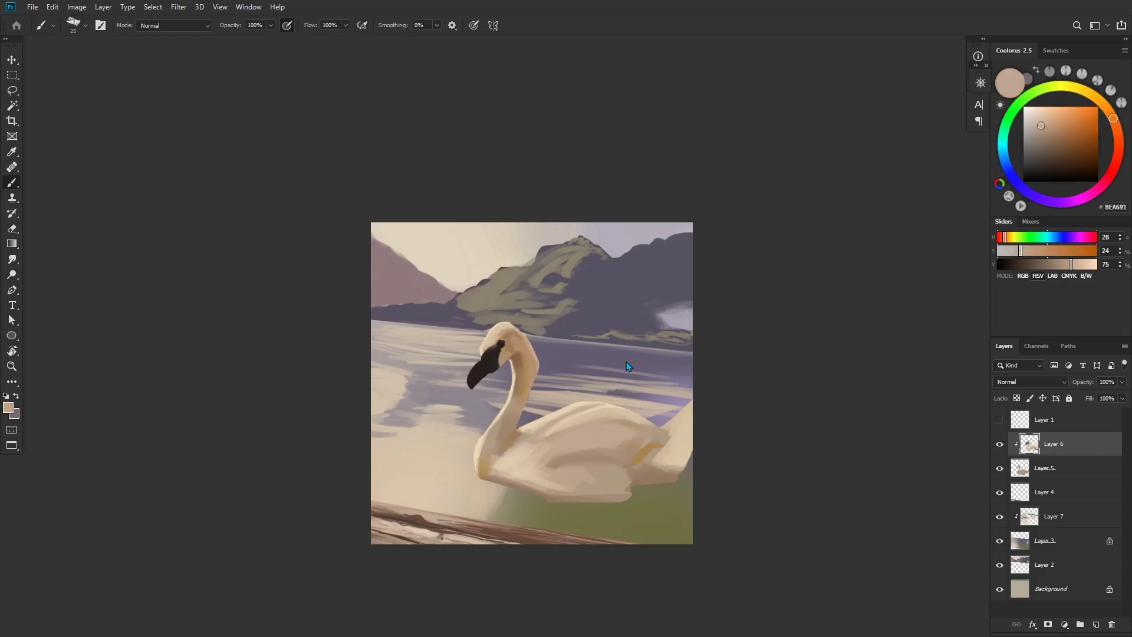
- Tint the swan's body with a pale pink using a larger brush, undoing the last stroke across the wing
{"action": "left_click", "coordinate": [1041, 123]}
{"action": "mouse_move", "coordinate": [1119, 143]}
{"action": "left_mouse_down"}
{"action": "mouse_move", "coordinate": [1108, 177]}
{"action": "mouse_move", "coordinate": [1114, 168]}
{"action": "left_mouse_up"}
{"action": "left_click", "coordinate": [1037, 121]}
{"action": "key", "text": "]"}
{"action": "key", "text": "]"}
{"action": "key", "text": "]"}
{"action": "left_click", "coordinate": [1034, 117]}
{"action": "left_click_drag", "start_coordinate": [571, 435], "coordinate": [595, 435]}
{"action": "key", "text": "ctrl+z"}
- Add soft mauve #C0ADBE touches to the swan's body and tail, sample cream, and check the painting mirrored
{"action": "left_click", "coordinate": [1083, 197]}
{"action": "left_click", "coordinate": [1030, 134]}
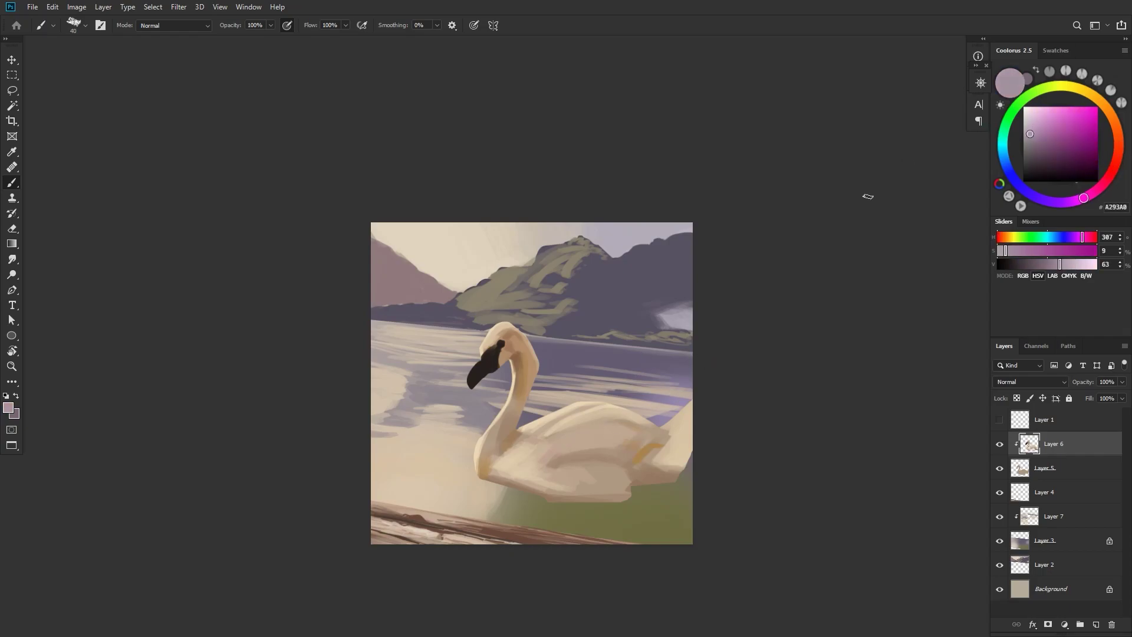
{"action": "left_click_drag", "start_coordinate": [1030, 133], "coordinate": [1030, 125]}
{"action": "key", "text": "]"}
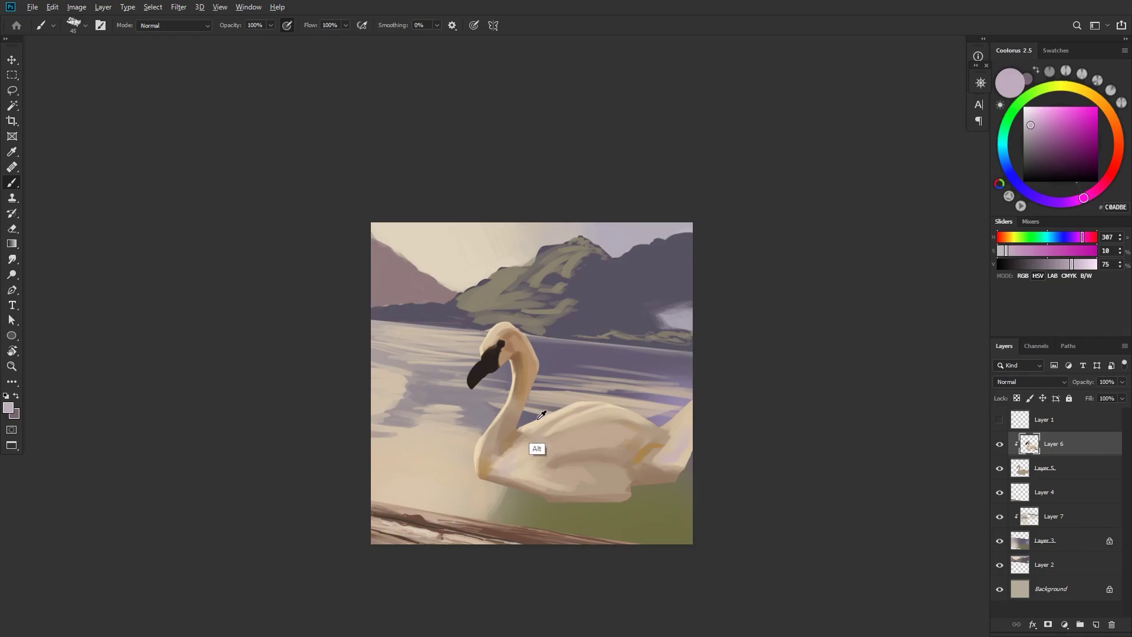
{"action": "left_click", "coordinate": [663, 426], "text": "alt"}
{"action": "key", "text": "ctrl+shift+h"}
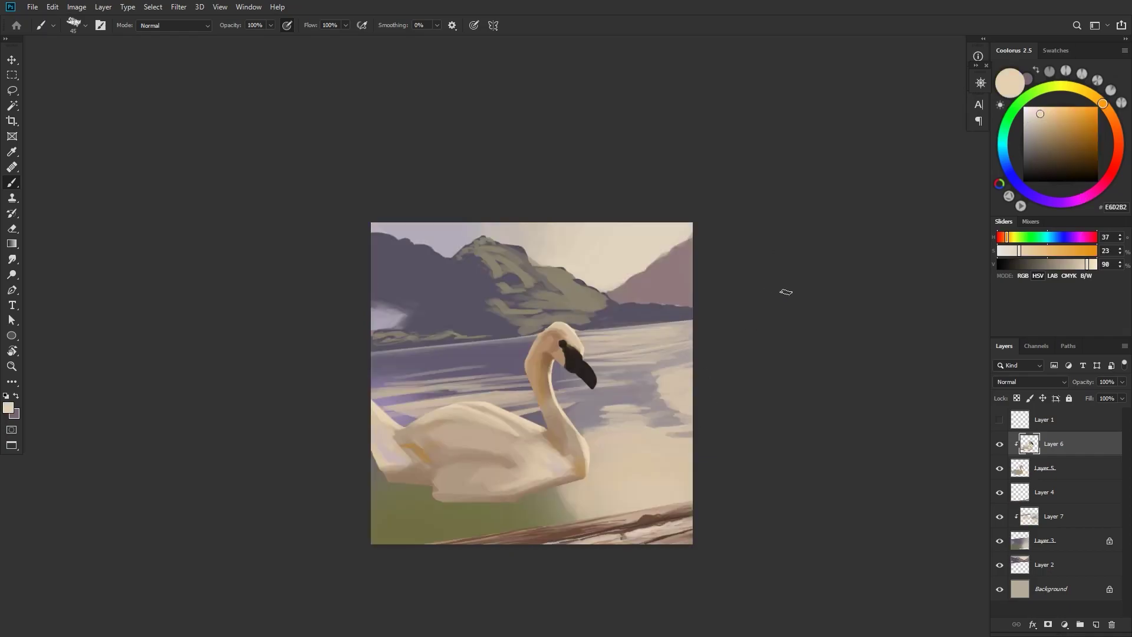
{"action": "key", "text": "ctrl+shift+h"}
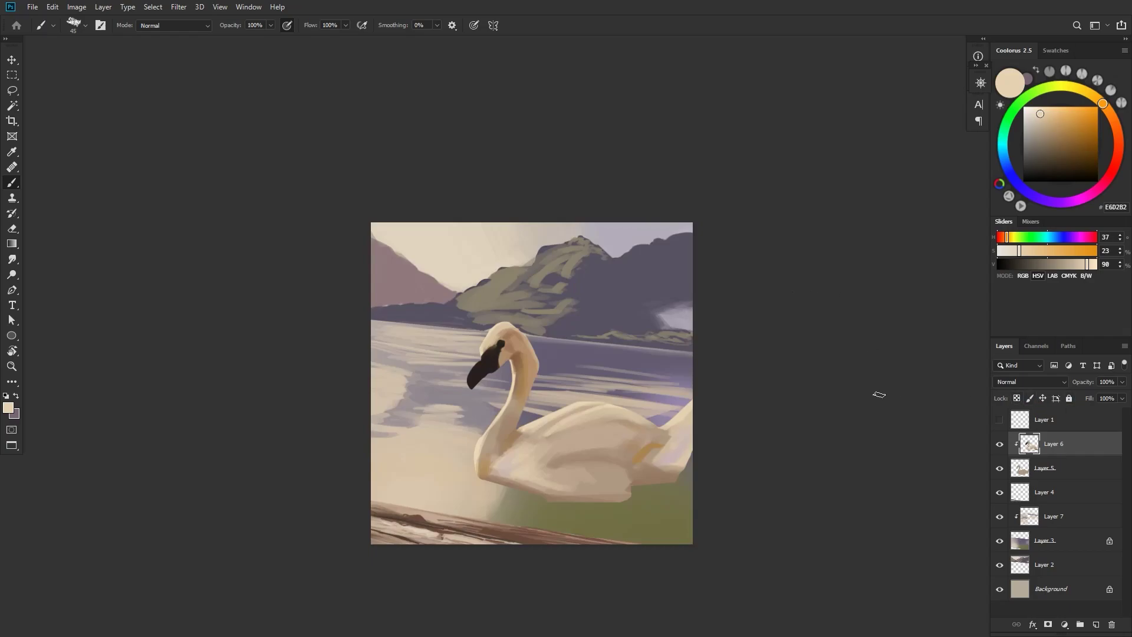
- Blend the swan's neck and lower chest with sampled tones such as pale pink #CCB8B7 using a size 40 brush
{"action": "left_click", "coordinate": [529, 388], "text": "alt"}
{"action": "key", "text": "["}
{"action": "left_click", "coordinate": [514, 471], "text": "alt"}
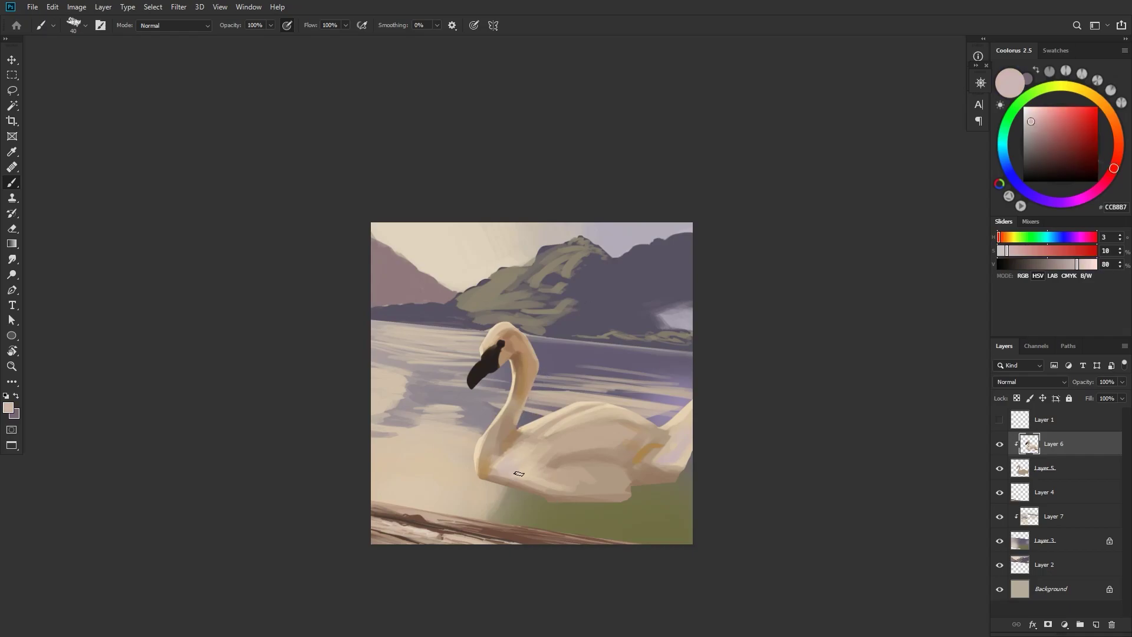
- Create a new layer beneath the swan and paint a dark olive #423D22 shadow along its waterline with a larger brush
{"action": "left_click", "coordinate": [1049, 491]}
{"action": "left_click", "coordinate": [1095, 625]}
{"action": "left_click", "coordinate": [619, 508], "text": "alt"}
{"action": "left_click_drag", "start_coordinate": [1052, 147], "coordinate": [1059, 157]}
{"action": "left_click", "coordinate": [1060, 162]}
{"action": "key", "text": "bracketright"}
{"action": "key", "text": "bracketright"}
{"action": "key", "text": "bracketright"}
{"action": "mouse_move", "coordinate": [492, 486]}
{"action": "left_mouse_down"}
{"action": "mouse_move", "coordinate": [561, 506]}
{"action": "mouse_move", "coordinate": [650, 500]}
{"action": "left_mouse_up"}
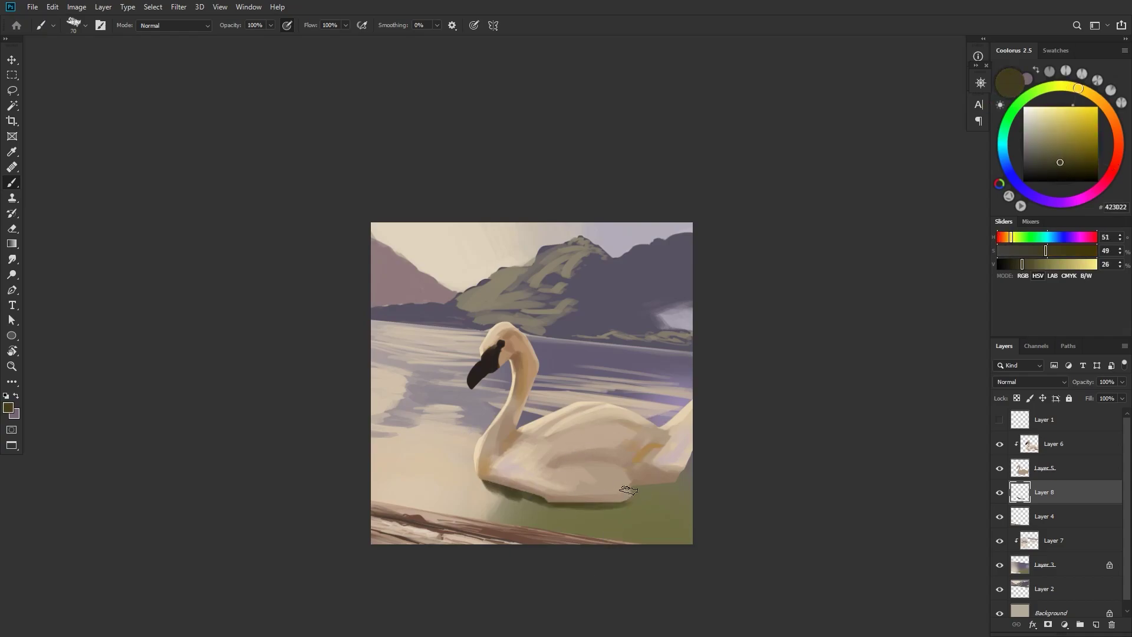
- Extend the shadow ahead of the swan's chest and blend lavender sampled from the sky into the adjacent water
{"action": "mouse_move", "coordinate": [493, 486]}
{"action": "left_mouse_down"}
{"action": "mouse_move", "coordinate": [510, 514]}
{"action": "mouse_move", "coordinate": [481, 502]}
{"action": "mouse_move", "coordinate": [471, 477]}
{"action": "mouse_move", "coordinate": [462, 490]}
{"action": "mouse_move", "coordinate": [451, 477]}
{"action": "mouse_move", "coordinate": [460, 450]}
{"action": "mouse_move", "coordinate": [439, 482]}
{"action": "mouse_move", "coordinate": [452, 393]}
{"action": "mouse_move", "coordinate": [459, 500]}
{"action": "left_mouse_up"}
{"action": "left_click", "coordinate": [602, 226], "text": "alt"}
{"action": "left_click", "coordinate": [460, 508], "text": "alt"}
- Refine the shadow's edge beneath the swan's belly with a sampled dark tone and a smaller brush
{"action": "left_click", "coordinate": [505, 497], "text": "alt"}
{"action": "key", "text": "bracketleft"}
{"action": "key", "text": "bracketleft"}
{"action": "key", "text": "bracketleft"}
{"action": "key", "text": "bracketleft"}
{"action": "key", "text": "bracketleft"}
{"action": "mouse_move", "coordinate": [489, 484]}
{"action": "left_mouse_down"}
{"action": "mouse_move", "coordinate": [505, 503]}
{"action": "mouse_move", "coordinate": [596, 515]}
{"action": "left_mouse_up"}
- Broaden the swan's reflection in the water with sampled dark olive #464227, enlarging the brush to 90
{"action": "left_click", "coordinate": [514, 493], "text": "alt"}
{"action": "key", "text": "bracketright"}
{"action": "key", "text": "bracketright"}
{"action": "key", "text": "bracketright"}
{"action": "key", "text": "bracketright"}
{"action": "left_click", "coordinate": [533, 499], "text": "alt"}
{"action": "key", "text": "bracketright"}
{"action": "key", "text": "bracketright"}
{"action": "key", "text": "bracketright"}
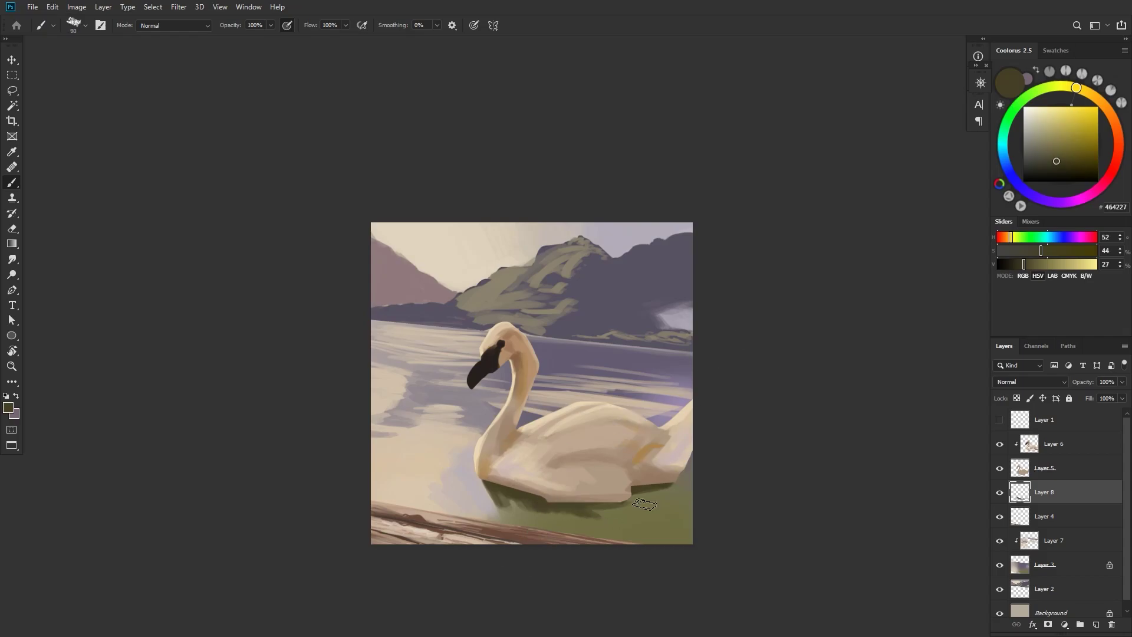
- Blend the reflection below the swan's body and tail into the green water with sampled olives such as #62603D
{"action": "left_click", "coordinate": [678, 492], "text": "alt"}
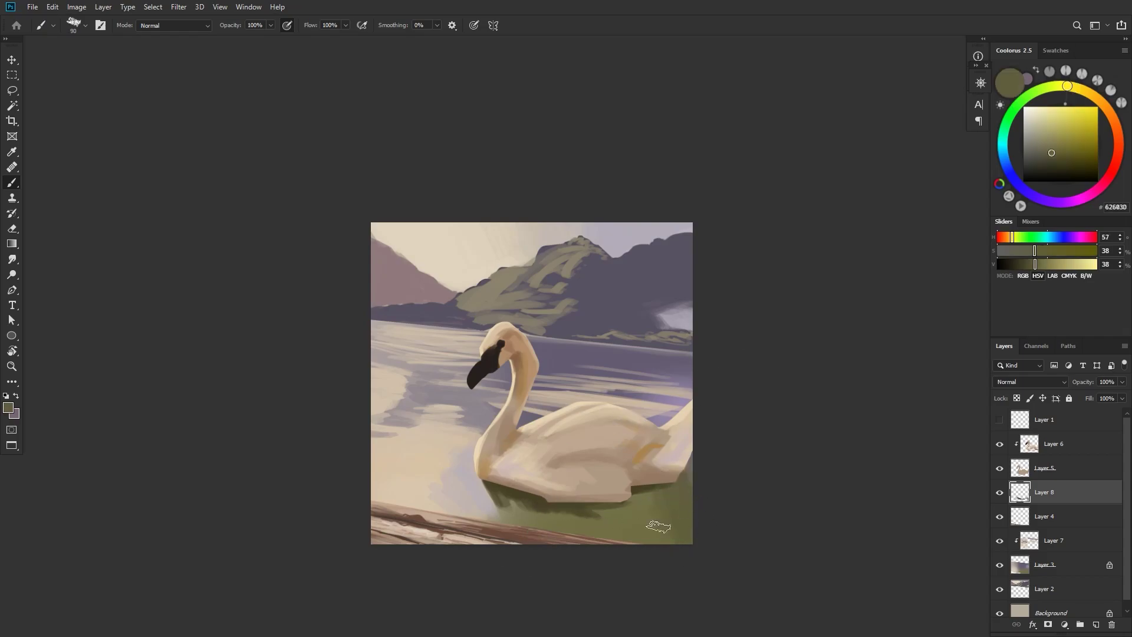
{"action": "left_click", "coordinate": [520, 514], "text": "alt"}
{"action": "mouse_move", "coordinate": [575, 510]}
{"action": "left_mouse_down"}
{"action": "mouse_move", "coordinate": [540, 499]}
{"action": "mouse_move", "coordinate": [630, 504]}
{"action": "left_mouse_up"}
{"action": "left_click", "coordinate": [537, 493], "text": "alt"}
{"action": "left_click", "coordinate": [603, 517], "text": "alt"}
- Add yellowish olive #867A33 strokes to the green water between the swan's reflection and the wooden strip
{"action": "left_click", "coordinate": [635, 528], "text": "alt"}
{"action": "left_click", "coordinate": [1068, 140]}
{"action": "left_click", "coordinate": [1078, 88]}
{"action": "left_click_drag", "start_coordinate": [525, 519], "coordinate": [556, 529]}
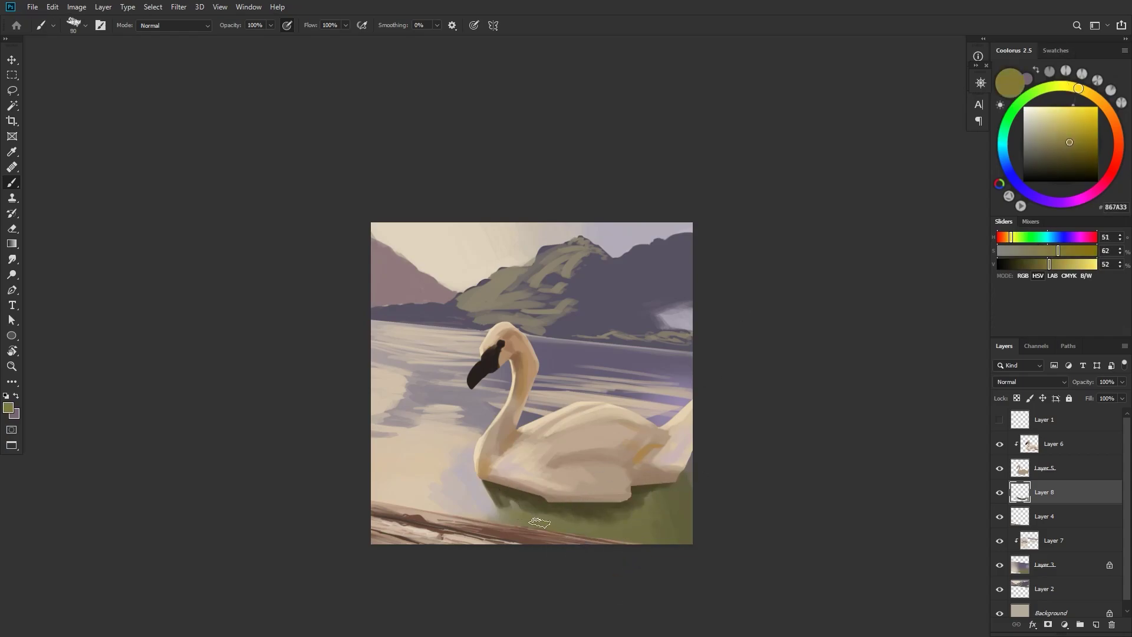
{"action": "mouse_move", "coordinate": [630, 543]}
{"action": "left_mouse_down"}
{"action": "mouse_move", "coordinate": [641, 515]}
{"action": "mouse_move", "coordinate": [621, 528]}
{"action": "mouse_move", "coordinate": [658, 535]}
{"action": "left_mouse_up"}
- Paint a muted mauve #99849A accent in the water's lower-right corner with a size 50 brush
{"action": "key", "text": "["}
{"action": "key", "text": "["}
{"action": "key", "text": "["}
{"action": "key", "text": "["}
{"action": "left_click", "coordinate": [671, 406], "text": "alt"}
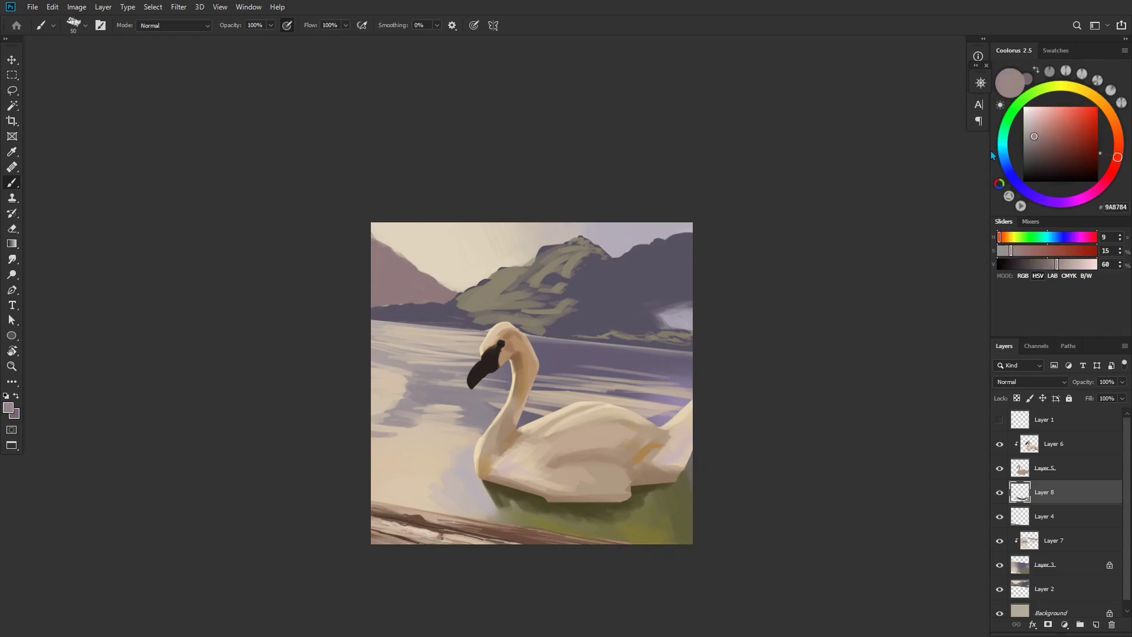
{"action": "left_click", "coordinate": [1077, 200]}
{"action": "left_click_drag", "start_coordinate": [693, 540], "coordinate": [665, 537]}
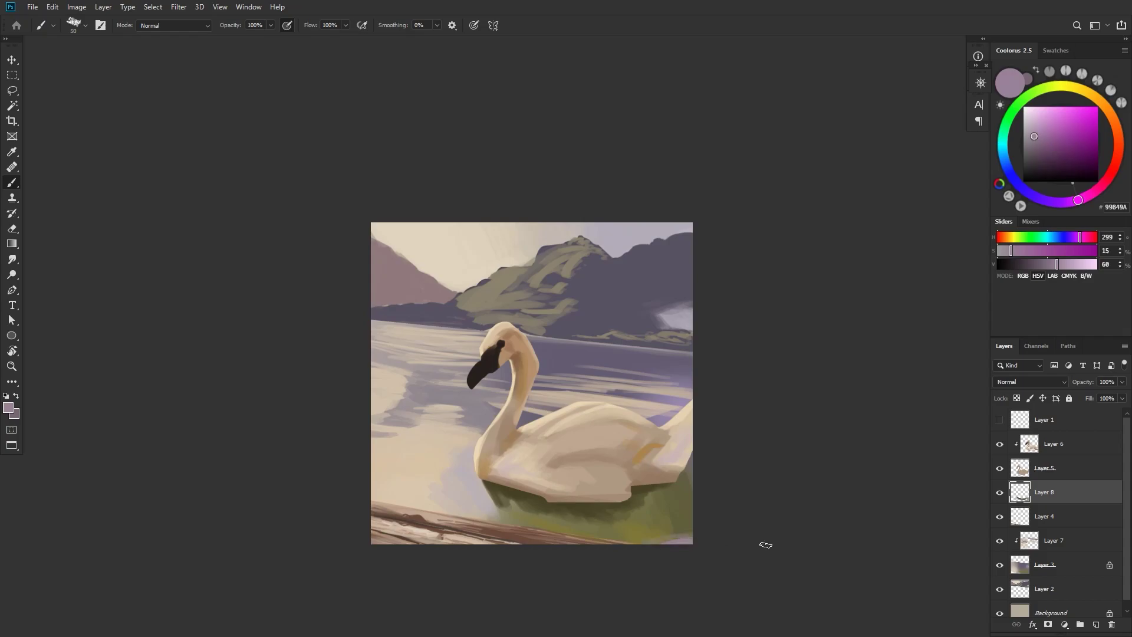
- Try a lighter olive #A89E67 stroke in the water below the swan's belly and undo it
{"action": "left_click", "coordinate": [533, 535], "text": "alt"}
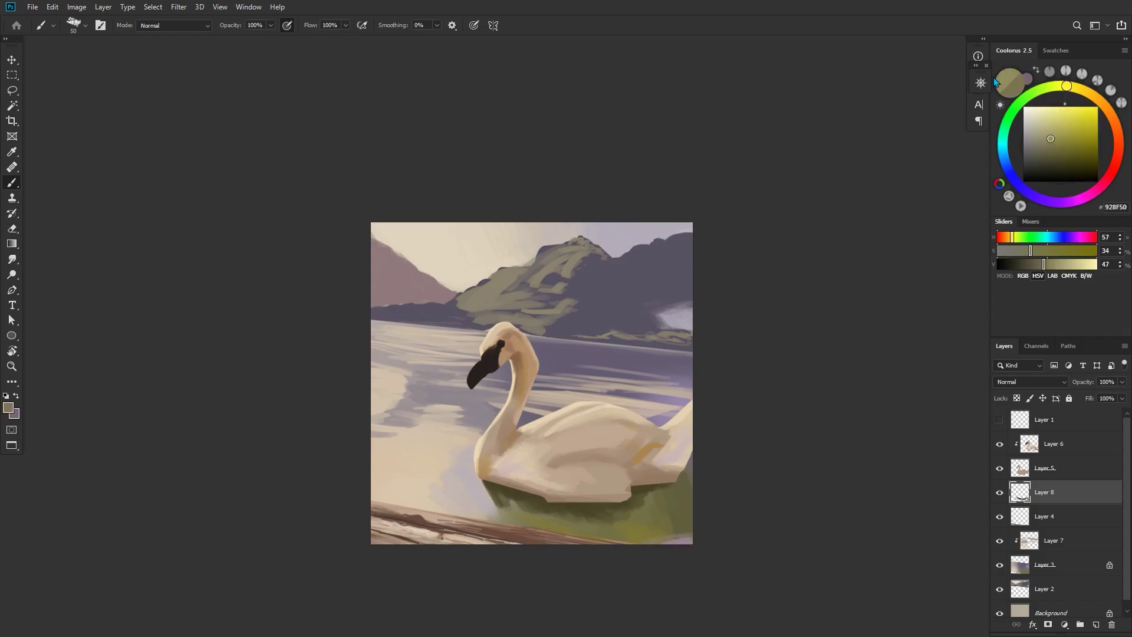
{"action": "left_click", "coordinate": [1078, 88]}
{"action": "mouse_move", "coordinate": [540, 510]}
{"action": "left_mouse_down"}
{"action": "mouse_move", "coordinate": [525, 511]}
{"action": "mouse_move", "coordinate": [566, 530]}
{"action": "left_mouse_up"}
{"action": "key", "text": "ctrl+z"}
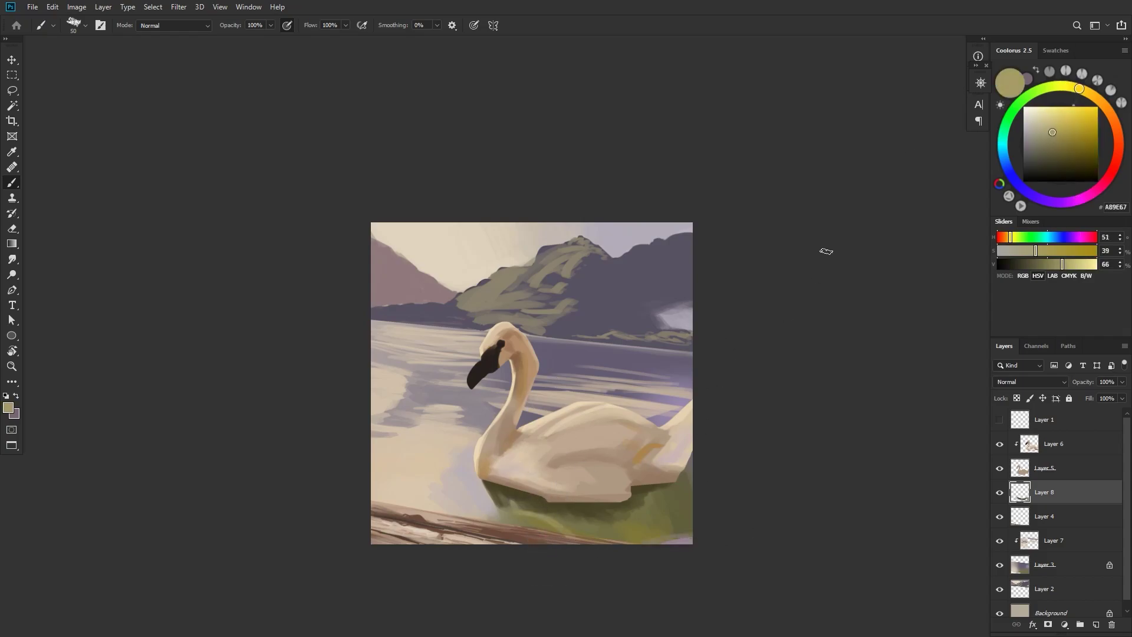
- Soften the green water around the swan's reflection with sampled olive #756E46, grey #6F6A64 and mauve #988395
{"action": "left_click", "coordinate": [620, 507], "text": "alt"}
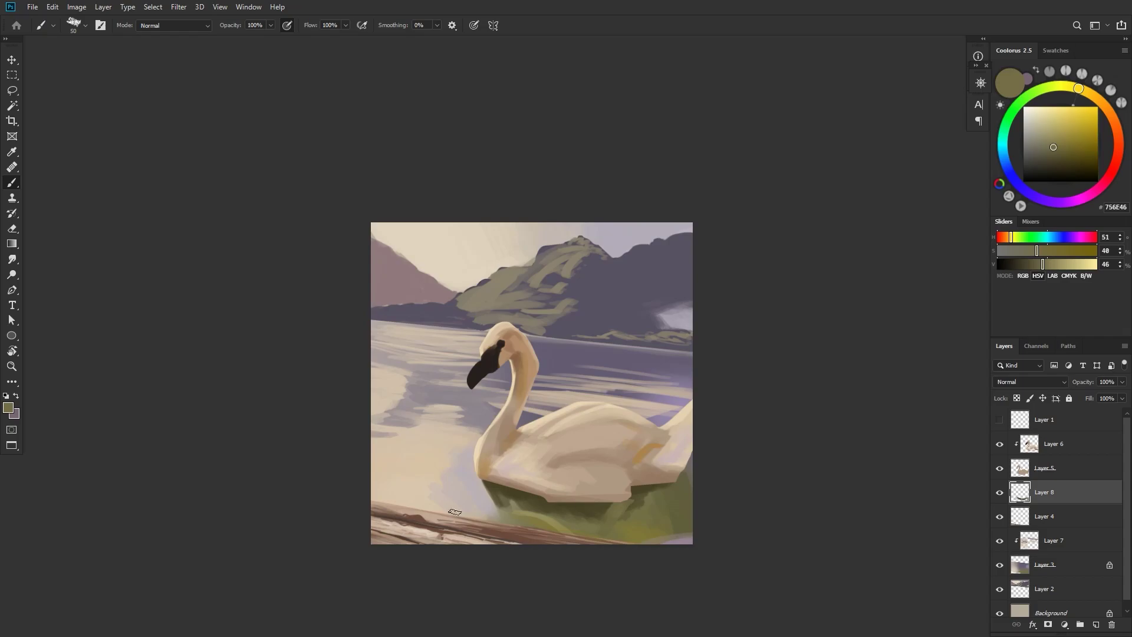
{"action": "left_click", "coordinate": [687, 475], "text": "alt"}
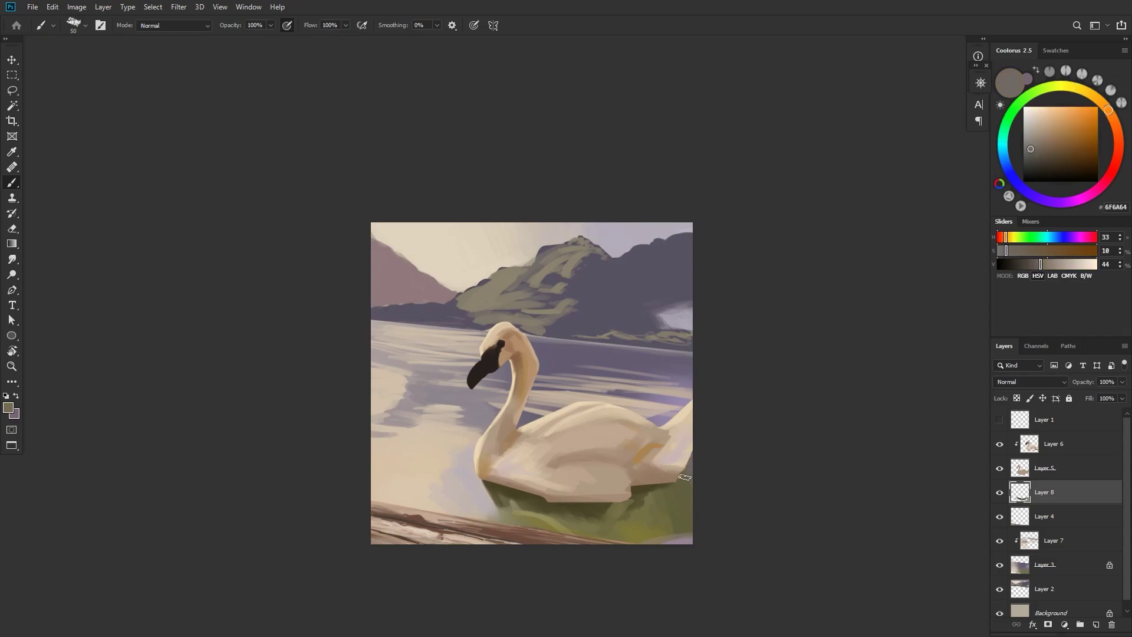
{"action": "left_click", "coordinate": [671, 537], "text": "alt"}
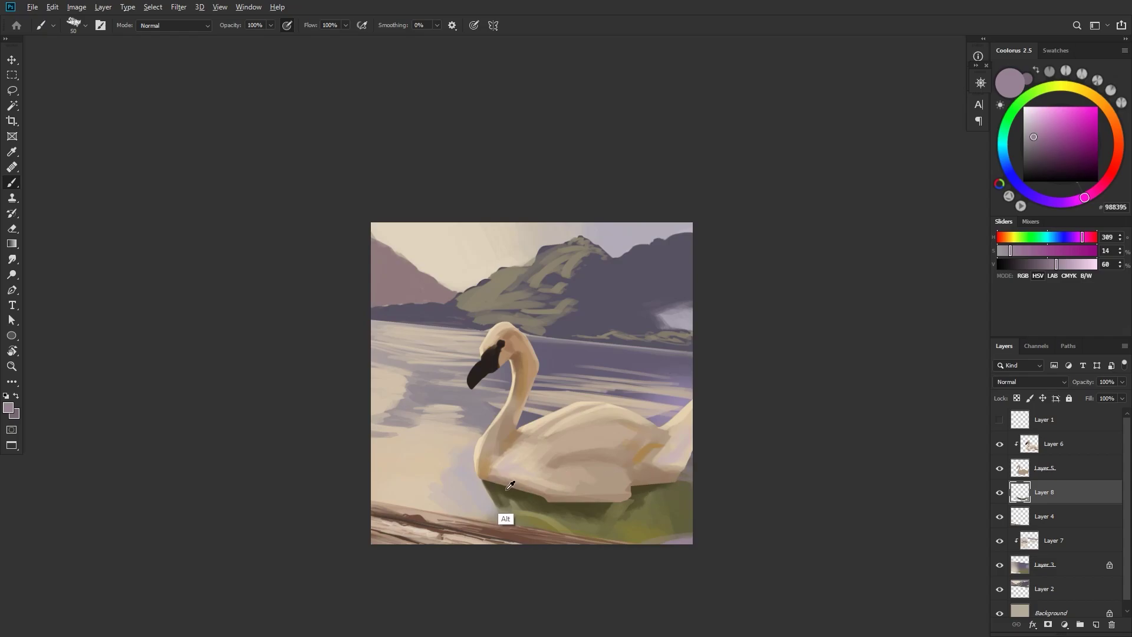
- Darken the contact line beneath the swan's belly and tail with brown #3A301B at brush size 30, and check the painting mirrored
{"action": "left_click", "coordinate": [505, 519], "text": "alt"}
{"action": "key", "text": "bracketleft"}
{"action": "key", "text": "bracketleft"}
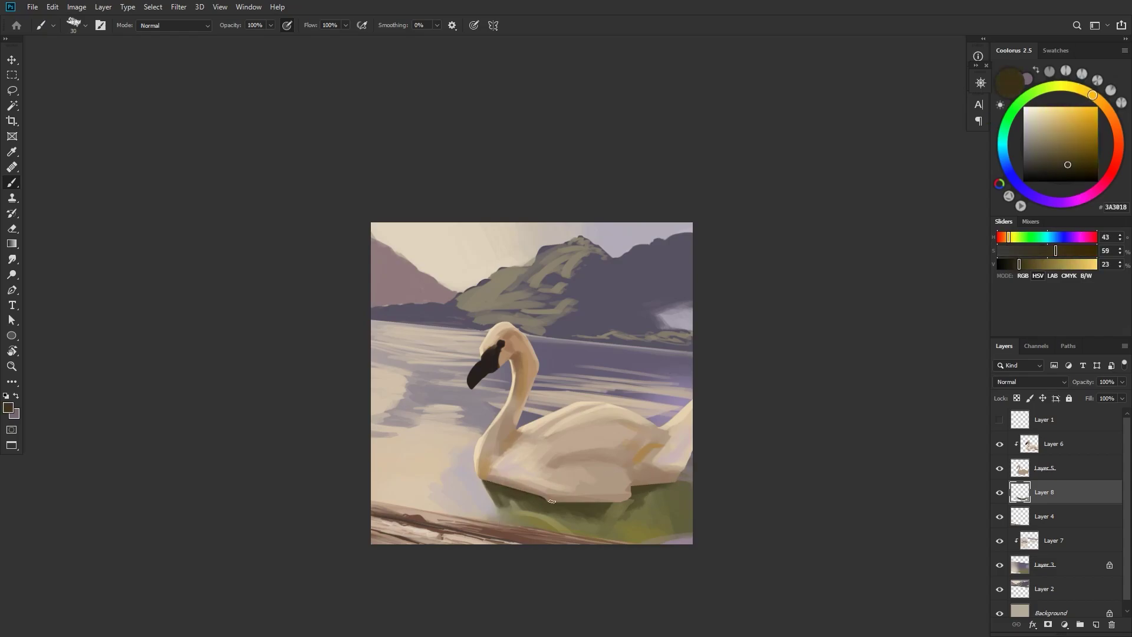
{"action": "left_click_drag", "start_coordinate": [648, 483], "coordinate": [677, 482]}
{"action": "key", "text": "ctrl+shift+h"}
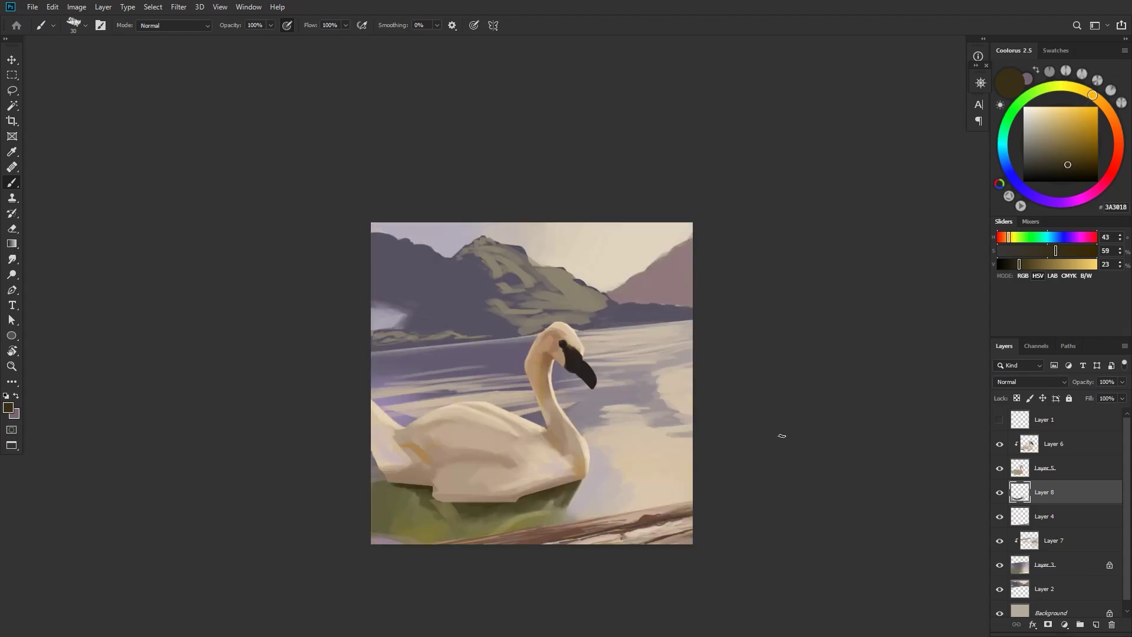
{"action": "key", "text": "ctrl+shift+h"}
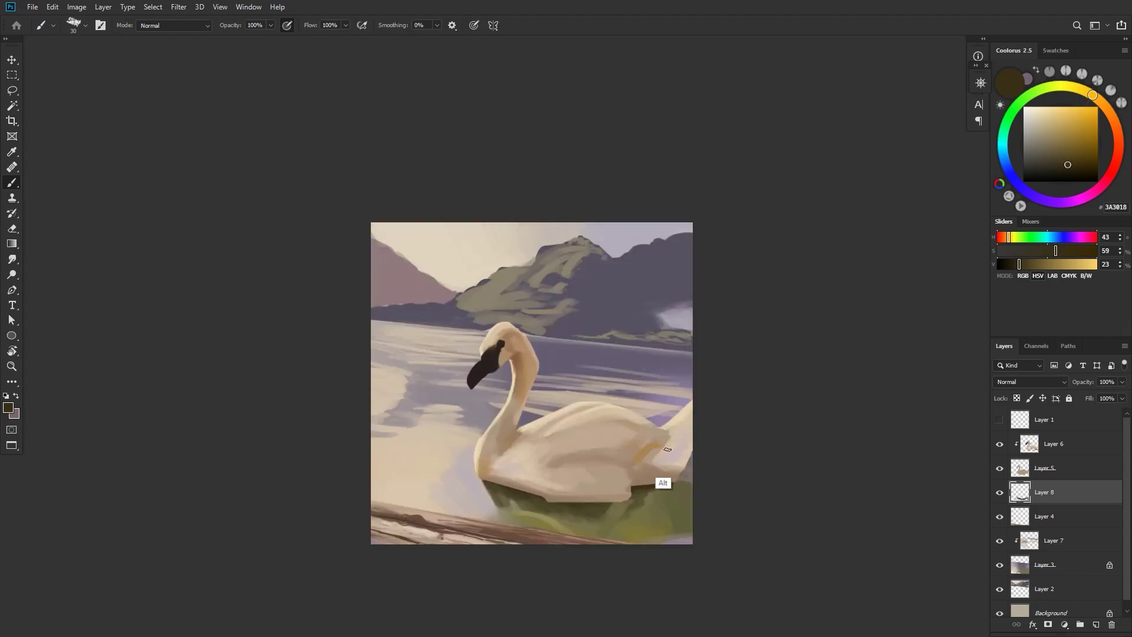
- Return to the swan's clipped shading layer and shape the rounded rear flank with sampled beiges #C8B39A and #AE9881
{"action": "left_click", "coordinate": [557, 412], "text": "alt"}
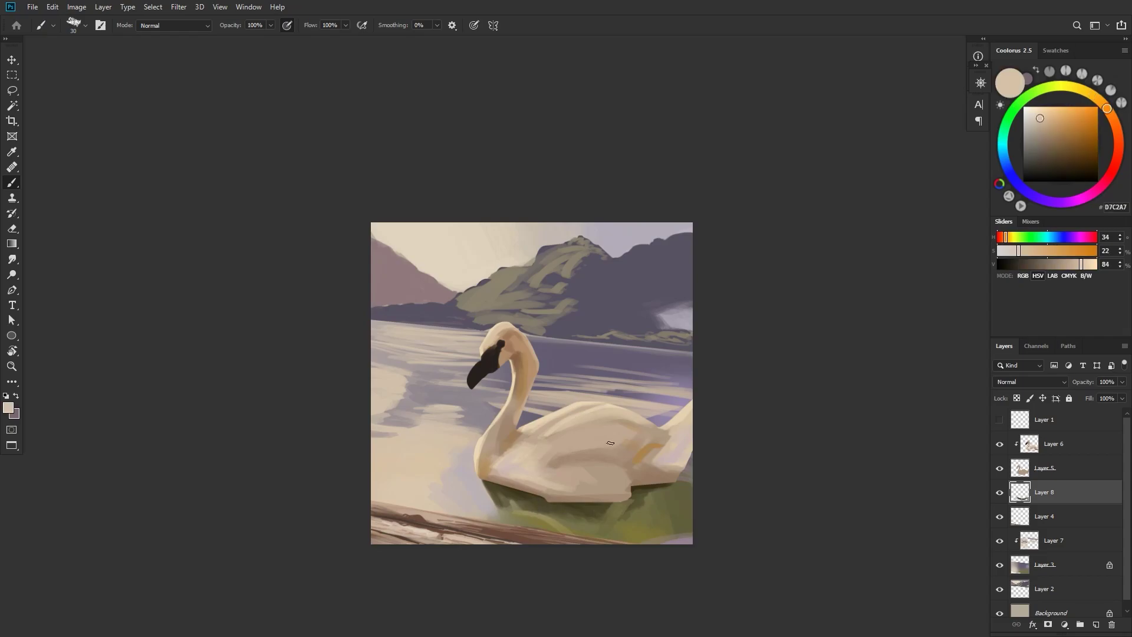
{"action": "left_click", "coordinate": [594, 490], "text": "ctrl"}
{"action": "left_click", "coordinate": [601, 486], "text": "alt"}
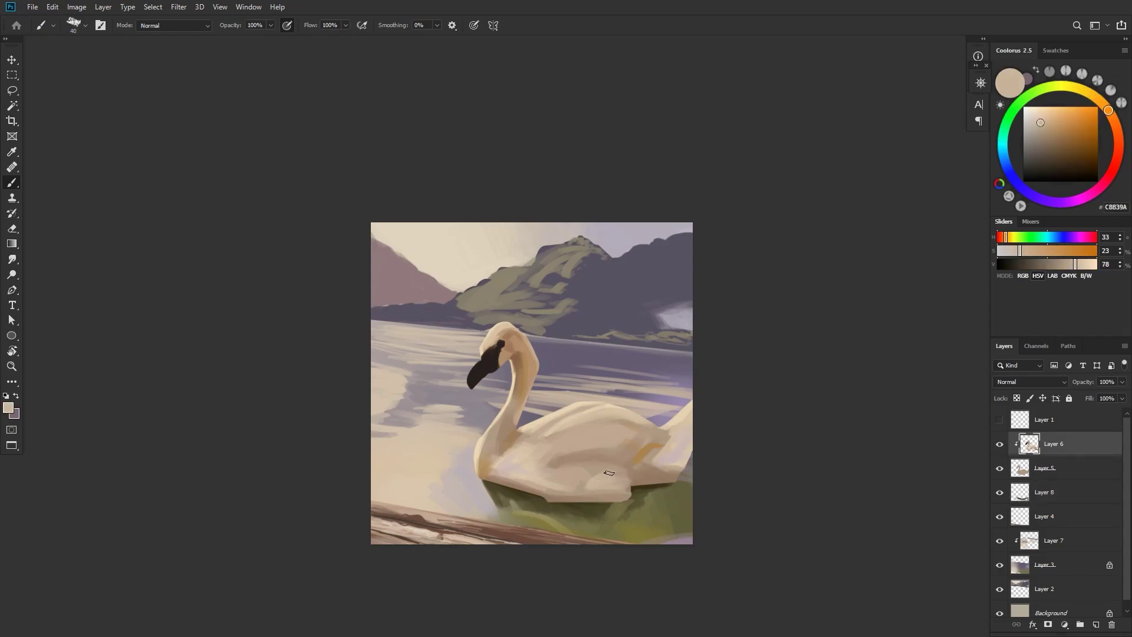
{"action": "left_click", "coordinate": [585, 479], "text": "alt"}
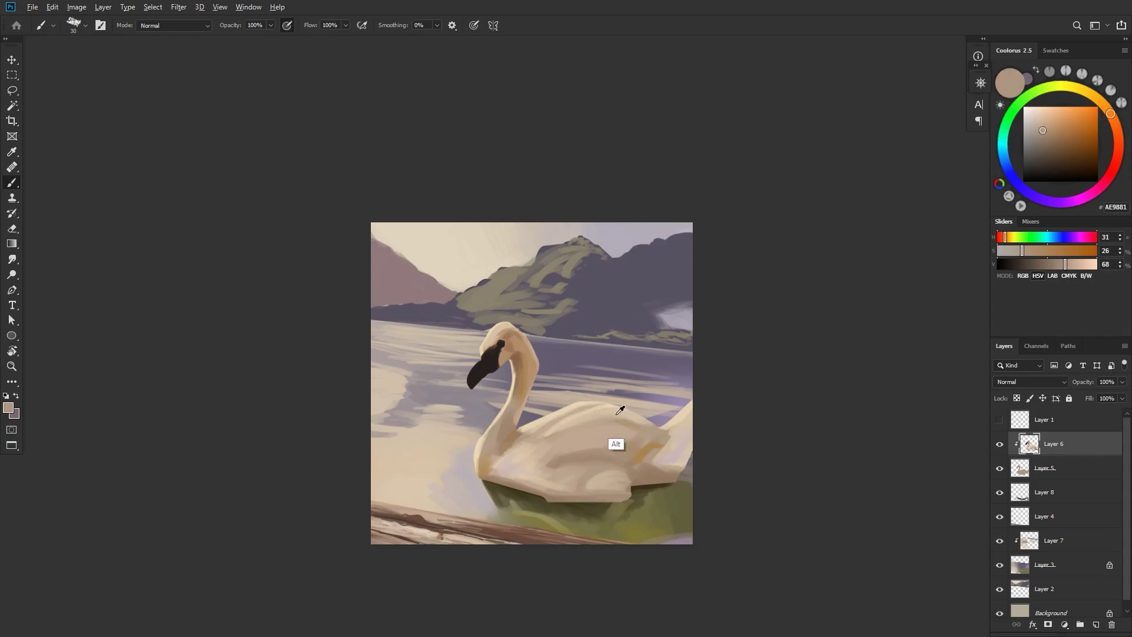
- Define the swan's tail feathers with sampled brown #947963 and cream #D7C3A5, reducing the brush to 15
{"action": "left_click", "coordinate": [619, 444], "text": "alt"}
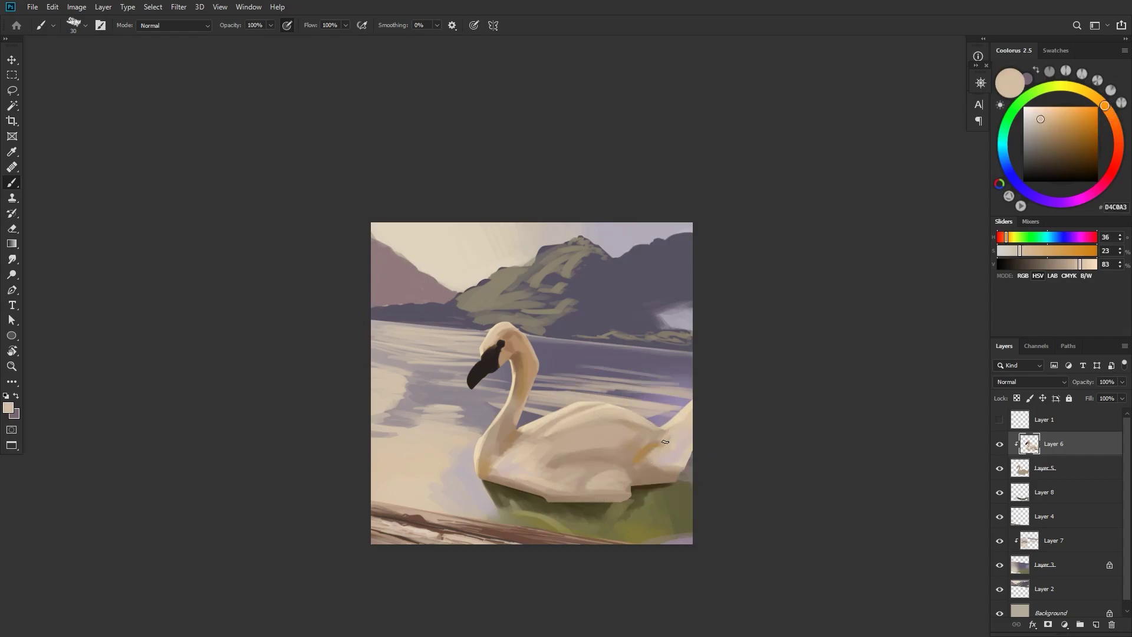
{"action": "left_click", "coordinate": [654, 497], "text": "alt"}
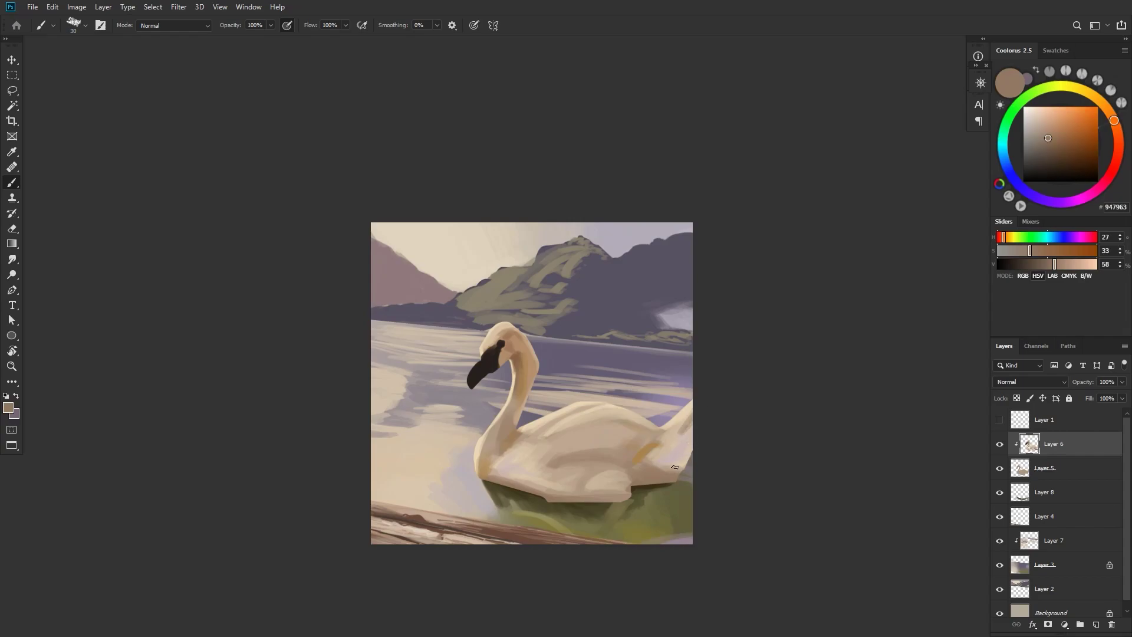
{"action": "left_click", "coordinate": [677, 438], "text": "alt"}
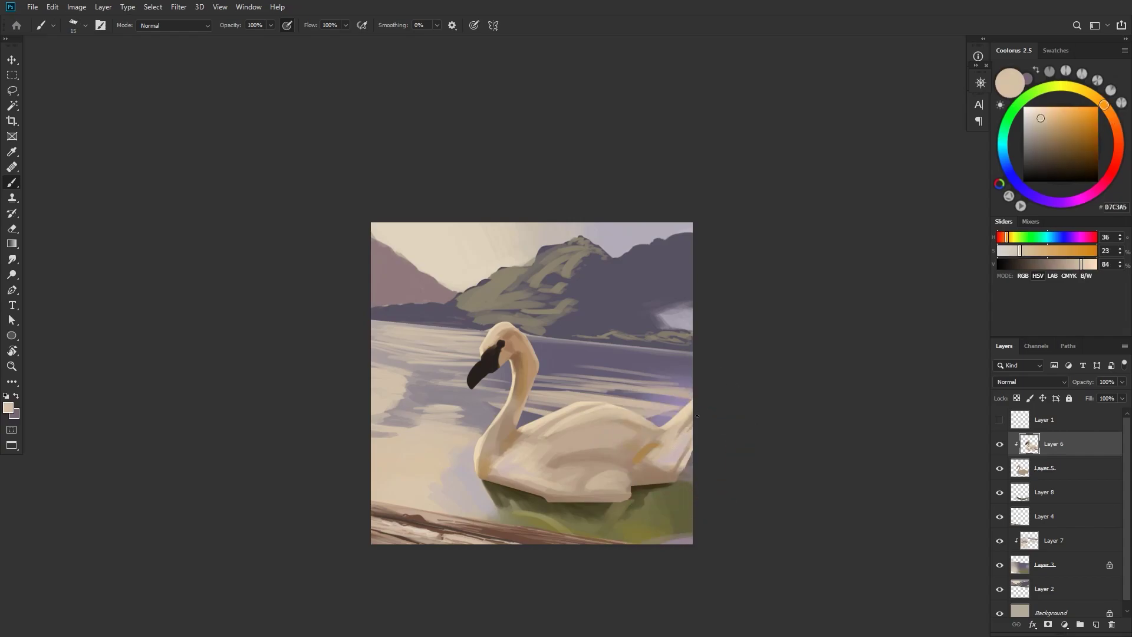
- Smooth the swan's flank and wing with sampled body tones such as #D6C1A5, enlarging the brush to 100
{"action": "left_click", "coordinate": [520, 484], "text": "alt"}
{"action": "key", "text": "bracketright"}
{"action": "key", "text": "bracketright"}
{"action": "key", "text": "bracketright"}
{"action": "left_click", "coordinate": [532, 453], "text": "alt"}
{"action": "key", "text": "bracketright"}
{"action": "key", "text": "bracketright"}
{"action": "key", "text": "bracketright"}
{"action": "key", "text": "bracketright"}
{"action": "key", "text": "bracketright"}
{"action": "key", "text": "bracketright"}
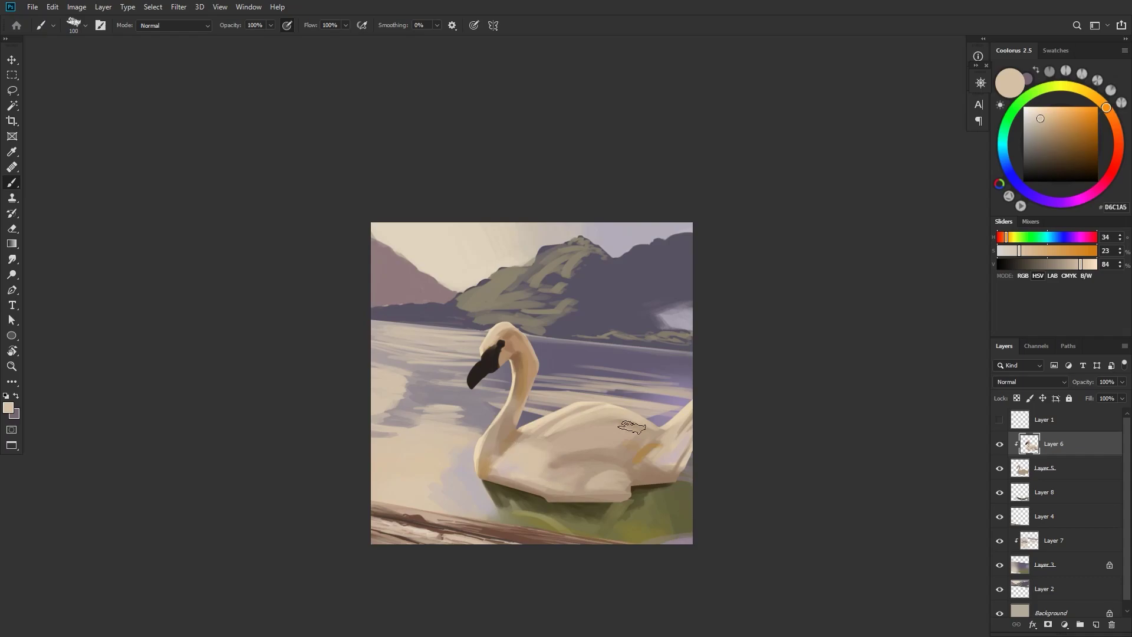
- Draw fine feather edges and brown shadow marks along the swan's belly at the waterline with #705135 and #957A64, brush size 10 to 15
{"action": "key", "text": "bracketleft"}
{"action": "key", "text": "bracketleft"}
{"action": "key", "text": "bracketleft"}
{"action": "key", "text": "bracketleft"}
{"action": "key", "text": "bracketleft"}
{"action": "key", "text": "bracketleft"}
{"action": "left_click", "coordinate": [530, 465], "text": "alt"}
{"action": "key", "text": "bracketleft"}
{"action": "key", "text": "bracketleft"}
{"action": "left_click", "coordinate": [492, 349], "text": "alt"}
{"action": "key", "text": "bracketright"}
{"action": "left_click", "coordinate": [485, 498], "text": "alt"}
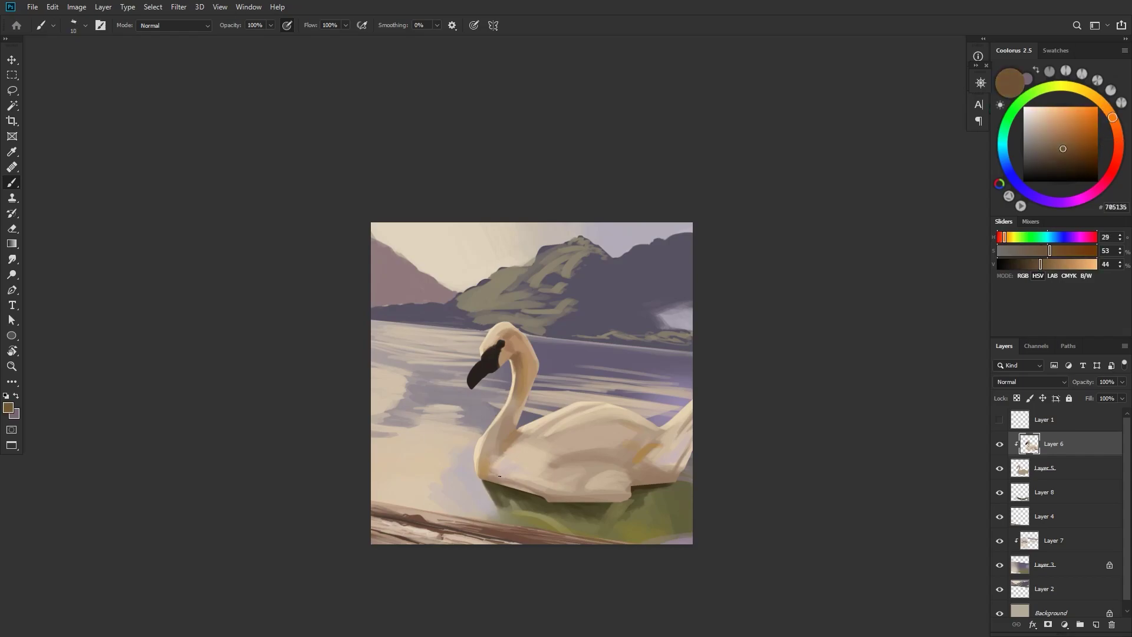
{"action": "key", "text": "bracketleft"}
{"action": "key", "text": "bracketright"}
{"action": "left_click", "coordinate": [652, 504], "text": "alt"}
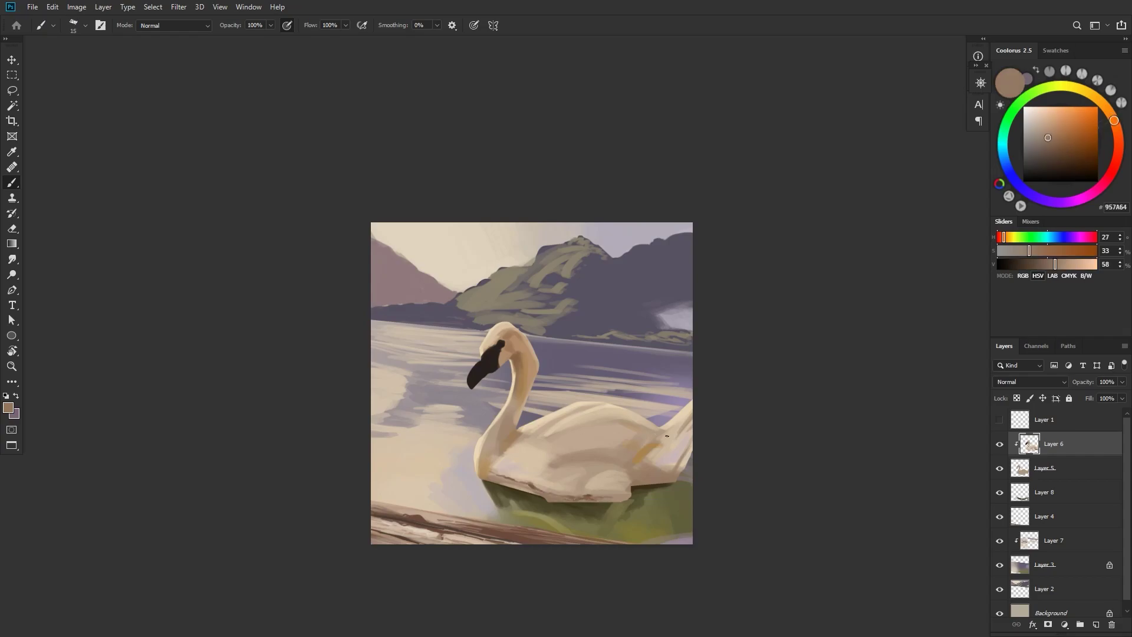
- Warm the swan's lower body shadows with ochre-brown #765D2A and sampled #876B48, enlarging the brush to 60
{"action": "left_click", "coordinate": [1092, 95]}
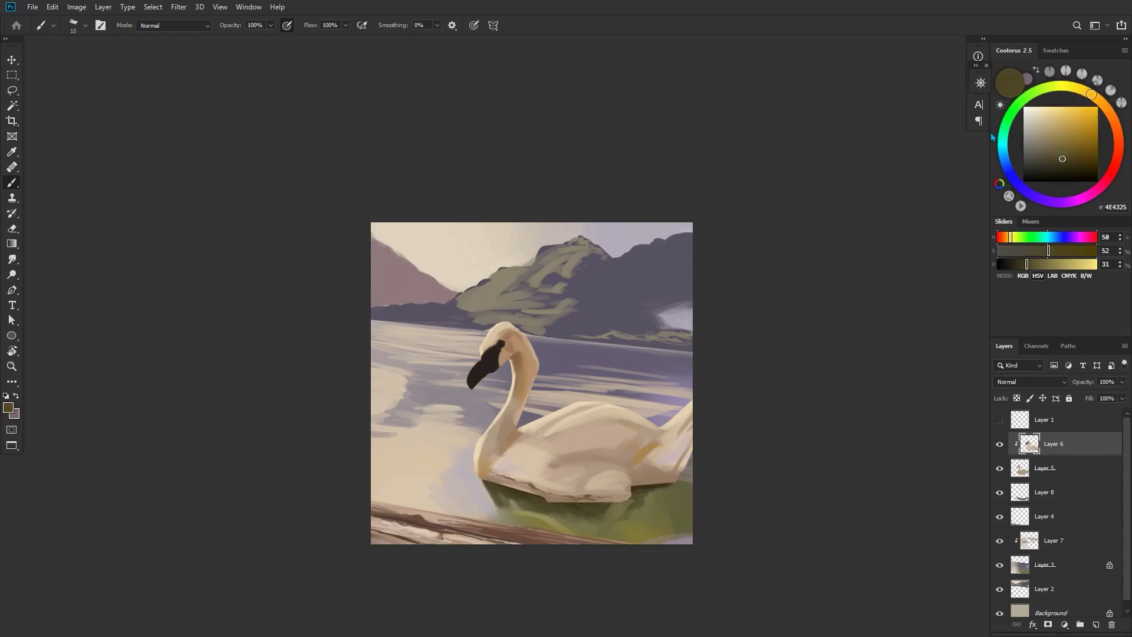
{"action": "left_click", "coordinate": [1073, 147]}
{"action": "key", "text": "bracketright"}
{"action": "key", "text": "bracketright"}
{"action": "key", "text": "bracketright"}
{"action": "left_click", "coordinate": [1076, 143]}
{"action": "left_click", "coordinate": [1098, 99]}
{"action": "left_click", "coordinate": [1071, 146]}
{"action": "key", "text": "bracketright"}
{"action": "key", "text": "bracketright"}
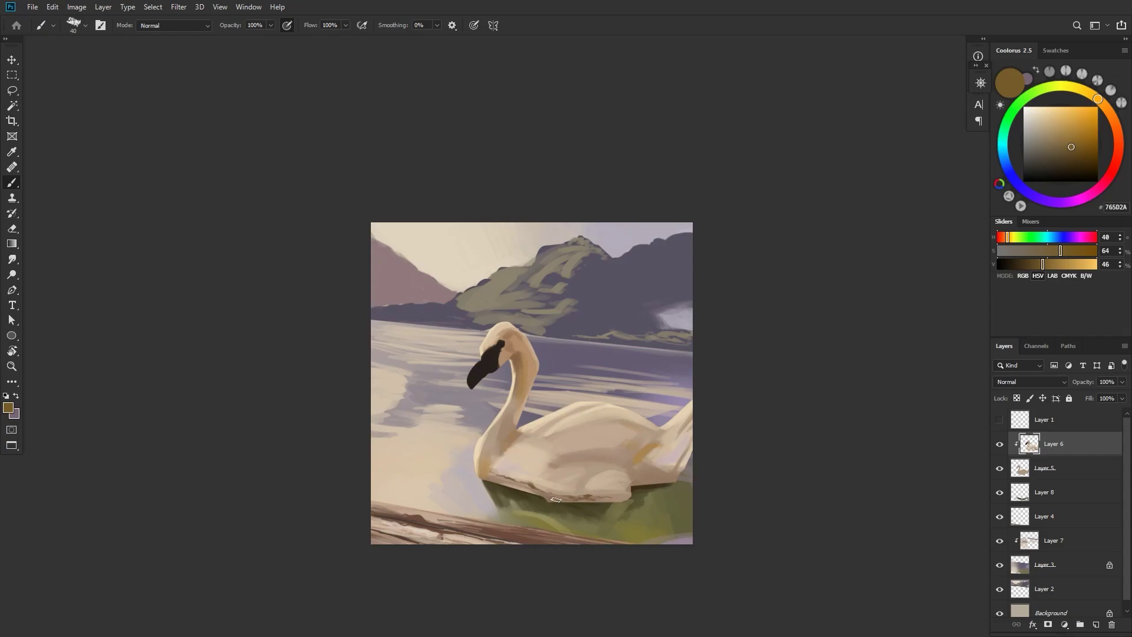
{"action": "key", "text": "bracketright"}
{"action": "key", "text": "bracketright"}
{"action": "left_click", "coordinate": [652, 483], "text": "alt"}
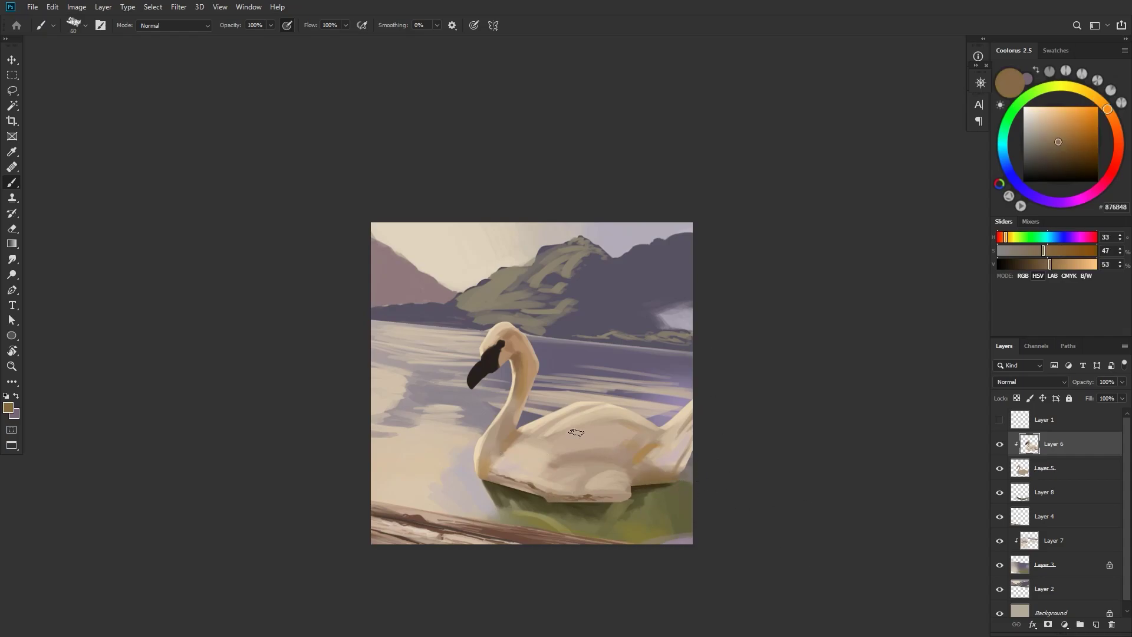
- Touch up the swan's neck with sampled cream #ECD8B7, reducing the brush to 10
{"action": "key", "text": "bracketleft"}
{"action": "key", "text": "bracketleft"}
{"action": "key", "text": "bracketleft"}
{"action": "key", "text": "bracketleft"}
{"action": "left_click", "coordinate": [518, 406], "text": "alt"}
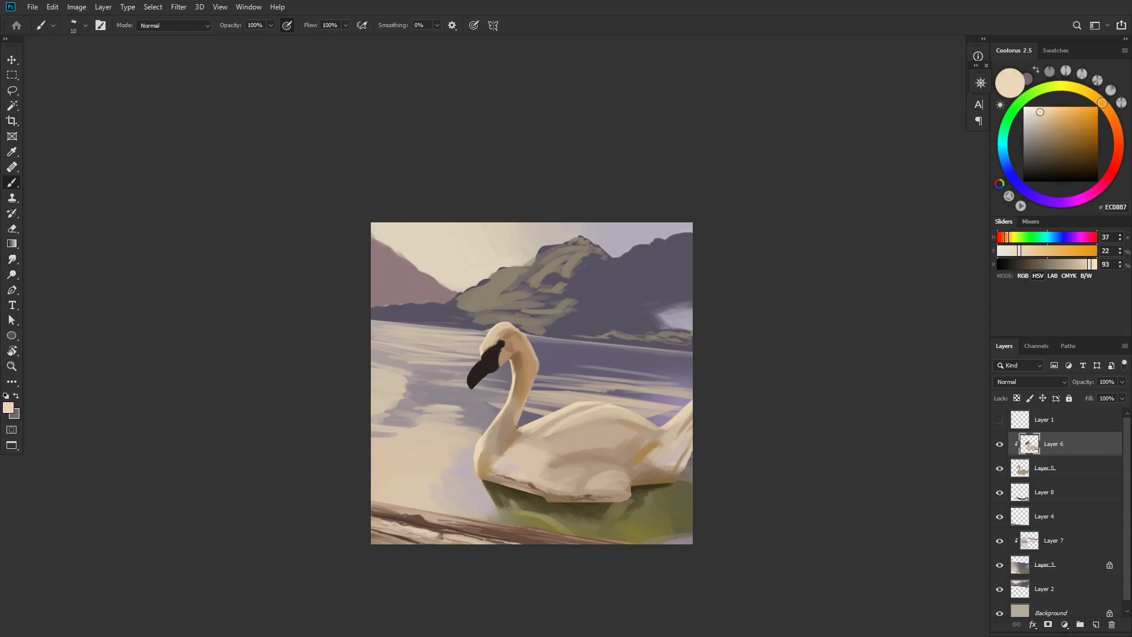
- Refine the swan's beak edge, cheek and head shading with sampled #26201D, #B08C6B, #9D7558 and #C5A888 at brush size 15 to 20
{"action": "left_click", "coordinate": [481, 349], "text": "alt"}
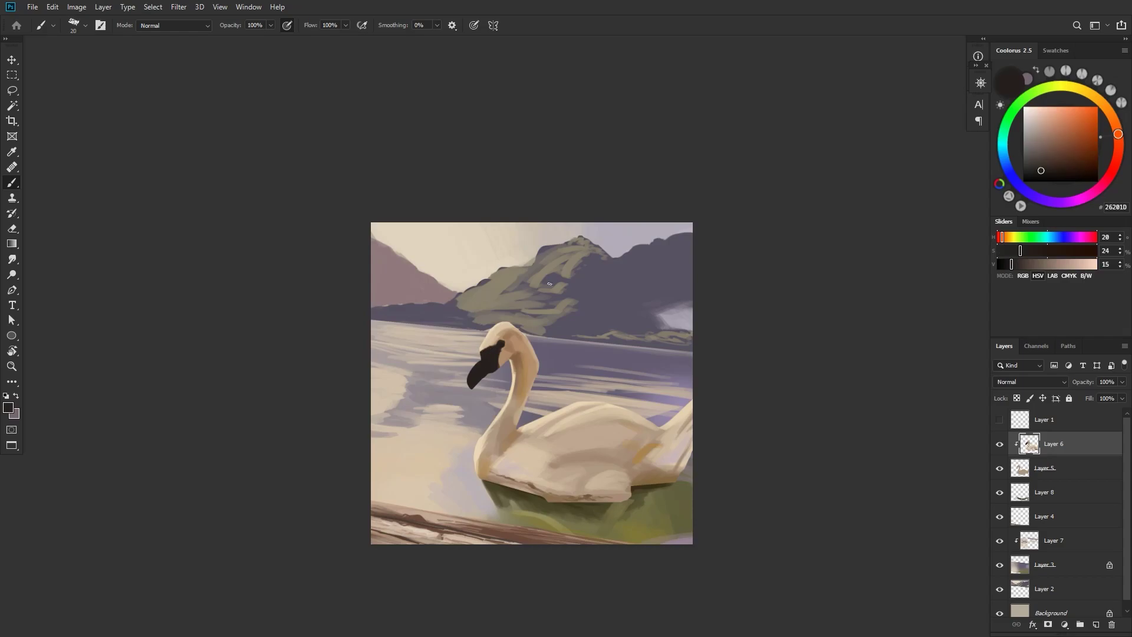
{"action": "left_click", "coordinate": [503, 351], "text": "alt"}
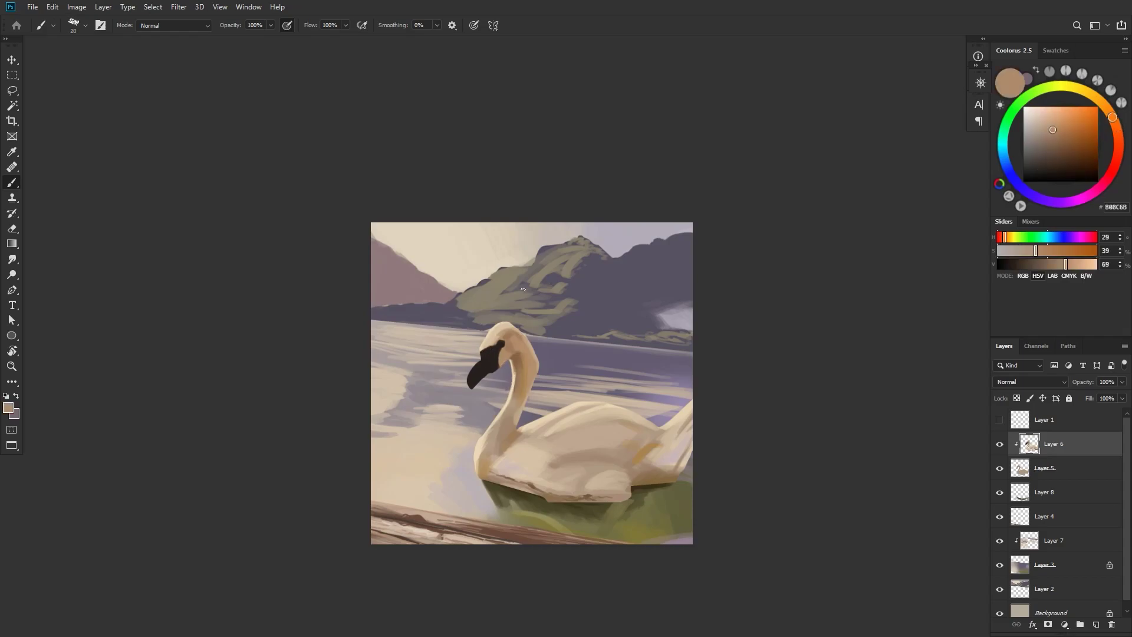
{"action": "left_click", "coordinate": [501, 369], "text": "alt"}
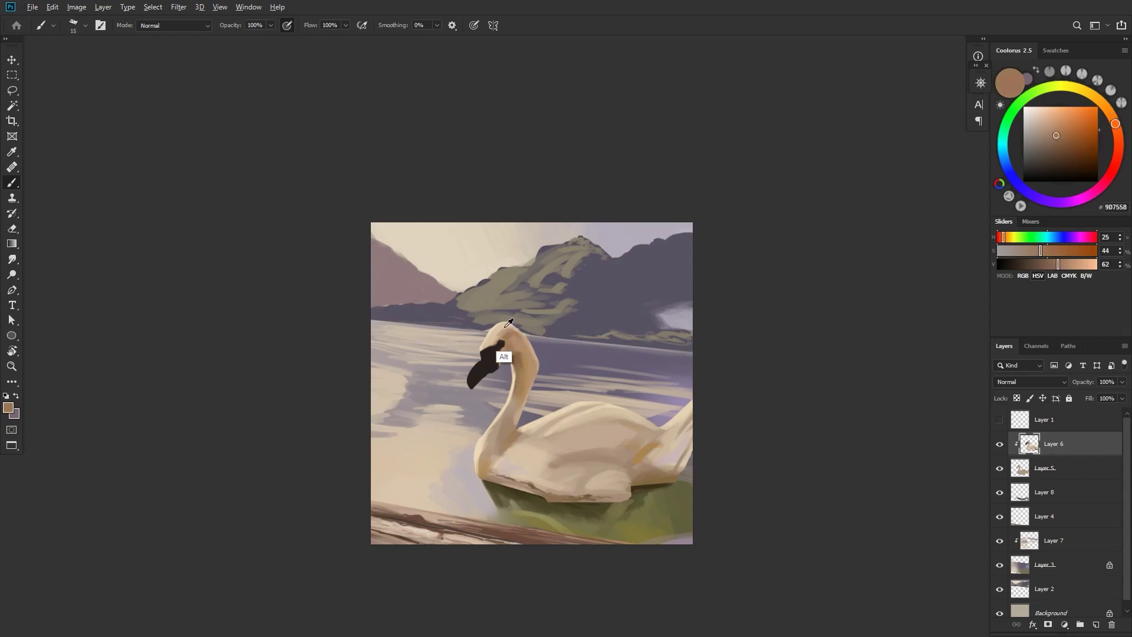
{"action": "left_click", "coordinate": [530, 348], "text": "alt"}
{"action": "key", "text": "bracketright"}
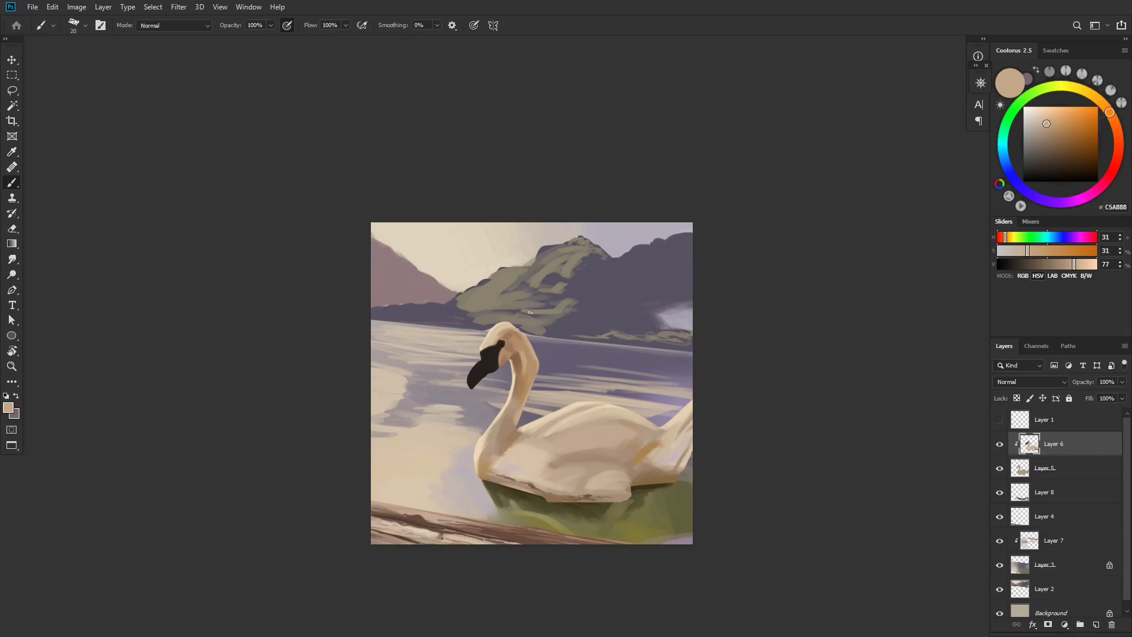
- Define the crease where the swan's neck meets the wing with sampled brown #856044 and cream #E4CFAF at brush size 20
{"action": "left_click", "coordinate": [527, 429], "text": "alt"}
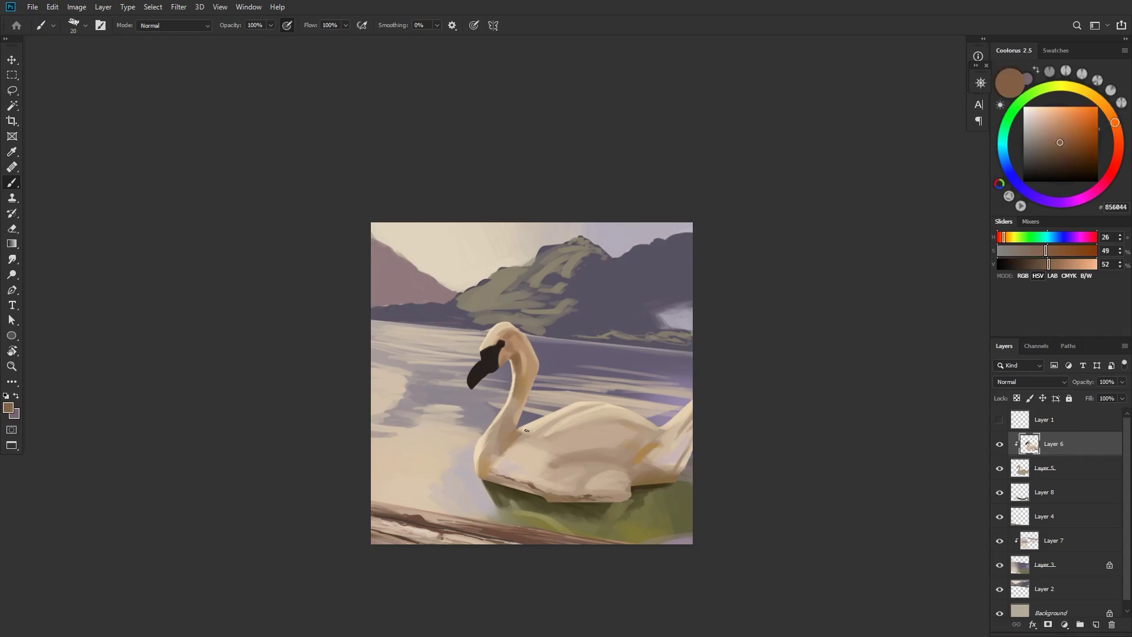
{"action": "left_click", "coordinate": [522, 428], "text": "alt"}
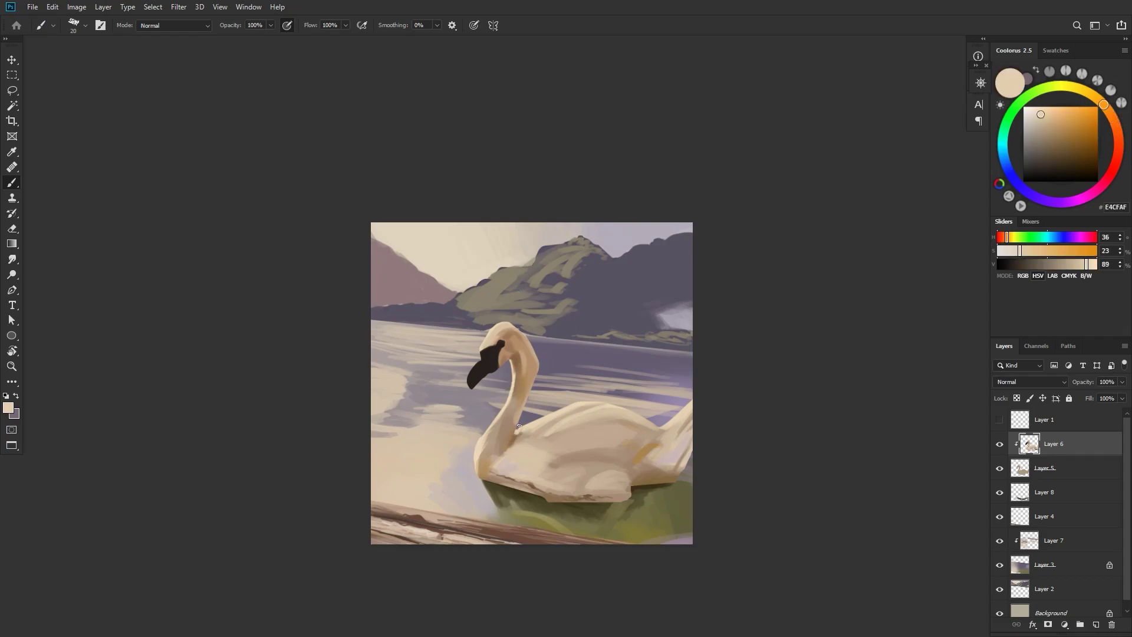
{"action": "left_click", "coordinate": [513, 468], "text": "alt"}
{"action": "left_click", "coordinate": [514, 435], "text": "alt"}
{"action": "left_click", "coordinate": [513, 441], "text": "alt"}
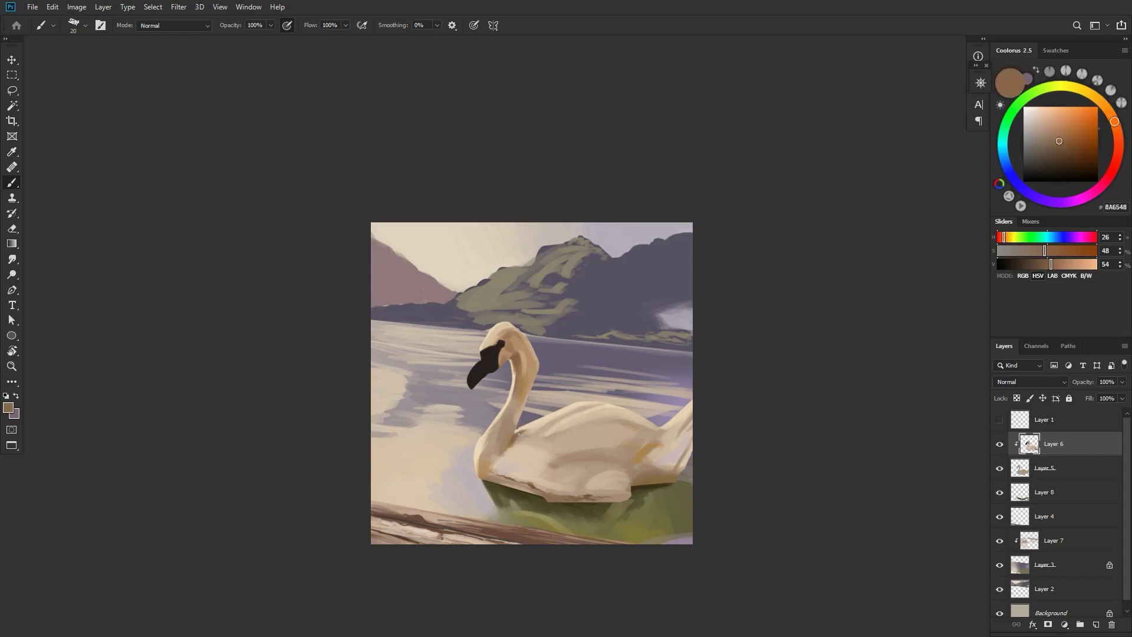
- Rework the swan's tail feathers with sampled pinkish grey #BCA6A9 and beige #C9B599 at brush size 40
{"action": "left_click", "coordinate": [596, 480], "text": "alt"}
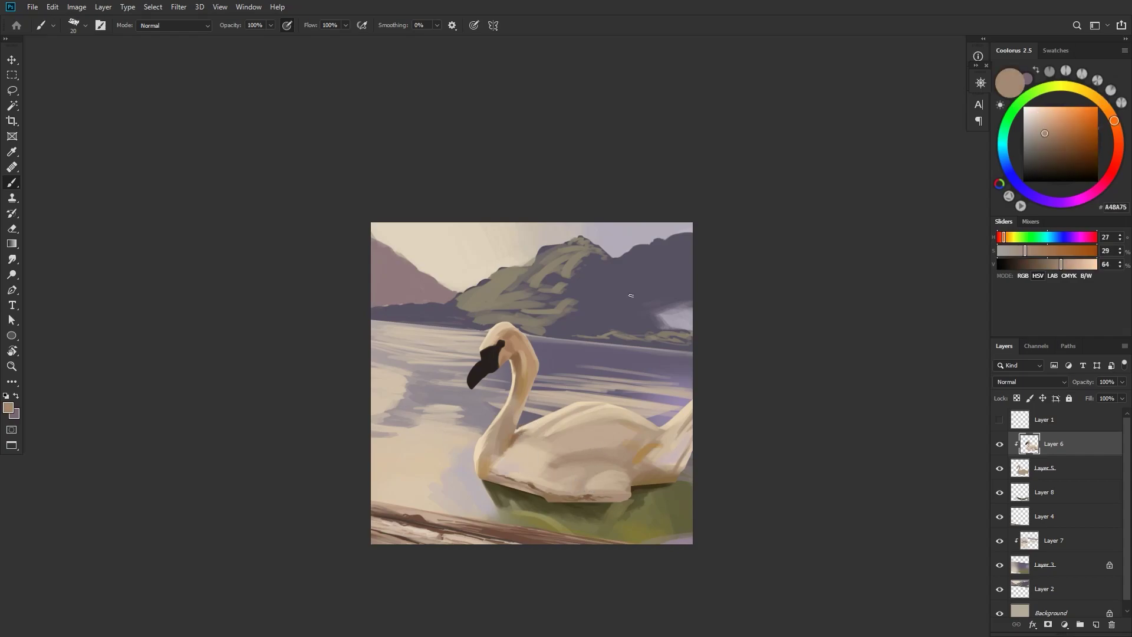
{"action": "left_click", "coordinate": [679, 419], "text": "alt"}
{"action": "left_click", "coordinate": [671, 453], "text": "alt"}
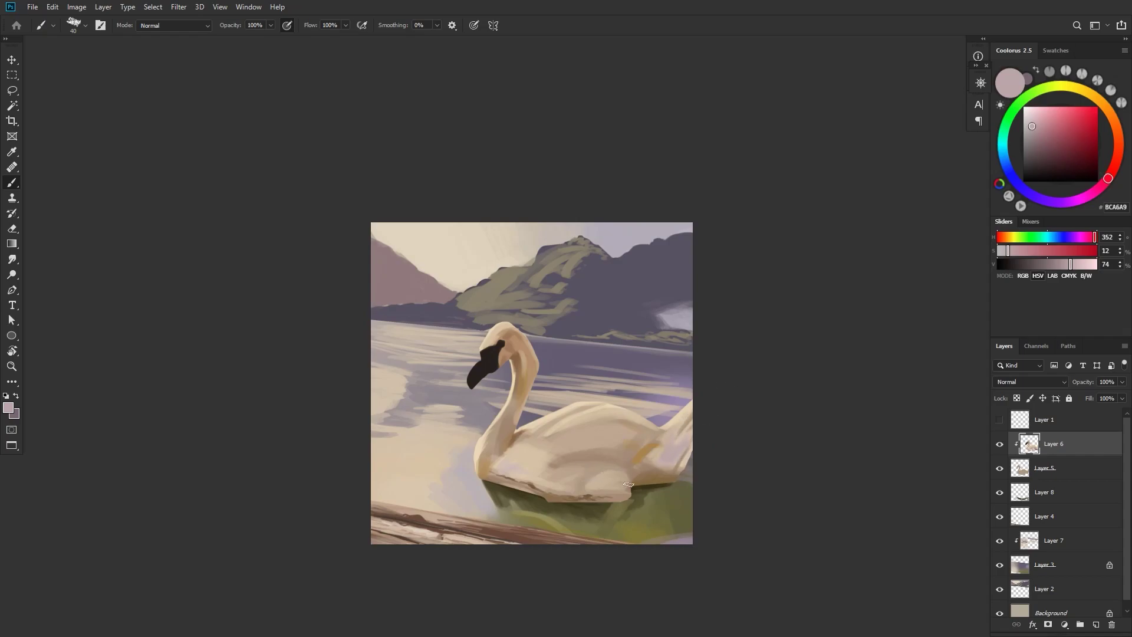
{"action": "left_click", "coordinate": [653, 454], "text": "alt"}
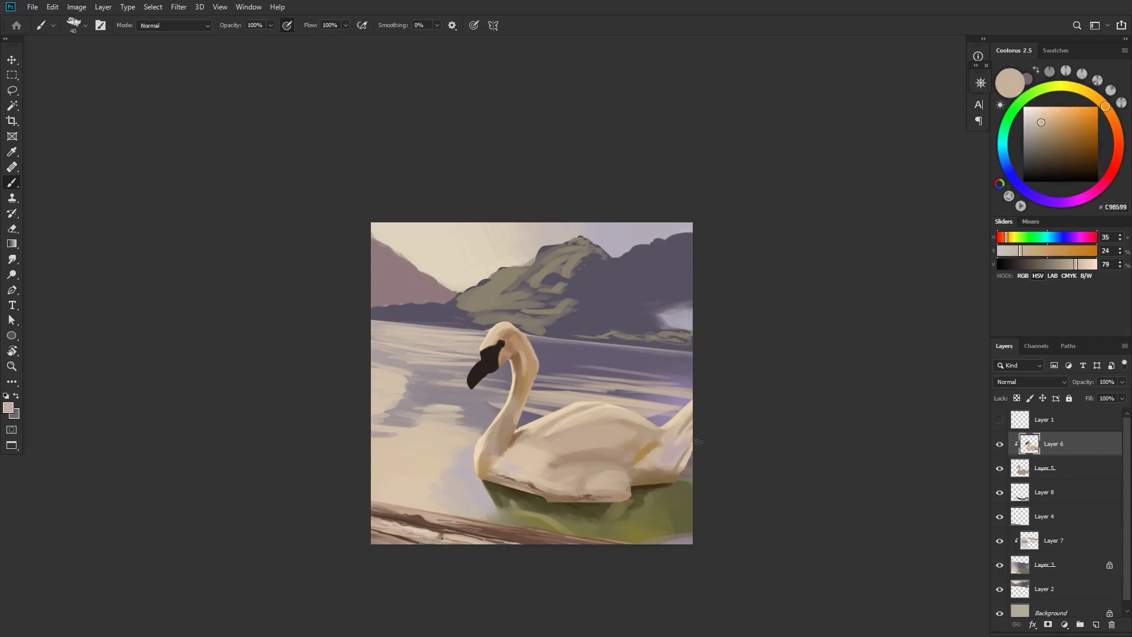
- Shade the swan's flank and wing with sampled beige-brown #AA917C at brush size 30
{"action": "key", "text": "bracketleft"}
{"action": "key", "text": "bracketleft"}
{"action": "key", "text": "bracketleft"}
{"action": "key", "text": "bracketleft"}
{"action": "key", "text": "bracketleft"}
{"action": "left_click", "coordinate": [613, 480], "text": "alt"}
{"action": "key", "text": "bracketright"}
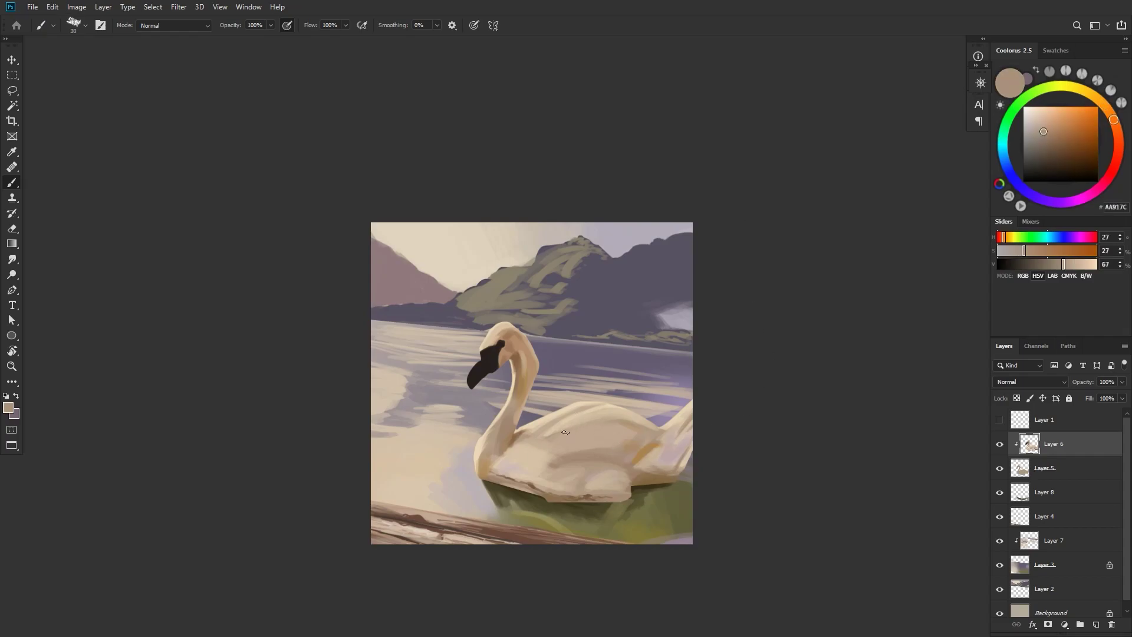
- Blend the shadow across the swan's wing with sampled beige #BDA690, enlarging the brush to 50
{"action": "left_click", "coordinate": [597, 448], "text": "alt"}
{"action": "left_click", "coordinate": [651, 468], "text": "alt"}
{"action": "key", "text": "bracketleft"}
{"action": "key", "text": "bracketleft"}
{"action": "key", "text": "bracketleft"}
{"action": "key", "text": "bracketright"}
{"action": "key", "text": "bracketright"}
{"action": "key", "text": "bracketright"}
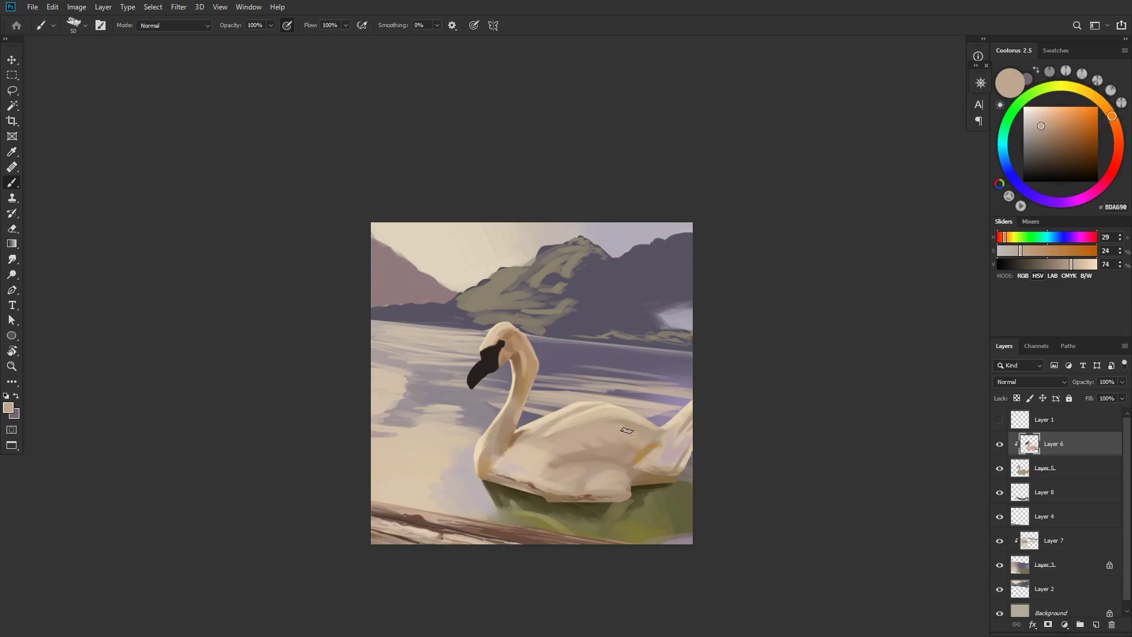
- Clean up the base of the tail with sampled beige #CDB99D at brush size 25, and check the painting mirrored
{"action": "left_click", "coordinate": [651, 489], "text": "alt"}
{"action": "key", "text": "bracketleft"}
{"action": "left_click", "coordinate": [651, 458], "text": "alt"}
{"action": "left_click", "coordinate": [676, 452], "text": "alt"}
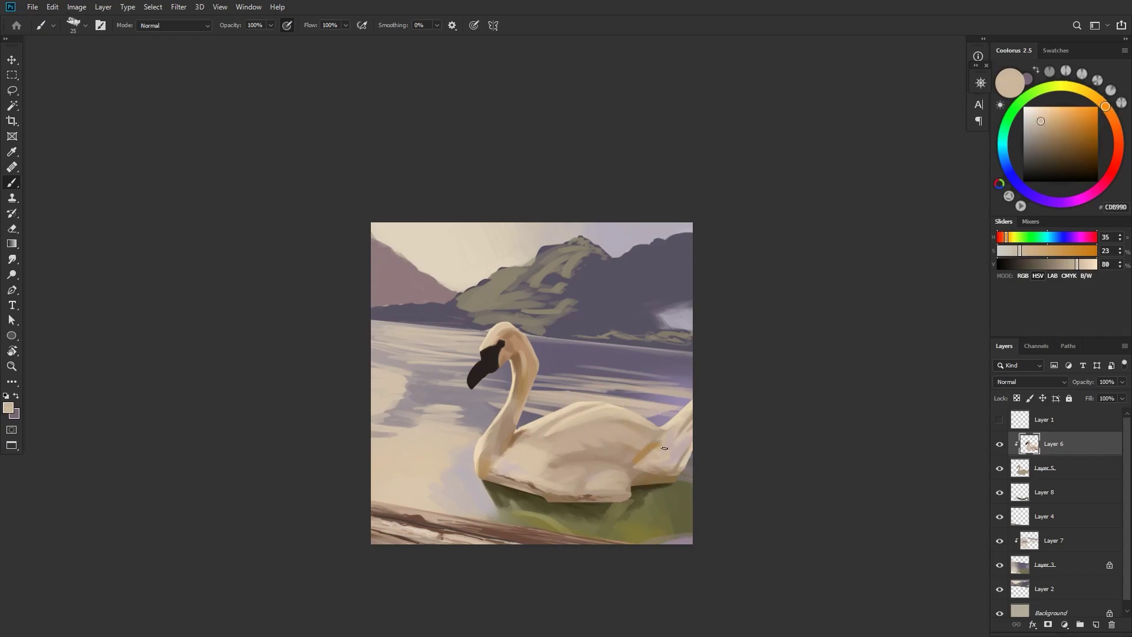
{"action": "key", "text": "ctrl+shift+h"}
{"action": "key", "text": "ctrl+shift+h"}
- Reshape the rounded rear flank with sampled cream #D7C2A6 at brush size 40 and beige #AE9881 at size 25
{"action": "left_click", "coordinate": [530, 465], "text": "alt"}
{"action": "key", "text": "bracketright"}
{"action": "key", "text": "bracketright"}
{"action": "key", "text": "bracketright"}
{"action": "left_click_drag", "start_coordinate": [620, 493], "coordinate": [609, 492]}
{"action": "left_click", "coordinate": [625, 488]}
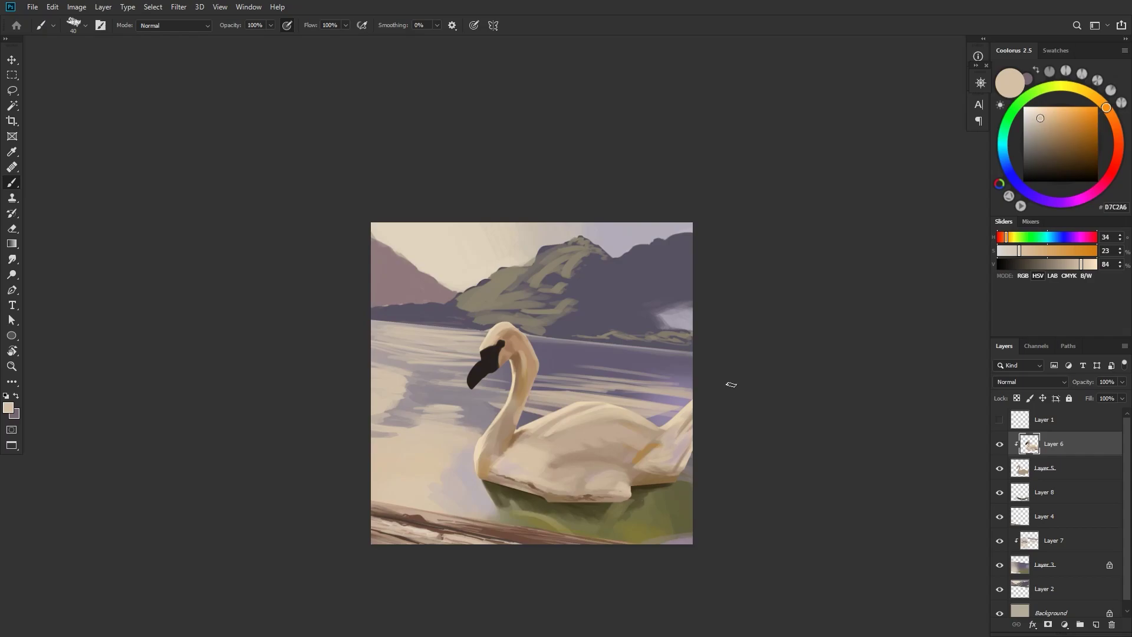
{"action": "left_click", "coordinate": [628, 495], "text": "alt"}
{"action": "key", "text": "bracketleft"}
{"action": "key", "text": "bracketleft"}
{"action": "key", "text": "bracketleft"}
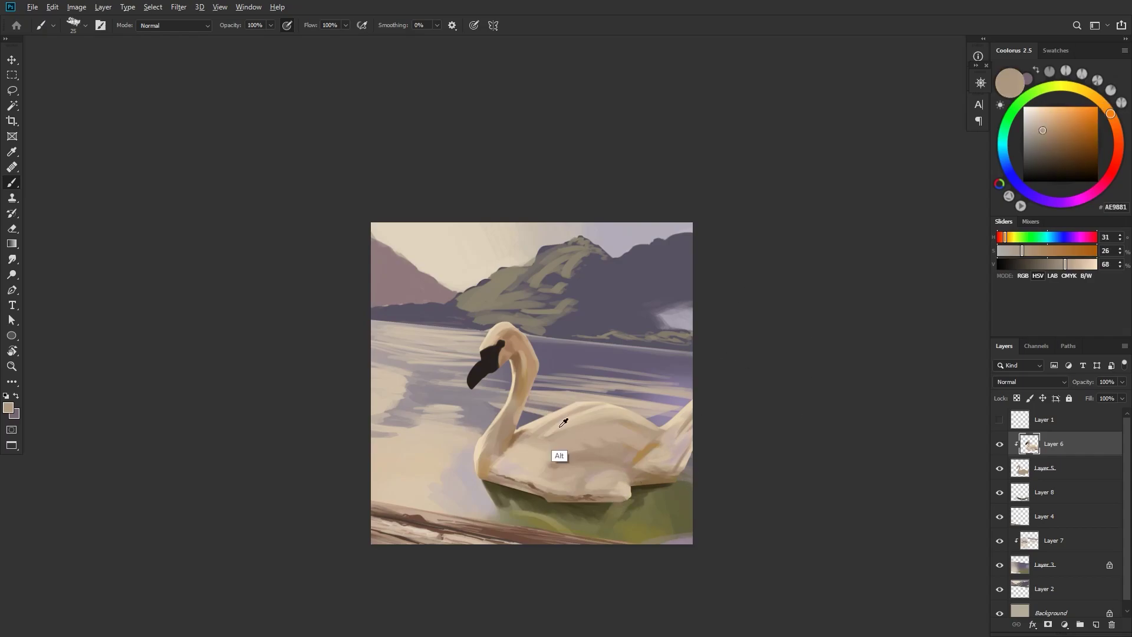
- Smooth the swan's wing and side with sampled cream #E7D3B2 and beige #BCA58F, enlarging the brush to 50
{"action": "left_click", "coordinate": [559, 451], "text": "alt"}
{"action": "key", "text": "bracketright"}
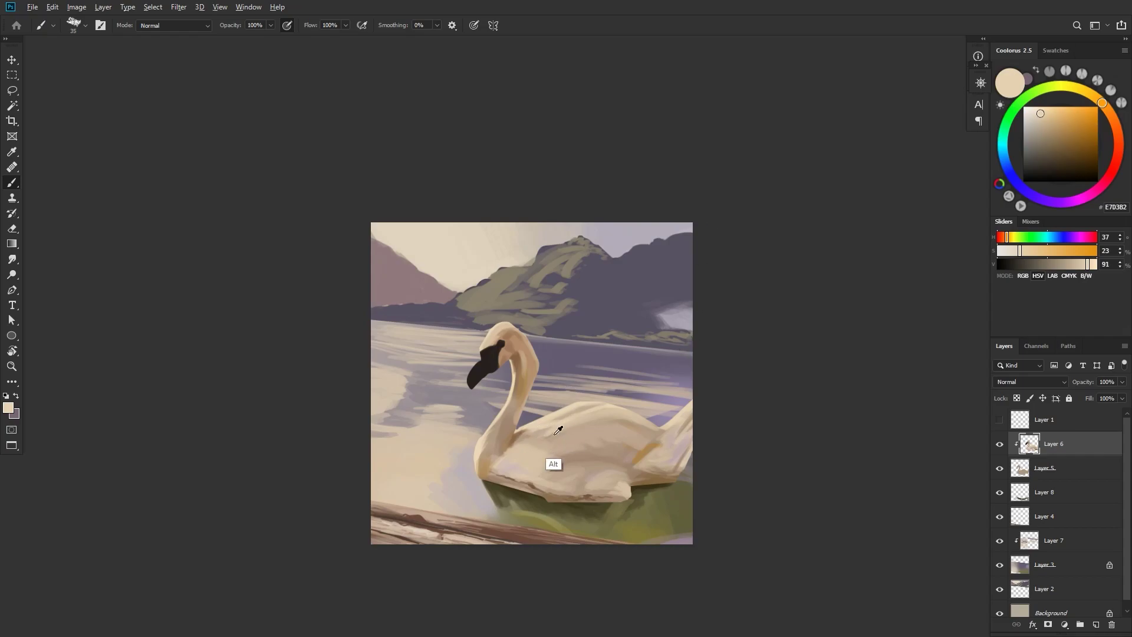
{"action": "left_click", "coordinate": [554, 463], "text": "alt"}
{"action": "key", "text": "bracketright"}
{"action": "key", "text": "bracketright"}
{"action": "key", "text": "bracketright"}
{"action": "left_click", "coordinate": [559, 423], "text": "alt"}
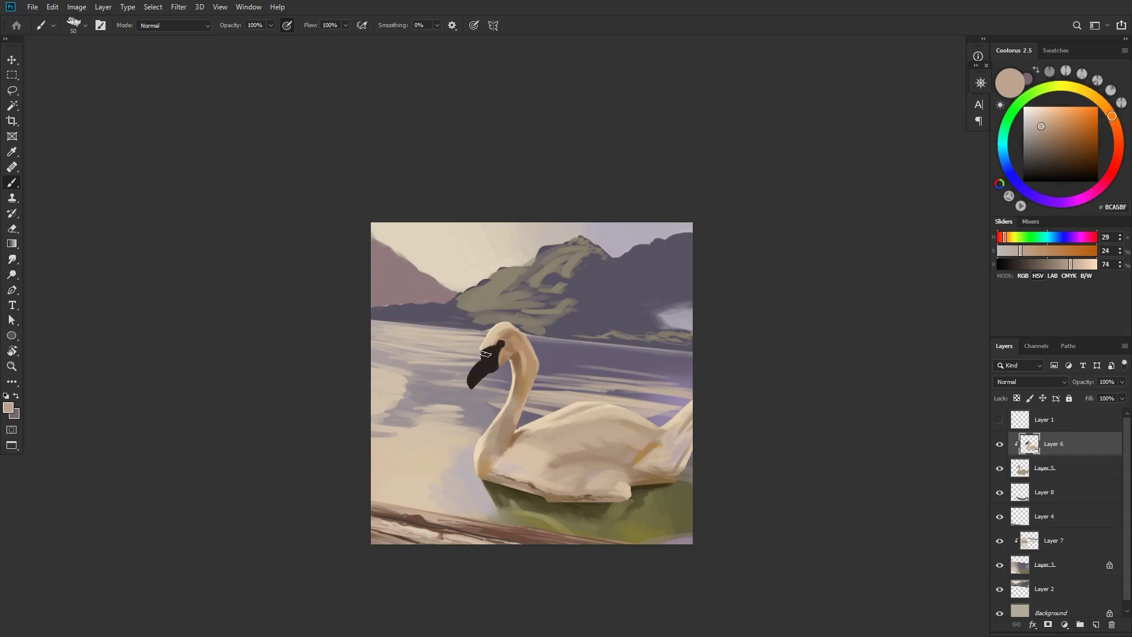
- Paint the swan's beak reddish brown #823C25, leaving its tip and base dark
{"action": "left_click", "coordinate": [1118, 138]}
{"action": "left_click", "coordinate": [1072, 147]}
{"action": "left_click_drag", "start_coordinate": [1073, 147], "coordinate": [1077, 143]}
{"action": "left_click", "coordinate": [1119, 144]}
{"action": "mouse_move", "coordinate": [486, 377]}
{"action": "left_mouse_down"}
{"action": "mouse_move", "coordinate": [474, 376]}
{"action": "mouse_move", "coordinate": [485, 369]}
{"action": "left_mouse_up"}
{"action": "key", "text": "bracketleft"}
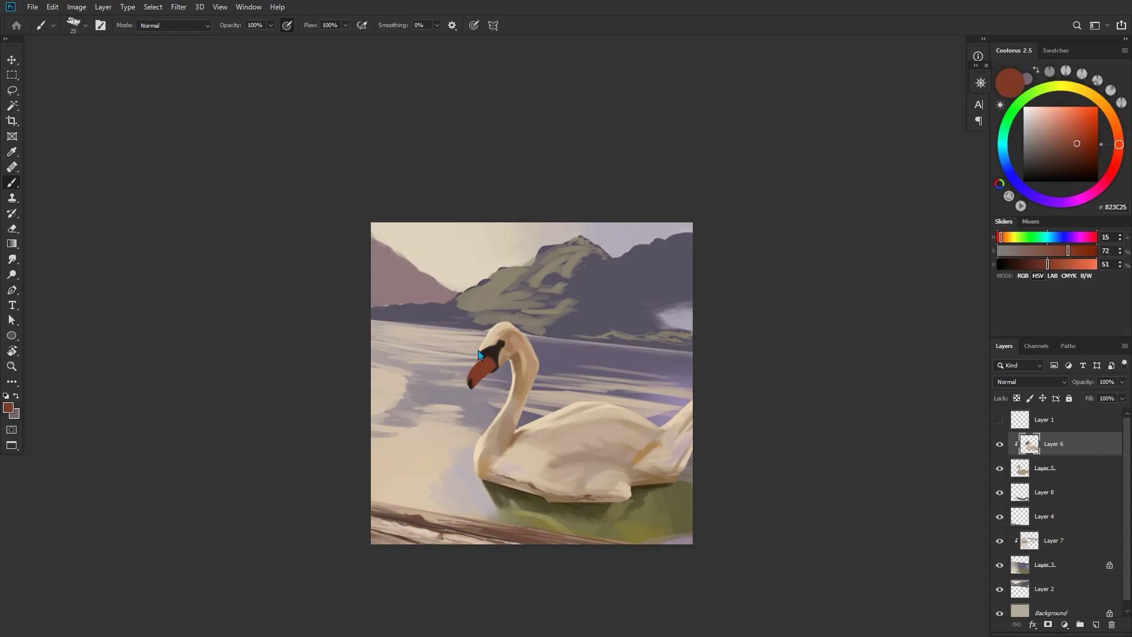
- Try a pale pink highlight stroke along the beak's front edge, and undo it
{"action": "left_click", "coordinate": [1045, 117]}
{"action": "left_click", "coordinate": [1117, 133]}
{"action": "left_click", "coordinate": [1115, 165]}
{"action": "key", "text": "["}
{"action": "key", "text": "["}
{"action": "left_click_drag", "start_coordinate": [470, 383], "coordinate": [475, 367]}
{"action": "key", "text": "ctrl+z"}
- Mix muted pink #CC9EA3 for the beak, and sharpen the beak's tip with sampled near-black #28211E at brush size 15
{"action": "left_click", "coordinate": [1041, 118]}
{"action": "left_click", "coordinate": [1108, 177]}
{"action": "left_click", "coordinate": [1040, 121]}
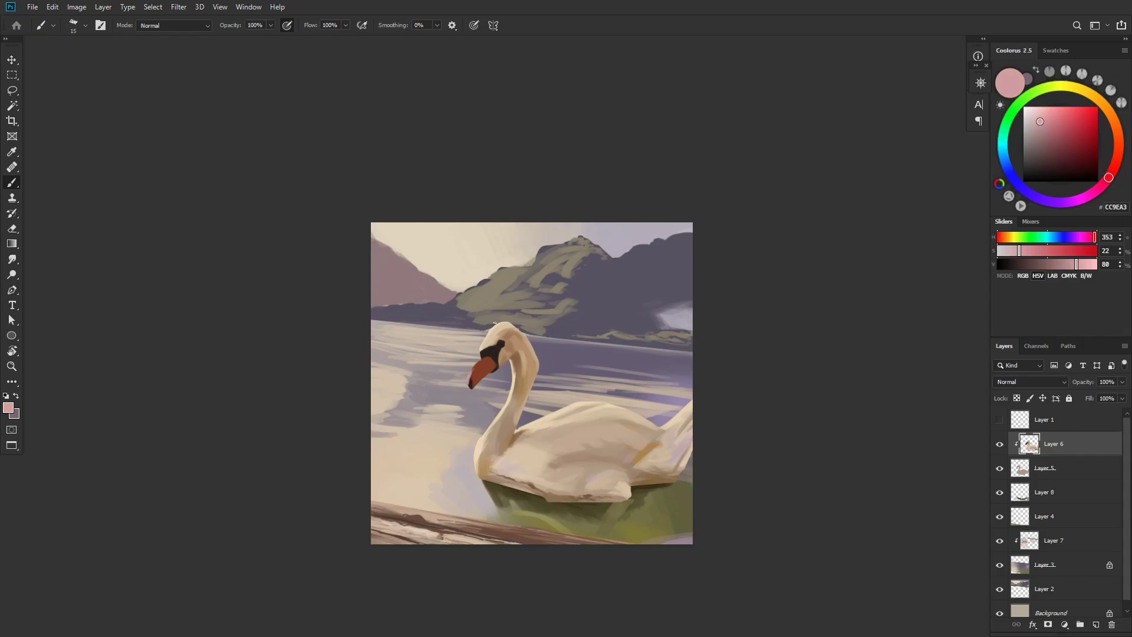
{"action": "left_click", "coordinate": [472, 391], "text": "alt"}
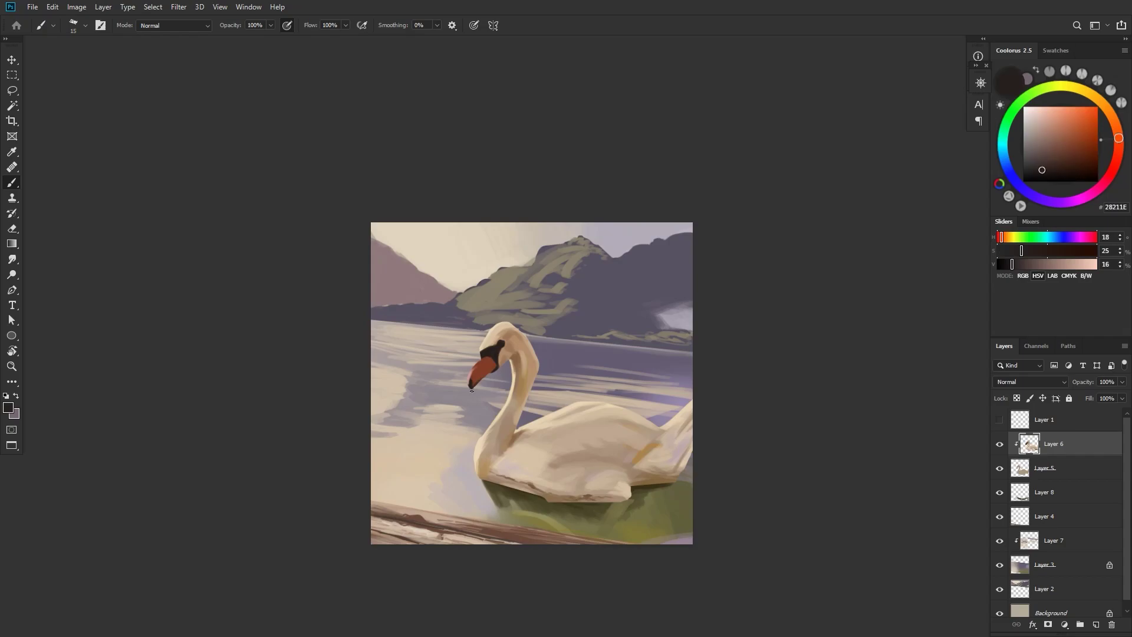
- Lighten the upper plane of the beak with brighter red #B04F3B at brush size 20
{"action": "left_click", "coordinate": [486, 396], "text": "alt"}
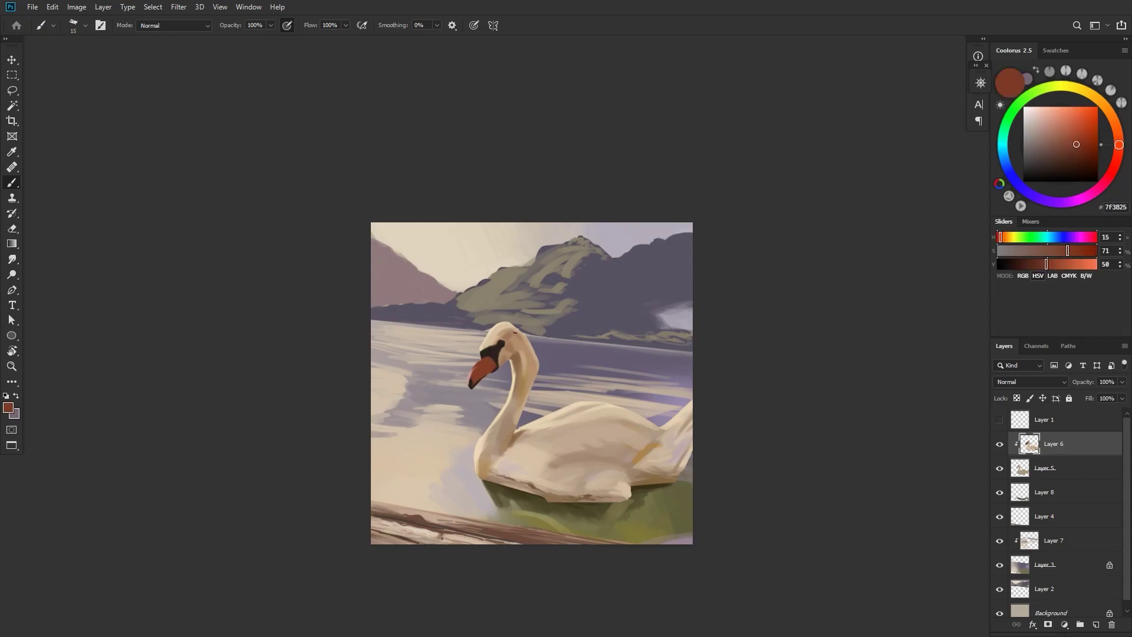
{"action": "left_click_drag", "start_coordinate": [1076, 144], "coordinate": [1073, 130]}
{"action": "left_click_drag", "start_coordinate": [1118, 145], "coordinate": [1118, 154]}
{"action": "key", "text": "bracketright"}
{"action": "key", "text": "bracketright"}
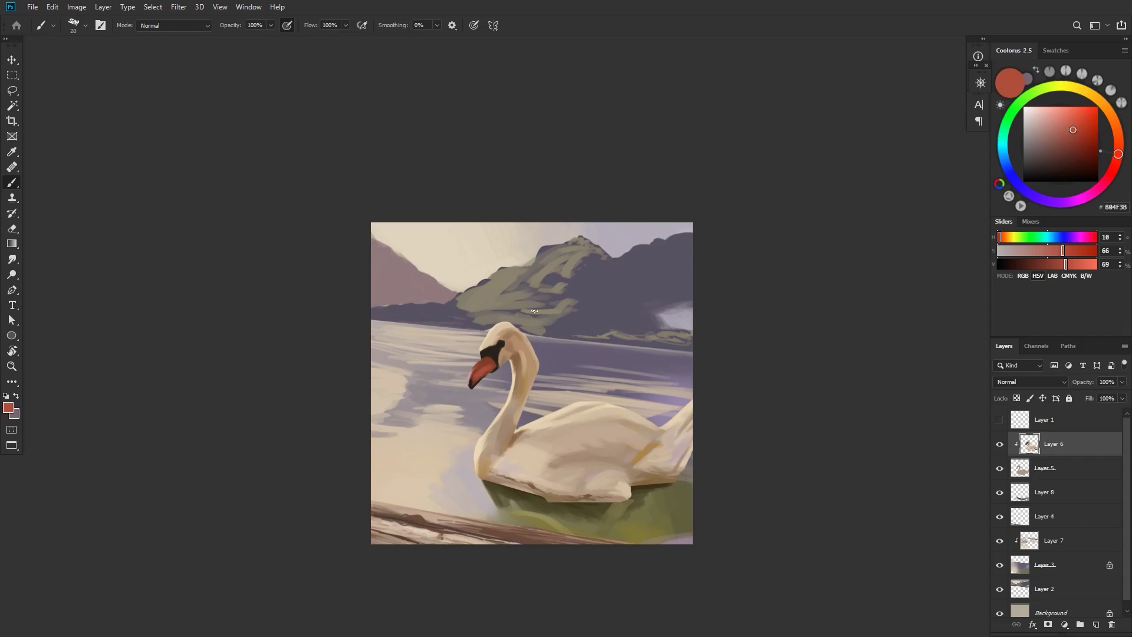
- Detail the dark face patch and add the beak's nostril with dark browns #342926, #4A3936 and #27201D, reducing the brush to 10
{"action": "left_click", "coordinate": [495, 343], "text": "alt"}
{"action": "left_click", "coordinate": [493, 355], "text": "alt"}
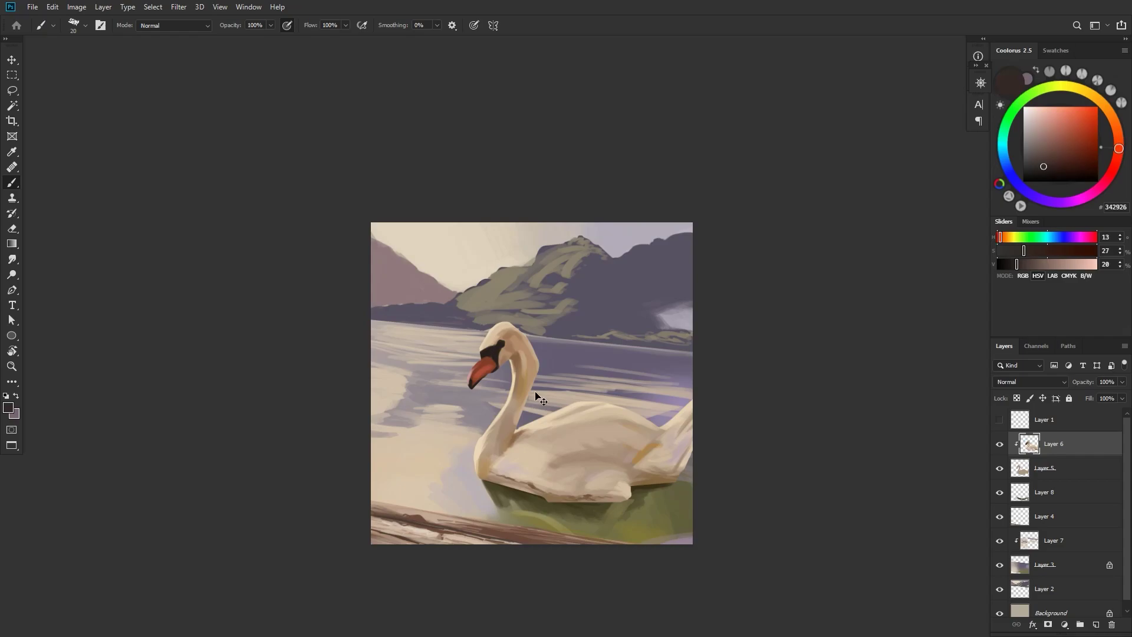
{"action": "left_click", "coordinate": [493, 356], "text": "alt"}
{"action": "key", "text": "bracketleft"}
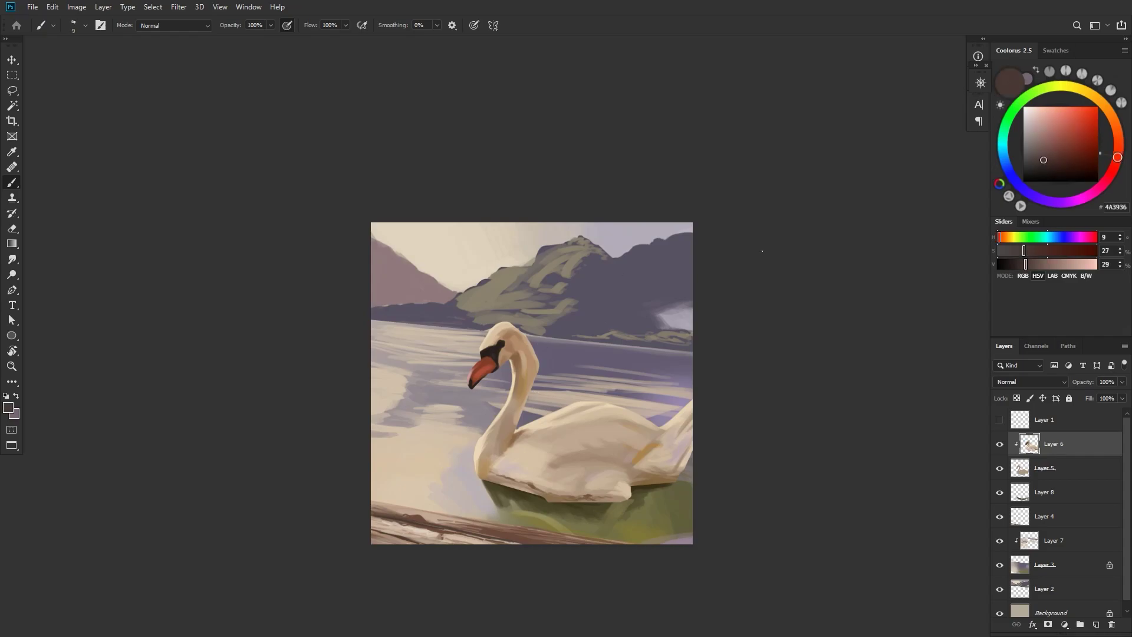
{"action": "key", "text": "bracketright"}
{"action": "key", "text": "bracketright"}
{"action": "left_click", "coordinate": [494, 347], "text": "alt"}
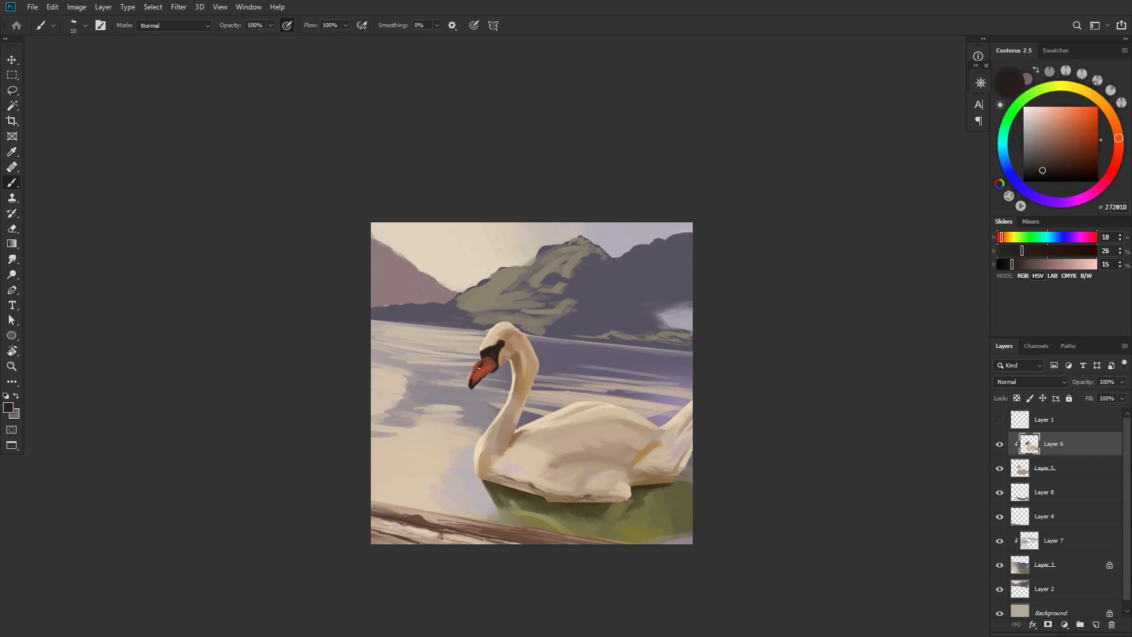
- Mirror the painting, merge the swan's shading layer with its base layer, and select the reflection layer, Layer 8
{"action": "key", "text": "ctrl+shift+h"}
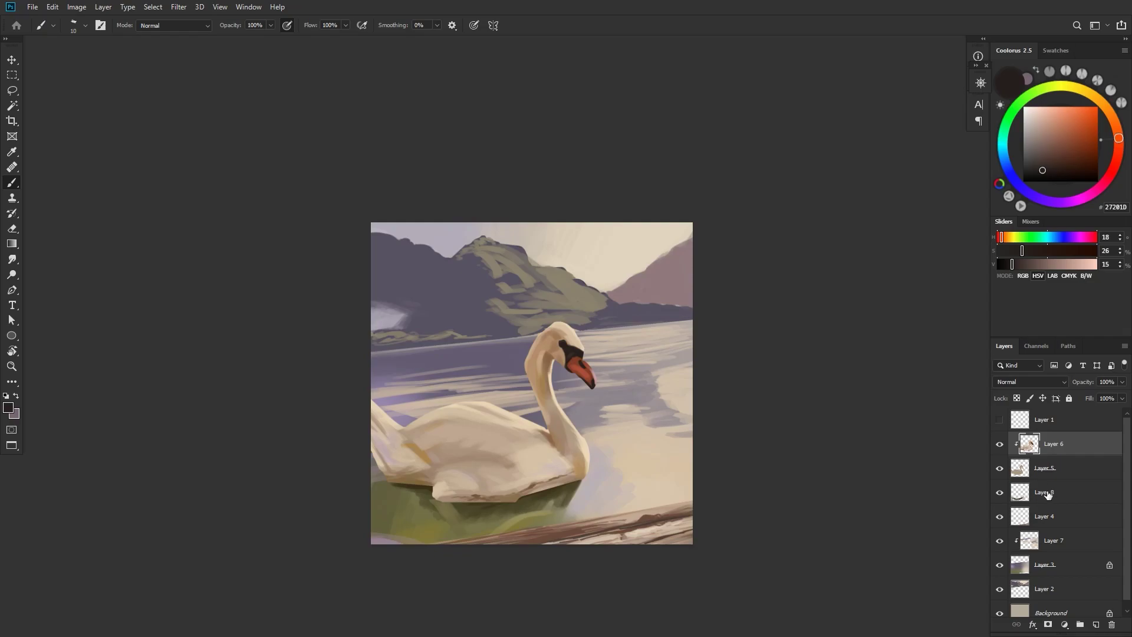
{"action": "right_click", "coordinate": [1080, 463]}
{"action": "left_click", "coordinate": [1096, 450], "text": "shift"}
{"action": "right_click", "coordinate": [1097, 450]}
{"action": "left_click", "coordinate": [971, 465]}
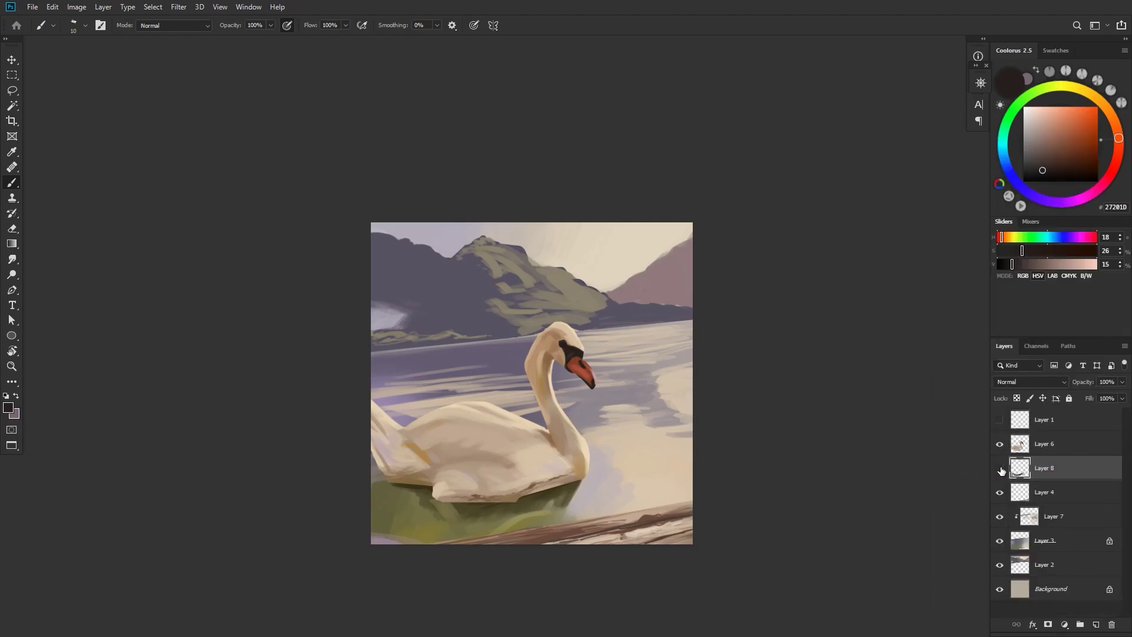
- Deepen the green reflection beneath the swan on Layer 8 with sampled olives #727048 and #484227, reducing the brush to 30
{"action": "key", "text": "]"}
{"action": "key", "text": "]"}
{"action": "key", "text": "]"}
{"action": "key", "text": "]"}
{"action": "key", "text": "]"}
{"action": "key", "text": "]"}
{"action": "key", "text": "]"}
{"action": "key", "text": "]"}
{"action": "key", "text": "]"}
{"action": "left_click", "coordinate": [387, 500], "text": "alt"}
{"action": "key", "text": "bracketleft"}
{"action": "key", "text": "bracketleft"}
{"action": "key", "text": "bracketleft"}
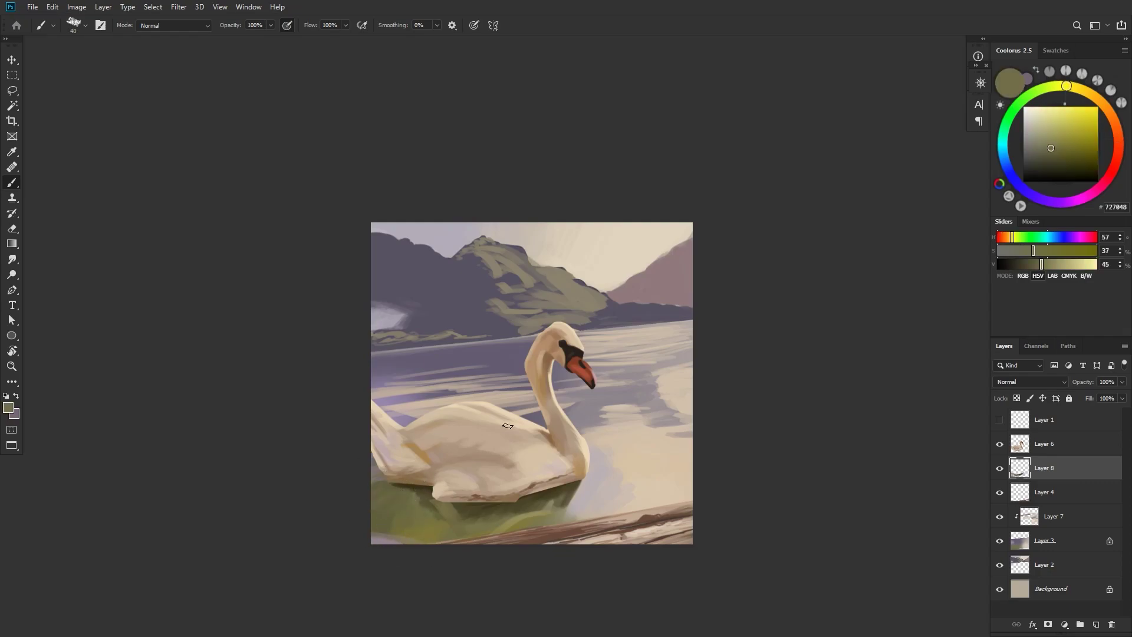
{"action": "left_click", "coordinate": [560, 500], "text": "alt"}
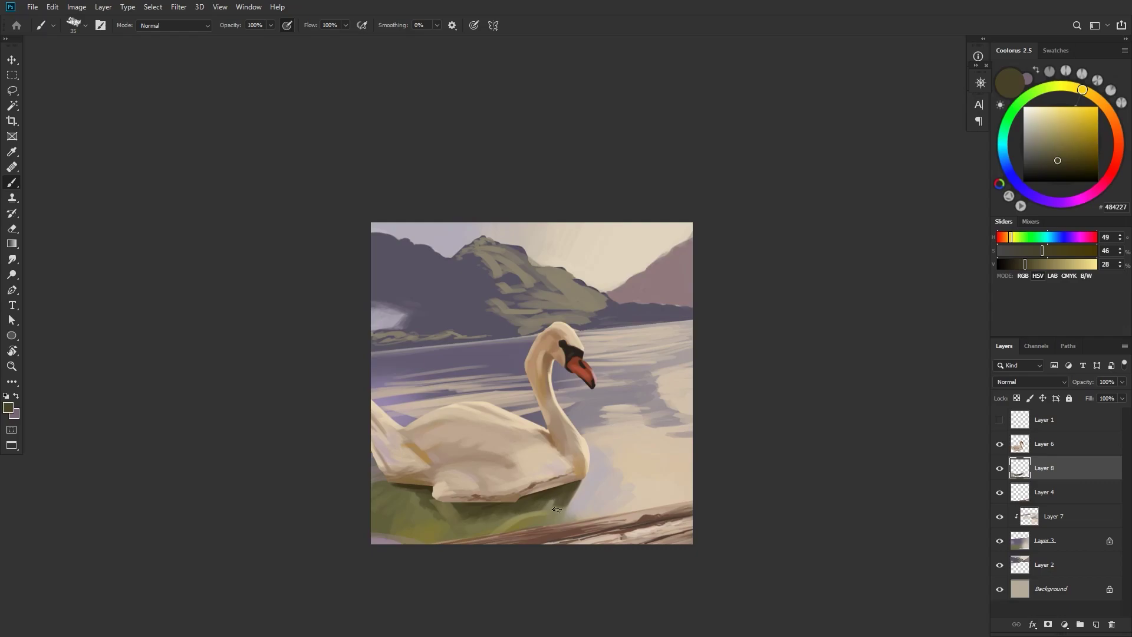
- Soften the green reflection's edge with sampled olive #5A543A and pale grey #B8B0B2, protecting the wooden strip with an inverted lasso selection
{"action": "left_click", "coordinate": [584, 480], "text": "alt"}
{"action": "left_click", "coordinate": [569, 503], "text": "alt"}
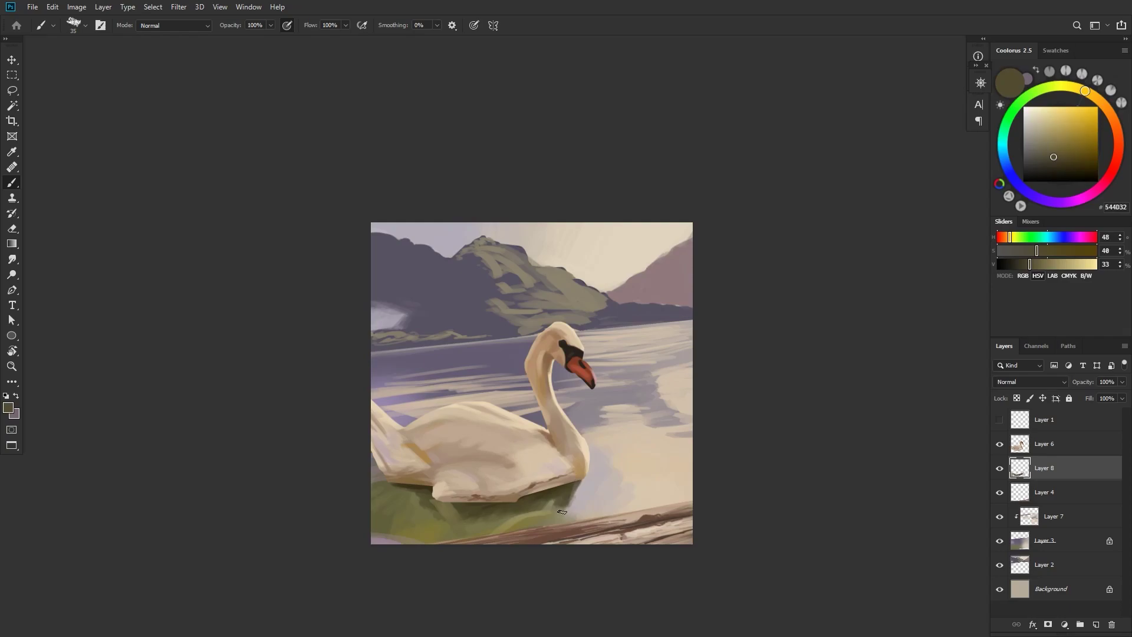
{"action": "key", "text": "l"}
{"action": "mouse_move", "coordinate": [432, 545]}
{"action": "left_mouse_down"}
{"action": "mouse_move", "coordinate": [469, 538]}
{"action": "mouse_move", "coordinate": [399, 589]}
{"action": "mouse_move", "coordinate": [413, 560]}
{"action": "left_mouse_up"}
{"action": "key", "text": "ctrl+shift+i"}
{"action": "key", "text": "b"}
{"action": "left_click", "coordinate": [567, 504], "text": "alt"}
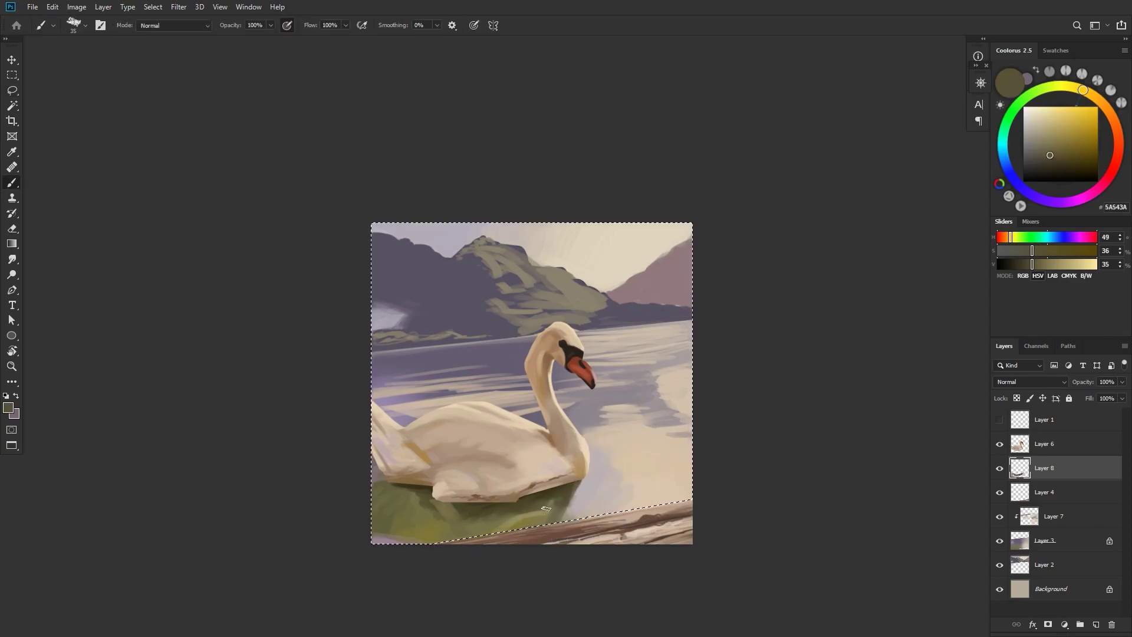
{"action": "left_click", "coordinate": [552, 519], "text": "alt"}
{"action": "left_click", "coordinate": [613, 474], "text": "alt"}
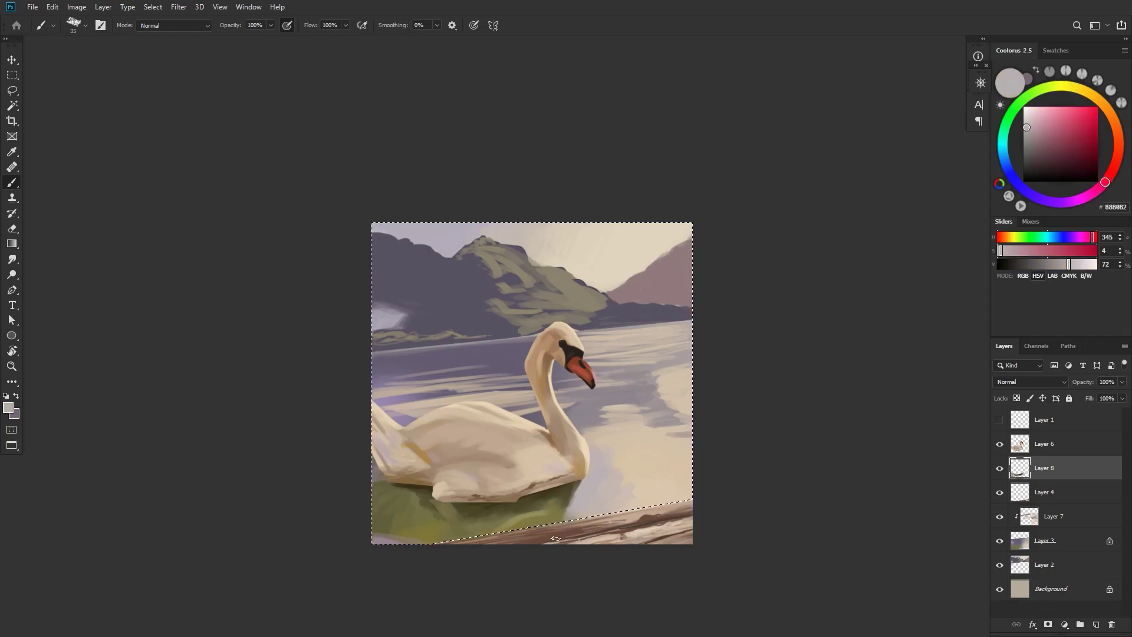
{"action": "key", "text": "ctrl+d"}
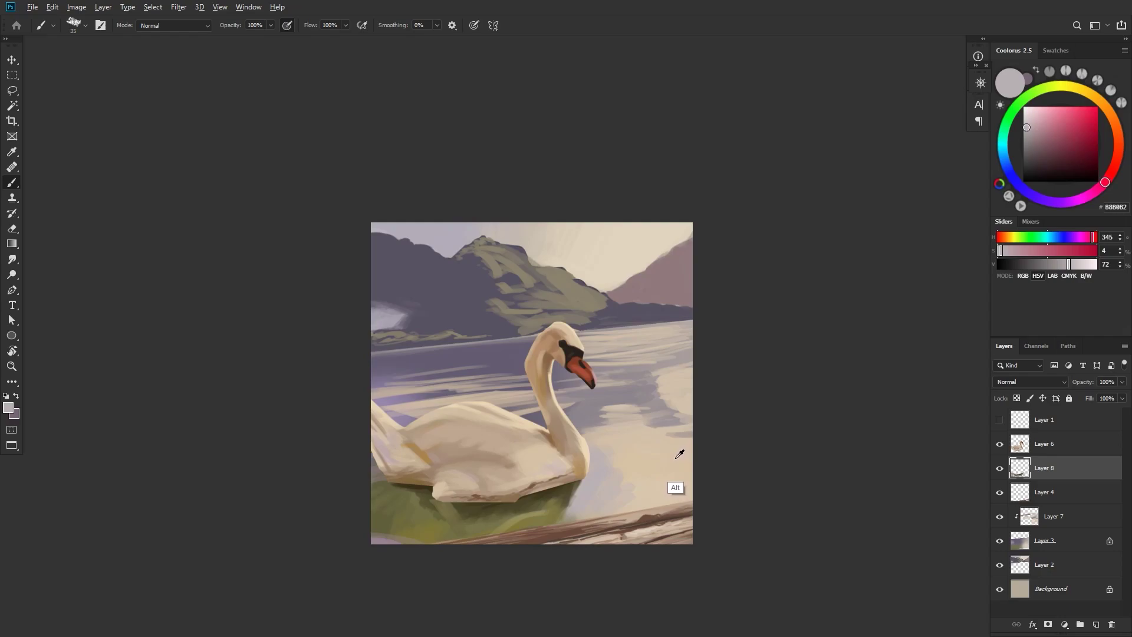
- Blend the pale water in front of the swan with sampled tones such as #CCBDAF and a larger brush, keeping the wooden strip outside the selection
{"action": "left_click", "coordinate": [628, 489], "text": "alt"}
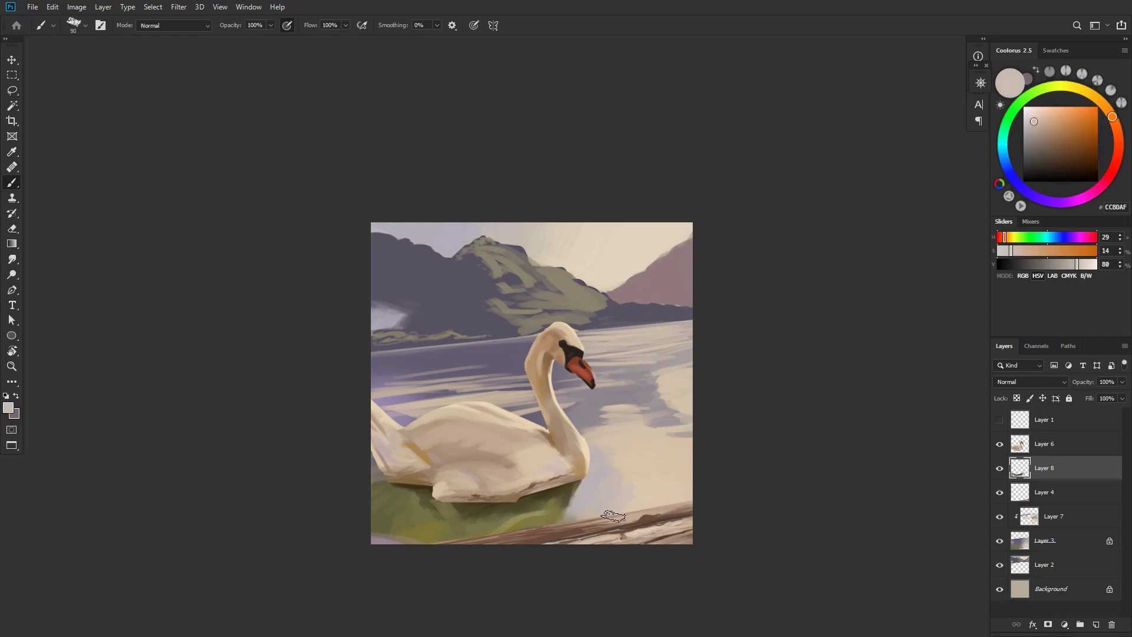
{"action": "left_click", "coordinate": [1018, 468], "text": "ctrl"}
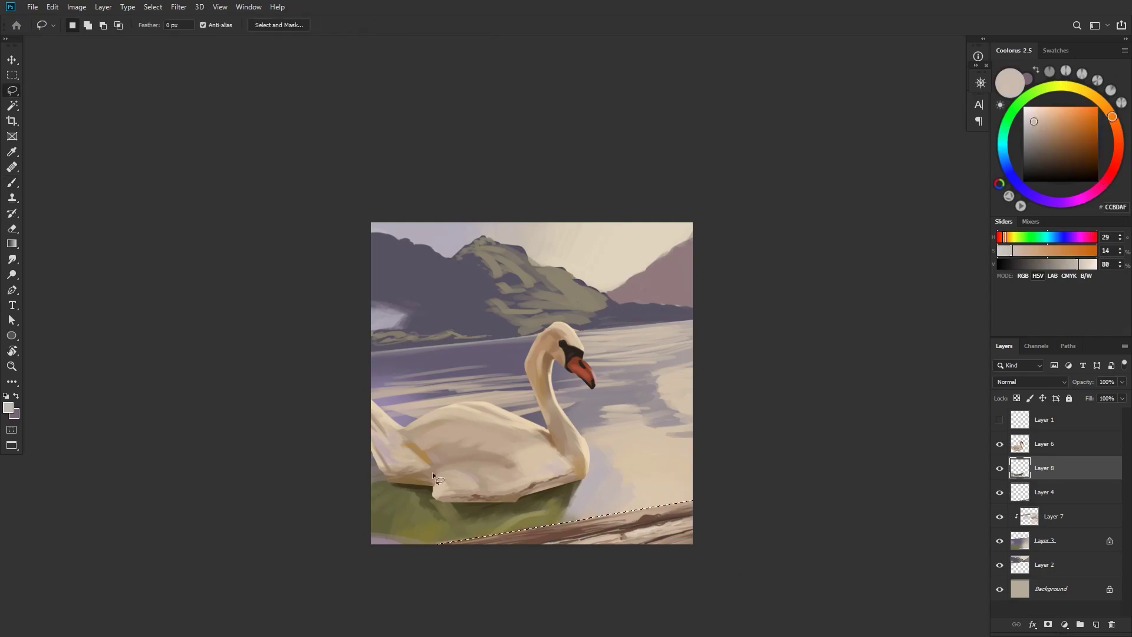
{"action": "left_click", "coordinate": [647, 503], "text": "alt"}
{"action": "key", "text": "bracketright"}
{"action": "key", "text": "bracketright"}
{"action": "key", "text": "bracketright"}
{"action": "key", "text": "bracketright"}
{"action": "key", "text": "bracketright"}
{"action": "left_click", "coordinate": [627, 478], "text": "alt"}
{"action": "left_click_drag", "start_coordinate": [627, 479], "coordinate": [636, 503]}
{"action": "left_click", "coordinate": [610, 501], "text": "alt"}
{"action": "left_click", "coordinate": [670, 488], "text": "alt"}
{"action": "left_click", "coordinate": [609, 449], "text": "alt"}
{"action": "left_click_drag", "start_coordinate": [609, 450], "coordinate": [647, 490]}
{"action": "left_click", "coordinate": [665, 485], "text": "alt"}
- Brighten the glowing patches on the water with cream #E8DAC3, clear the selection, and reduce the brush to 35
{"action": "left_click", "coordinate": [581, 352], "text": "alt"}
{"action": "key", "text": "bracketleft"}
{"action": "key", "text": "bracketleft"}
{"action": "key", "text": "bracketleft"}
{"action": "key", "text": "bracketleft"}
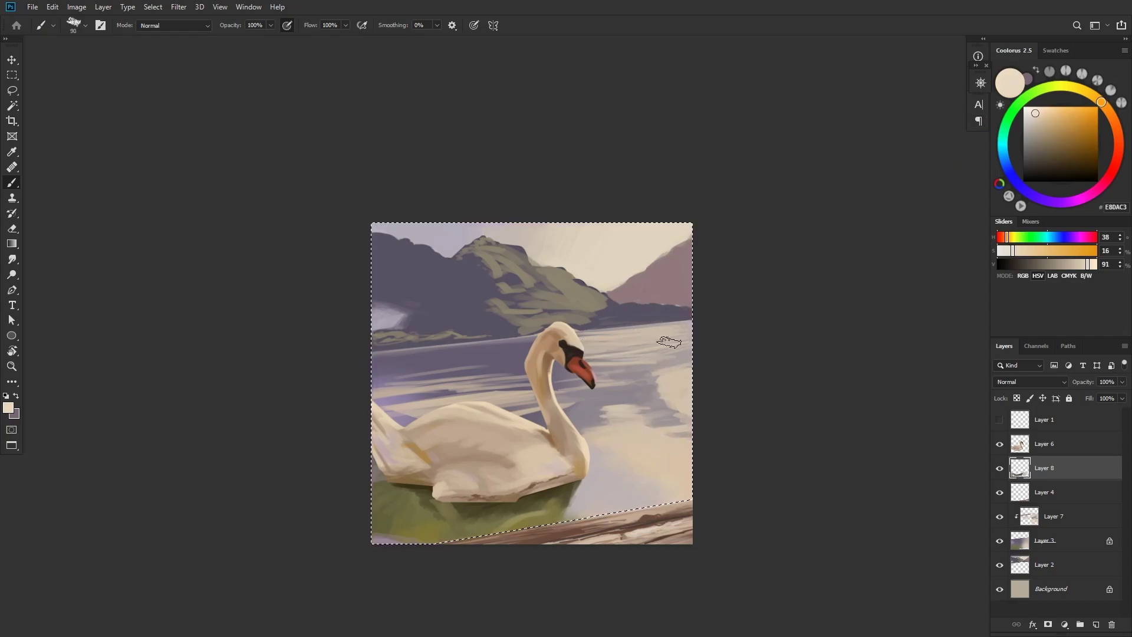
{"action": "key", "text": "bracketleft"}
{"action": "key", "text": "bracketleft"}
{"action": "key", "text": "ctrl+d"}
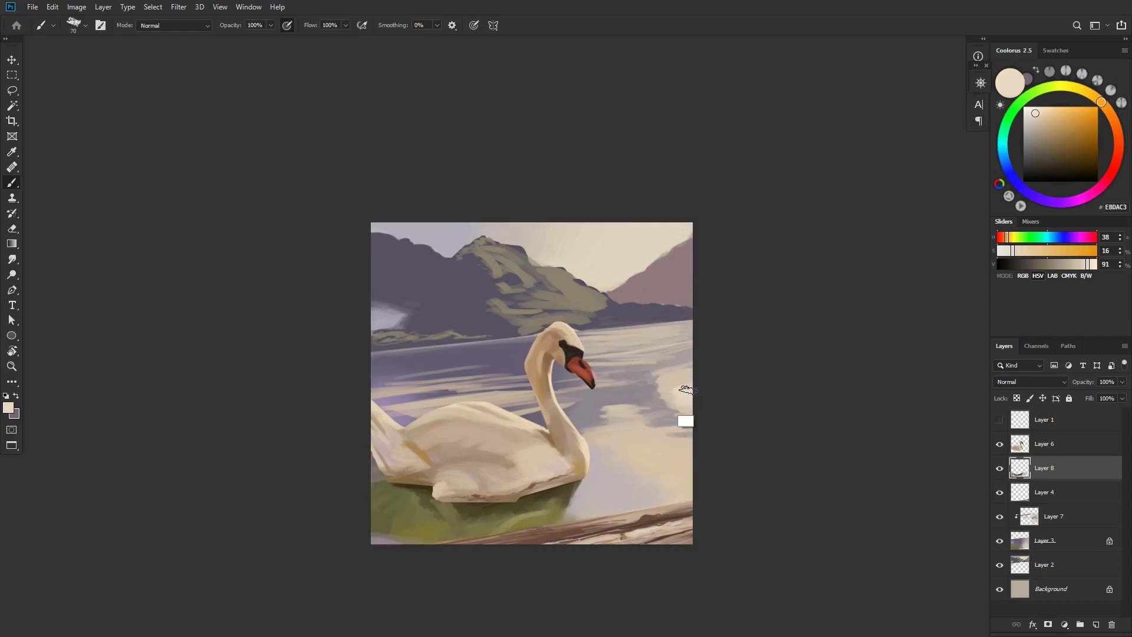
{"action": "key", "text": "bracketleft"}
{"action": "key", "text": "bracketleft"}
{"action": "key", "text": "bracketleft"}
{"action": "key", "text": "bracketleft"}
{"action": "key", "text": "bracketleft"}
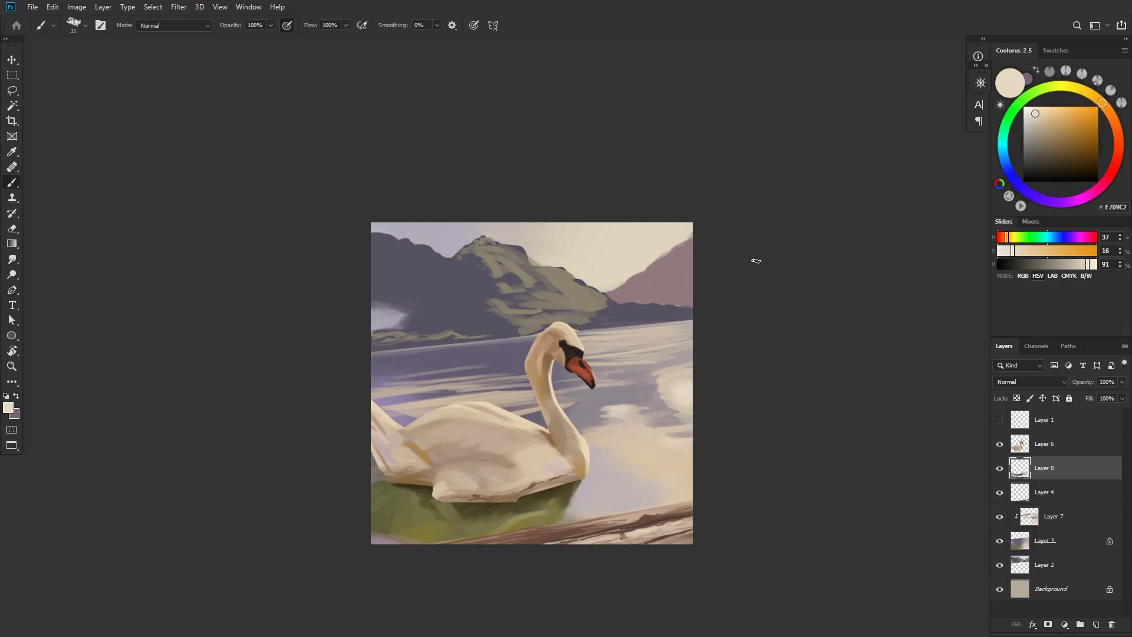
- Repaint the light ripples behind the swan's neck with sampled beiges such as #C6B29C, enlarging the brush to 70
{"action": "left_click", "coordinate": [493, 397], "text": "alt"}
{"action": "left_click", "coordinate": [500, 386], "text": "alt"}
{"action": "left_click", "coordinate": [505, 381], "text": "alt"}
{"action": "key", "text": "bracketright"}
{"action": "key", "text": "bracketright"}
{"action": "key", "text": "bracketright"}
{"action": "key", "text": "bracketright"}
{"action": "key", "text": "bracketright"}
{"action": "left_click", "coordinate": [487, 399], "text": "alt"}
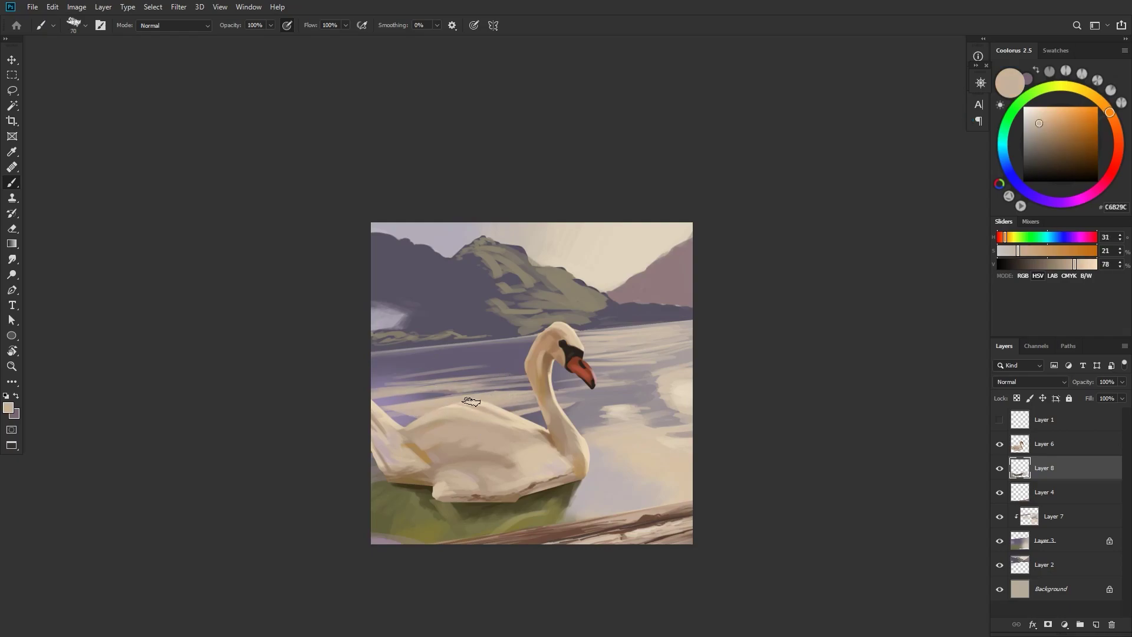
- Break up the ripples around the swan's neck with muted purple #645D72, reducing the brush to 30
{"action": "key", "text": "bracketleft"}
{"action": "key", "text": "bracketleft"}
{"action": "key", "text": "bracketleft"}
{"action": "left_click", "coordinate": [604, 389], "text": "alt"}
{"action": "key", "text": "bracketleft"}
{"action": "left_click", "coordinate": [504, 363], "text": "alt"}
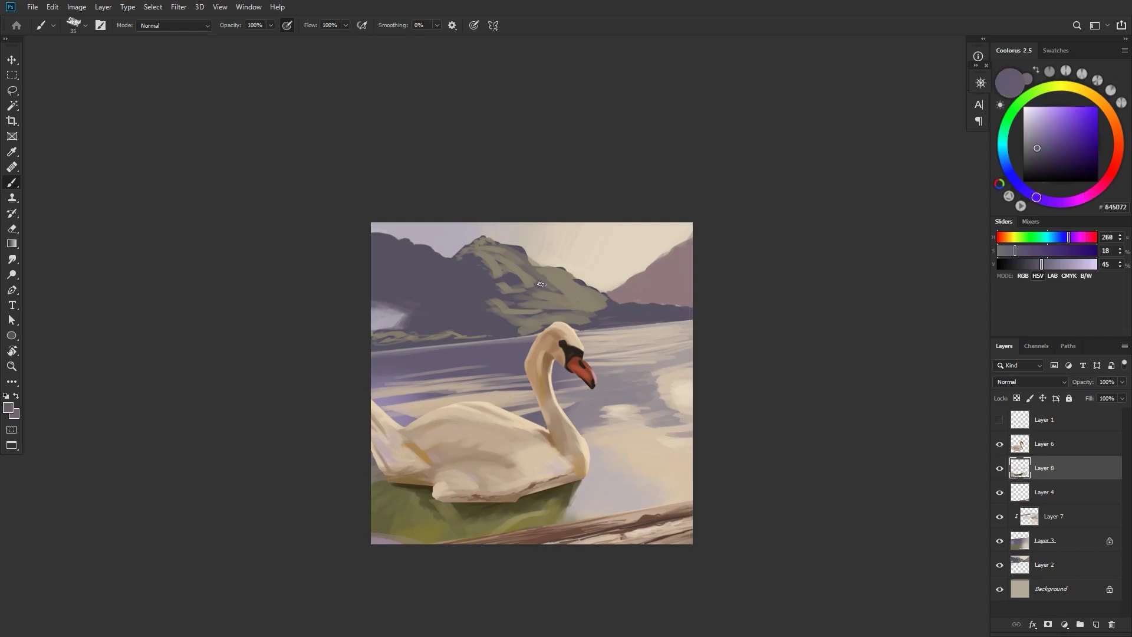
- Vary the purple and blue water bands on both sides of the swan with #817693, #74839D and #8D80A1 at brush size 70
{"action": "left_click", "coordinate": [387, 378], "text": "alt"}
{"action": "key", "text": "bracketright"}
{"action": "key", "text": "bracketright"}
{"action": "key", "text": "bracketright"}
{"action": "key", "text": "bracketright"}
{"action": "key", "text": "bracketright"}
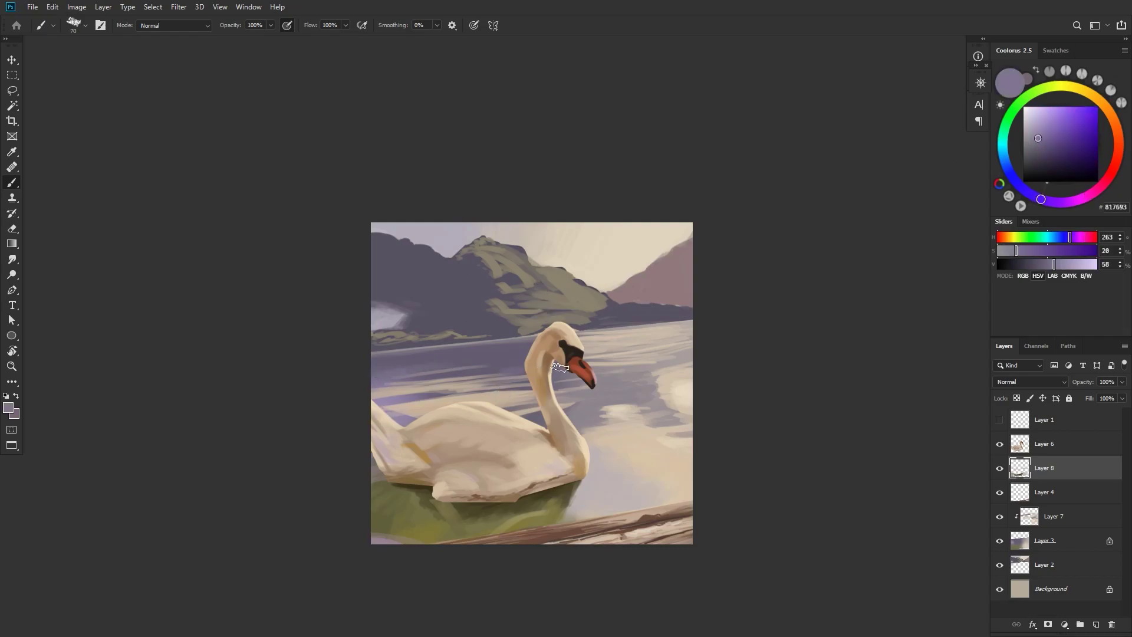
{"action": "left_click", "coordinate": [652, 361], "text": "alt"}
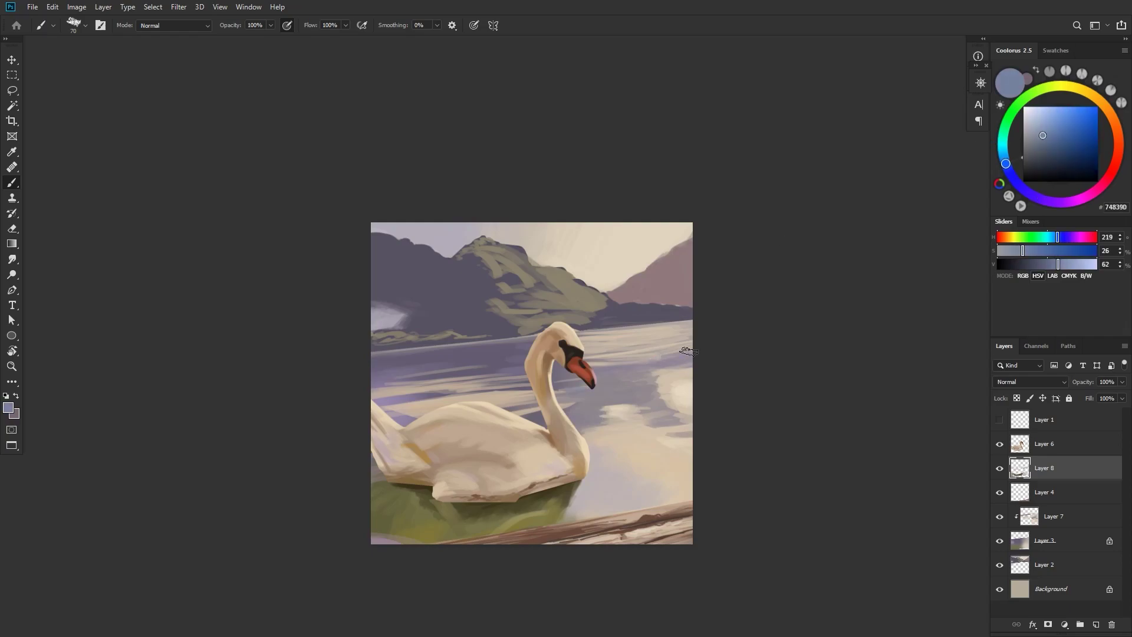
{"action": "left_click", "coordinate": [511, 400], "text": "alt"}
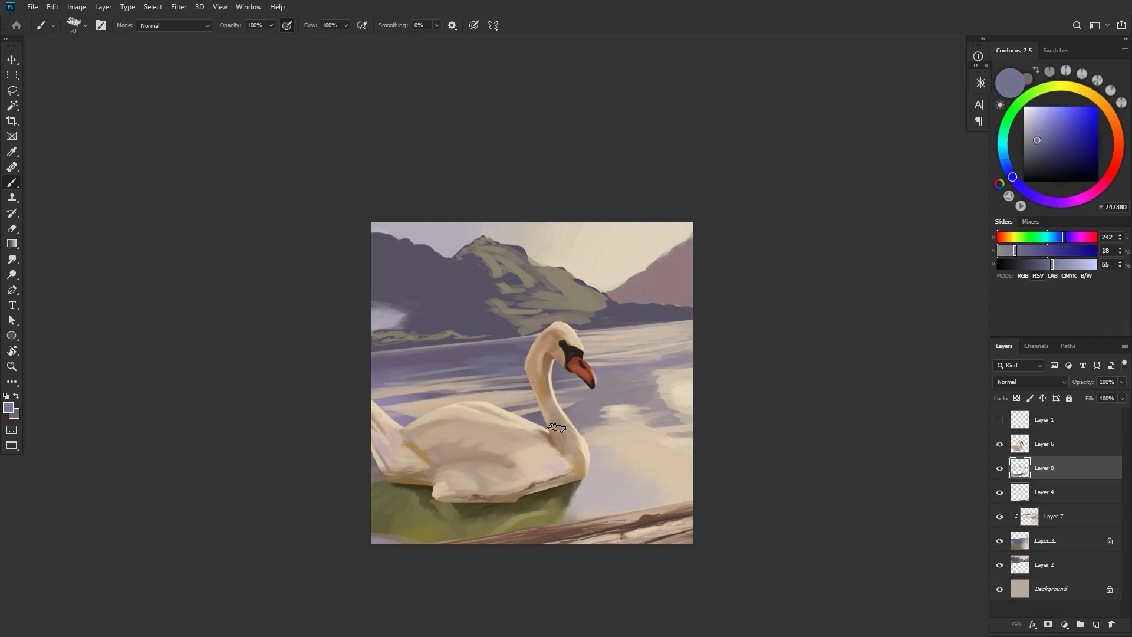
{"action": "left_click", "coordinate": [499, 378], "text": "alt"}
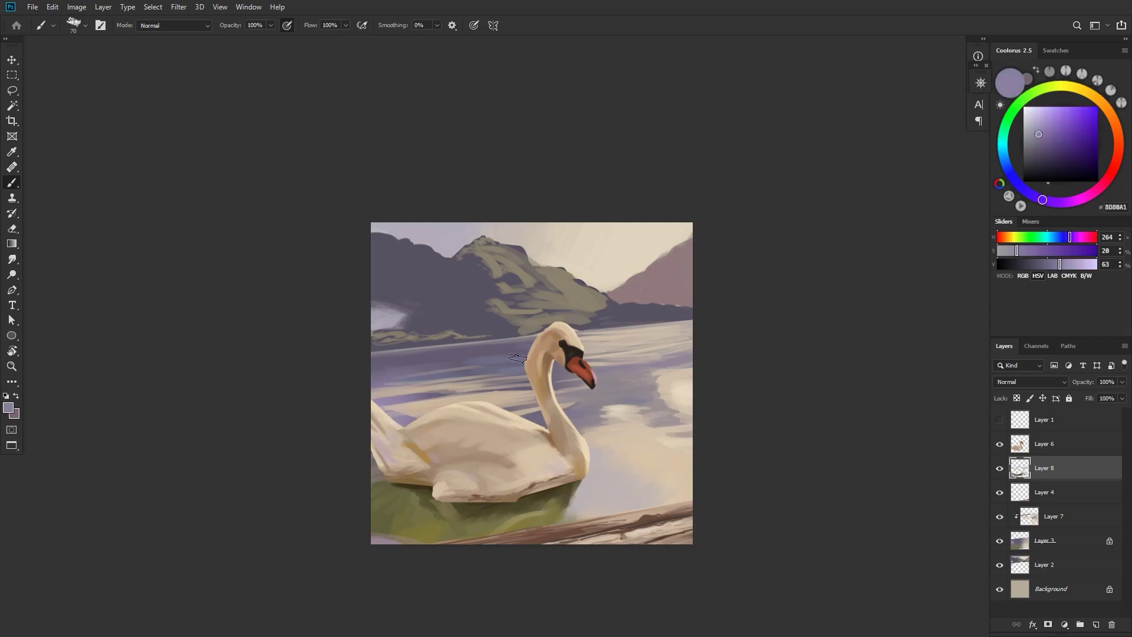
- Rework the small bright ripples below the beak with beiges #C3AD99 and #D0C2B1 and greyed purple at brush size 30
{"action": "left_click", "coordinate": [424, 412], "text": "alt"}
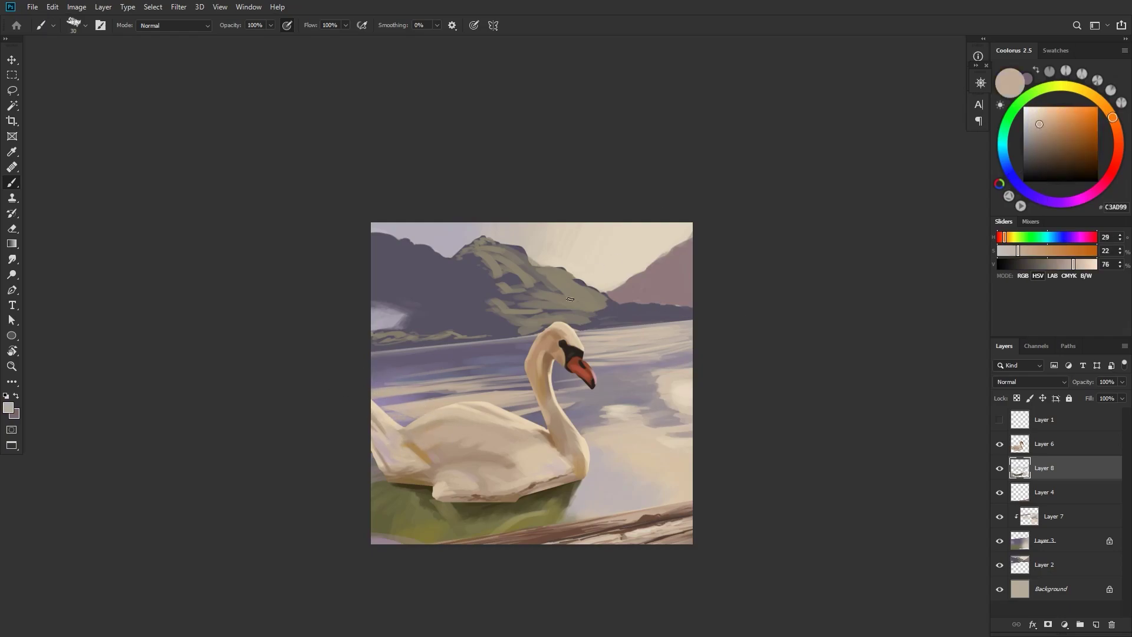
{"action": "left_click", "coordinate": [603, 409], "text": "alt"}
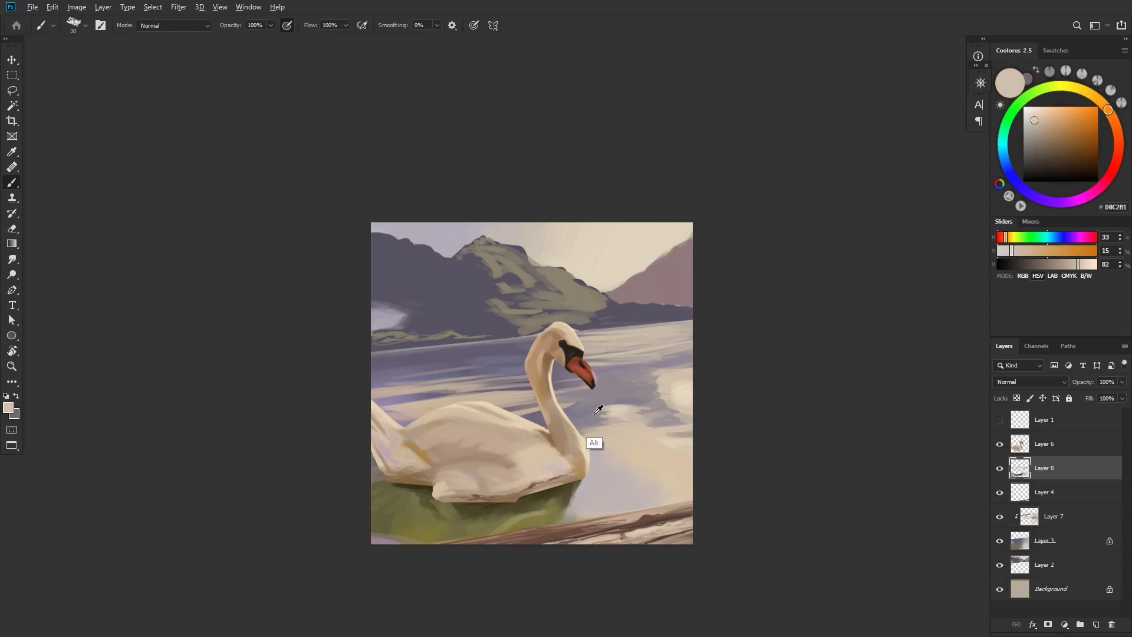
{"action": "left_click", "coordinate": [603, 426], "text": "alt"}
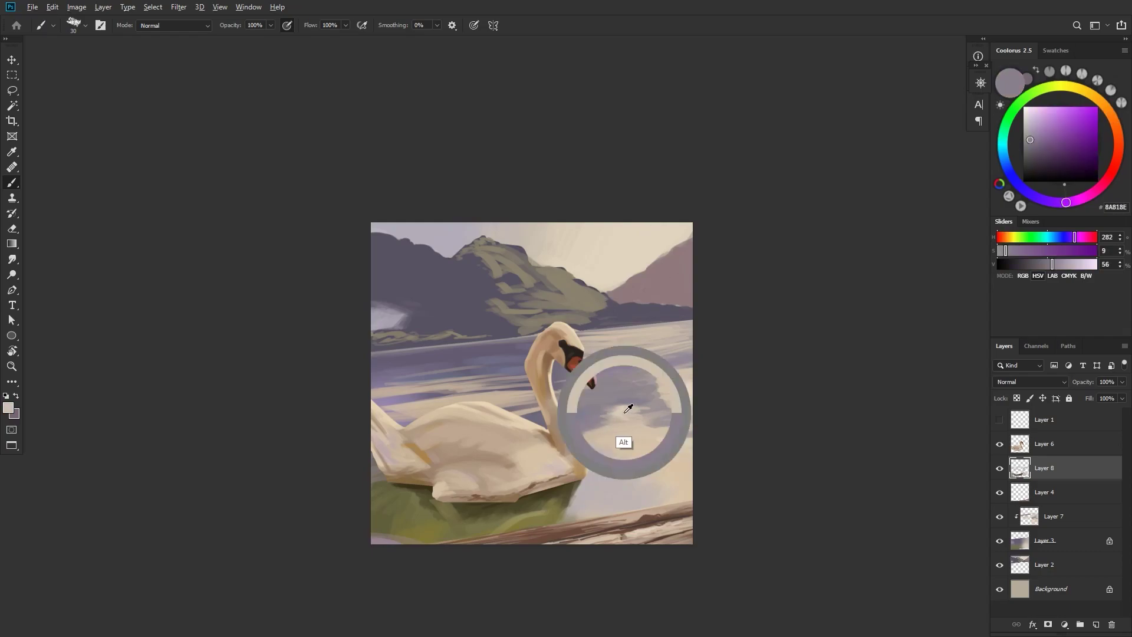
{"action": "left_click", "coordinate": [625, 442], "text": "alt"}
{"action": "left_click", "coordinate": [600, 410], "text": "alt"}
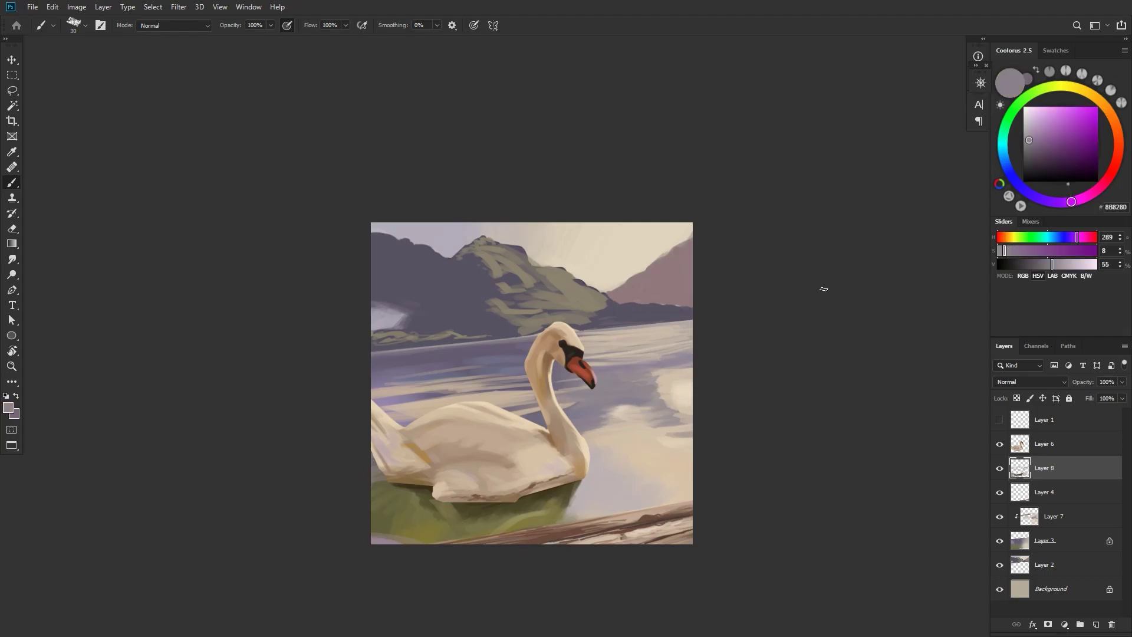
- Rotate the view to -90° and streak the far water near the shore with cream #E7D9C2 and peach #DEC1A7 at brush size 25
{"action": "left_click", "coordinate": [661, 220], "text": "alt"}
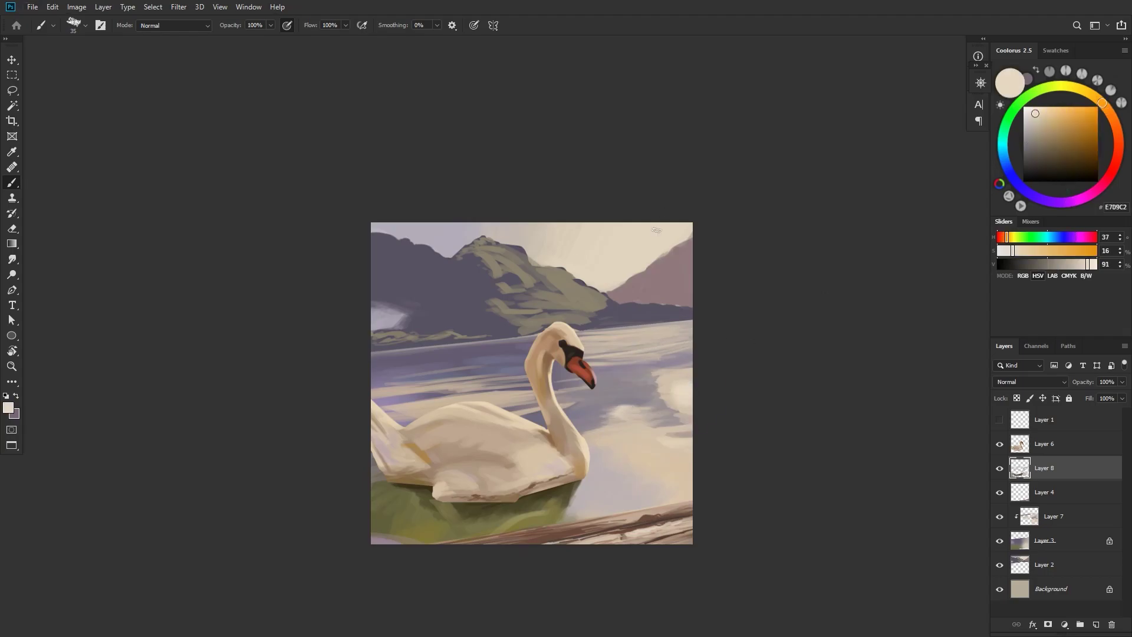
{"action": "key", "text": "bracketleft"}
{"action": "key", "text": "r"}
{"action": "left_click_drag", "start_coordinate": [619, 344], "coordinate": [669, 171]}
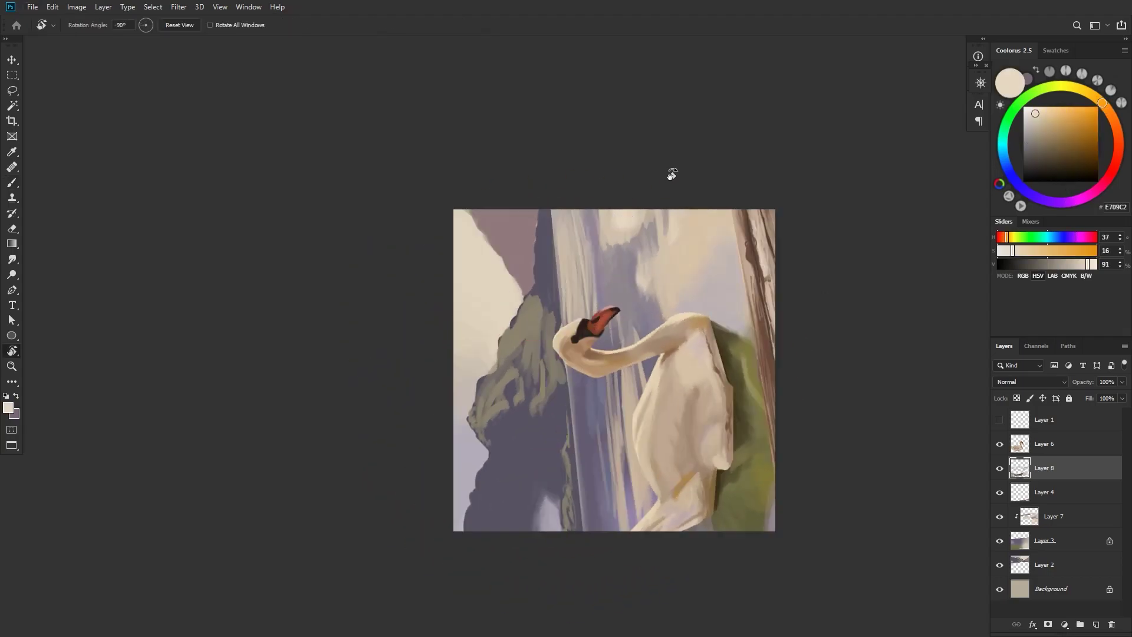
{"action": "key", "text": "b"}
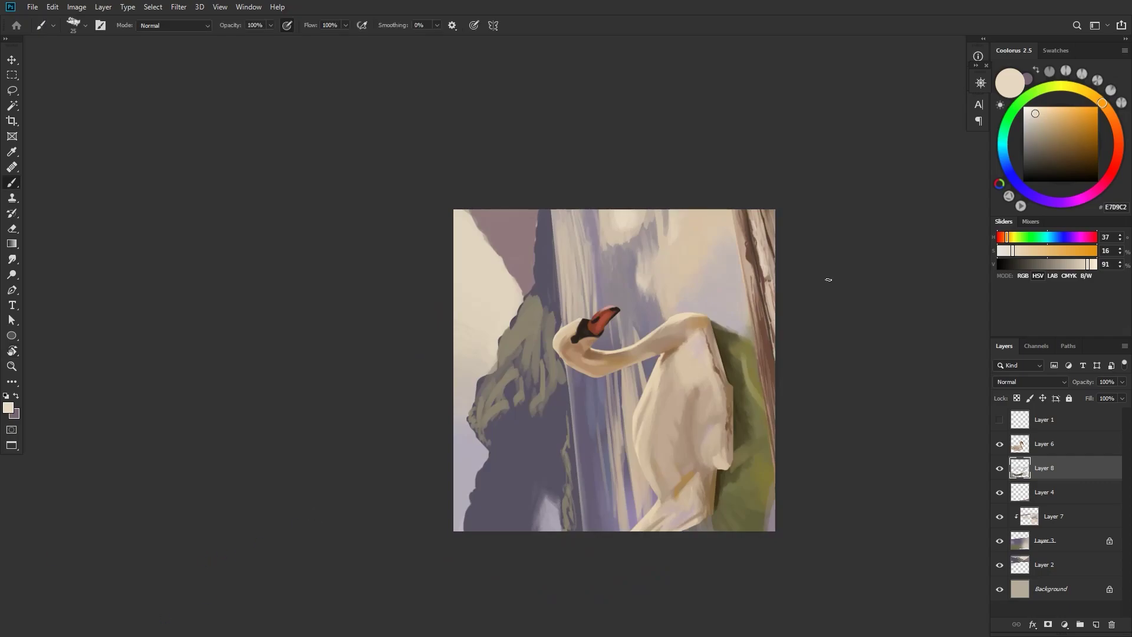
{"action": "key", "text": "bracketleft"}
{"action": "left_click_drag", "start_coordinate": [569, 222], "coordinate": [577, 303]}
{"action": "left_click", "coordinate": [564, 244], "text": "alt"}
{"action": "left_click", "coordinate": [555, 284], "text": "alt"}
{"action": "key", "text": "bracketright"}
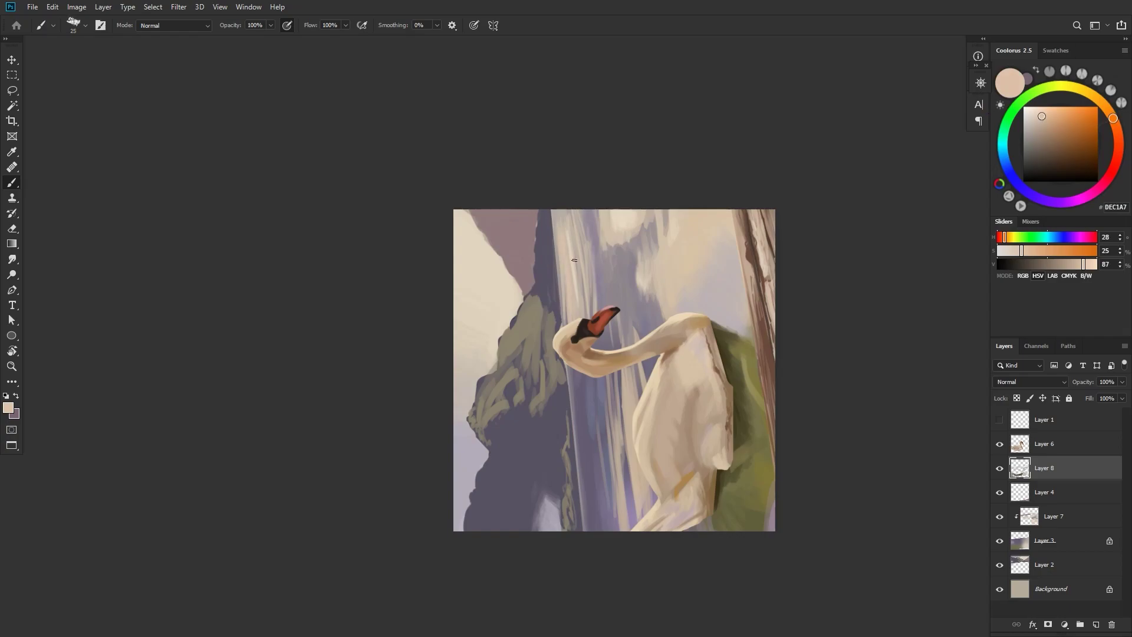
- Add fine ripples to the purple water with mauve #9C909A and blue-violet #72728B, undoing the last stroke
{"action": "left_click", "coordinate": [591, 217], "text": "alt"}
{"action": "key", "text": "bracketleft"}
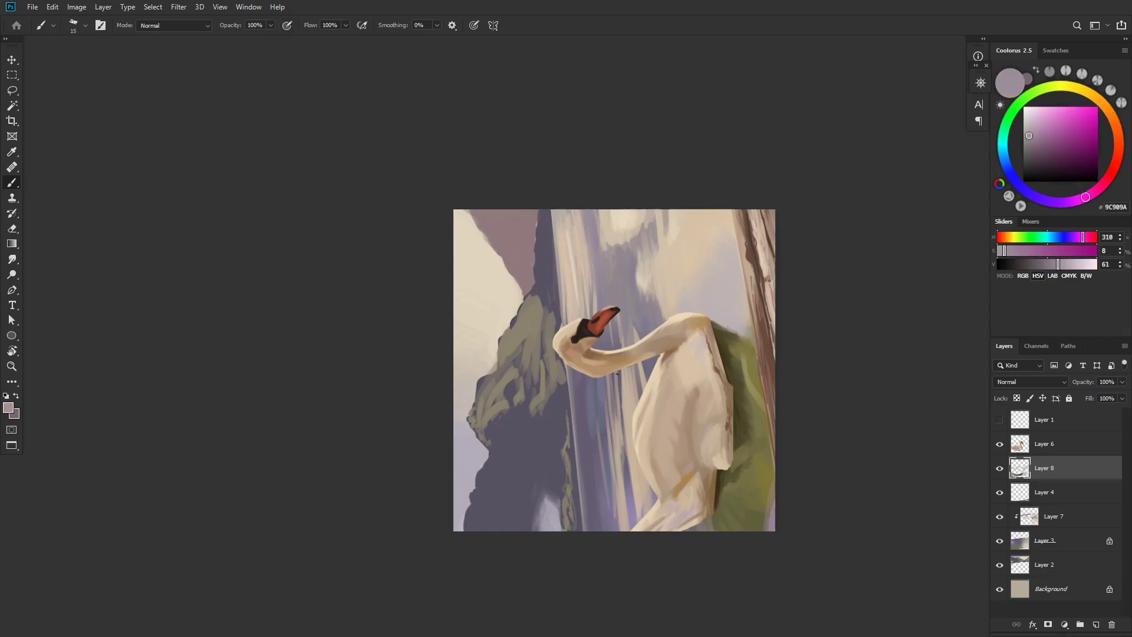
{"action": "left_click", "coordinate": [616, 494], "text": "alt"}
{"action": "mouse_move", "coordinate": [614, 471]}
{"action": "left_mouse_down"}
{"action": "mouse_move", "coordinate": [618, 520]}
{"action": "mouse_move", "coordinate": [631, 524]}
{"action": "left_mouse_up"}
{"action": "key", "text": "ctrl+z"}
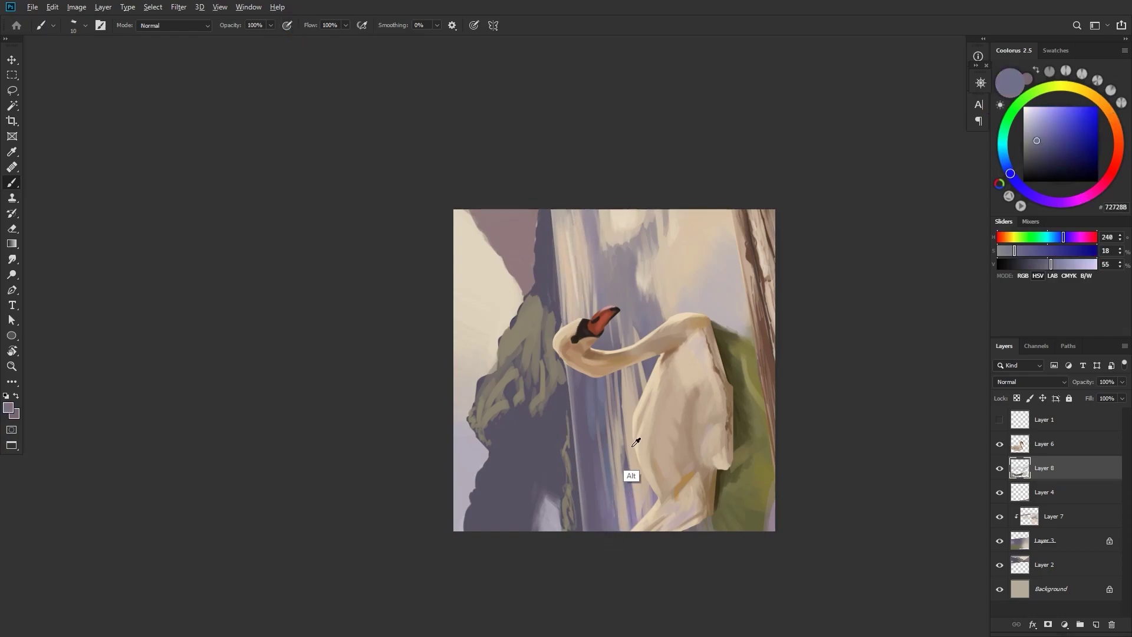
- Sharpen the light ripples behind the swan's neck and beside the beak with beige #C6B29D at brush size 15
{"action": "left_click", "coordinate": [632, 446], "text": "alt"}
{"action": "key", "text": "bracketright"}
{"action": "left_click", "coordinate": [625, 377], "text": "alt"}
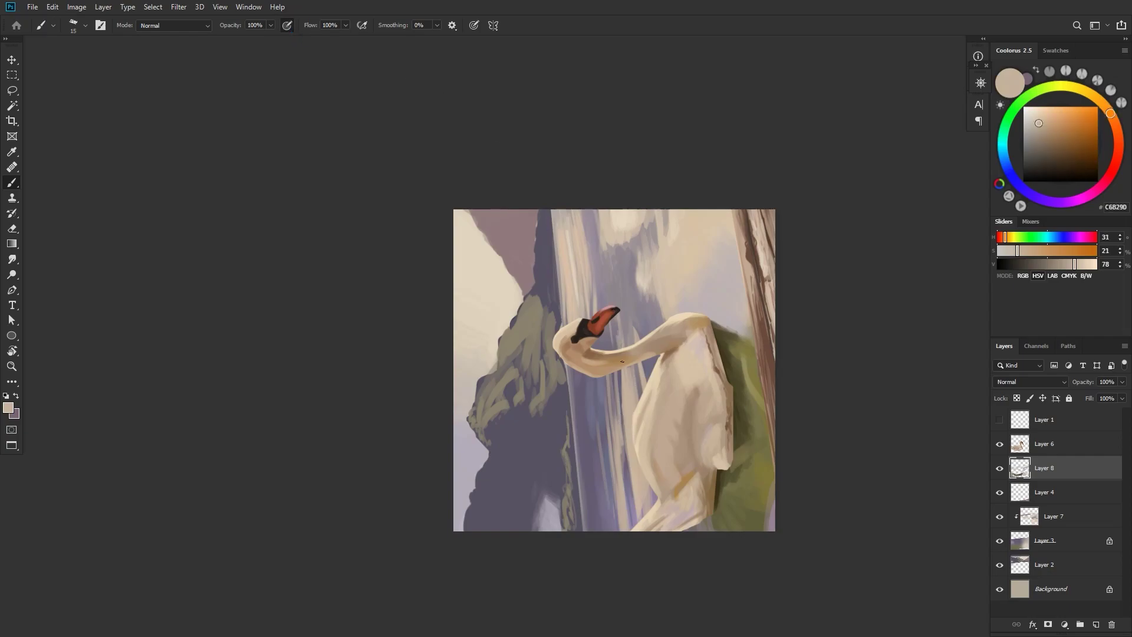
{"action": "left_click_drag", "start_coordinate": [625, 338], "coordinate": [624, 314]}
{"action": "left_click", "coordinate": [622, 377], "text": "alt"}
{"action": "left_click", "coordinate": [625, 417], "text": "alt"}
{"action": "left_click", "coordinate": [626, 417], "text": "alt"}
{"action": "left_click_drag", "start_coordinate": [621, 372], "coordinate": [627, 421]}
{"action": "left_click_drag", "start_coordinate": [624, 387], "coordinate": [626, 423]}
- Draw thin streaks through the far water beyond the beak using colors sampled from the surrounding ripples
{"action": "left_click", "coordinate": [606, 254], "text": "alt"}
{"action": "left_click", "coordinate": [573, 277], "text": "alt"}
{"action": "mouse_move", "coordinate": [579, 218]}
{"action": "left_mouse_down"}
{"action": "mouse_move", "coordinate": [587, 295]}
{"action": "mouse_move", "coordinate": [589, 265]}
{"action": "left_mouse_up"}
{"action": "left_click", "coordinate": [570, 298], "text": "alt"}
- Clean up the far shoreline with dark purple #575161 inside a lasso selection, and clear the selection
{"action": "key", "text": "l"}
{"action": "mouse_move", "coordinate": [551, 207]}
{"action": "left_mouse_down"}
{"action": "mouse_move", "coordinate": [587, 555]}
{"action": "mouse_move", "coordinate": [565, 197]}
{"action": "left_mouse_up"}
{"action": "key", "text": "b"}
{"action": "left_click", "coordinate": [553, 307], "text": "alt"}
{"action": "key", "text": "ctrl+d"}
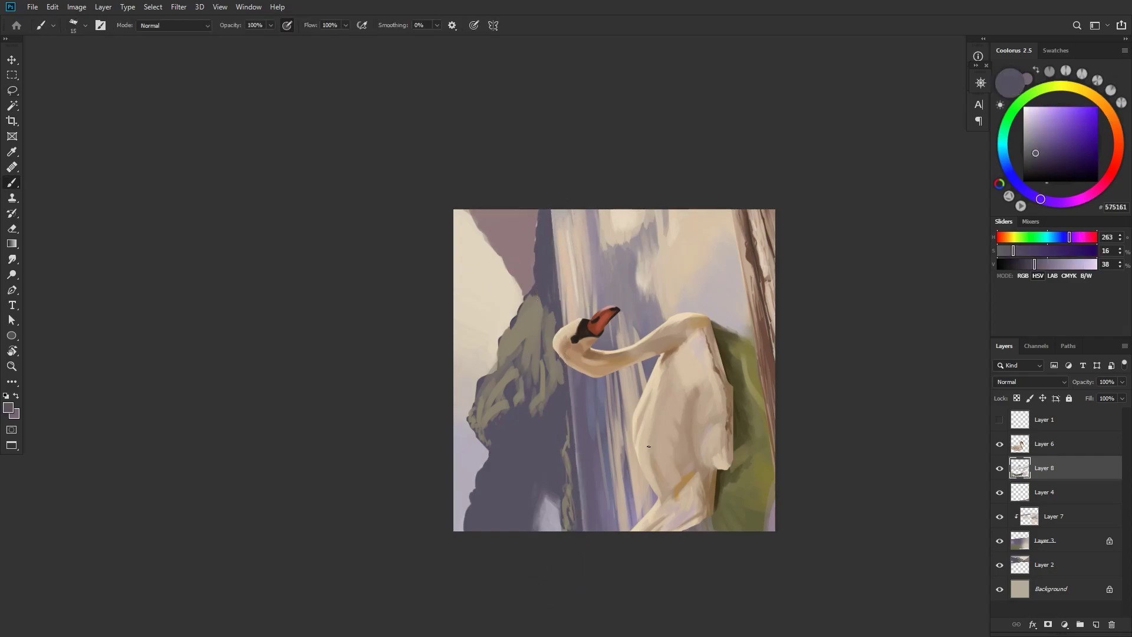
- Touch up the open water beyond the beak with greyed mauve #91878E, keeping the view rotated at -90°
{"action": "key", "text": "bracketright"}
{"action": "left_click", "coordinate": [628, 266], "text": "alt"}
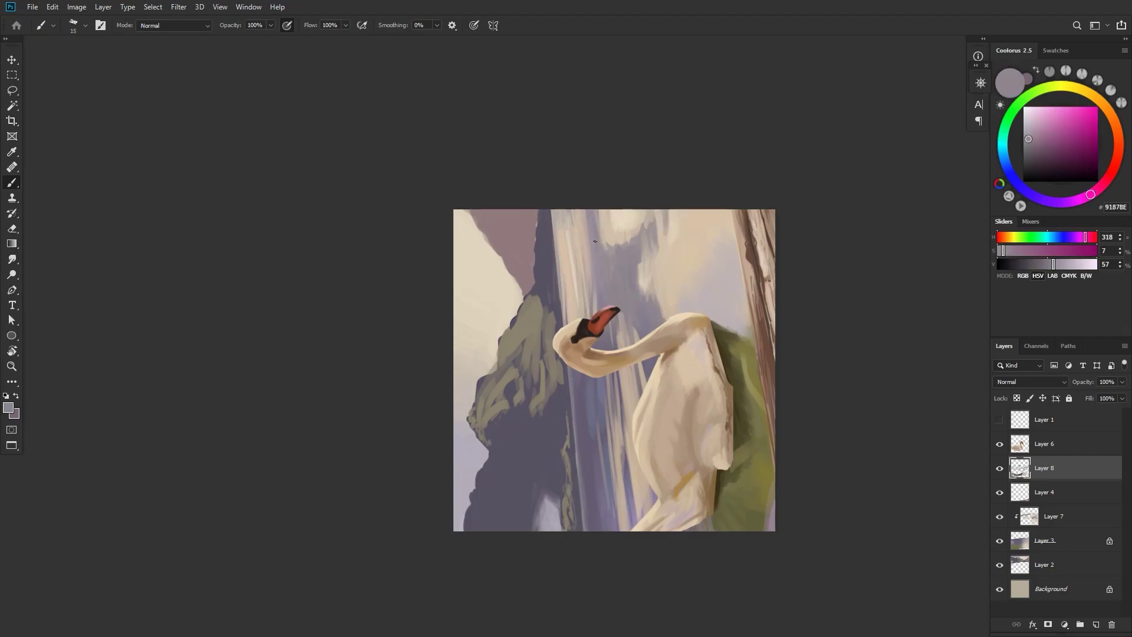
{"action": "key", "text": "r"}
{"action": "mouse_move", "coordinate": [608, 236]}
{"action": "left_mouse_down"}
{"action": "mouse_move", "coordinate": [811, 454]}
{"action": "mouse_move", "coordinate": [776, 156]}
{"action": "left_mouse_up"}
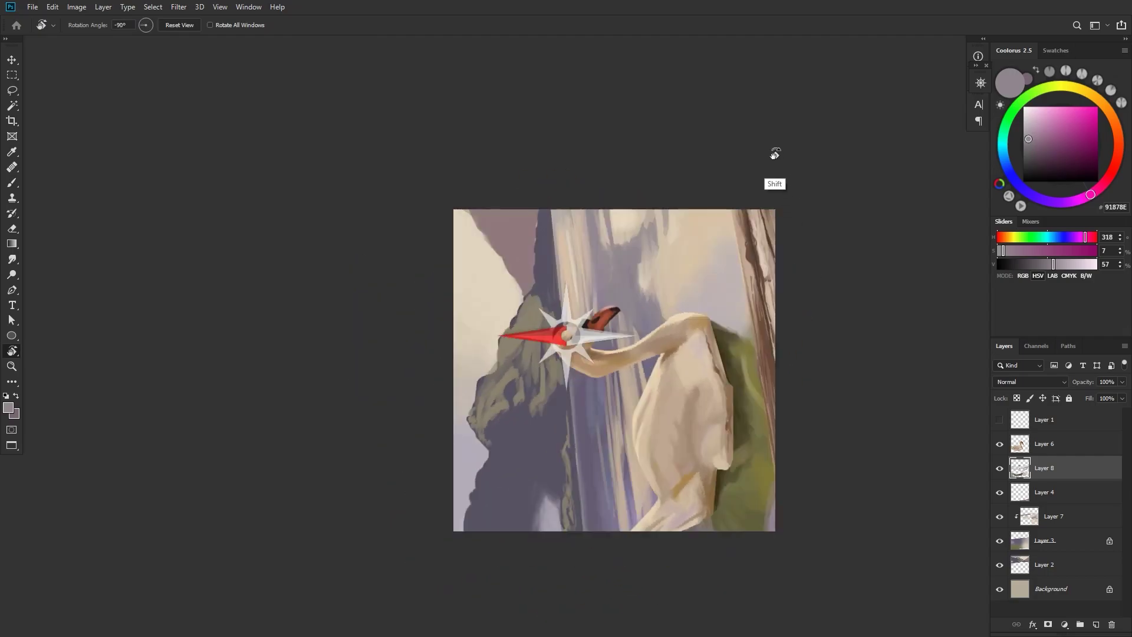
{"action": "key", "text": "b"}
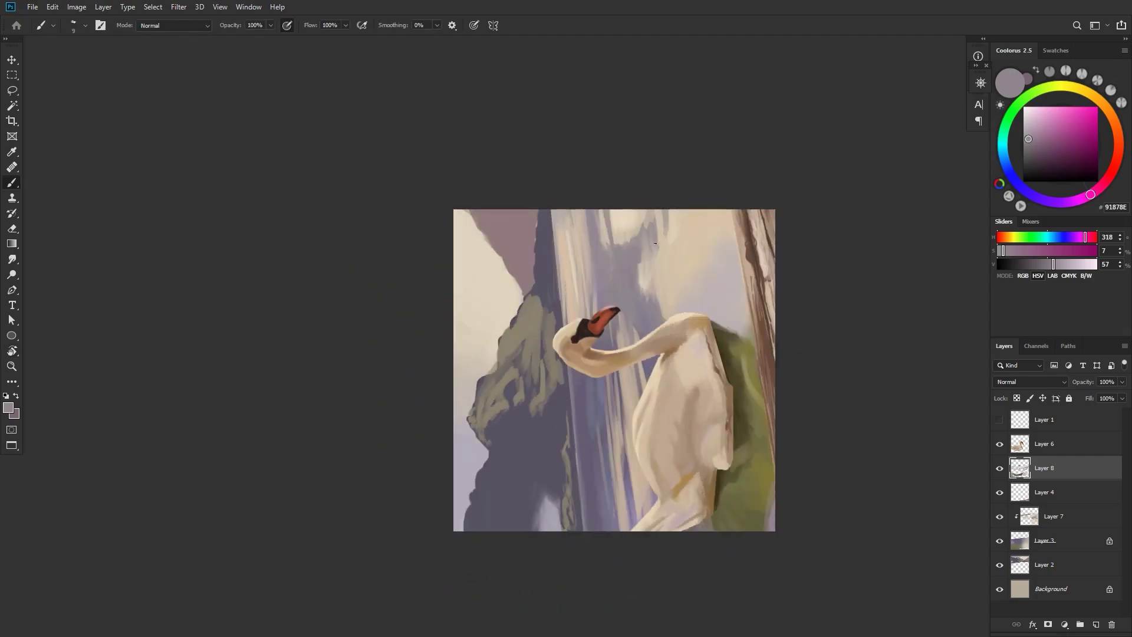
- Darken the water between the beak and the swan's chest with muted purple #696379, enlarging the brush to 40
{"action": "left_click", "coordinate": [651, 389], "text": "alt"}
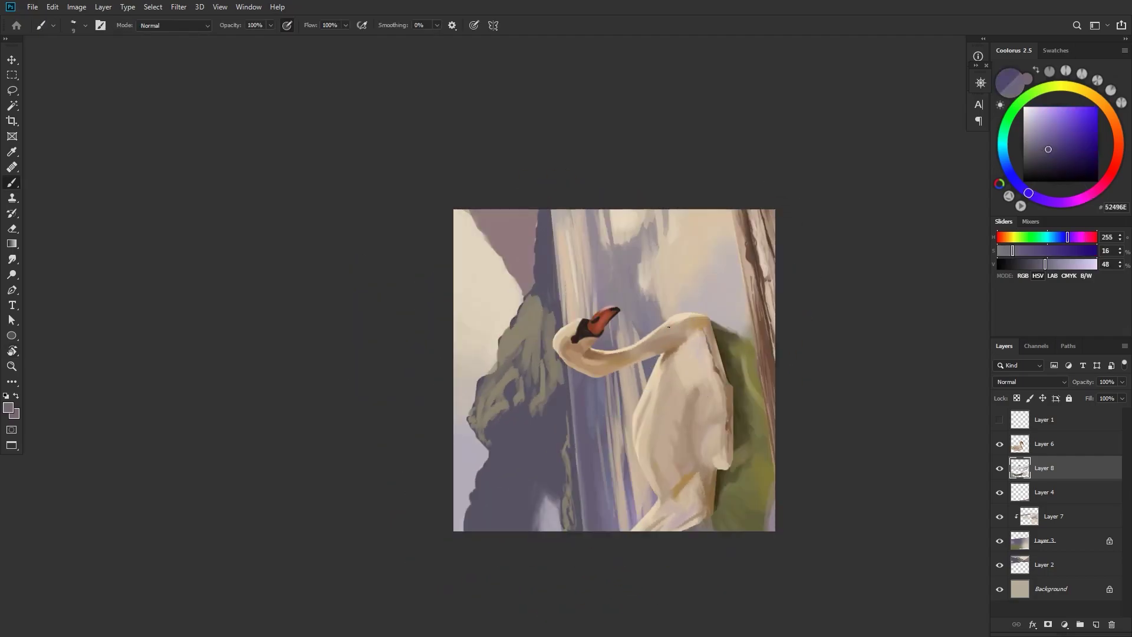
{"action": "key", "text": "bracketright"}
{"action": "key", "text": "bracketright"}
{"action": "key", "text": "bracketright"}
{"action": "key", "text": "bracketright"}
{"action": "left_click_drag", "start_coordinate": [646, 379], "coordinate": [658, 329]}
{"action": "left_click_drag", "start_coordinate": [655, 490], "coordinate": [658, 504]}
{"action": "left_click", "coordinate": [642, 321], "text": "alt"}
{"action": "left_click", "coordinate": [626, 279], "text": "alt"}
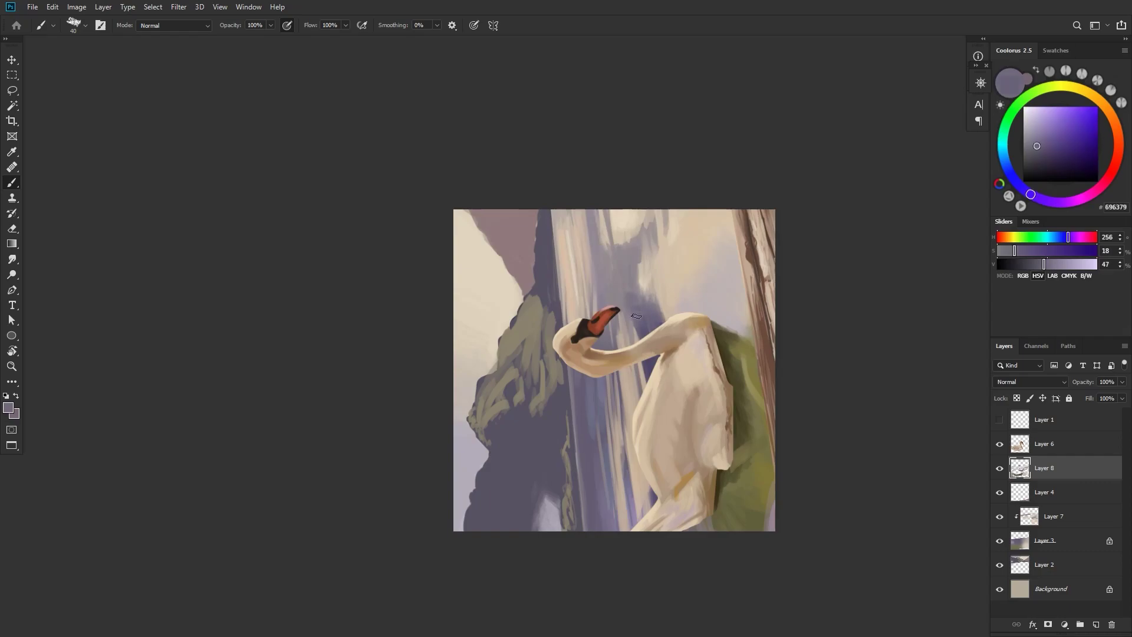
- Add thin ripples around the swan's neck and back with beige #BDAB99 and purple #897C9C at brush size 10
{"action": "left_click", "coordinate": [655, 318], "text": "alt"}
{"action": "key", "text": "bracketleft"}
{"action": "key", "text": "bracketleft"}
{"action": "key", "text": "bracketleft"}
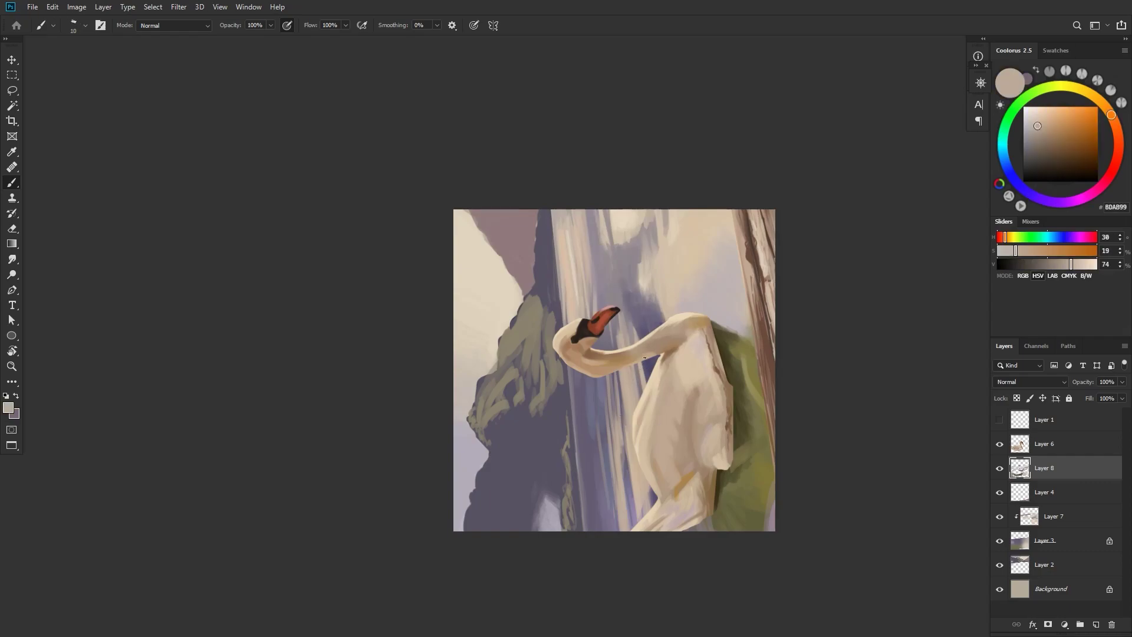
{"action": "left_click", "coordinate": [635, 351], "text": "alt"}
{"action": "left_click", "coordinate": [644, 512], "text": "alt"}
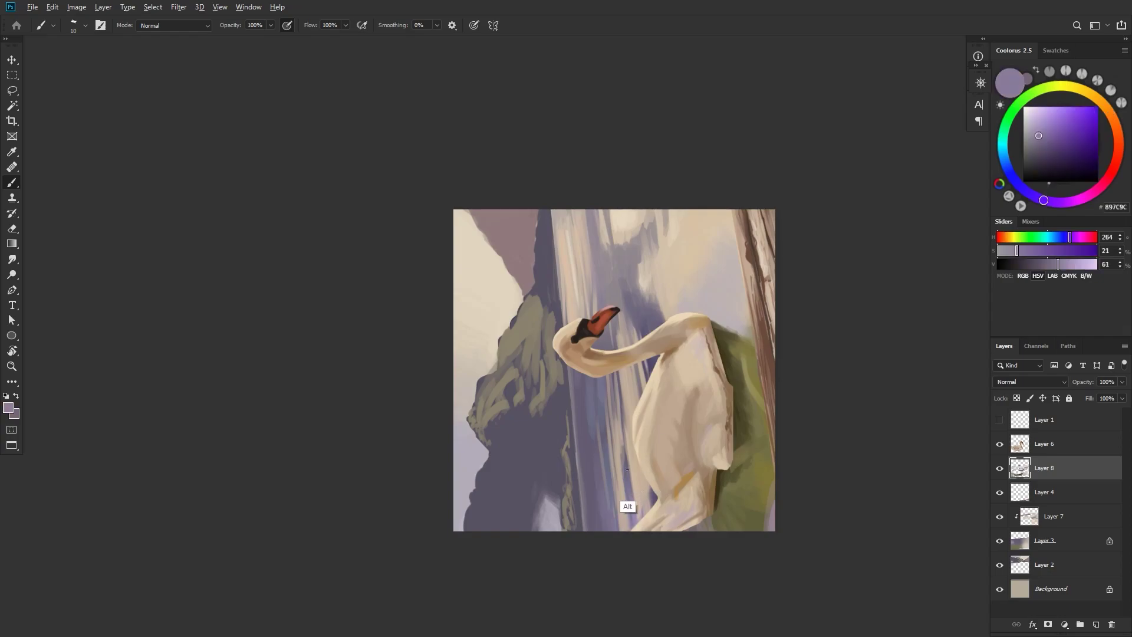
- Enlarge the brush and alternate sampled purples with beige #BFAB9A to define the ripples above the swan's tail
{"action": "left_click", "coordinate": [607, 505], "text": "alt"}
{"action": "key", "text": "bracketright"}
{"action": "key", "text": "bracketright"}
{"action": "key", "text": "bracketright"}
{"action": "left_click", "coordinate": [597, 517], "text": "alt"}
{"action": "left_click", "coordinate": [637, 500], "text": "alt"}
{"action": "key", "text": "bracketleft"}
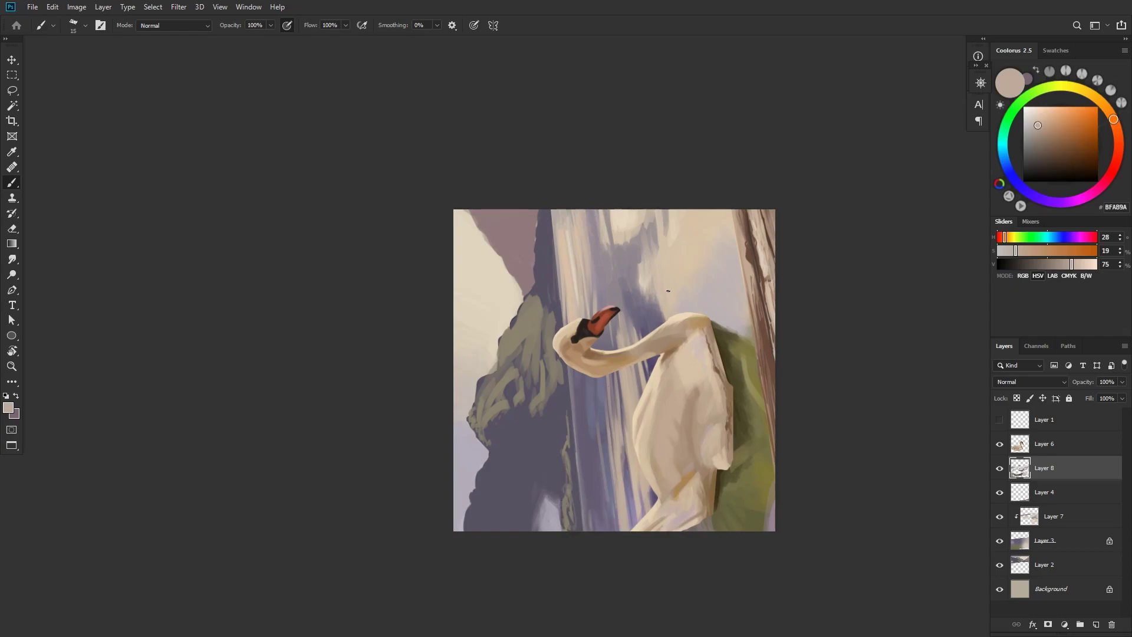
- Blend the bright water reflections beyond the beak with sampled greys including #A99F9D, varying the brush down to size 25
{"action": "left_click", "coordinate": [654, 316], "text": "alt"}
{"action": "key", "text": "bracketright"}
{"action": "key", "text": "bracketright"}
{"action": "key", "text": "bracketright"}
{"action": "key", "text": "bracketright"}
{"action": "left_click", "coordinate": [667, 284], "text": "alt"}
{"action": "left_click", "coordinate": [622, 239], "text": "alt"}
{"action": "key", "text": "bracketleft"}
{"action": "left_click", "coordinate": [612, 258], "text": "alt"}
{"action": "left_click", "coordinate": [612, 257], "text": "alt"}
{"action": "left_click", "coordinate": [599, 241], "text": "alt"}
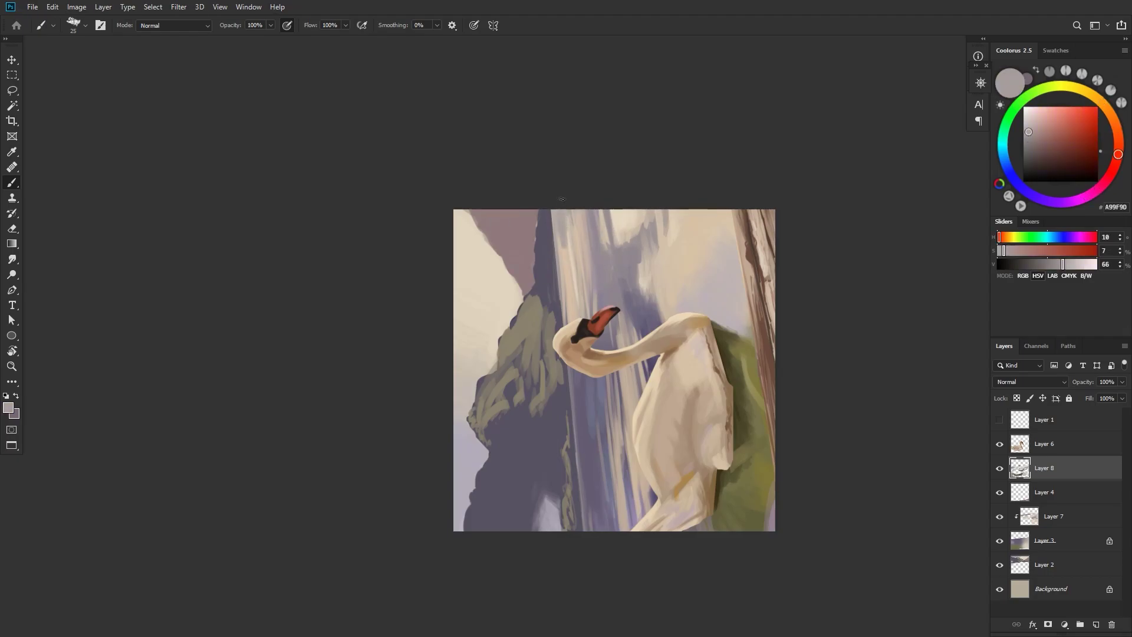
- Streak the far water with greyed purple #938994 and turn the view upright to check the whole painting
{"action": "left_click", "coordinate": [565, 221], "text": "alt"}
{"action": "left_click_drag", "start_coordinate": [561, 217], "coordinate": [564, 258]}
{"action": "left_click", "coordinate": [592, 280], "text": "alt"}
{"action": "key", "text": "r"}
{"action": "left_click_drag", "start_coordinate": [637, 277], "coordinate": [770, 550]}
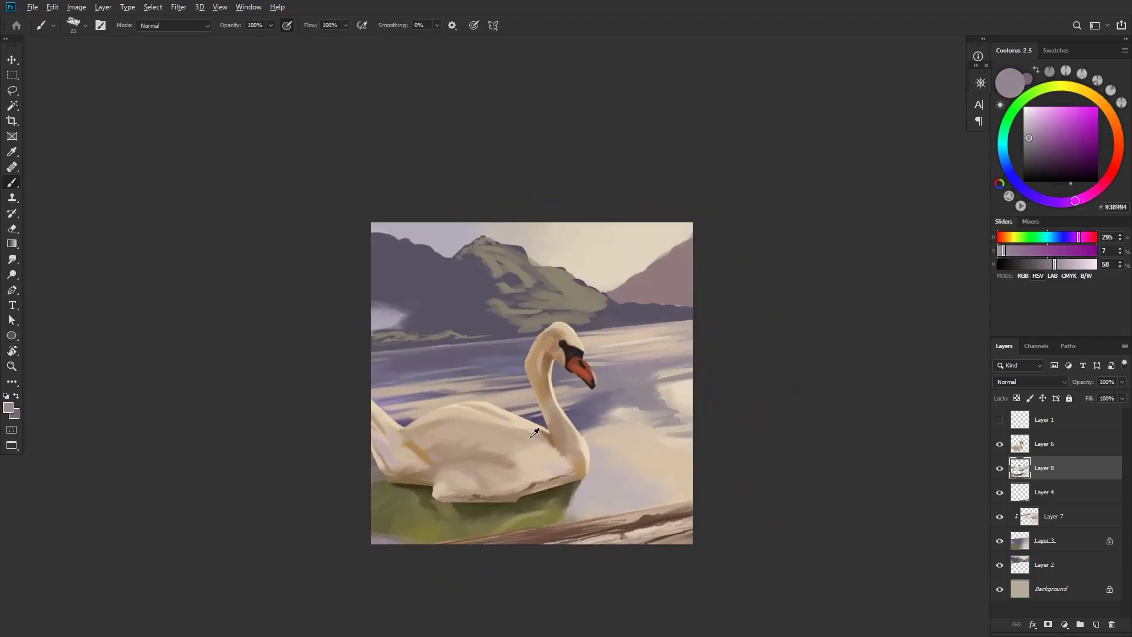
{"action": "scroll", "coordinate": [541, 433], "scroll_direction": "down", "scroll_amount": 8}
{"action": "scroll", "coordinate": [646, 414], "scroll_direction": "up", "scroll_amount": 6}
- Rotate the view sideways again and merge Layers 8, 4, 7, 3 and 2 into a single layer
{"action": "left_click_drag", "start_coordinate": [674, 411], "coordinate": [637, 245]}
{"action": "key", "text": "r"}
{"action": "left_click_drag", "start_coordinate": [811, 312], "coordinate": [735, 370]}
{"action": "key", "text": "alt+["}
{"action": "left_click", "coordinate": [1043, 565], "text": "shift"}
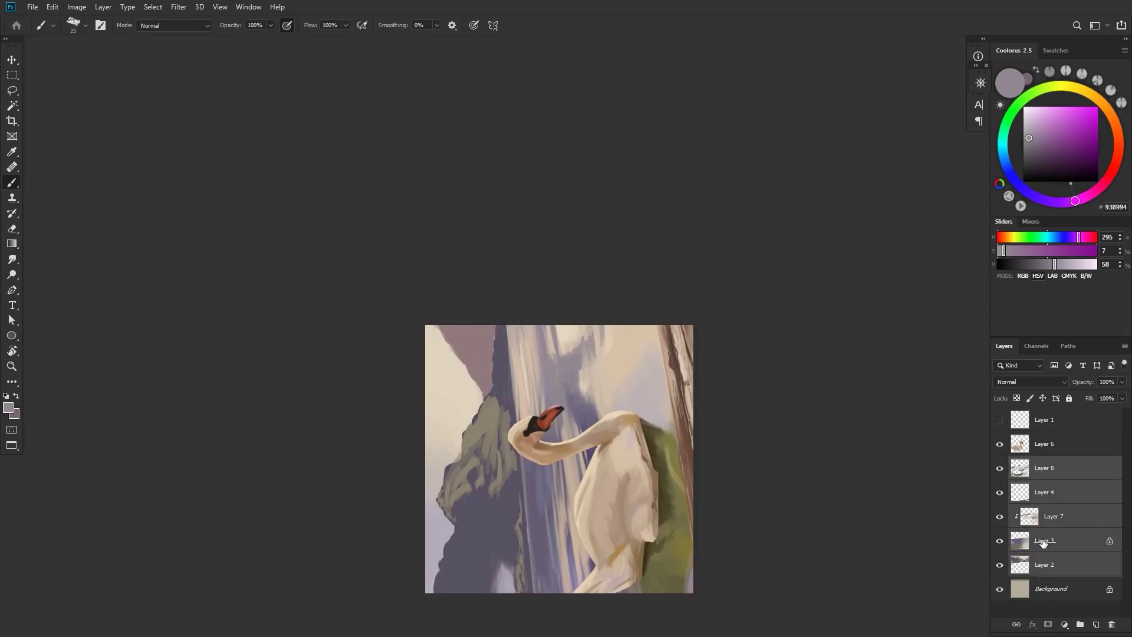
{"action": "right_click", "coordinate": [1064, 565]}
{"action": "left_click", "coordinate": [1068, 407]}
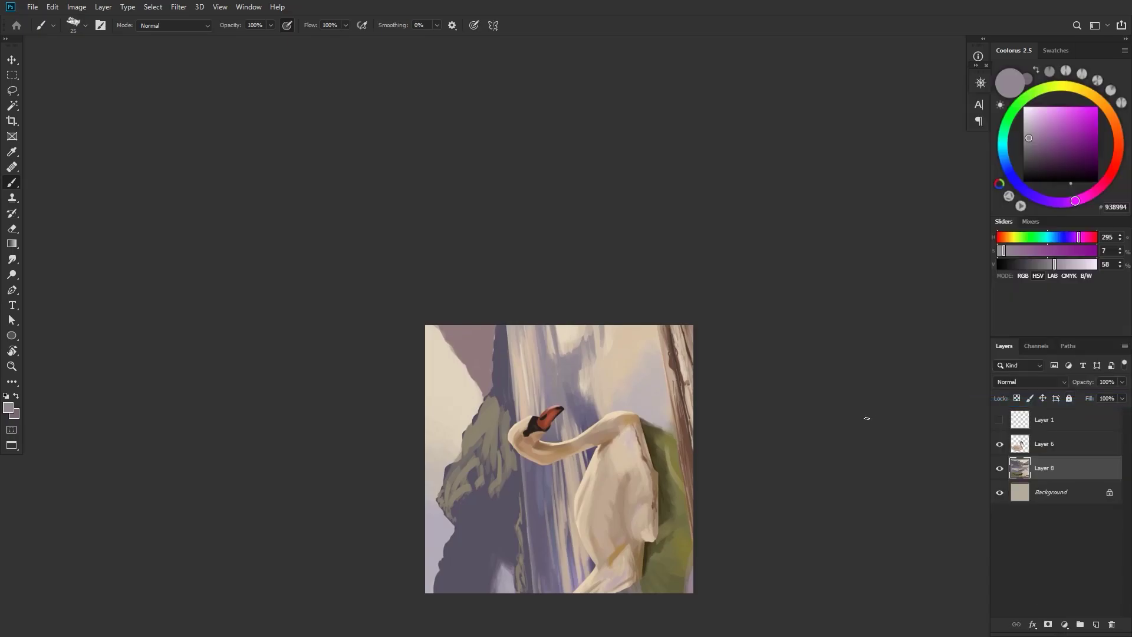
- Detail the near end of the wooden strip with dark brown #483029, brown #6C5247 and beige #C5B19F at brush size 20
{"action": "left_click", "coordinate": [661, 375], "text": "alt"}
{"action": "key", "text": "["}
{"action": "left_click_drag", "start_coordinate": [659, 365], "coordinate": [675, 449]}
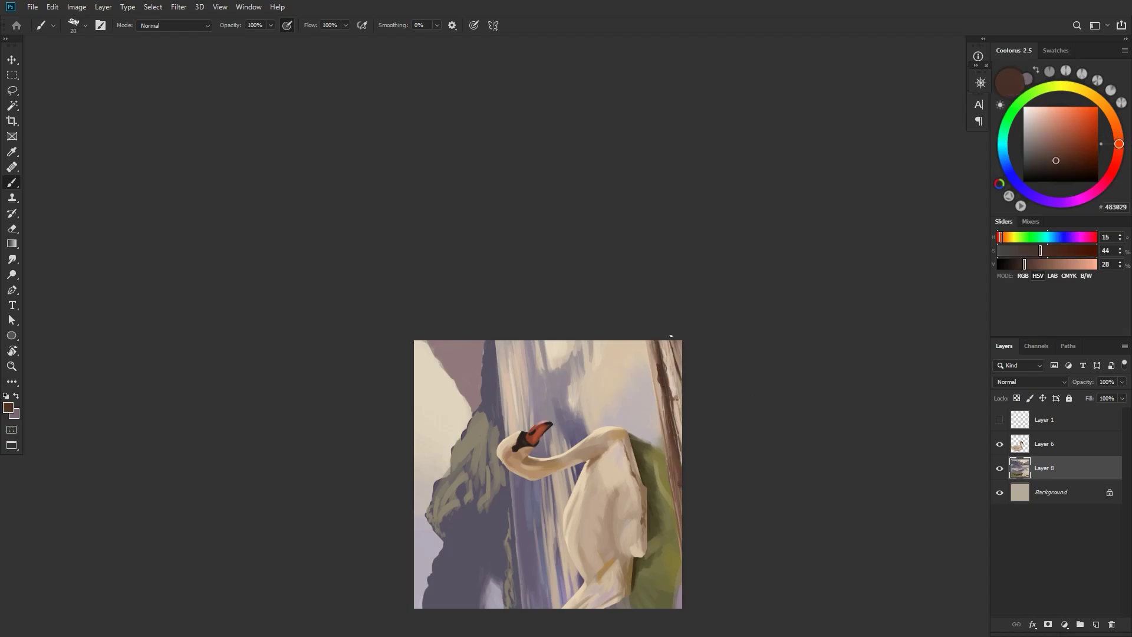
{"action": "left_click", "coordinate": [650, 343], "text": "alt"}
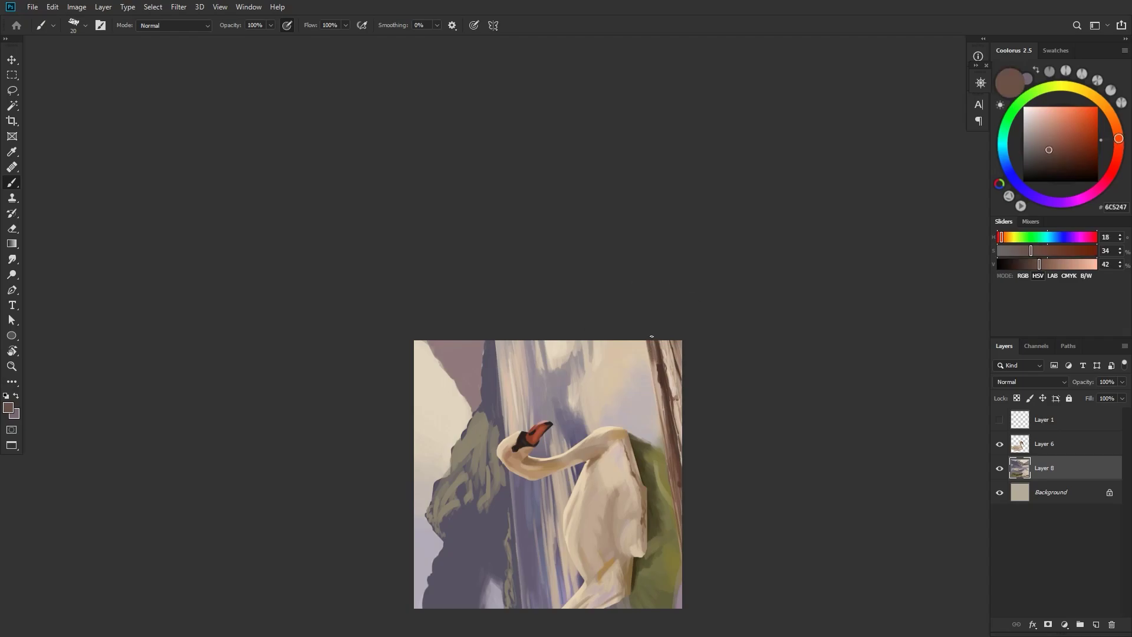
{"action": "left_click", "coordinate": [677, 378], "text": "alt"}
{"action": "left_click", "coordinate": [680, 342], "text": "alt"}
{"action": "left_click", "coordinate": [674, 377], "text": "alt"}
{"action": "left_click", "coordinate": [673, 383], "text": "alt"}
{"action": "mouse_move", "coordinate": [673, 386]}
{"action": "left_mouse_down"}
{"action": "mouse_move", "coordinate": [676, 345]}
{"action": "mouse_move", "coordinate": [679, 375]}
{"action": "left_mouse_up"}
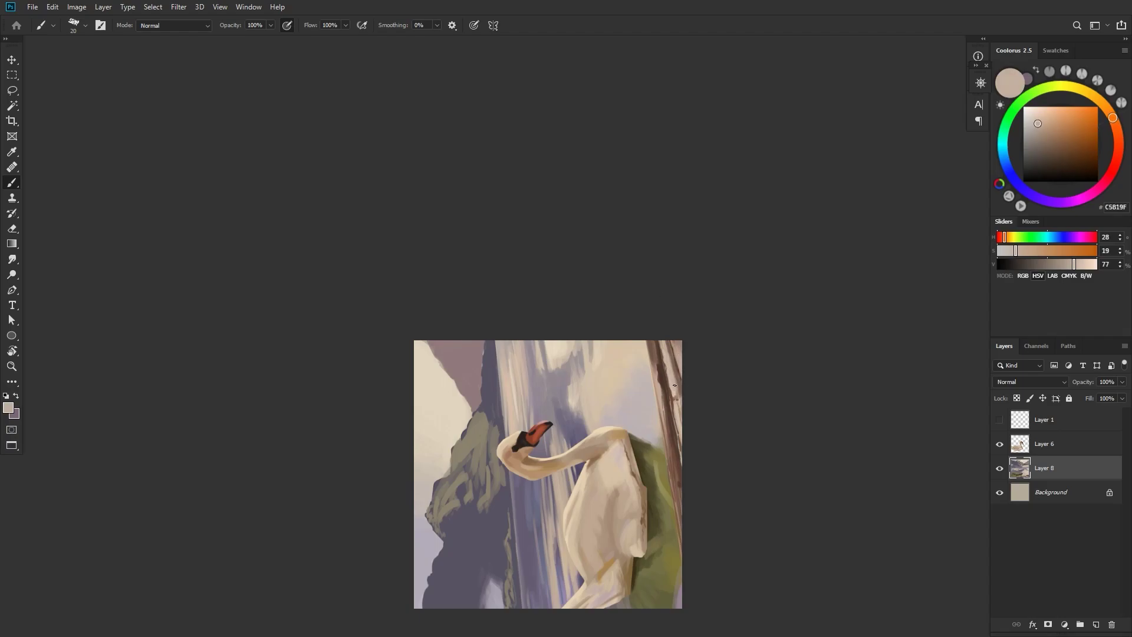
- Extend the wood grain along the strip with browns #7A6053 and #49312A, and restore the view rotation to 0°
{"action": "left_click", "coordinate": [660, 394], "text": "alt"}
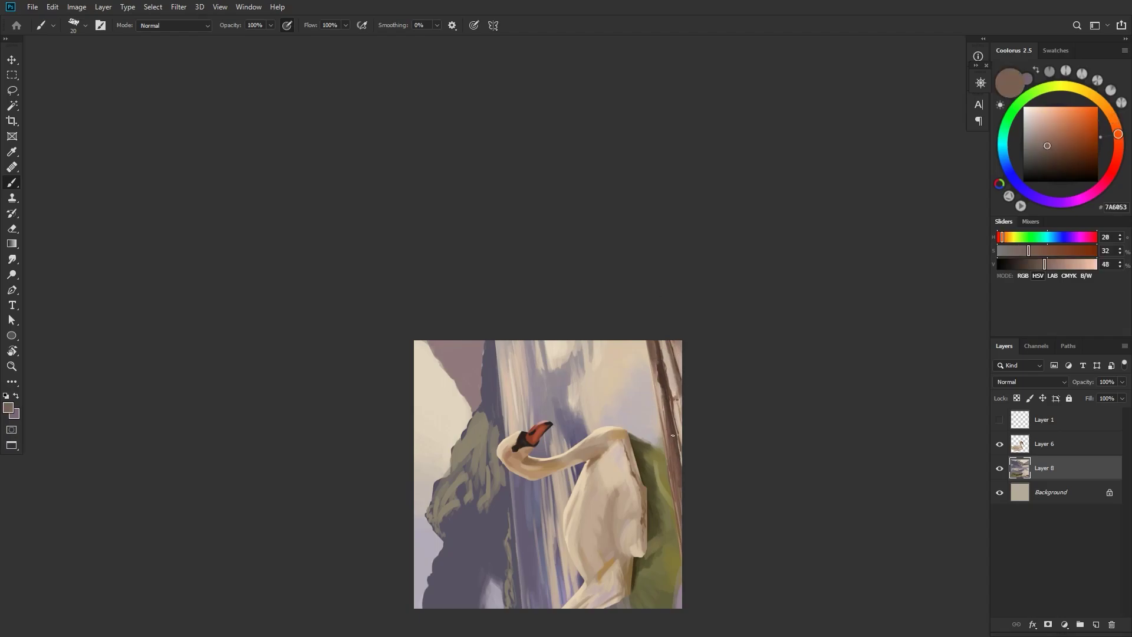
{"action": "left_click", "coordinate": [665, 390], "text": "alt"}
{"action": "left_click_drag", "start_coordinate": [670, 467], "coordinate": [679, 519]}
{"action": "left_click_drag", "start_coordinate": [667, 443], "coordinate": [681, 509]}
{"action": "left_click", "coordinate": [676, 487], "text": "alt"}
{"action": "left_click", "coordinate": [670, 471], "text": "alt"}
{"action": "left_click_drag", "start_coordinate": [672, 448], "coordinate": [681, 540]}
{"action": "key", "text": "r"}
{"action": "left_click_drag", "start_coordinate": [805, 294], "coordinate": [653, 534]}
{"action": "left_click_drag", "start_coordinate": [715, 402], "coordinate": [762, 451]}
{"action": "key", "text": "v"}
{"action": "key", "text": "r"}
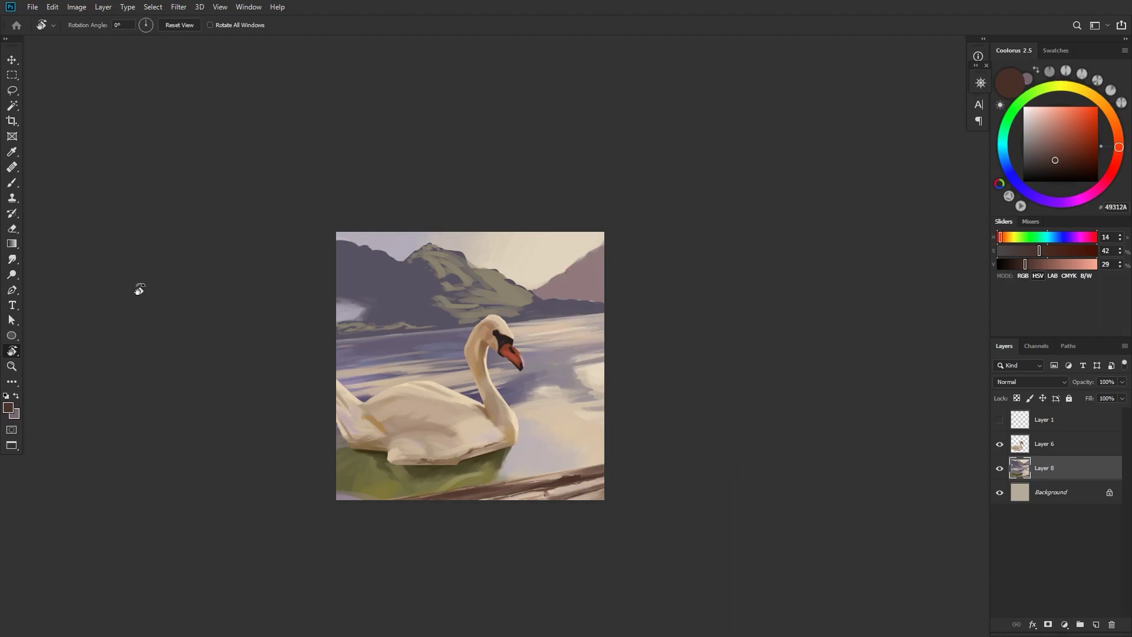
- Add olive-gold light patches to the central mountain with #94814E and sampled #968966 at brush size 30
{"action": "key", "text": "b"}
{"action": "left_click_drag", "start_coordinate": [614, 230], "coordinate": [629, 292]}
{"action": "left_click", "coordinate": [518, 376], "text": "alt"}
{"action": "key", "text": "bracketright"}
{"action": "key", "text": "bracketright"}
{"action": "key", "text": "bracketright"}
{"action": "key", "text": "bracketright"}
{"action": "mouse_move", "coordinate": [577, 330]}
{"action": "left_mouse_down"}
{"action": "mouse_move", "coordinate": [554, 324]}
{"action": "mouse_move", "coordinate": [567, 325]}
{"action": "left_mouse_up"}
{"action": "left_click", "coordinate": [1113, 118]}
{"action": "left_click", "coordinate": [1049, 142]}
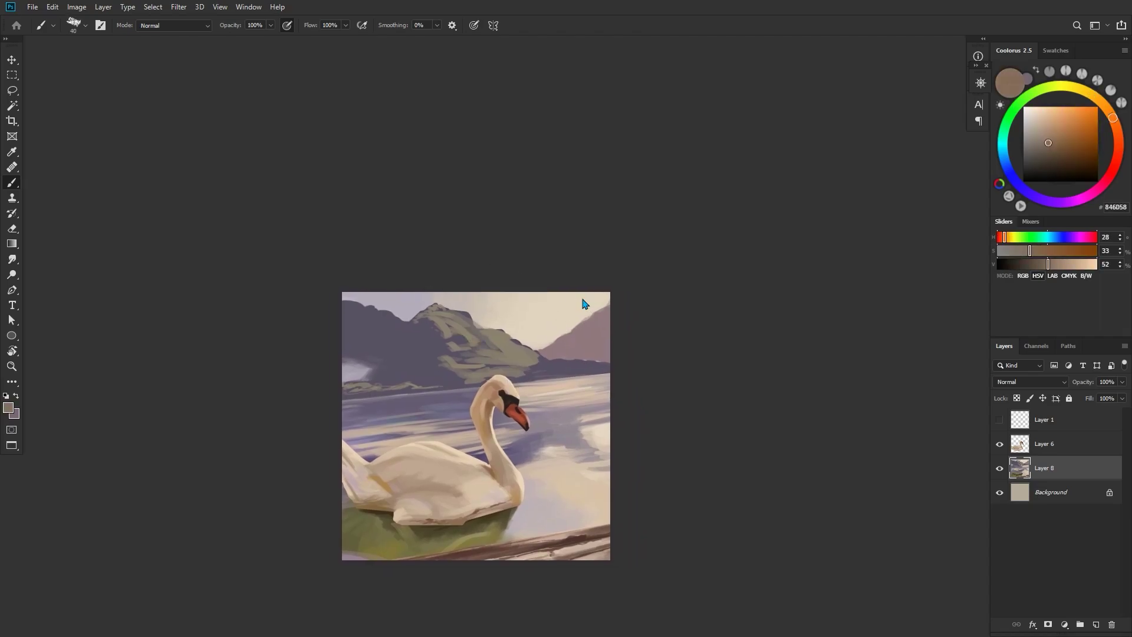
{"action": "left_click", "coordinate": [1091, 95]}
{"action": "left_click", "coordinate": [1059, 138]}
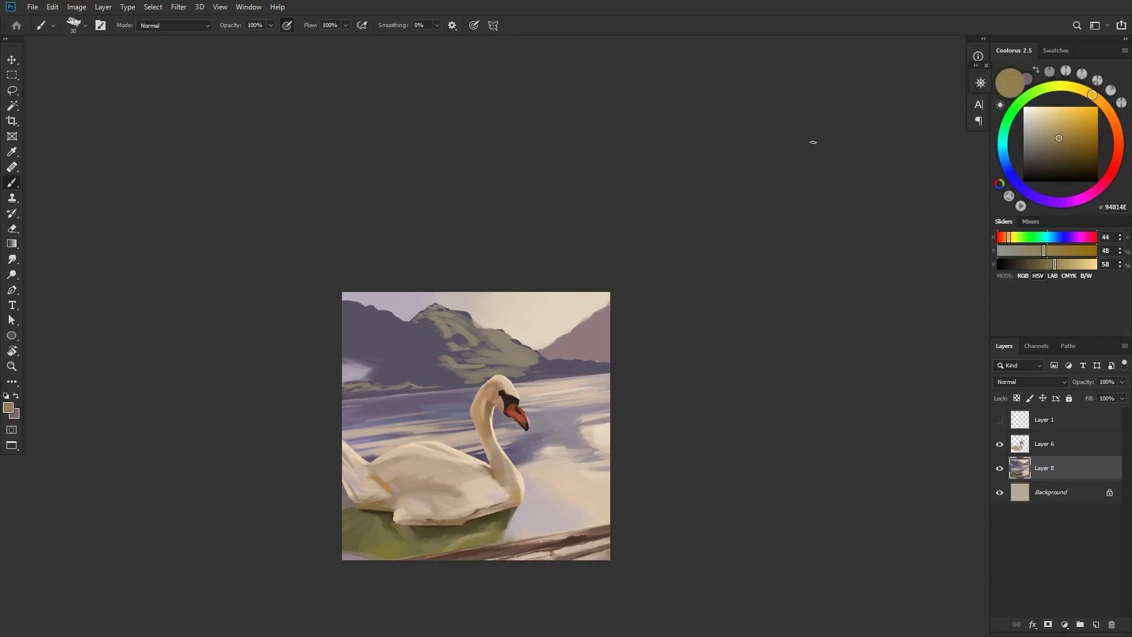
{"action": "left_click", "coordinate": [435, 333], "text": "alt"}
{"action": "left_click_drag", "start_coordinate": [440, 327], "coordinate": [459, 331]}
{"action": "left_click", "coordinate": [456, 329], "text": "alt"}
{"action": "left_click", "coordinate": [469, 322], "text": "alt"}
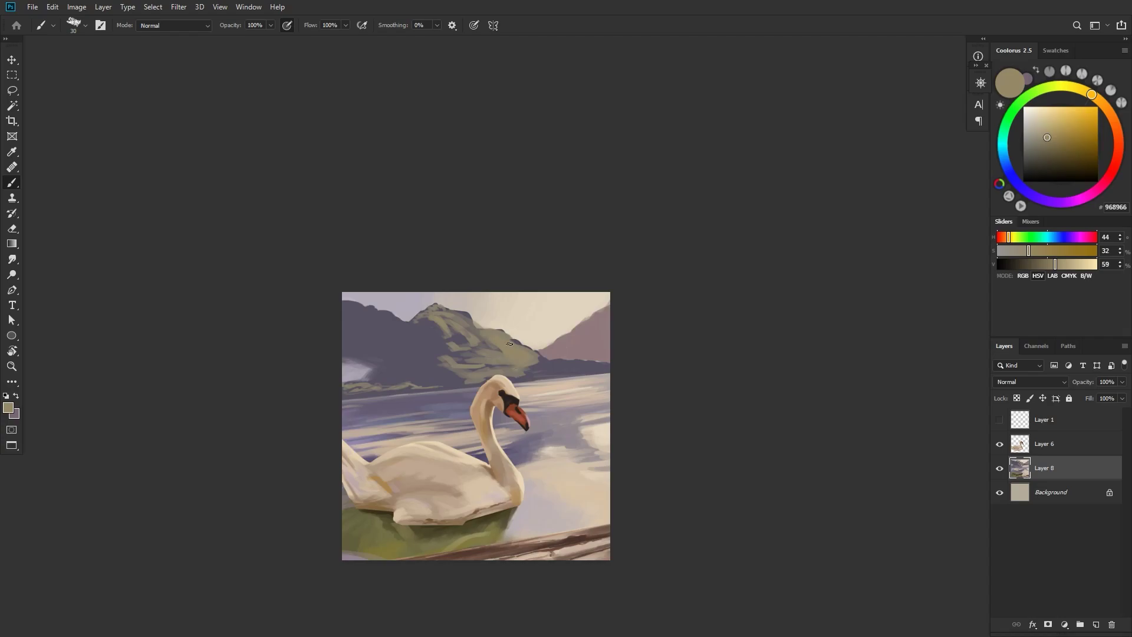
- Paint the mountain's low foothills on the far shore with sampled grey-browns #807564 and #7F7564, and show the Navigator preview
{"action": "key", "text": "bracketright"}
{"action": "left_click", "coordinate": [563, 367], "text": "alt"}
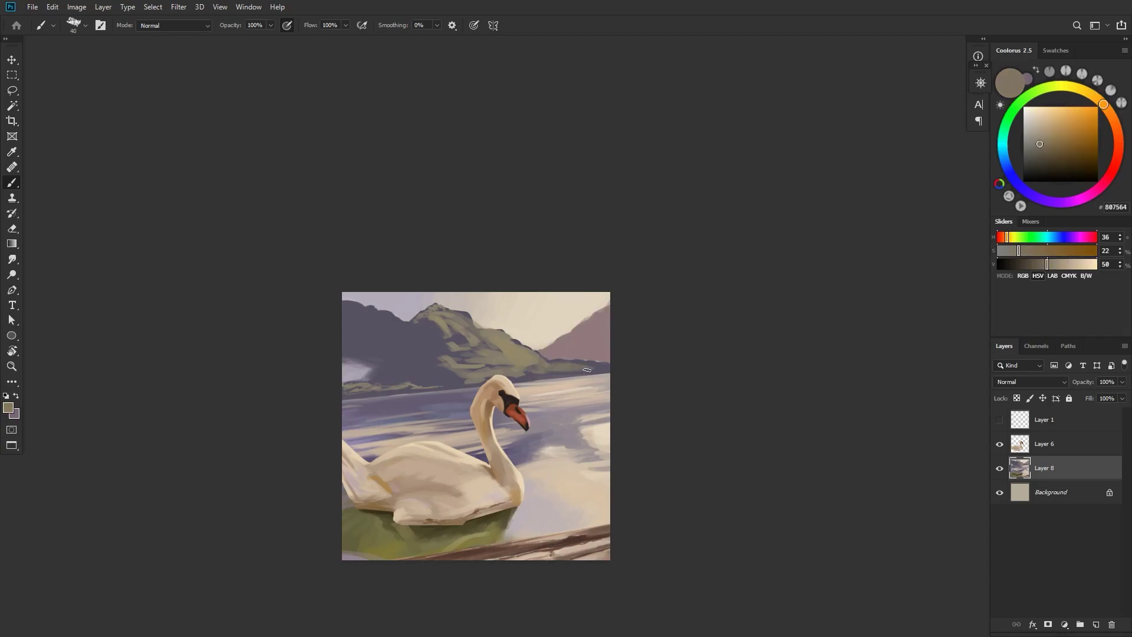
{"action": "key", "text": "bracketleft"}
{"action": "left_click", "coordinate": [560, 363], "text": "alt"}
{"action": "left_click", "coordinate": [984, 83]}
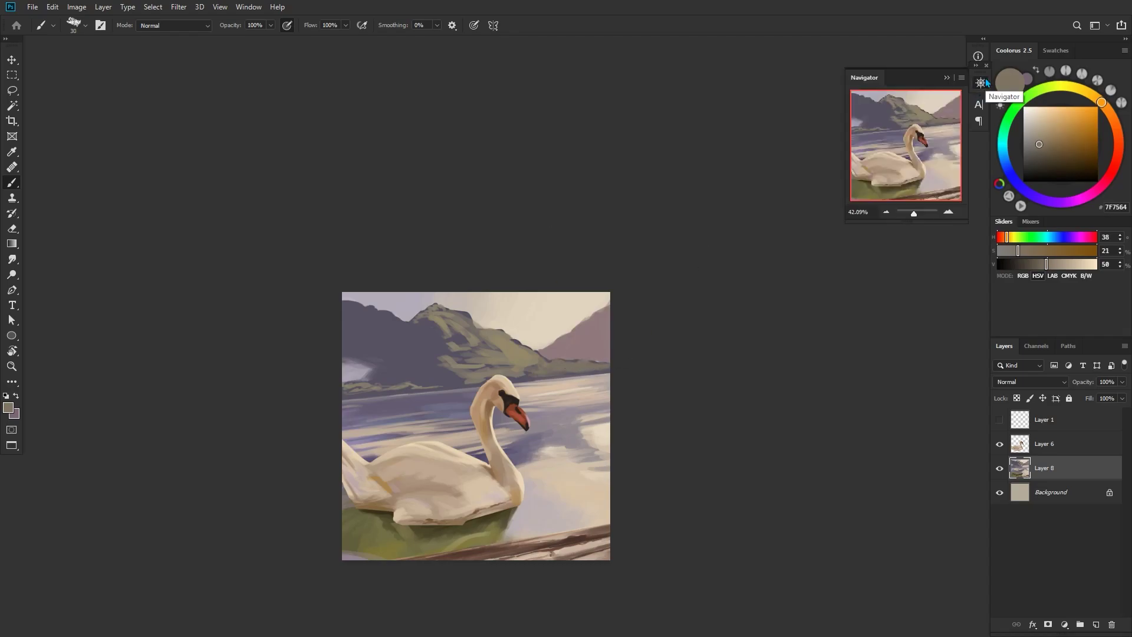
- Warm the shoreline below the dark mountain with tan #A2836E and brown #8E6958, reducing the brush to 20
{"action": "left_click", "coordinate": [1116, 126]}
{"action": "left_click_drag", "start_coordinate": [1038, 144], "coordinate": [1047, 134]}
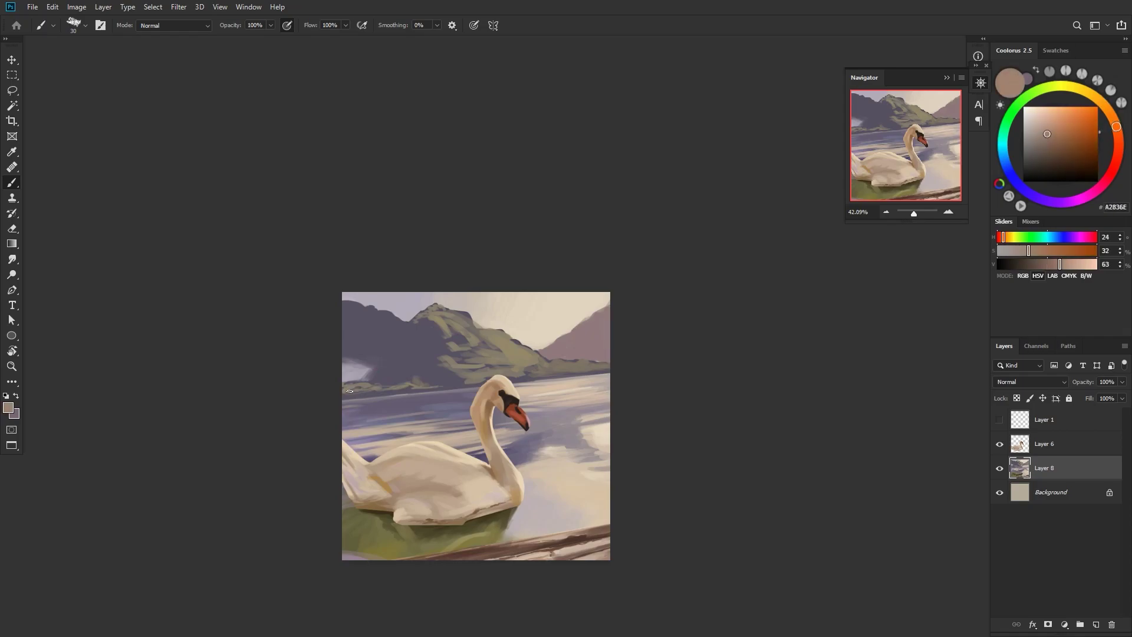
{"action": "left_click_drag", "start_coordinate": [363, 390], "coordinate": [371, 389]}
{"action": "left_click", "coordinate": [1118, 135]}
{"action": "left_click", "coordinate": [1051, 139]}
{"action": "key", "text": "["}
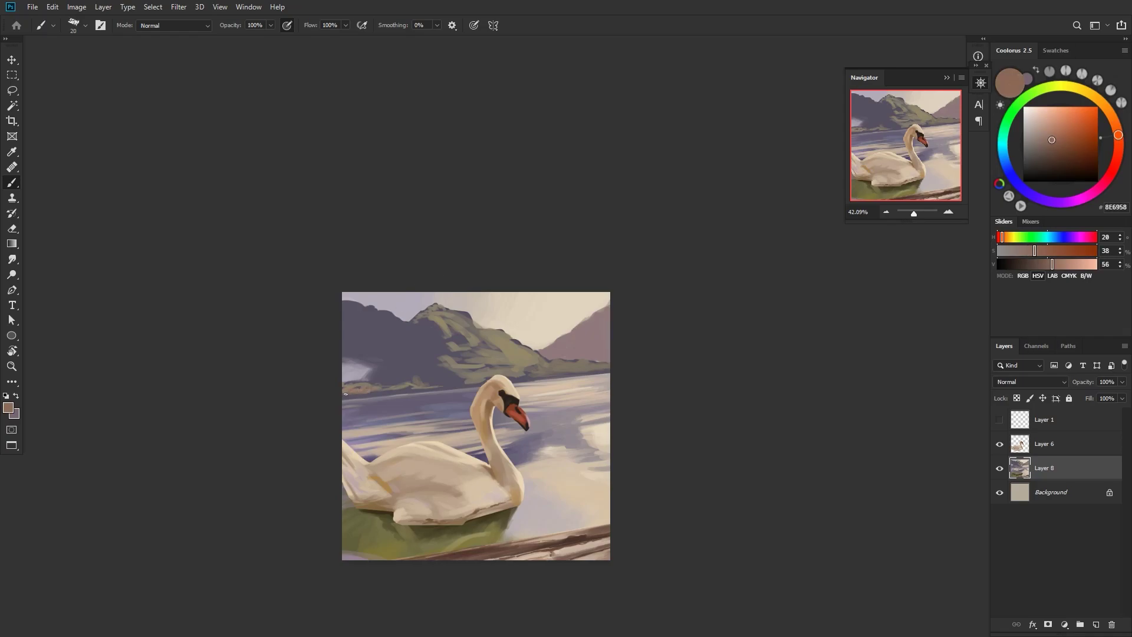
- Refine the shoreline under the dark mountain with sampled mountain and shore tones, alternating larger and smaller brush sizes
{"action": "left_click", "coordinate": [375, 377], "text": "alt"}
{"action": "key", "text": "]"}
{"action": "key", "text": "]"}
{"action": "key", "text": "]"}
{"action": "left_click", "coordinate": [372, 391], "text": "alt"}
{"action": "key", "text": "bracketleft"}
{"action": "key", "text": "bracketleft"}
{"action": "key", "text": "bracketleft"}
{"action": "key", "text": "bracketleft"}
- Soften the central mountain's shaded slopes with grey-brown #80786B and muted greys, and blend the sky above with #CCC2B3 at brush size 30
{"action": "left_click", "coordinate": [470, 401], "text": "alt"}
{"action": "key", "text": "bracketright"}
{"action": "key", "text": "bracketright"}
{"action": "key", "text": "bracketright"}
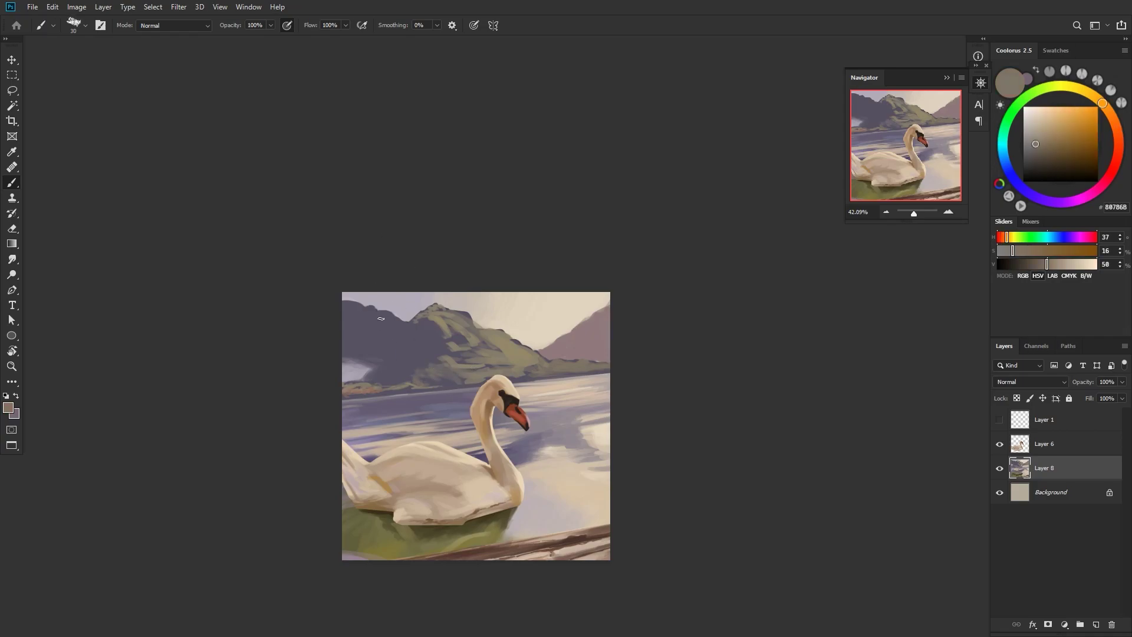
{"action": "left_click", "coordinate": [417, 359], "text": "alt"}
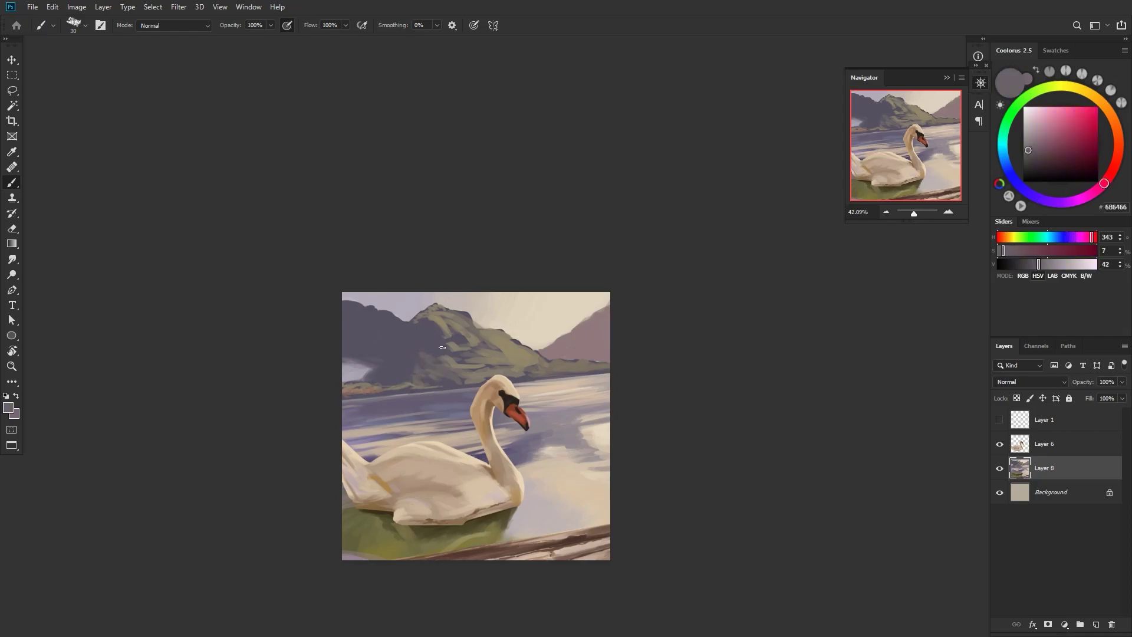
{"action": "left_click", "coordinate": [508, 301], "text": "alt"}
{"action": "left_click", "coordinate": [477, 325], "text": "alt"}
{"action": "left_click", "coordinate": [497, 325], "text": "alt"}
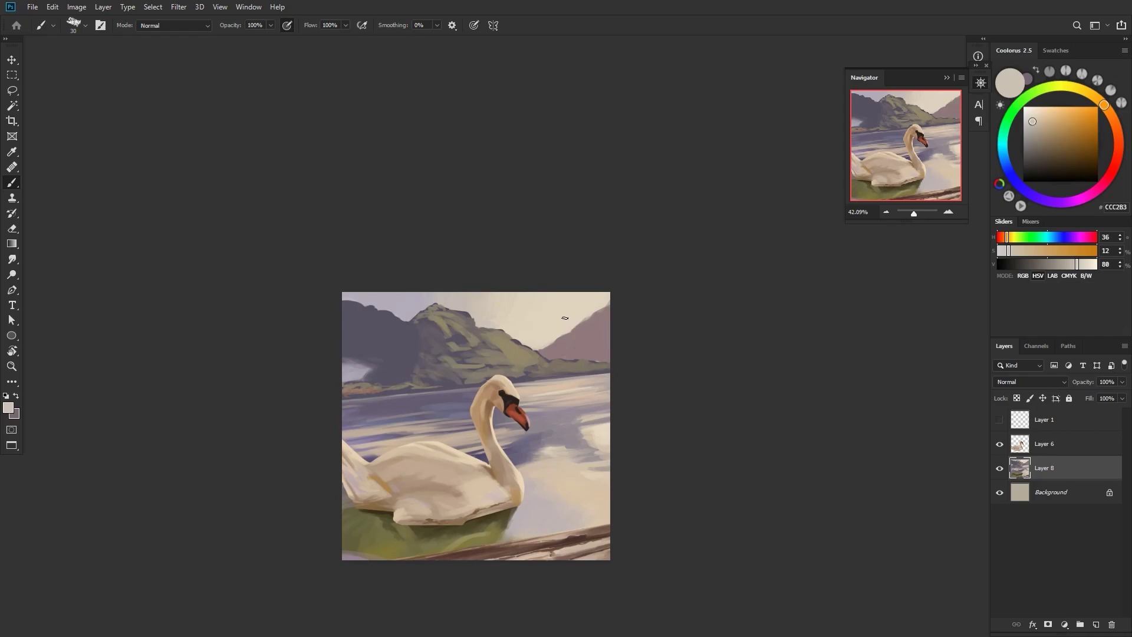
- Lighten the base of the distant mauve mountain with #A9A2AE, #BEA89C and #A6929E, enlarging the brush to 50
{"action": "left_click", "coordinate": [597, 351], "text": "alt"}
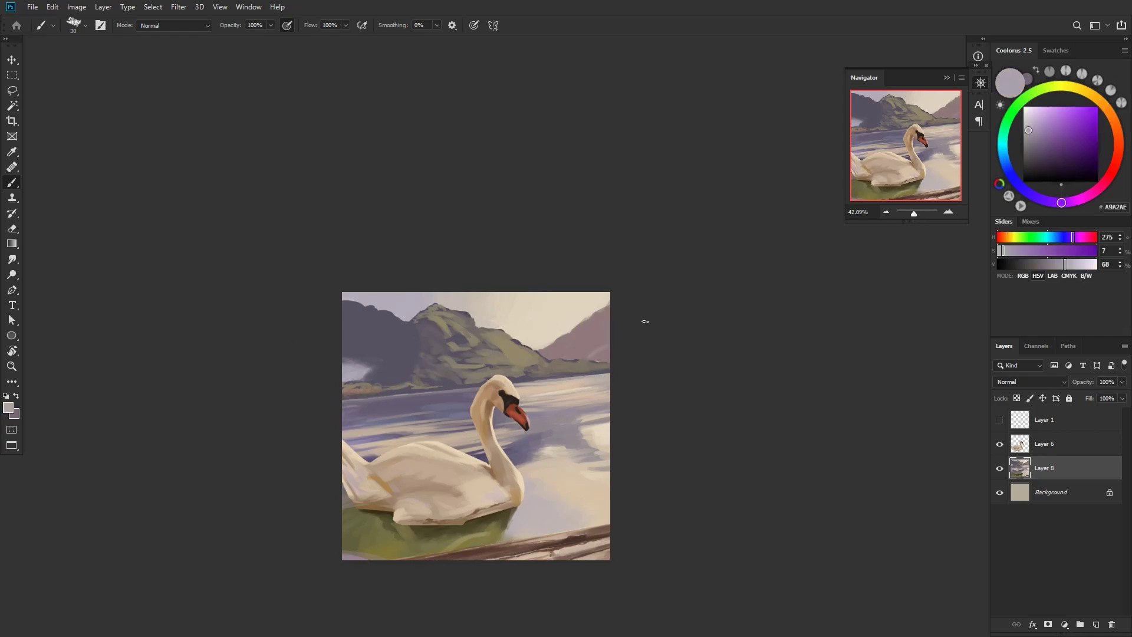
{"action": "left_click", "coordinate": [650, 253], "text": "alt"}
{"action": "left_click", "coordinate": [652, 258], "text": "alt"}
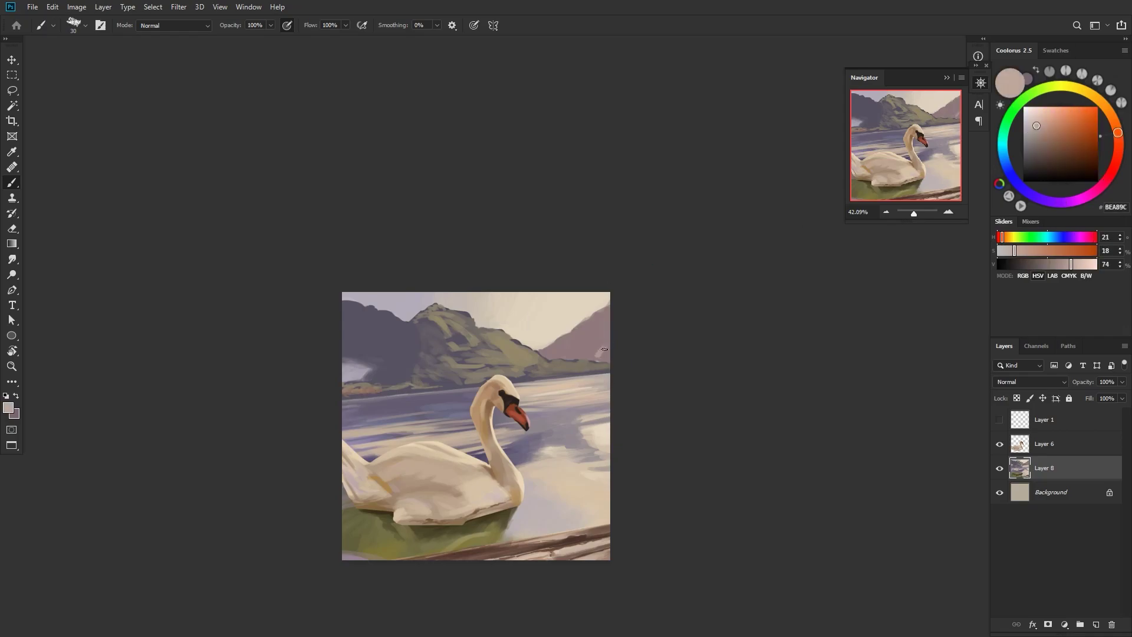
{"action": "key", "text": "]"}
{"action": "key", "text": "]"}
{"action": "key", "text": "]"}
{"action": "key", "text": "]"}
{"action": "left_click", "coordinate": [659, 252], "text": "alt"}
{"action": "left_click_drag", "start_coordinate": [592, 359], "coordinate": [605, 356]}
{"action": "left_click", "coordinate": [645, 320], "text": "alt"}
{"action": "left_click", "coordinate": [598, 351], "text": "alt"}
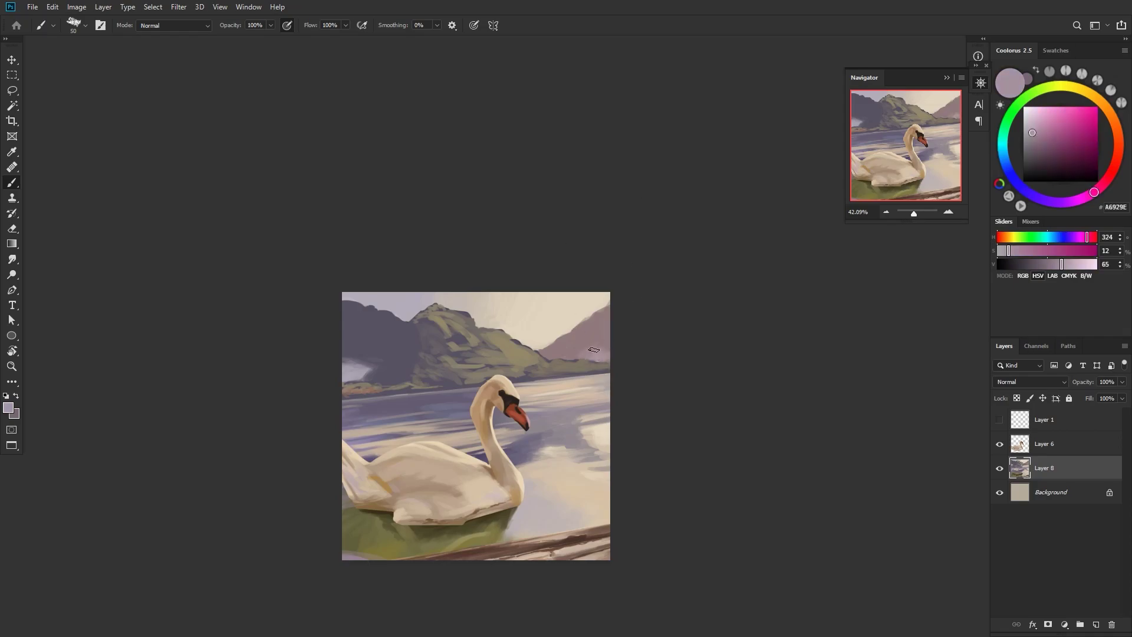
{"action": "left_click", "coordinate": [588, 347], "text": "alt"}
- Brush soft cloud streaks above the dark mountain with #C3B9B2 and #C8BEB0, and sample its dark purple #575161 at brush size 30
{"action": "left_click", "coordinate": [434, 354], "text": "alt"}
{"action": "key", "text": "bracketleft"}
{"action": "left_click", "coordinate": [454, 295], "text": "alt"}
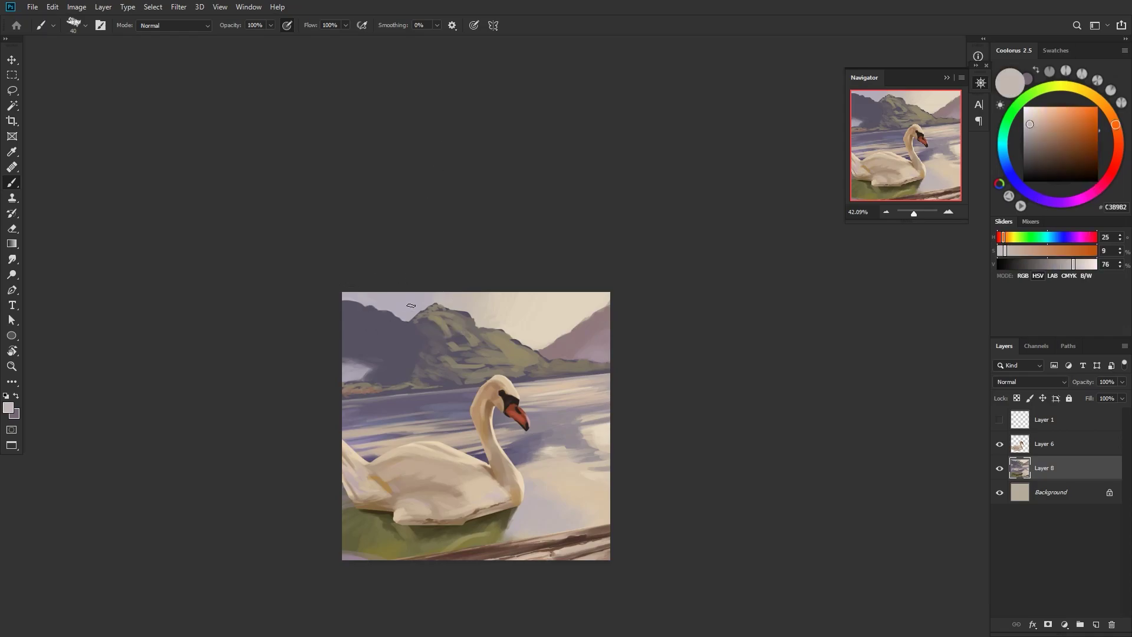
{"action": "left_click", "coordinate": [411, 309], "text": "alt"}
{"action": "left_click", "coordinate": [382, 288], "text": "alt"}
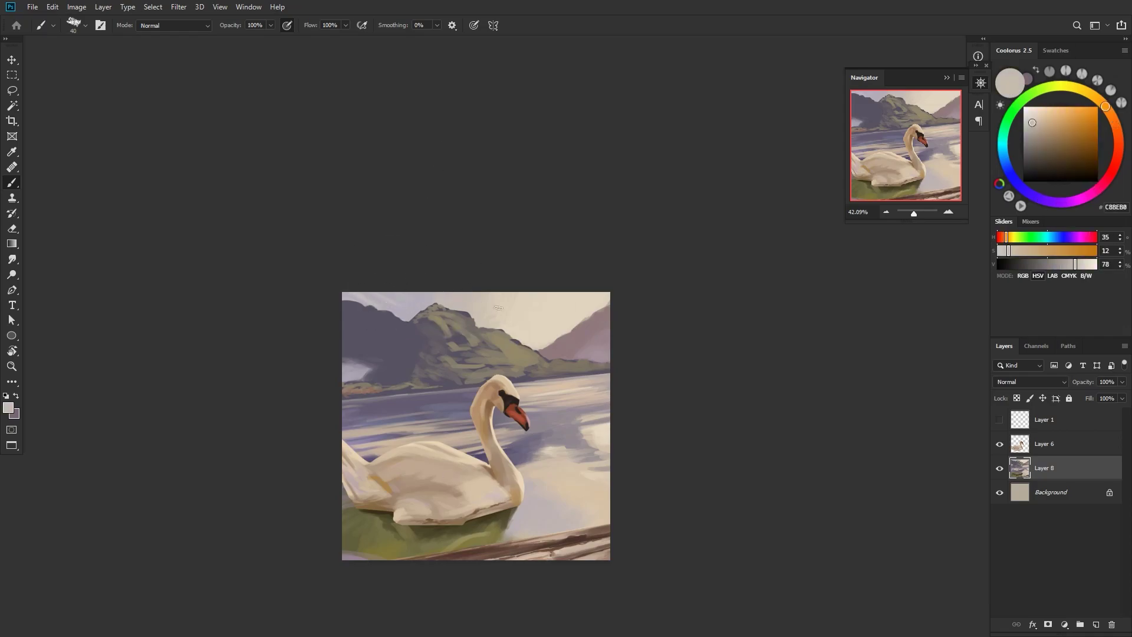
{"action": "key", "text": "bracketleft"}
{"action": "left_click", "coordinate": [385, 316], "text": "alt"}
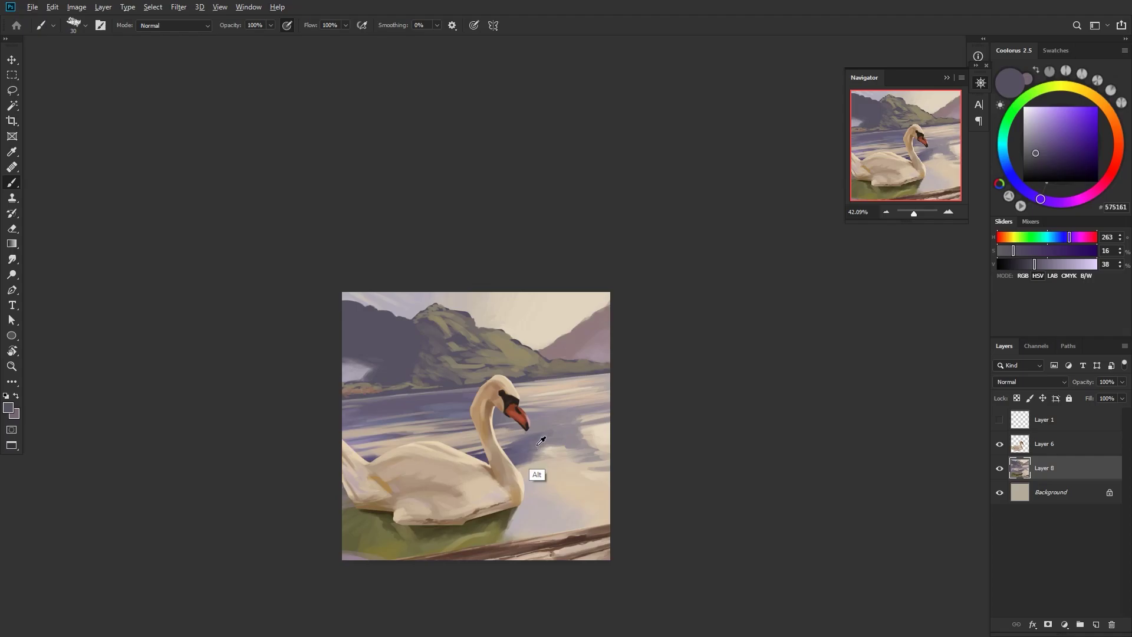
- Add thin ripples beside the swan's chest with purples #686078, #746C80 and #92888E, rotating the view for strokes and then restoring it
{"action": "left_click", "coordinate": [537, 473], "text": "alt"}
{"action": "left_click_drag", "start_coordinate": [516, 480], "coordinate": [543, 475]}
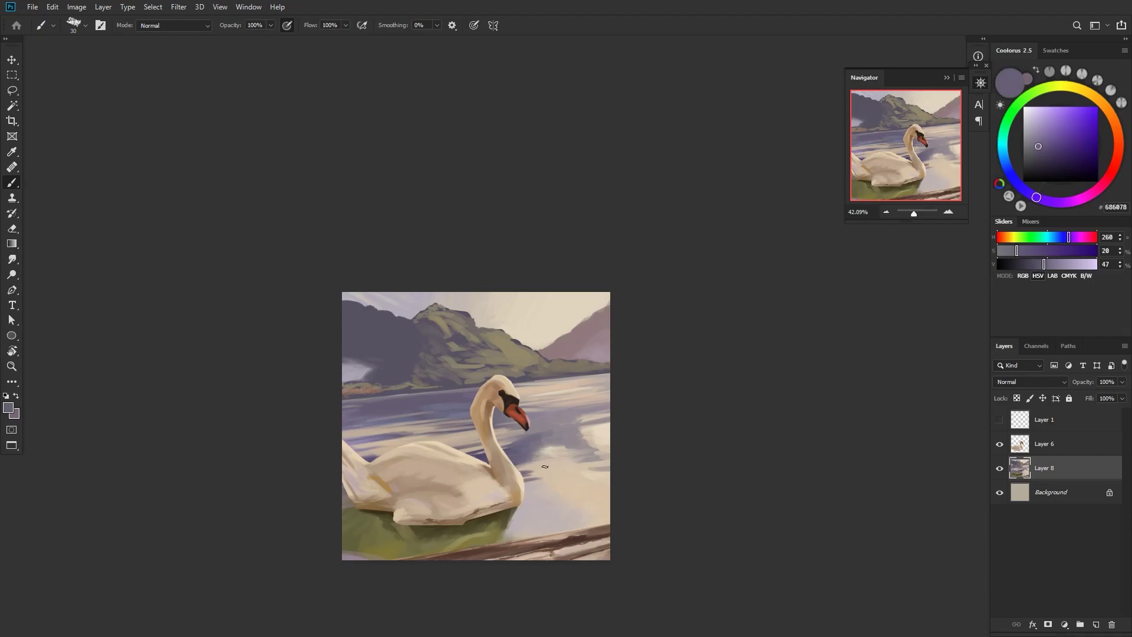
{"action": "left_click", "coordinate": [529, 459], "text": "alt"}
{"action": "key", "text": "bracketleft"}
{"action": "key", "text": "bracketleft"}
{"action": "key", "text": "bracketleft"}
{"action": "key", "text": "r"}
{"action": "left_click_drag", "start_coordinate": [680, 449], "coordinate": [666, 236]}
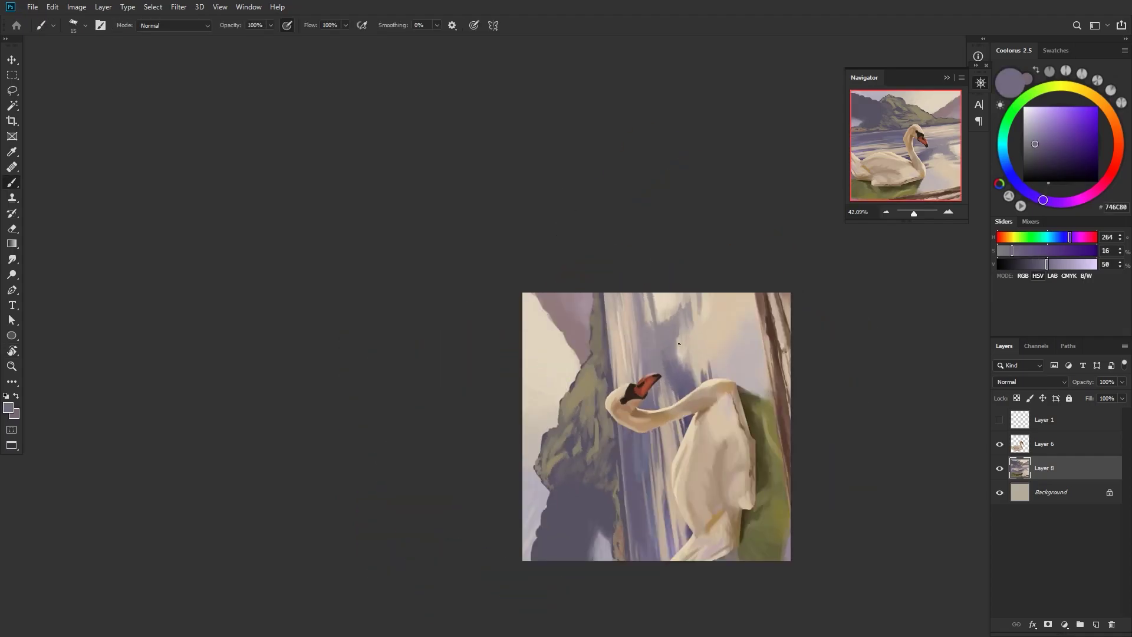
{"action": "left_click", "coordinate": [681, 339], "text": "alt"}
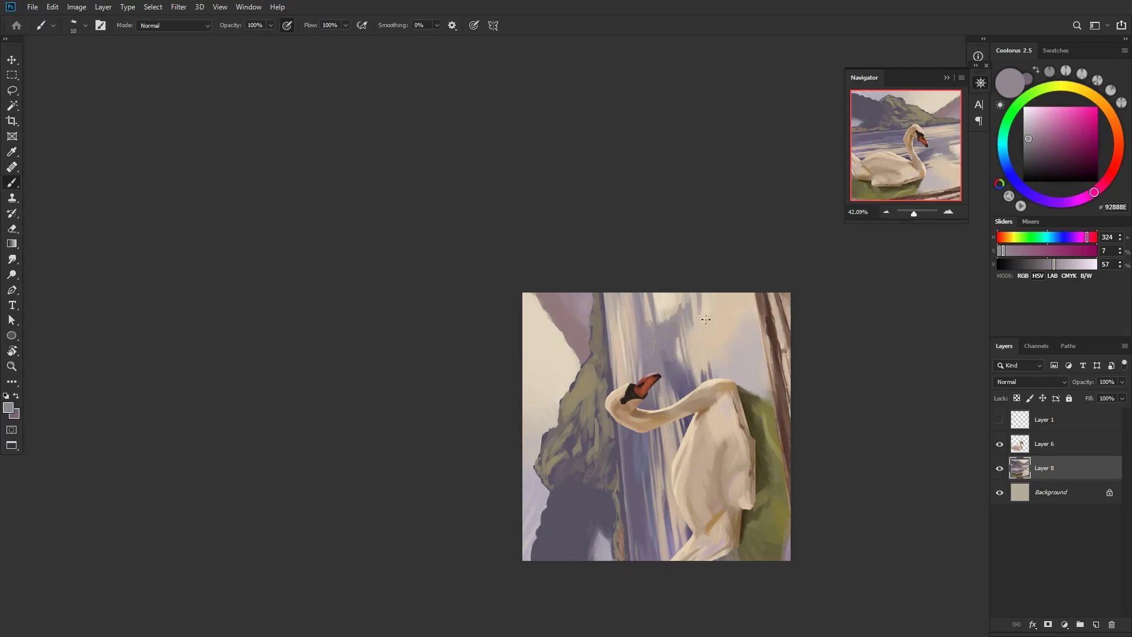
{"action": "key", "text": "r"}
{"action": "key", "text": "Escape"}
{"action": "key", "text": "b"}
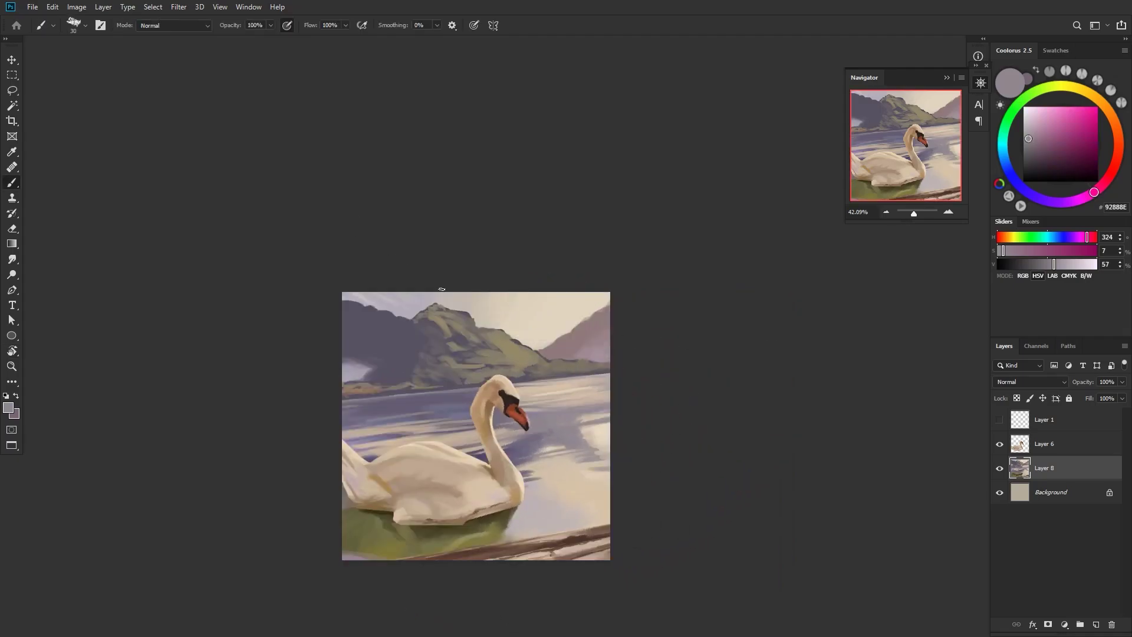
- Paint shadows on the central mountain with #5F5963 and #575161, setting brush opacity to 70% and size to 20
{"action": "left_click", "coordinate": [435, 327], "text": "alt"}
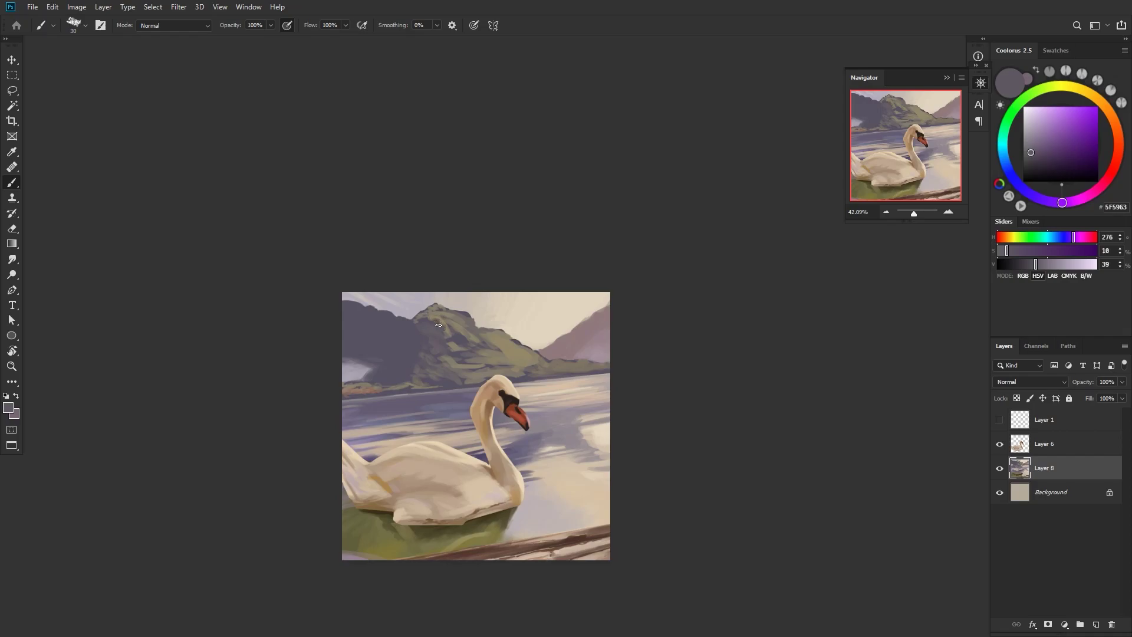
{"action": "key", "text": "bracketleft"}
{"action": "key", "text": "7"}
{"action": "key", "text": "bracketleft"}
{"action": "left_click", "coordinate": [454, 378], "text": "alt"}
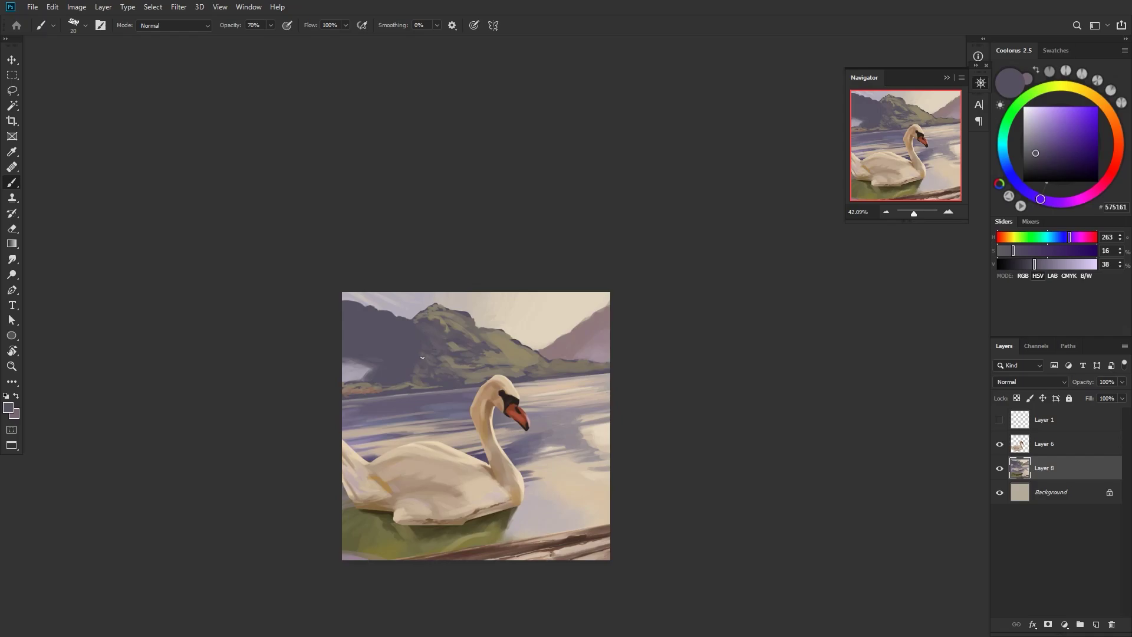
- Break up the mountain's slopes by alternating sampled purple-greys #605A63 and #5F5963 with olive, using brush sizes 15 to 25
{"action": "left_click", "coordinate": [482, 356], "text": "alt"}
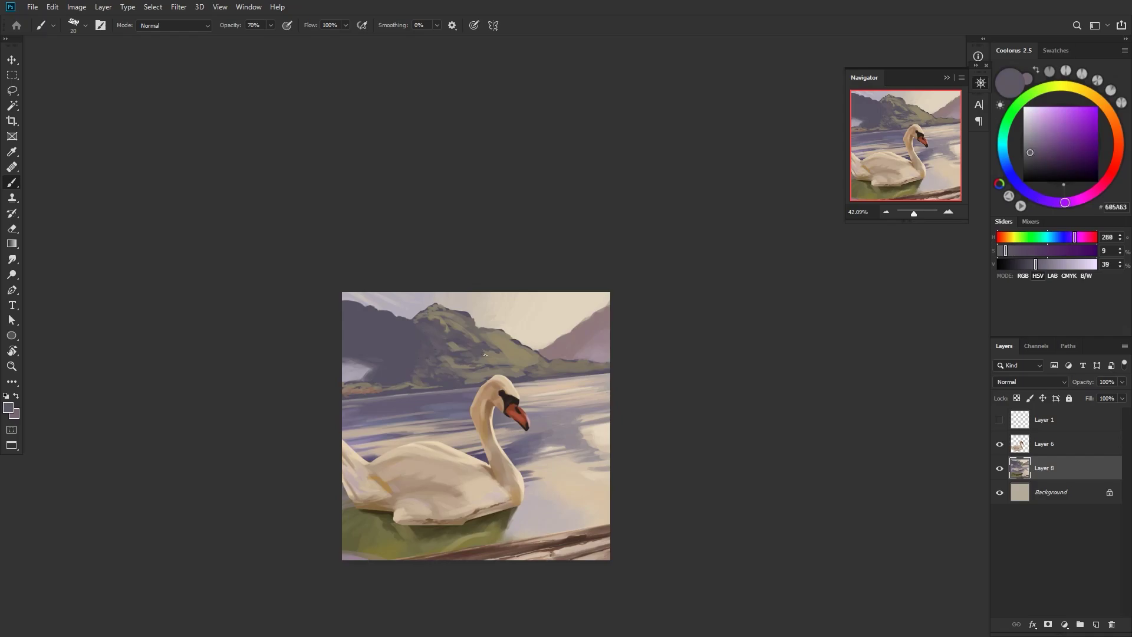
{"action": "key", "text": "bracketright"}
{"action": "left_click", "coordinate": [442, 346], "text": "alt"}
{"action": "key", "text": "bracketleft"}
{"action": "key", "text": "bracketleft"}
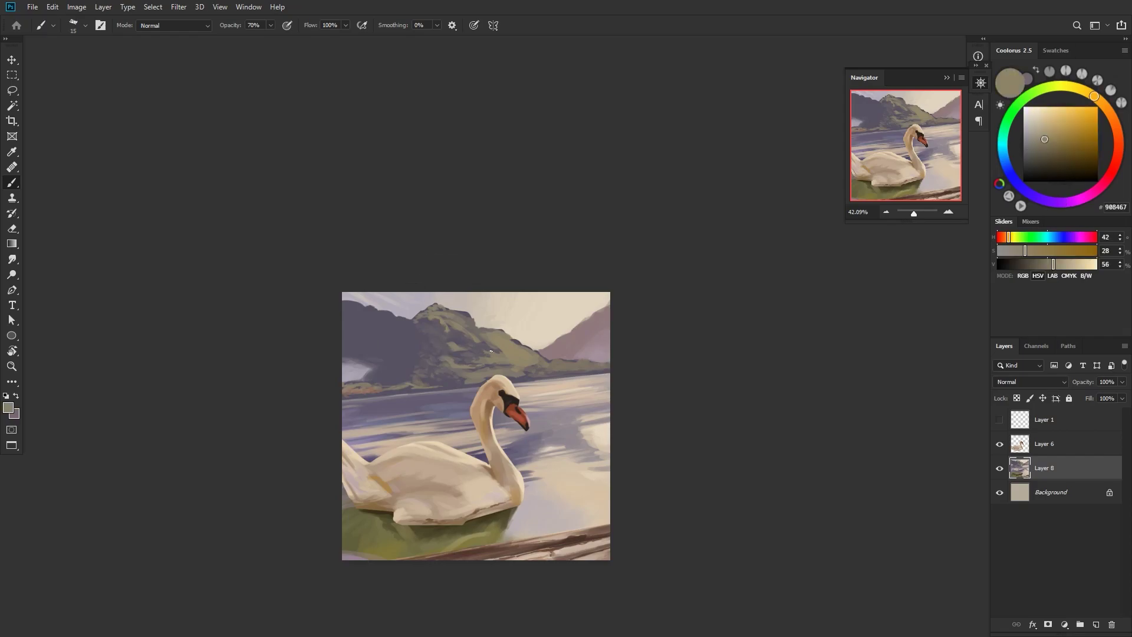
{"action": "left_click", "coordinate": [490, 350], "text": "alt"}
{"action": "key", "text": "bracketright"}
{"action": "key", "text": "bracketright"}
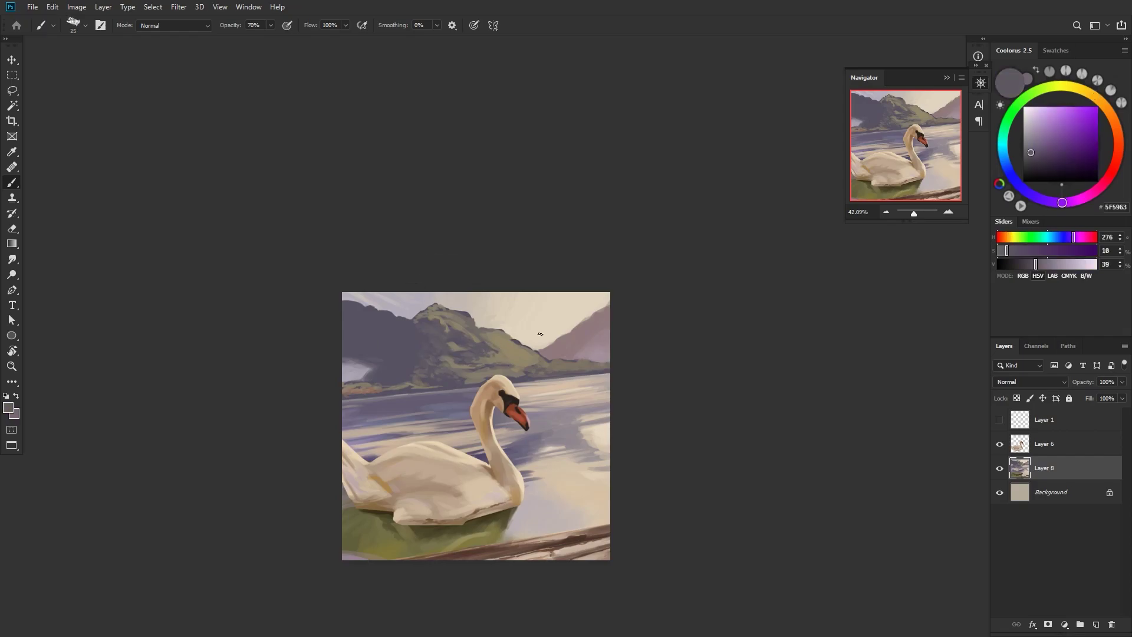
- Refine the central mountain's slopes with sampled olive-grey #807667, setting brush opacity to 90%, enabling pressure-controlled opacity and reducing the brush to 20
{"action": "key", "text": "9"}
{"action": "left_click", "coordinate": [460, 378], "text": "alt"}
{"action": "left_click", "coordinate": [485, 348], "text": "alt"}
{"action": "left_click", "coordinate": [287, 25]}
{"action": "left_click", "coordinate": [488, 342], "text": "alt"}
{"action": "left_click", "coordinate": [463, 327], "text": "alt"}
{"action": "key", "text": "bracketleft"}
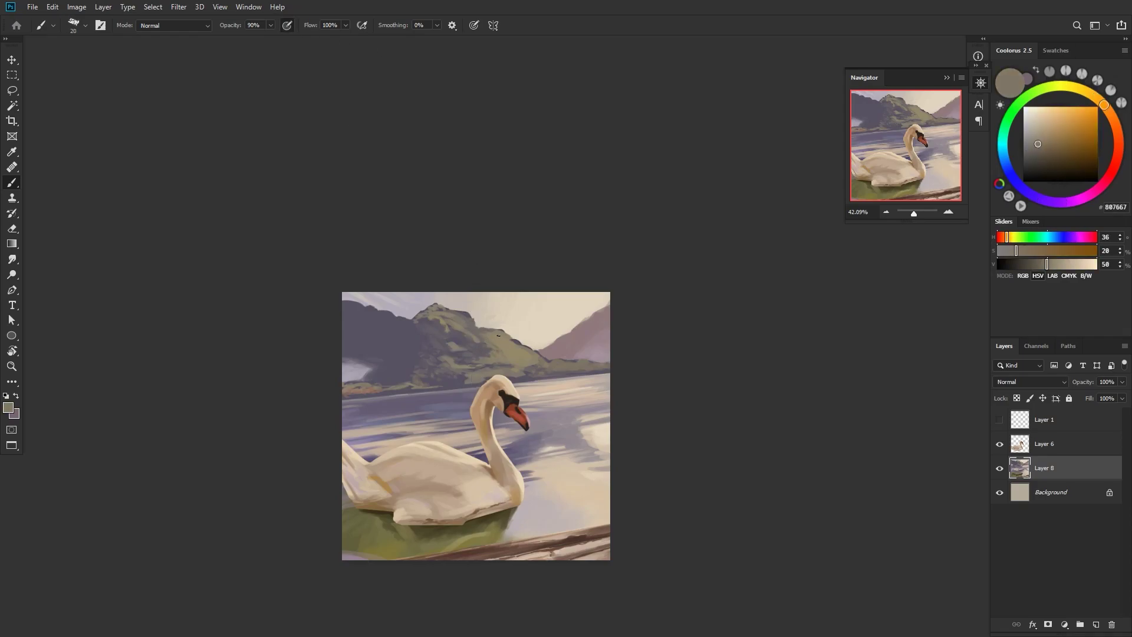
- Add #726B68 and #948867 touches to the central mountain, and edge the dark mountain's ridge with reddish-brown #917162 at size 20
{"action": "left_click", "coordinate": [488, 334], "text": "alt"}
{"action": "key", "text": "bracketright"}
{"action": "key", "text": "bracketright"}
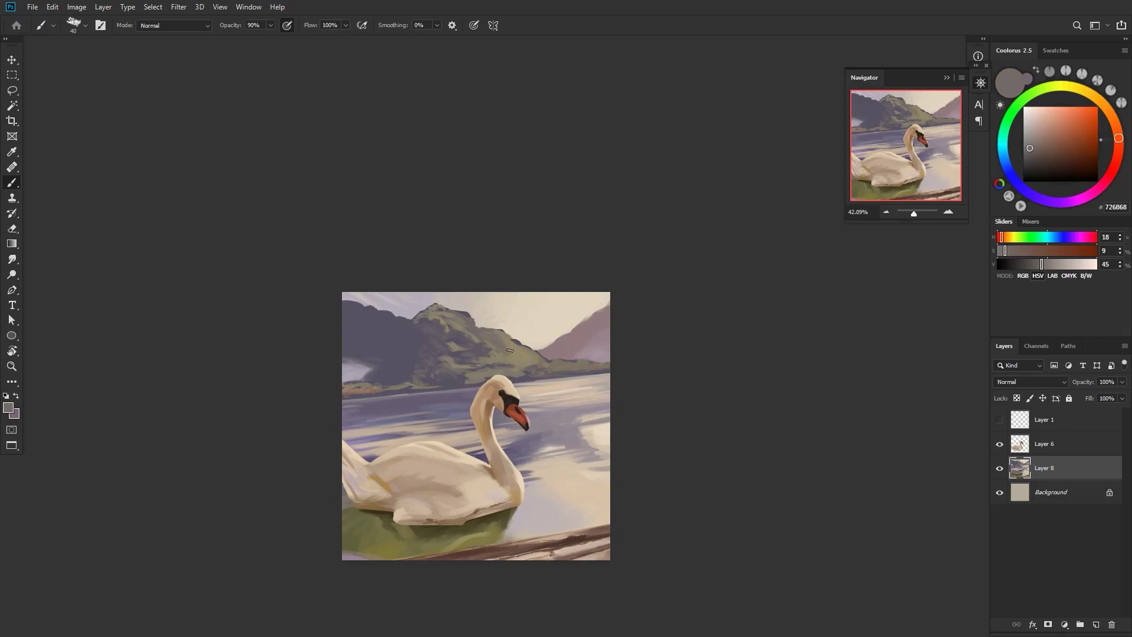
{"action": "left_click", "coordinate": [528, 357], "text": "alt"}
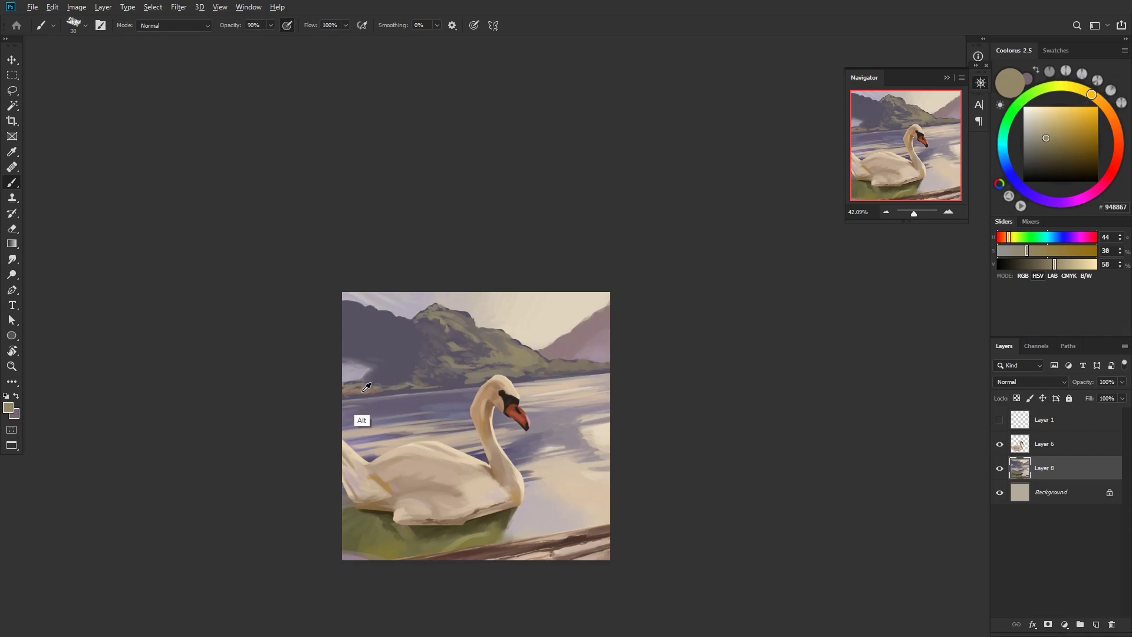
{"action": "left_click", "coordinate": [361, 419], "text": "alt"}
{"action": "key", "text": "bracketleft"}
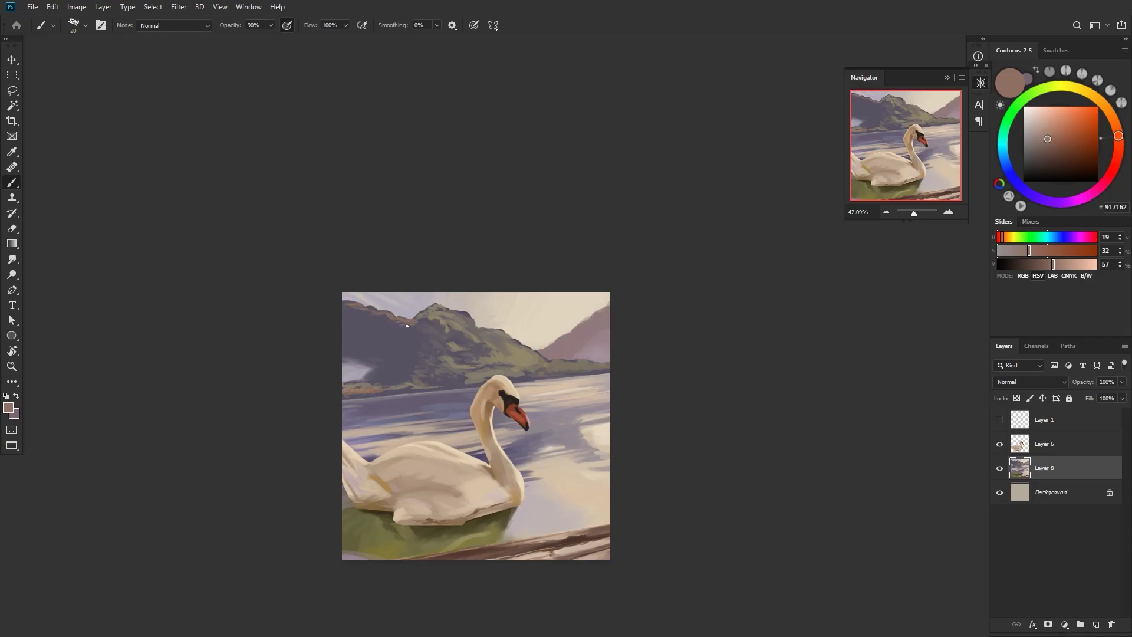
- Brush lilac mist at the base of the dark mountain with sampled #AAA3B0, starting at brush size 50
{"action": "left_click", "coordinate": [355, 375], "text": "alt"}
{"action": "key", "text": "bracketright"}
{"action": "key", "text": "bracketright"}
{"action": "key", "text": "bracketright"}
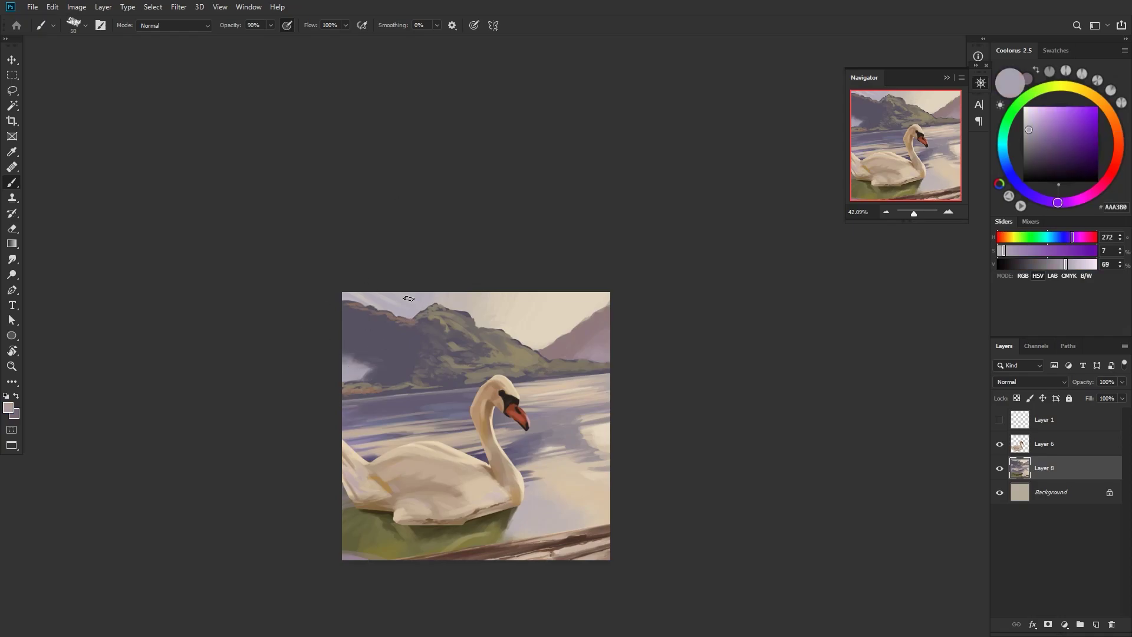
{"action": "left_click", "coordinate": [366, 367], "text": "alt"}
{"action": "mouse_move", "coordinate": [347, 352]}
{"action": "left_mouse_down"}
{"action": "mouse_move", "coordinate": [369, 366]}
{"action": "mouse_move", "coordinate": [353, 353]}
{"action": "mouse_move", "coordinate": [378, 354]}
{"action": "mouse_move", "coordinate": [369, 366]}
{"action": "left_mouse_up"}
{"action": "left_click", "coordinate": [352, 366], "text": "alt"}
{"action": "left_click", "coordinate": [353, 354], "text": "alt"}
{"action": "left_click", "coordinate": [348, 354], "text": "alt"}
- Build up the mist patch against the dark mountain with a larger brush, resampling neighbouring mist and mountain tones
{"action": "key", "text": "bracketright"}
{"action": "key", "text": "bracketright"}
{"action": "left_click", "coordinate": [377, 358], "text": "alt"}
{"action": "left_click", "coordinate": [357, 363], "text": "alt"}
{"action": "left_click", "coordinate": [352, 373], "text": "alt"}
{"action": "left_click", "coordinate": [370, 355], "text": "alt"}
{"action": "left_click_drag", "start_coordinate": [365, 325], "coordinate": [379, 348]}
- Blend the mist's upper edge into the dark mountain with #8C8694 and #575161, enlarging the brush to 125
{"action": "left_click", "coordinate": [354, 354], "text": "alt"}
{"action": "key", "text": "bracketright"}
{"action": "key", "text": "bracketright"}
{"action": "key", "text": "bracketright"}
{"action": "key", "text": "bracketright"}
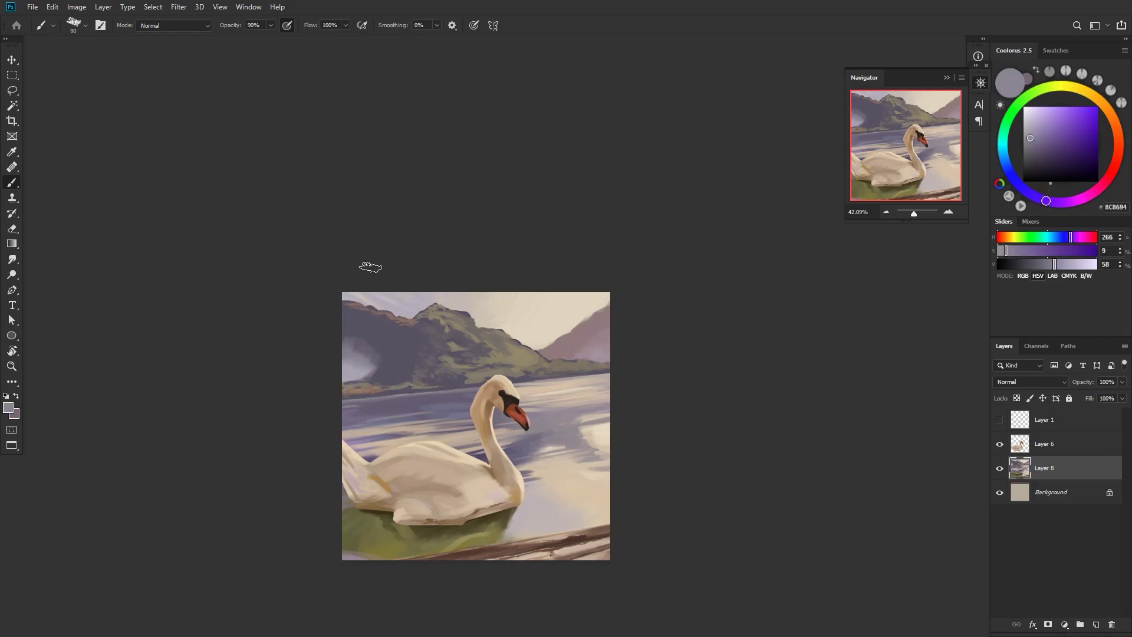
{"action": "left_click", "coordinate": [376, 338], "text": "alt"}
{"action": "left_click", "coordinate": [359, 334], "text": "alt"}
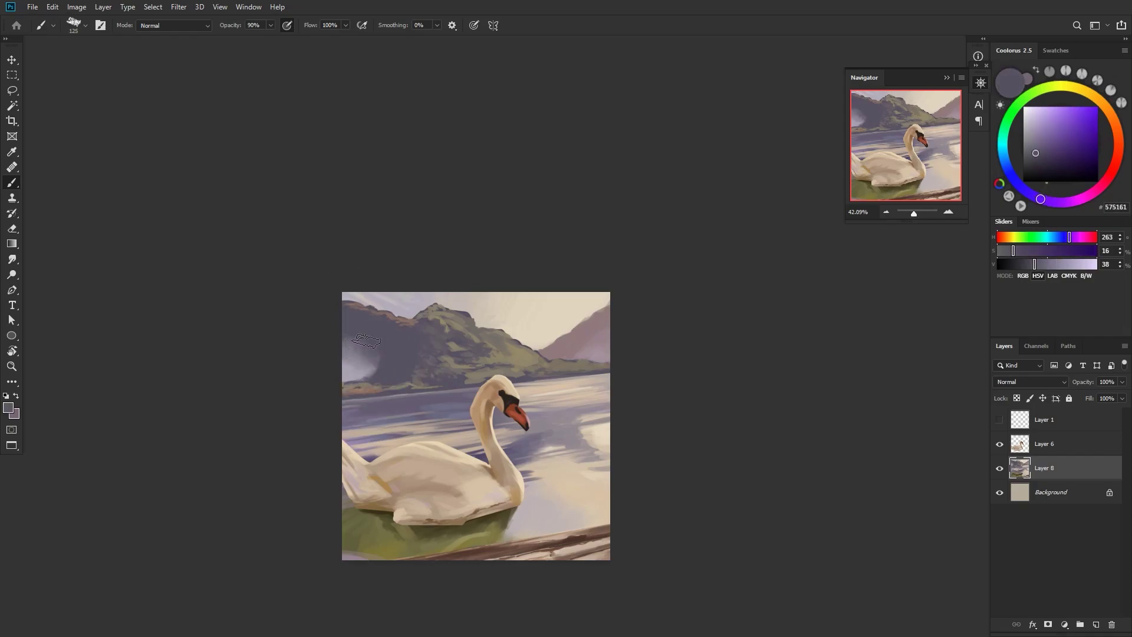
- Add small grey-olive details to the dark mountain's lower slope with #81796B at brush size 15
{"action": "key", "text": "bracketleft"}
{"action": "key", "text": "bracketleft"}
{"action": "key", "text": "bracketleft"}
{"action": "key", "text": "bracketleft"}
{"action": "key", "text": "bracketleft"}
{"action": "key", "text": "bracketleft"}
{"action": "key", "text": "bracketleft"}
{"action": "key", "text": "bracketleft"}
{"action": "key", "text": "bracketleft"}
{"action": "key", "text": "bracketright"}
{"action": "left_click", "coordinate": [395, 418], "text": "alt"}
{"action": "key", "text": "bracketleft"}
{"action": "key", "text": "bracketleft"}
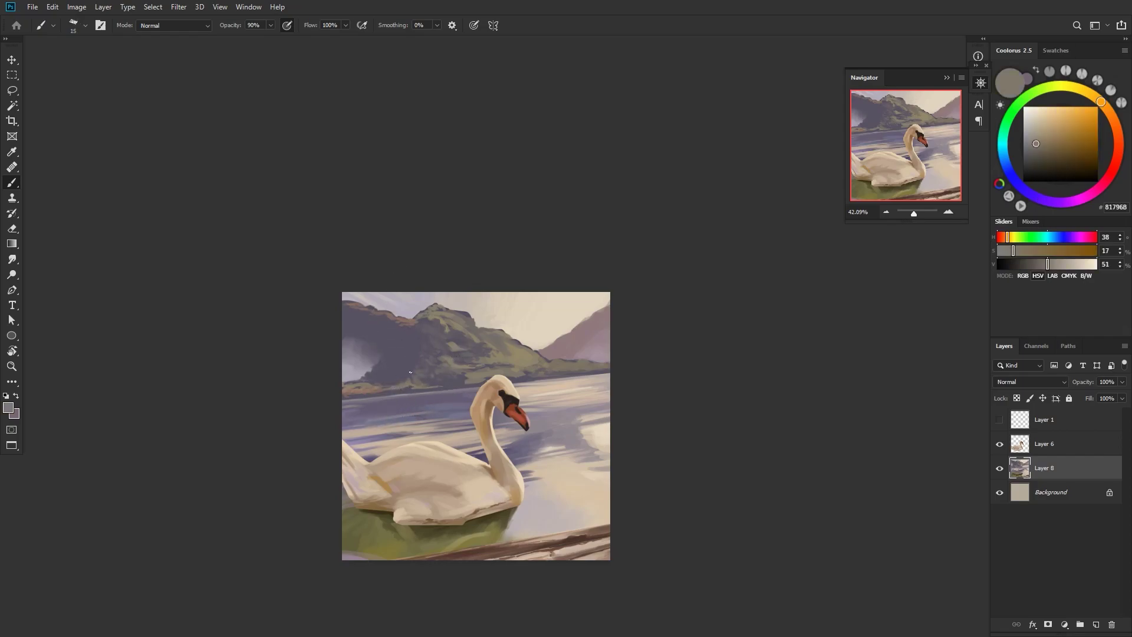
- Touch up the shoreline below the mountains with #575161 and #786F66, turning off pressure-controlled opacity
{"action": "key", "text": "bracketright"}
{"action": "left_click", "coordinate": [406, 378], "text": "alt"}
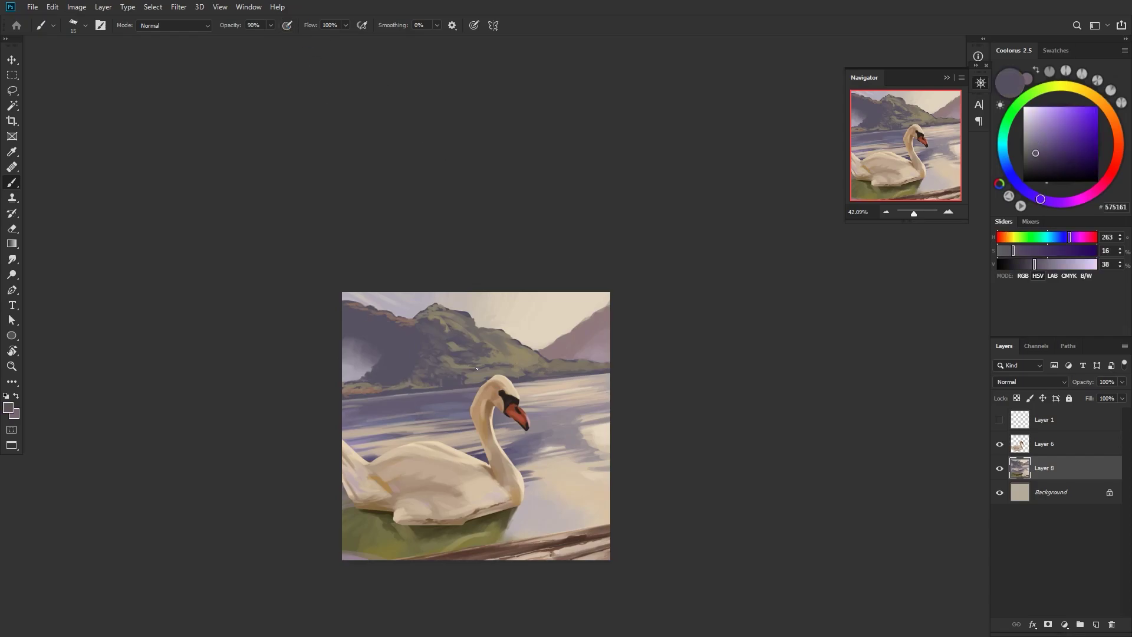
{"action": "left_click", "coordinate": [424, 385], "text": "alt"}
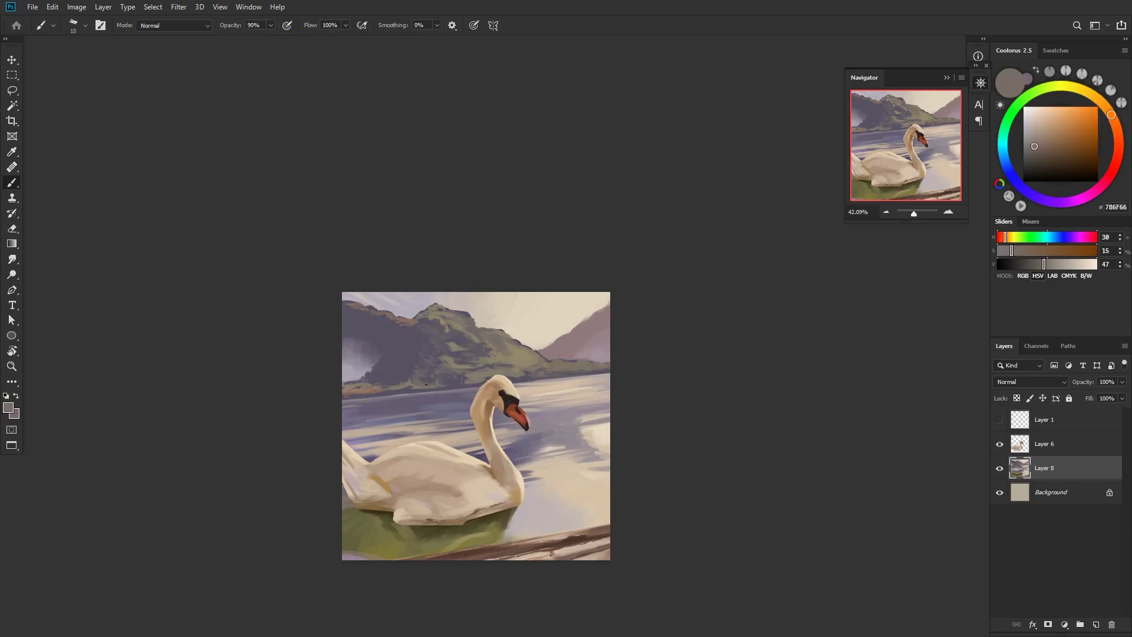
- Deepen shadows on the central mountain's lower slopes with sampled #5F5963 and #605A63 at brush sizes 20 to 25
{"action": "left_click", "coordinate": [477, 379], "text": "alt"}
{"action": "key", "text": "bracketright"}
{"action": "key", "text": "bracketright"}
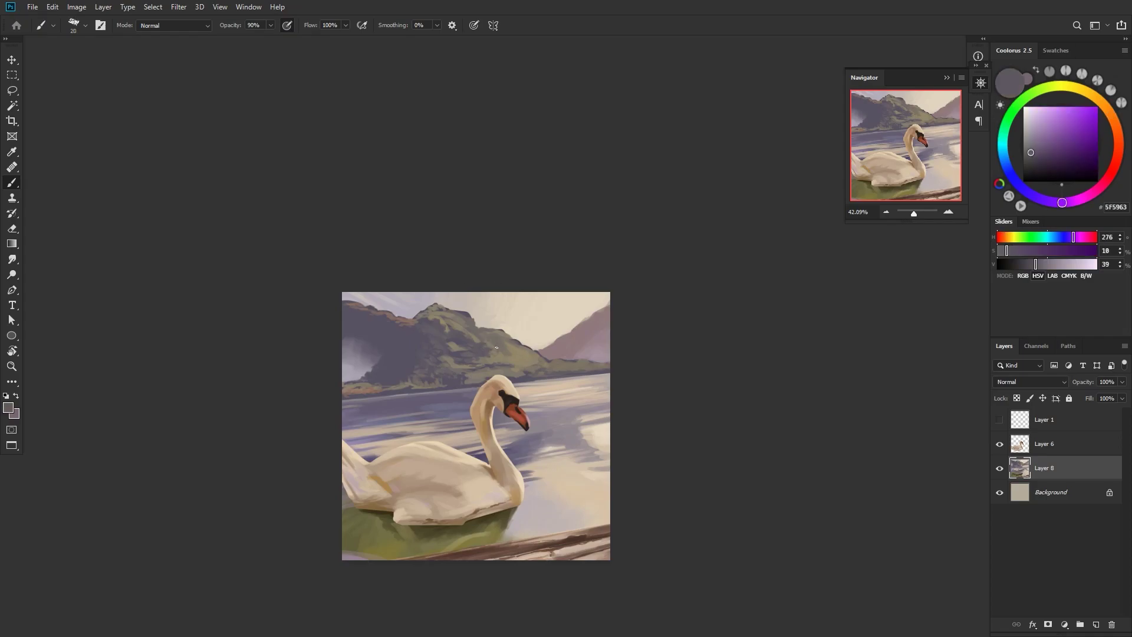
{"action": "left_click", "coordinate": [493, 364], "text": "alt"}
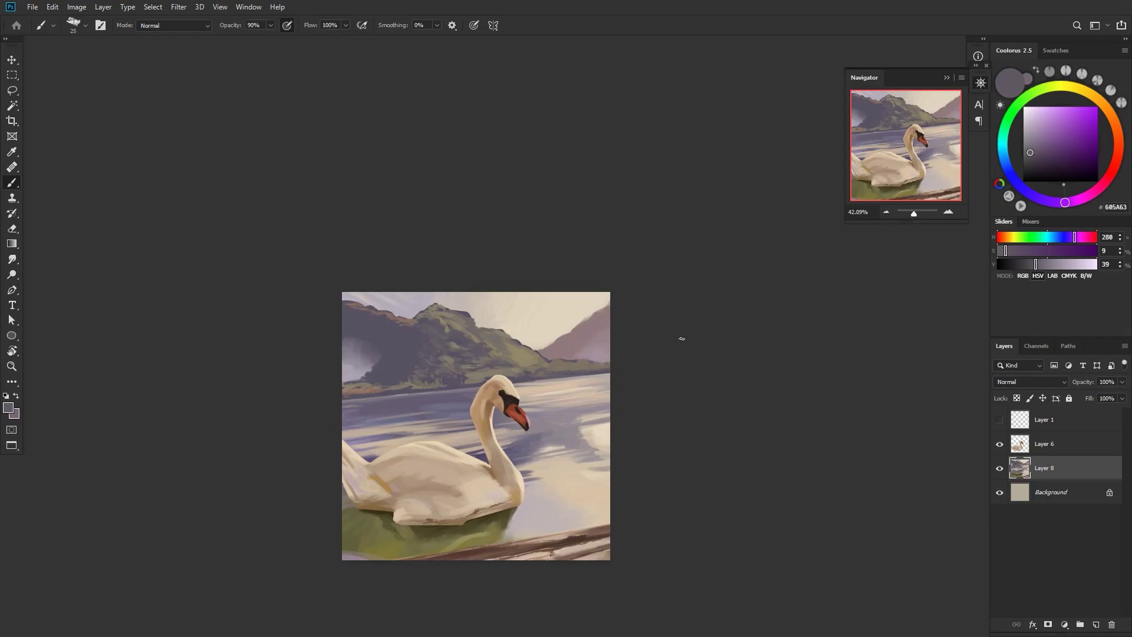
- Paint small sunlit accents on the central mountain with #BCA999 and a lightened tan #B2A17B at brush size 15
{"action": "left_click", "coordinate": [465, 340], "text": "alt"}
{"action": "left_click_drag", "start_coordinate": [533, 365], "coordinate": [516, 358]}
{"action": "key", "text": "bracketleft"}
{"action": "left_click", "coordinate": [466, 471], "text": "alt"}
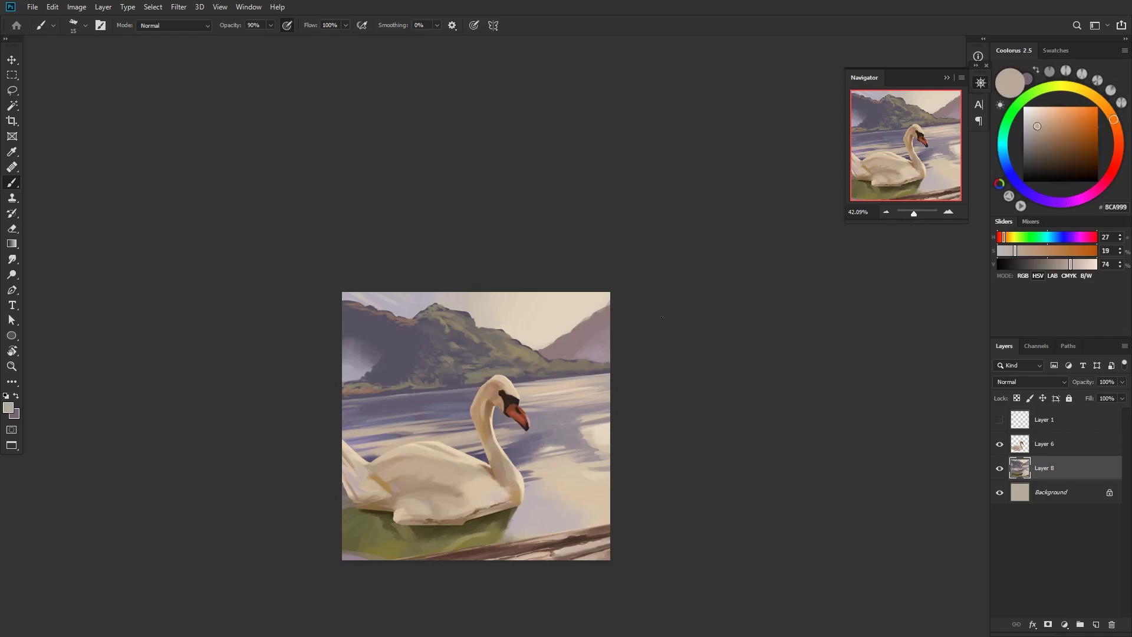
{"action": "left_click", "coordinate": [513, 334], "text": "alt"}
{"action": "left_click", "coordinate": [417, 342], "text": "alt"}
{"action": "left_click", "coordinate": [519, 350], "text": "alt"}
{"action": "left_click_drag", "start_coordinate": [1044, 138], "coordinate": [1044, 130]}
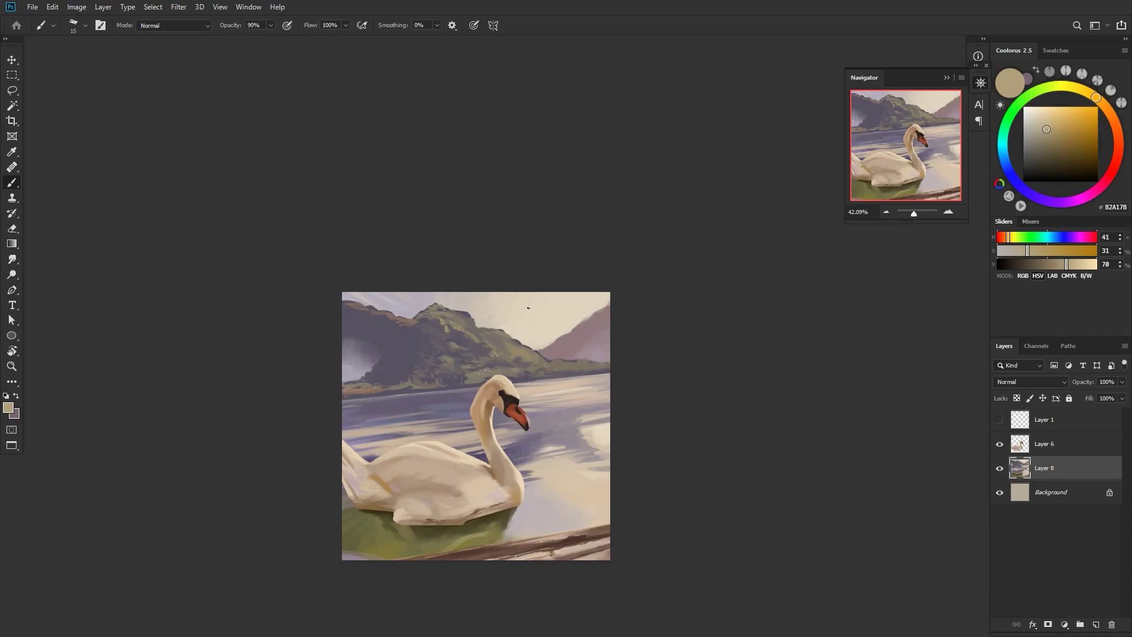
- Flip the canvas horizontally and refine the central mountain with #7D766B and #746D68, using pressure-controlled opacity and brush sizes 15 to 20
{"action": "left_click", "coordinate": [288, 26]}
{"action": "key", "text": "ctrl+shift+h"}
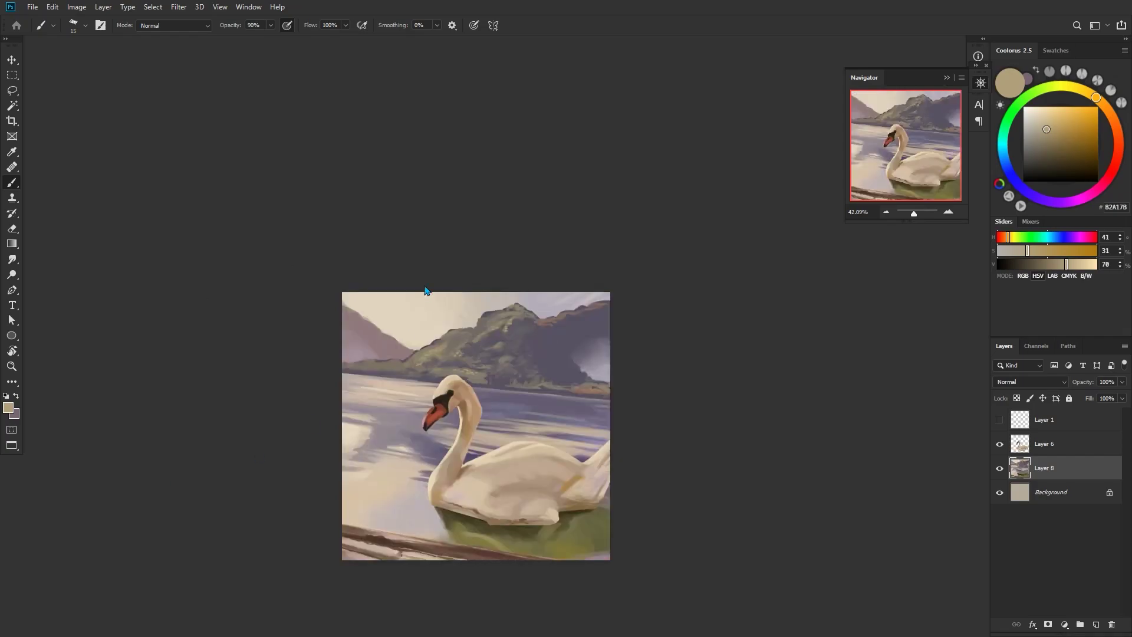
{"action": "left_click", "coordinate": [428, 349], "text": "alt"}
{"action": "left_click", "coordinate": [415, 352], "text": "alt"}
{"action": "left_click", "coordinate": [440, 340], "text": "alt"}
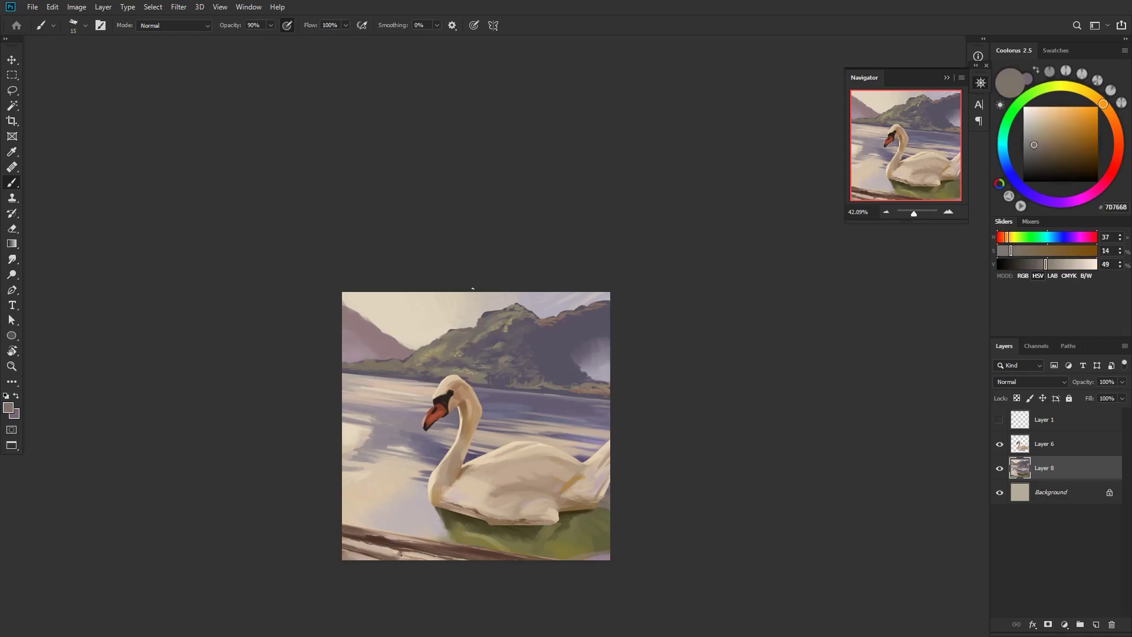
{"action": "left_click", "coordinate": [477, 368], "text": "alt"}
{"action": "key", "text": "]"}
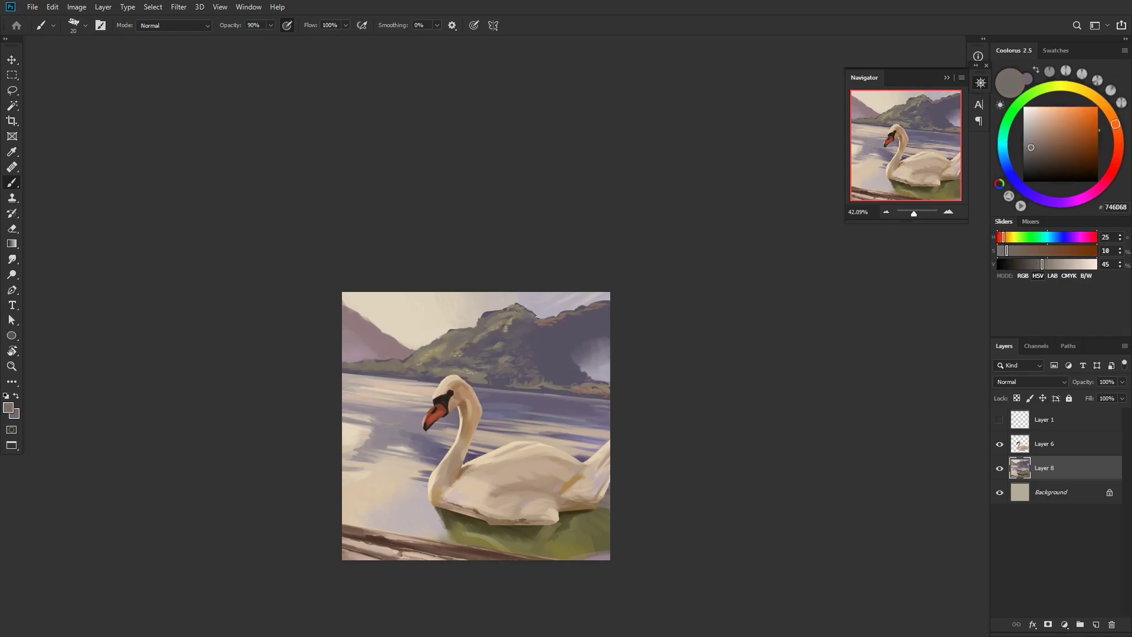
- Add subtle colour variation to the dark mountain with reddish-brown #856B62 and purple #676078 at brush sizes 20 to 25
{"action": "left_click", "coordinate": [570, 313], "text": "alt"}
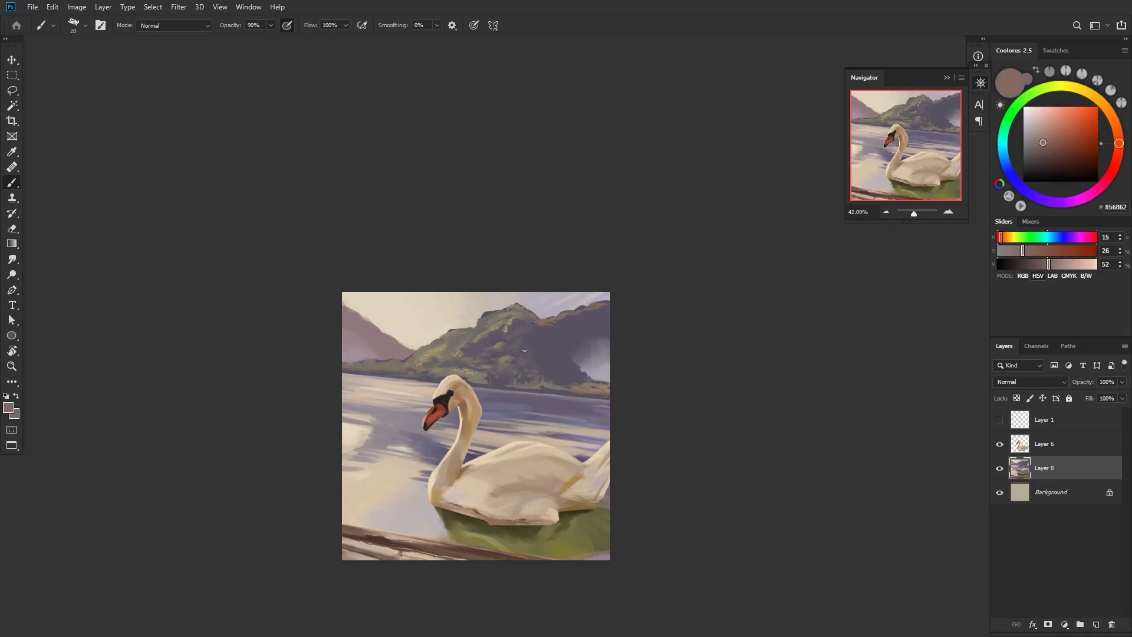
{"action": "left_click", "coordinate": [515, 334], "text": "alt"}
{"action": "left_click", "coordinate": [599, 322], "text": "alt"}
{"action": "key", "text": "bracketright"}
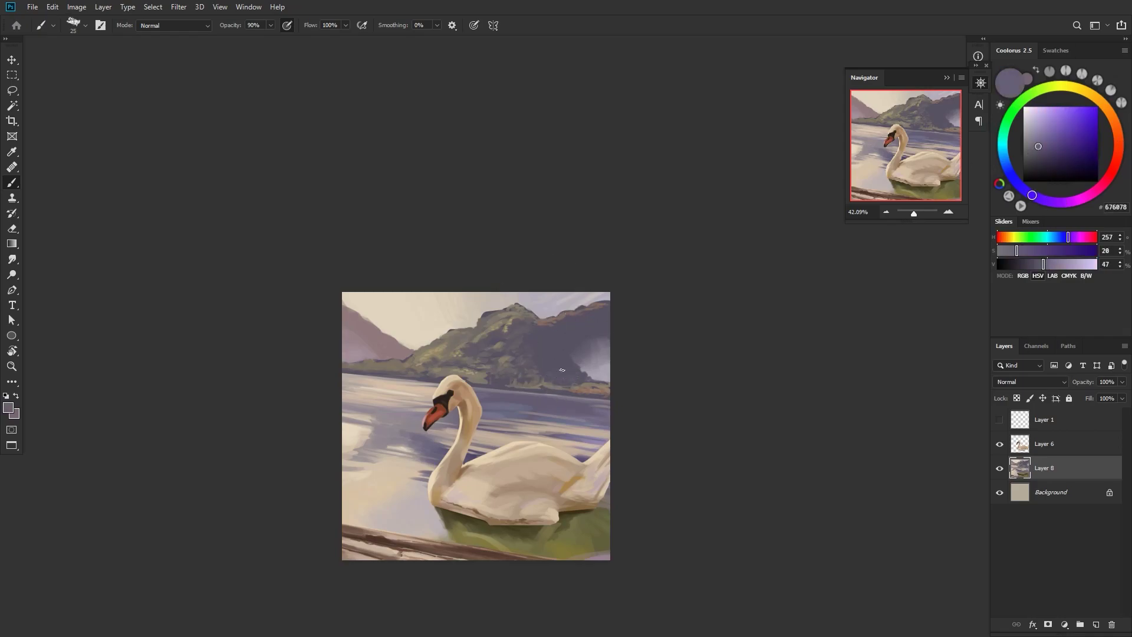
{"action": "key", "text": "bracketleft"}
{"action": "key", "text": "bracketleft"}
{"action": "key", "text": "bracketright"}
{"action": "key", "text": "bracketright"}
- Create a new layer above Layer 8 and warm the distant shoreline with #877B6F, #90836F and #A69375 at brush size 60
{"action": "left_click", "coordinate": [389, 364], "text": "alt"}
{"action": "left_click", "coordinate": [377, 362], "text": "alt"}
{"action": "key", "text": "ctrl+shift+alt+n"}
{"action": "key", "text": "bracketright"}
{"action": "key", "text": "bracketright"}
{"action": "key", "text": "bracketright"}
{"action": "key", "text": "bracketright"}
{"action": "left_click_drag", "start_coordinate": [349, 364], "coordinate": [365, 369]}
{"action": "key", "text": "bracketright"}
{"action": "left_click", "coordinate": [347, 364], "text": "alt"}
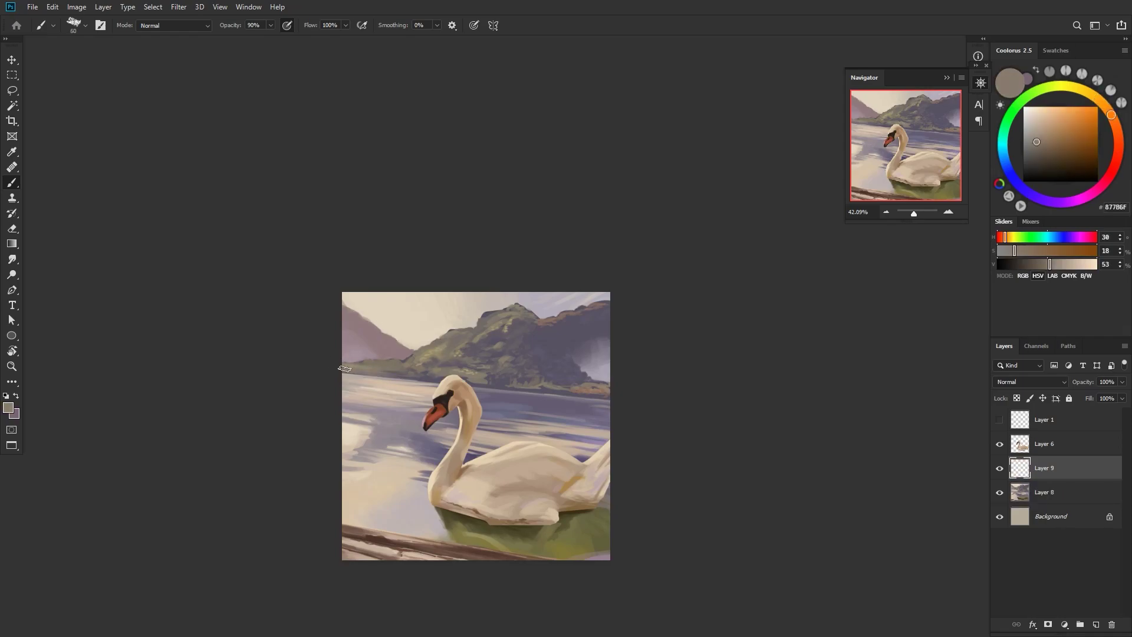
{"action": "key", "text": "bracketright"}
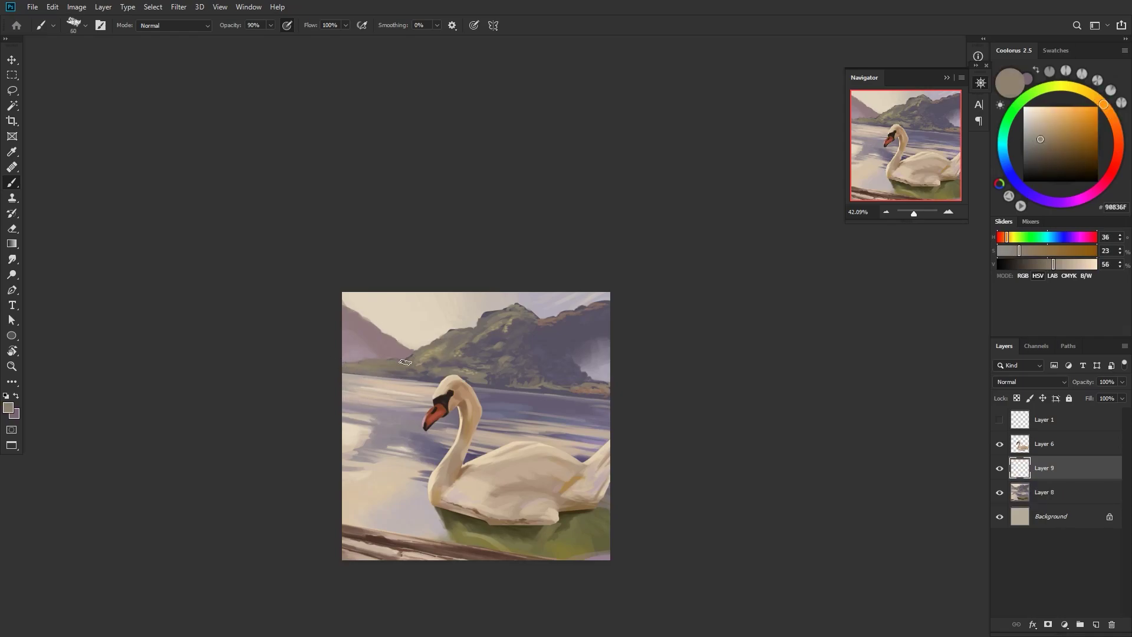
{"action": "left_click", "coordinate": [450, 331], "text": "alt"}
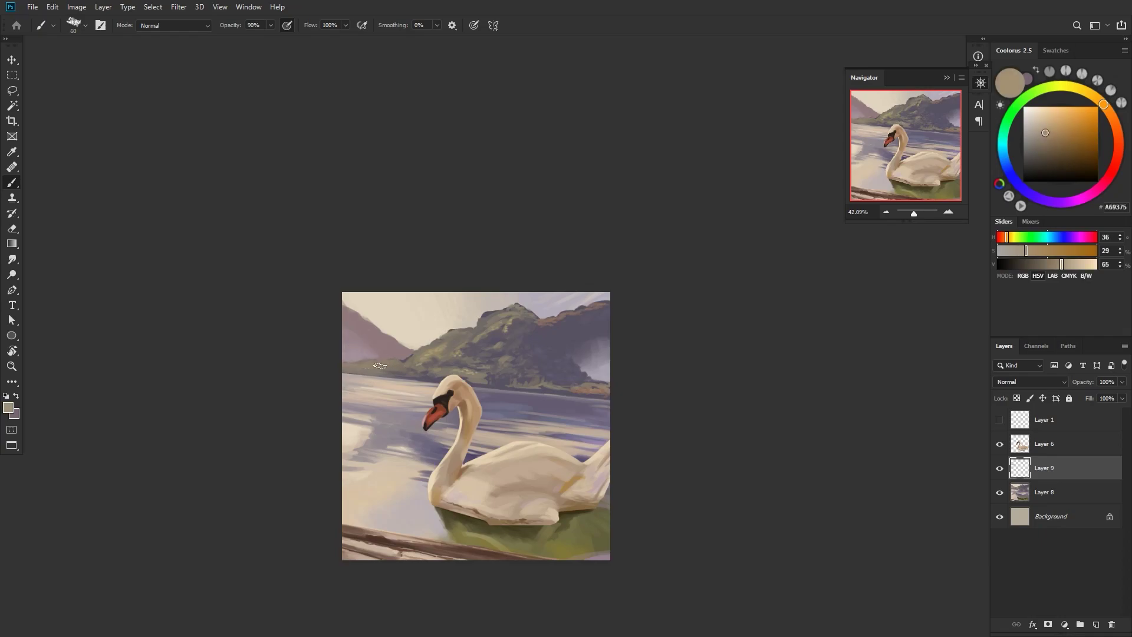
- Lay a light haze around the distant mountain and its shore, sampling the pale sky #E0D3BF and setting the brush to 50
{"action": "key", "text": "bracketright"}
{"action": "key", "text": "bracketright"}
{"action": "key", "text": "bracketright"}
{"action": "key", "text": "bracketright"}
{"action": "key", "text": "bracketleft"}
{"action": "key", "text": "bracketleft"}
{"action": "key", "text": "bracketleft"}
{"action": "left_click", "coordinate": [383, 313], "text": "alt"}
{"action": "key", "text": "bracketleft"}
{"action": "key", "text": "bracketleft"}
{"action": "key", "text": "bracketleft"}
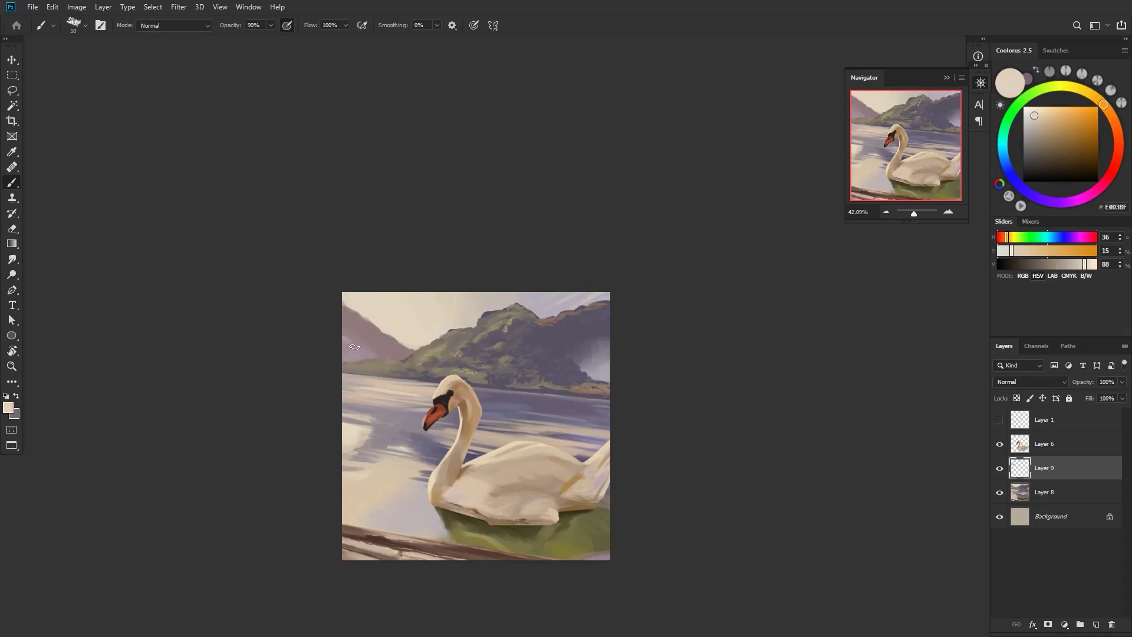
- Brush pale mist across the distant mountain's slope with #C1B0A8 and #D0C1B3 at brush size 40
{"action": "left_click", "coordinate": [347, 336], "text": "alt"}
{"action": "key", "text": "bracketleft"}
{"action": "mouse_move", "coordinate": [348, 335]}
{"action": "left_mouse_down"}
{"action": "mouse_move", "coordinate": [405, 347]}
{"action": "mouse_move", "coordinate": [382, 345]}
{"action": "left_mouse_up"}
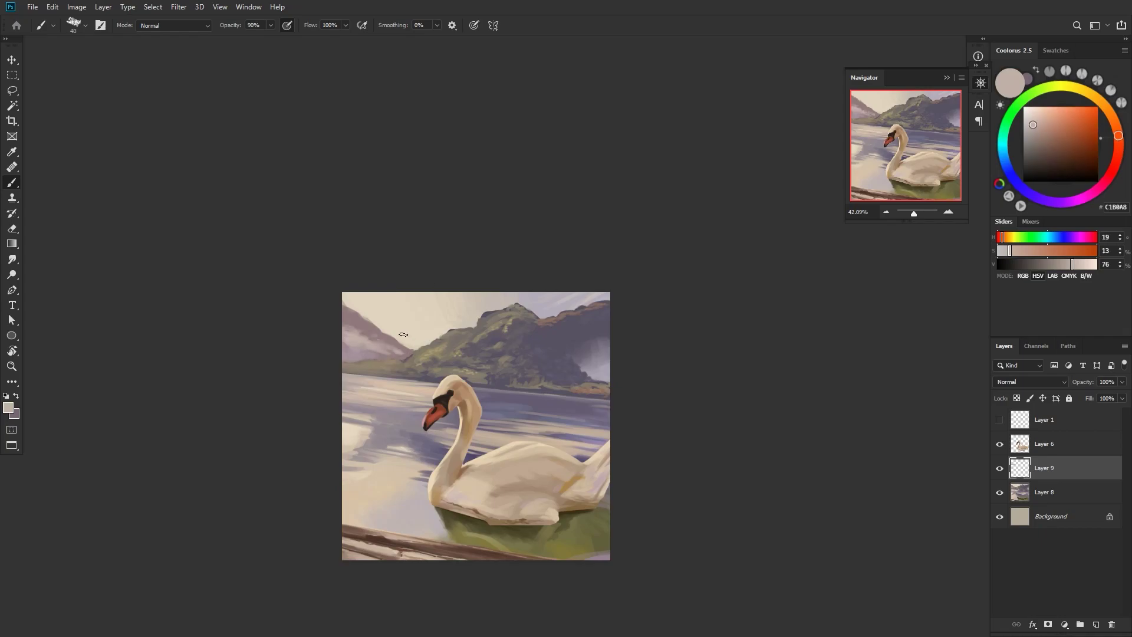
{"action": "key", "text": "alt"}
{"action": "left_click", "coordinate": [376, 350], "text": "alt"}
{"action": "left_click", "coordinate": [354, 343], "text": "alt"}
{"action": "left_click", "coordinate": [347, 334], "text": "alt"}
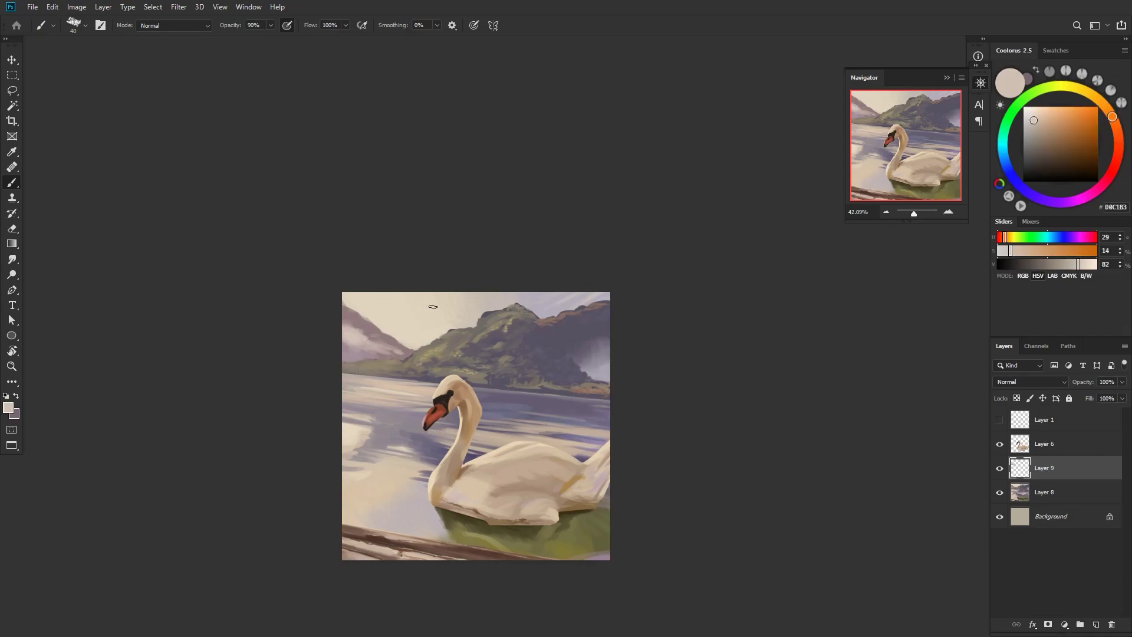
- Blend the mist into the distant mountain's foot with #B6A49E, #90797D and #BBA9A4 at brush size 40
{"action": "left_click", "coordinate": [353, 333], "text": "alt"}
{"action": "left_click", "coordinate": [384, 346], "text": "alt"}
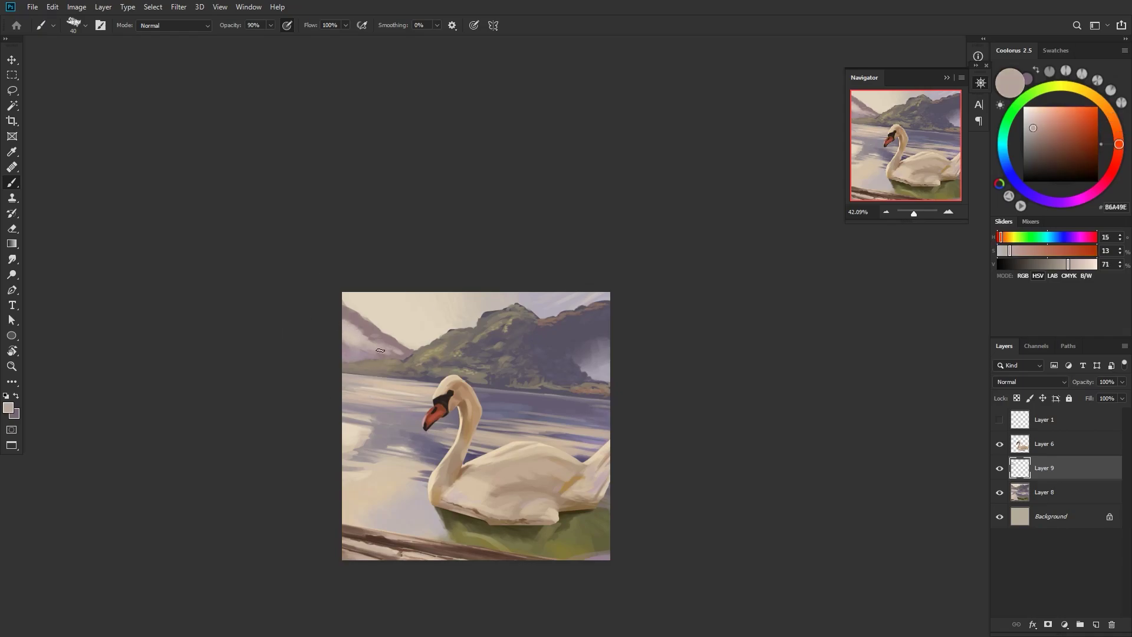
{"action": "left_click", "coordinate": [398, 351], "text": "alt"}
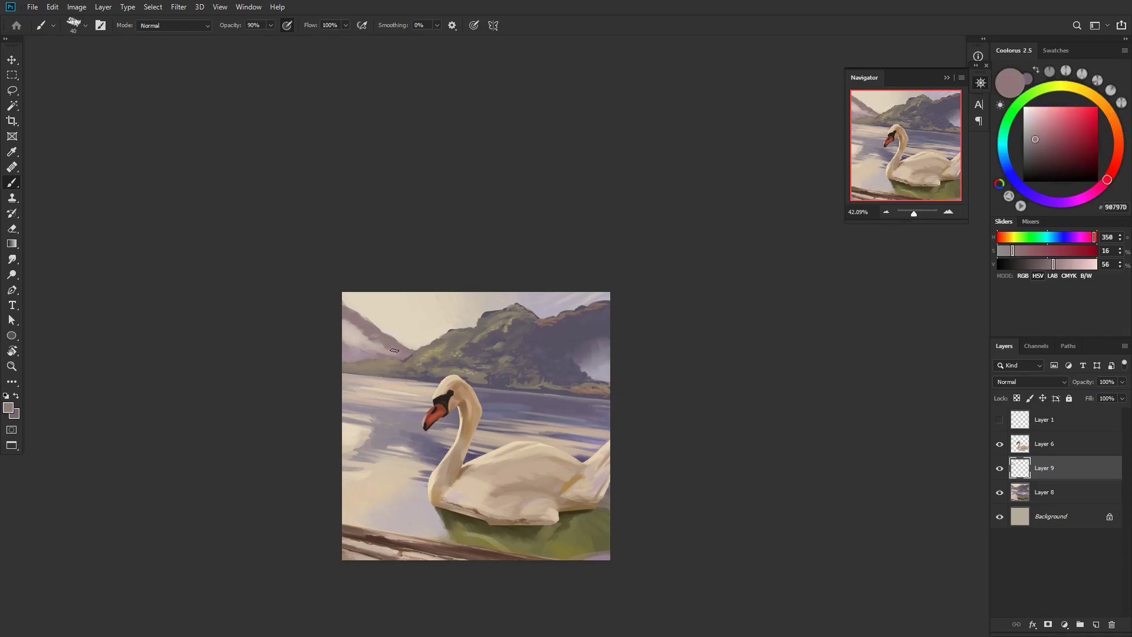
{"action": "left_click", "coordinate": [362, 350], "text": "alt"}
{"action": "left_click", "coordinate": [398, 358], "text": "alt"}
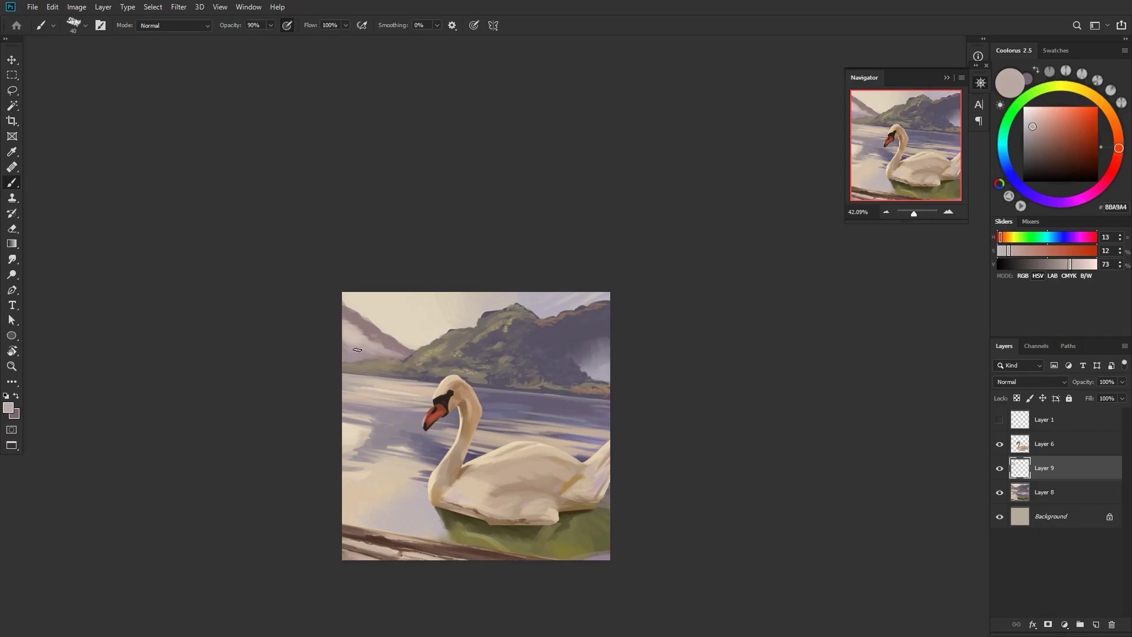
- Shape the mist near the distant mountain's ridge with #CFC0B2 and #E0D3BF at brush size 25
{"action": "left_click", "coordinate": [388, 341], "text": "alt"}
{"action": "key", "text": "bracketleft"}
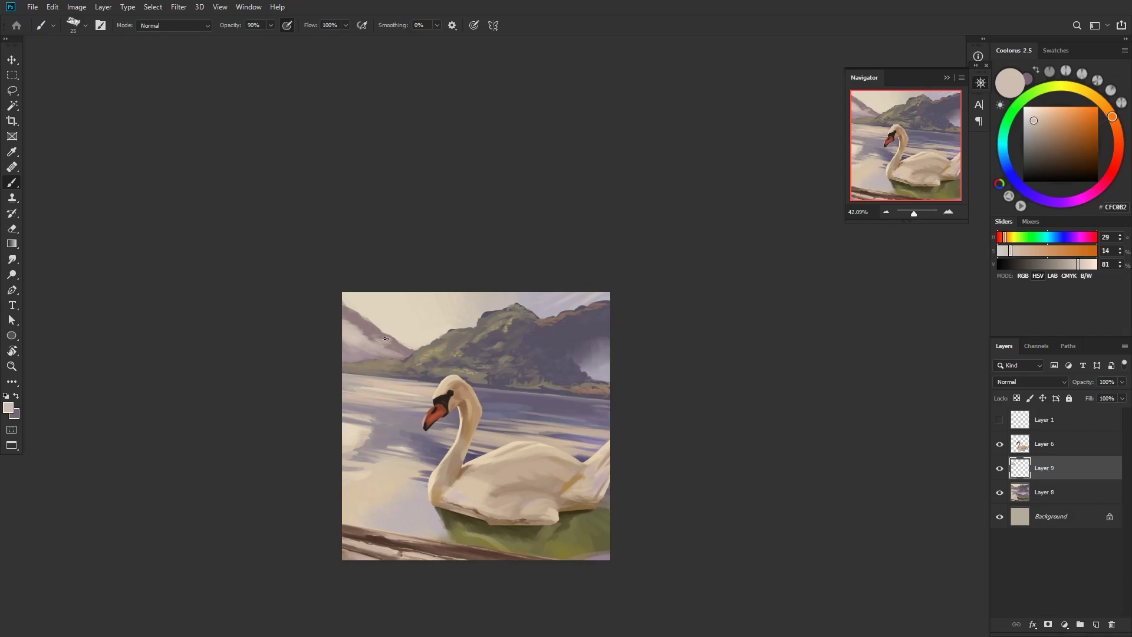
{"action": "left_click_drag", "start_coordinate": [382, 340], "coordinate": [391, 342]}
{"action": "left_click", "coordinate": [386, 339], "text": "alt"}
{"action": "left_click", "coordinate": [382, 339], "text": "alt"}
{"action": "left_click", "coordinate": [381, 341], "text": "alt"}
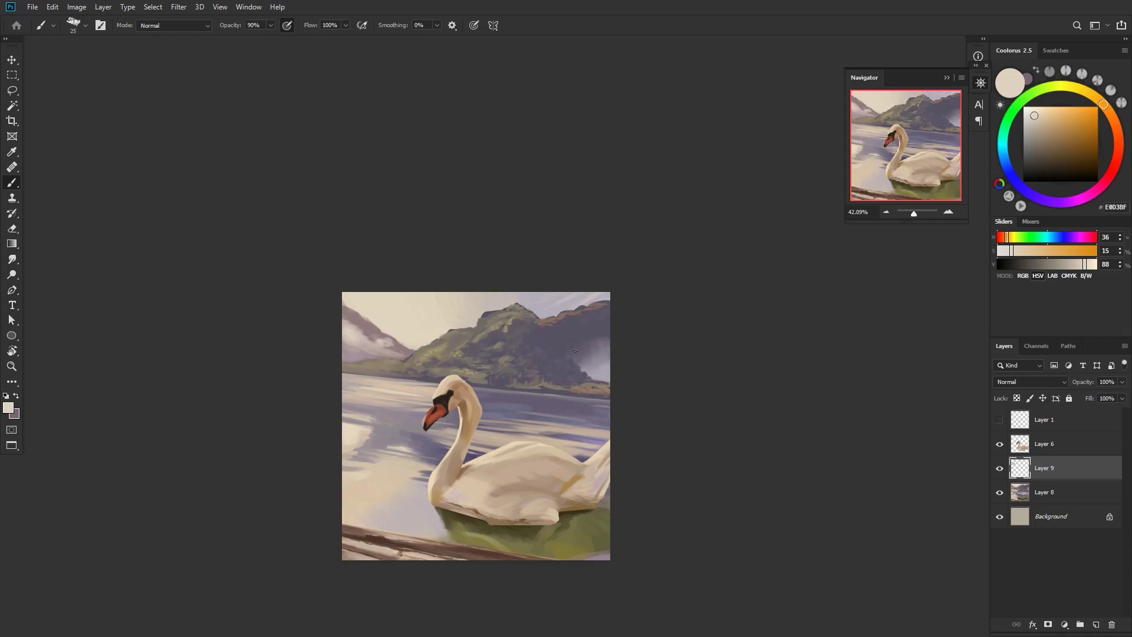
{"action": "left_click", "coordinate": [370, 309], "text": "alt"}
{"action": "left_click", "coordinate": [354, 328], "text": "alt"}
- Paint a drifting cloud of mist over the dark mountain with #7C747A, #DCCFBD, #A59B97 and #DACDBB, enlarging the brush to 40
{"action": "key", "text": "bracketright"}
{"action": "left_click", "coordinate": [571, 344], "text": "alt"}
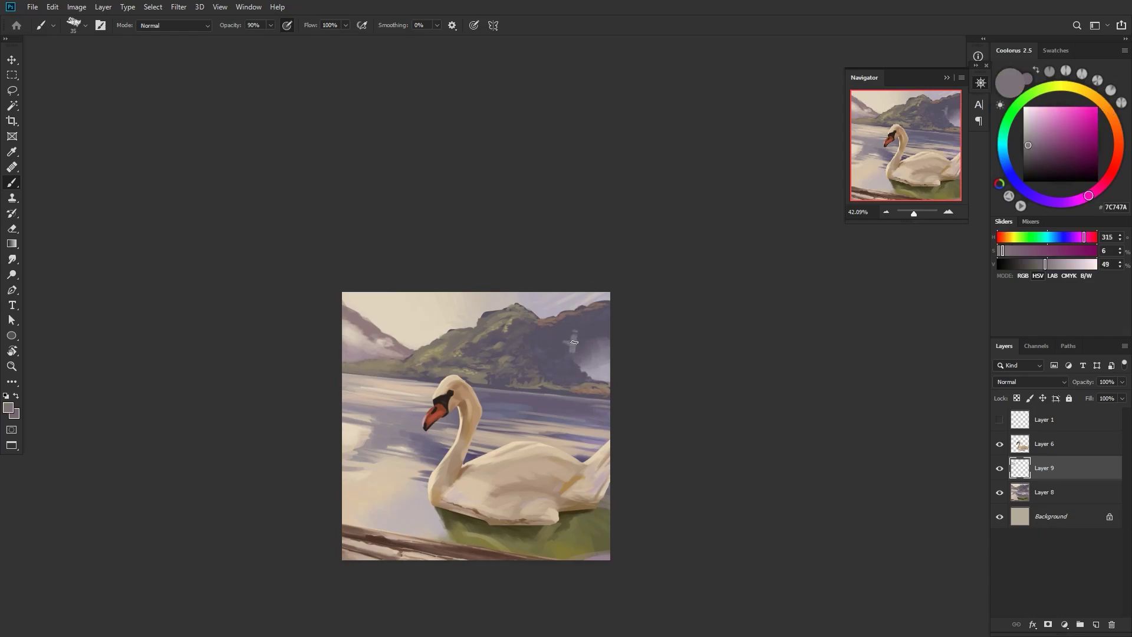
{"action": "left_click", "coordinate": [598, 334], "text": "alt"}
{"action": "key", "text": "bracketright"}
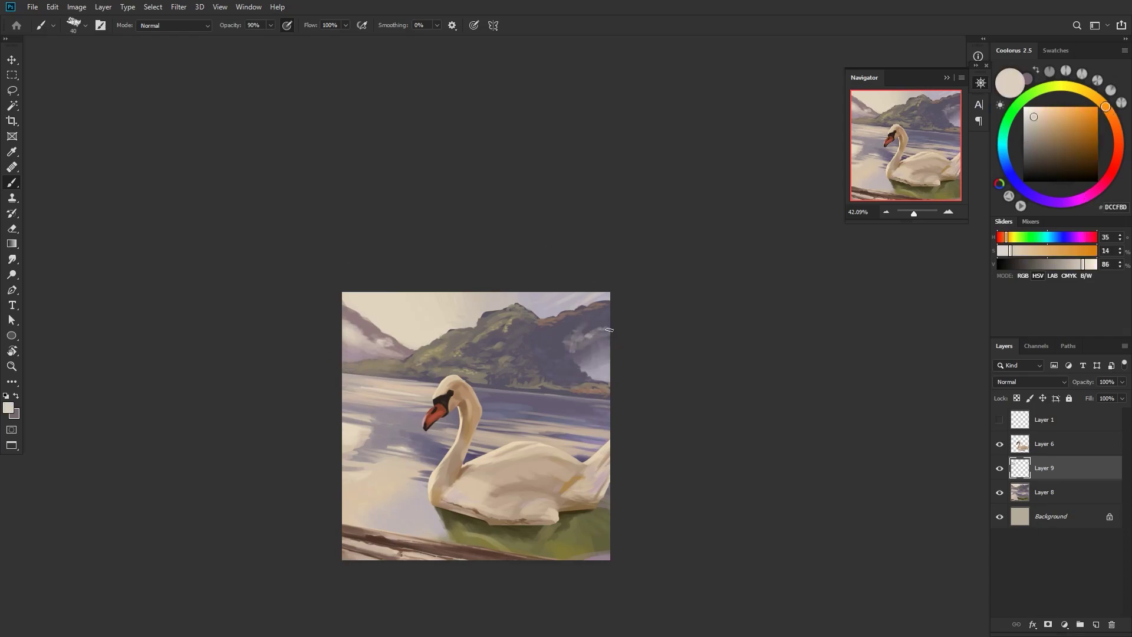
{"action": "left_click", "coordinate": [591, 336], "text": "alt"}
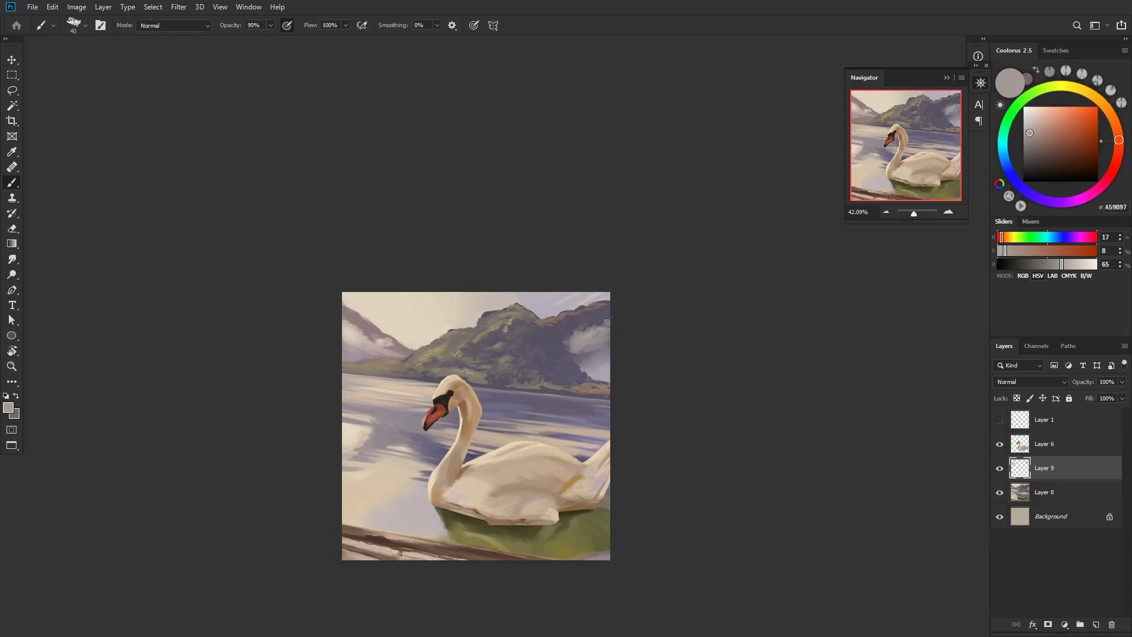
{"action": "left_click_drag", "start_coordinate": [602, 328], "coordinate": [605, 322]}
{"action": "mouse_move", "coordinate": [568, 354]}
{"action": "left_mouse_down"}
{"action": "mouse_move", "coordinate": [544, 357]}
{"action": "mouse_move", "coordinate": [615, 345]}
{"action": "mouse_move", "coordinate": [583, 330]}
{"action": "left_mouse_up"}
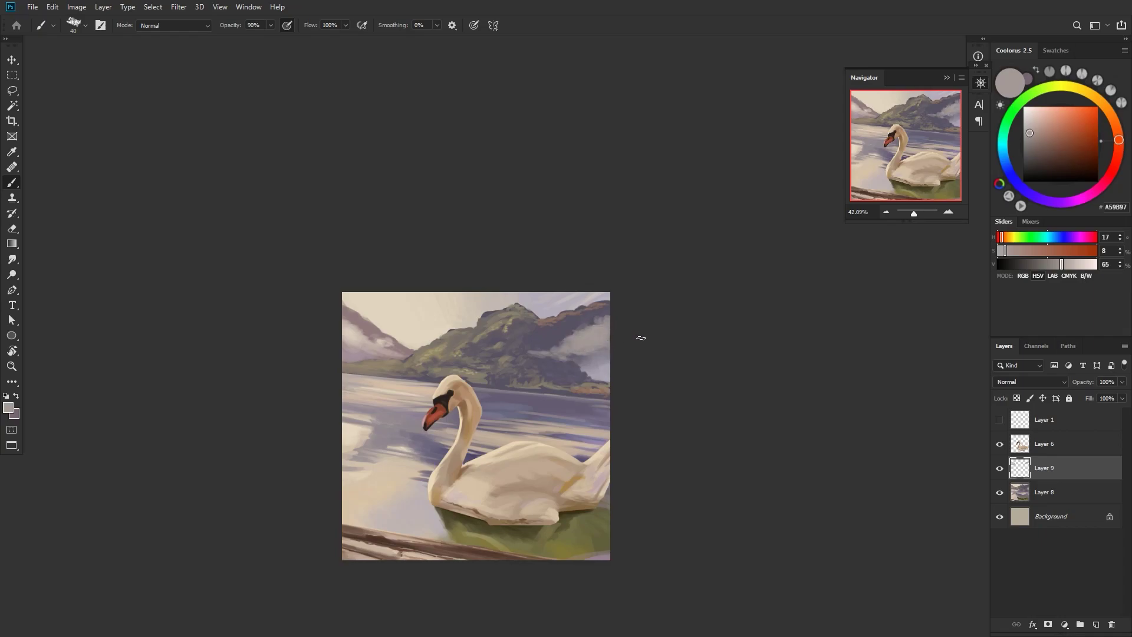
{"action": "key", "text": "bracketleft"}
{"action": "left_click", "coordinate": [592, 345], "text": "alt"}
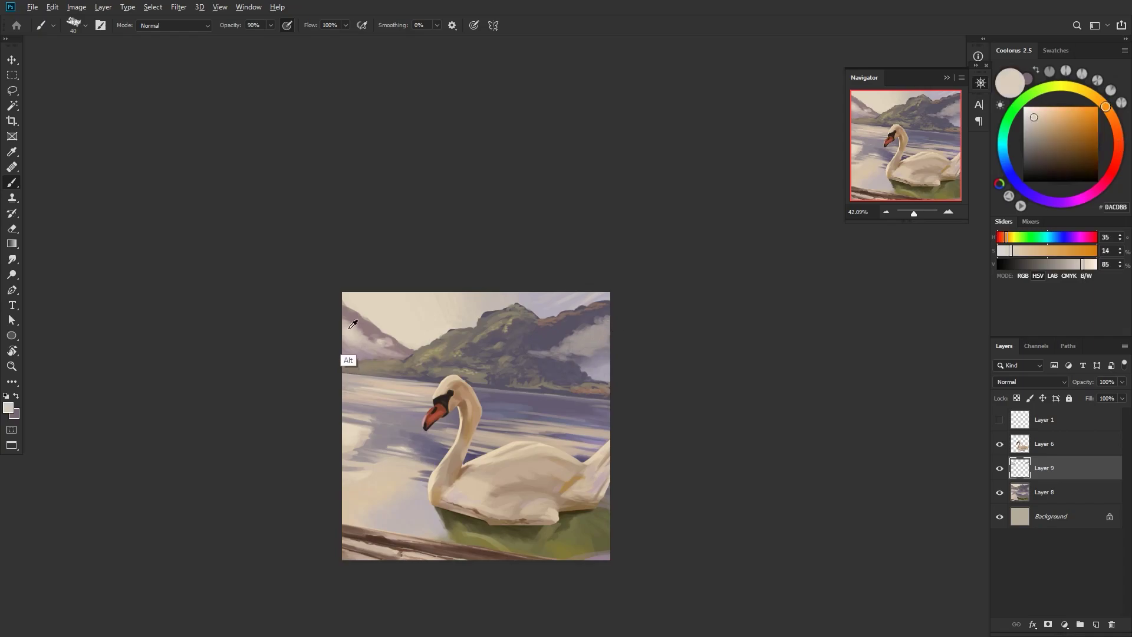
- Build up the mist cloud over the dark mountain with #D3C6B6 and #B2A8A0 at brush size 30
{"action": "left_click", "coordinate": [580, 338], "text": "alt"}
{"action": "left_click_drag", "start_coordinate": [575, 342], "coordinate": [583, 347]}
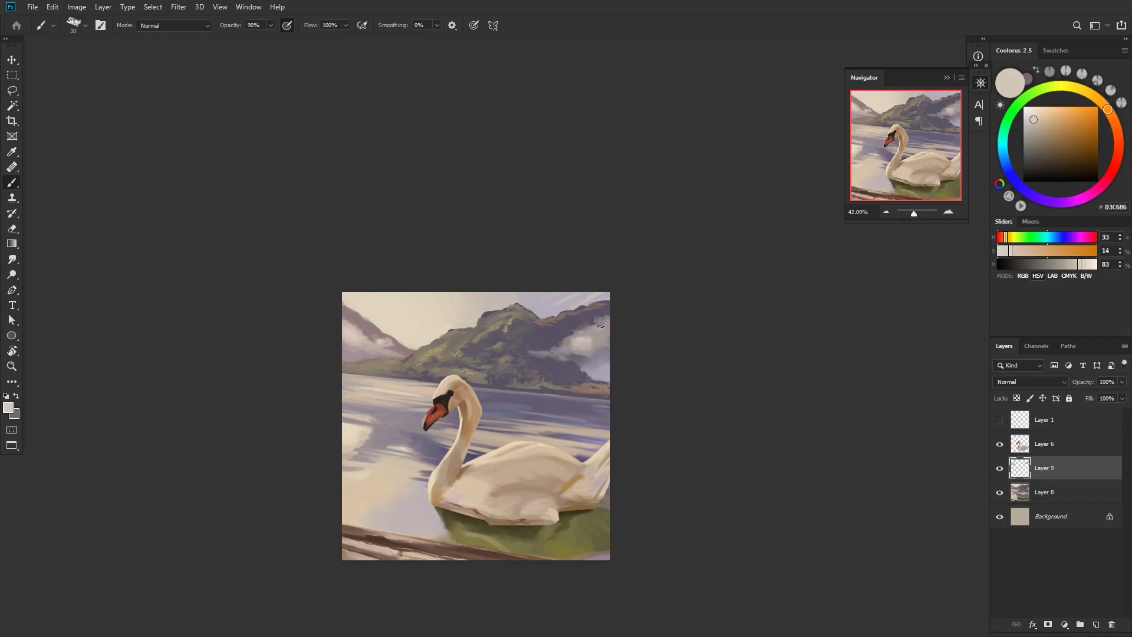
{"action": "left_click", "coordinate": [573, 349], "text": "alt"}
{"action": "left_click", "coordinate": [593, 353], "text": "alt"}
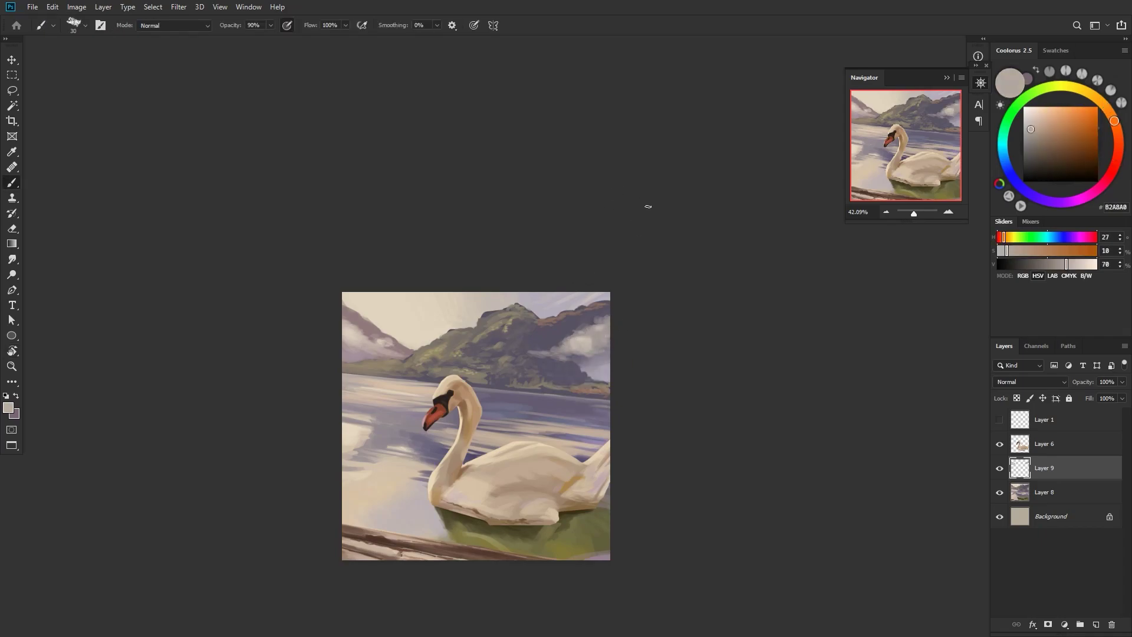
{"action": "left_click", "coordinate": [562, 351], "text": "alt"}
{"action": "left_click", "coordinate": [555, 353], "text": "alt"}
{"action": "left_click", "coordinate": [571, 353], "text": "alt"}
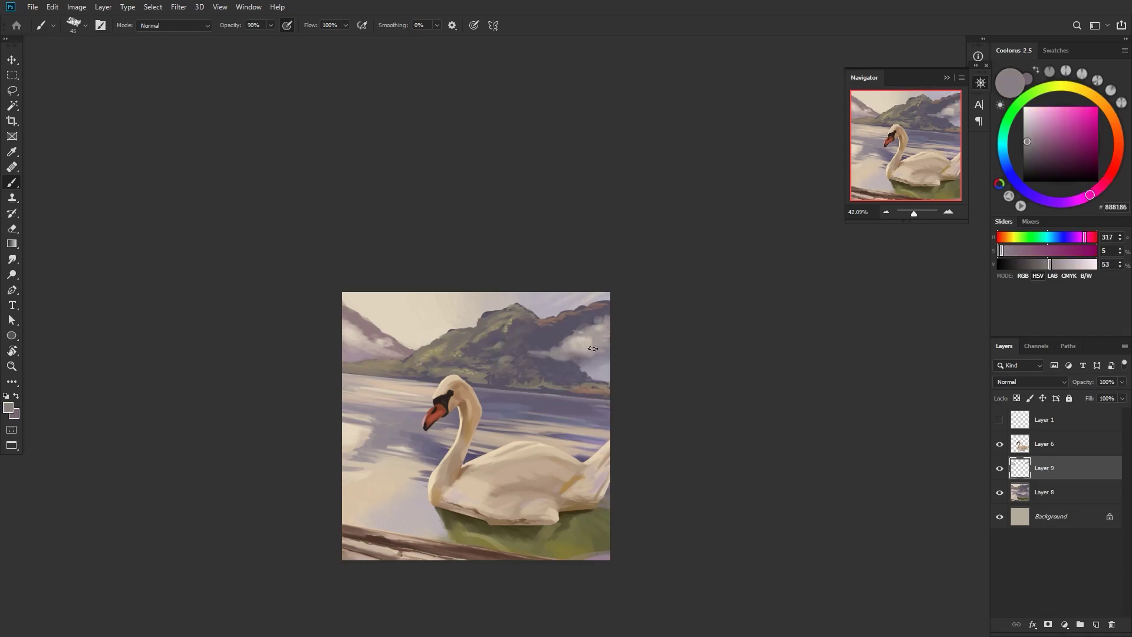
- Soften the mist cloud's body and outer edge with #888186 and #B9ADA4
{"action": "left_click", "coordinate": [577, 346], "text": "alt"}
{"action": "left_click", "coordinate": [580, 342], "text": "alt"}
{"action": "left_click", "coordinate": [599, 329], "text": "alt"}
{"action": "left_click", "coordinate": [607, 325], "text": "alt"}
{"action": "key", "text": "bracketleft"}
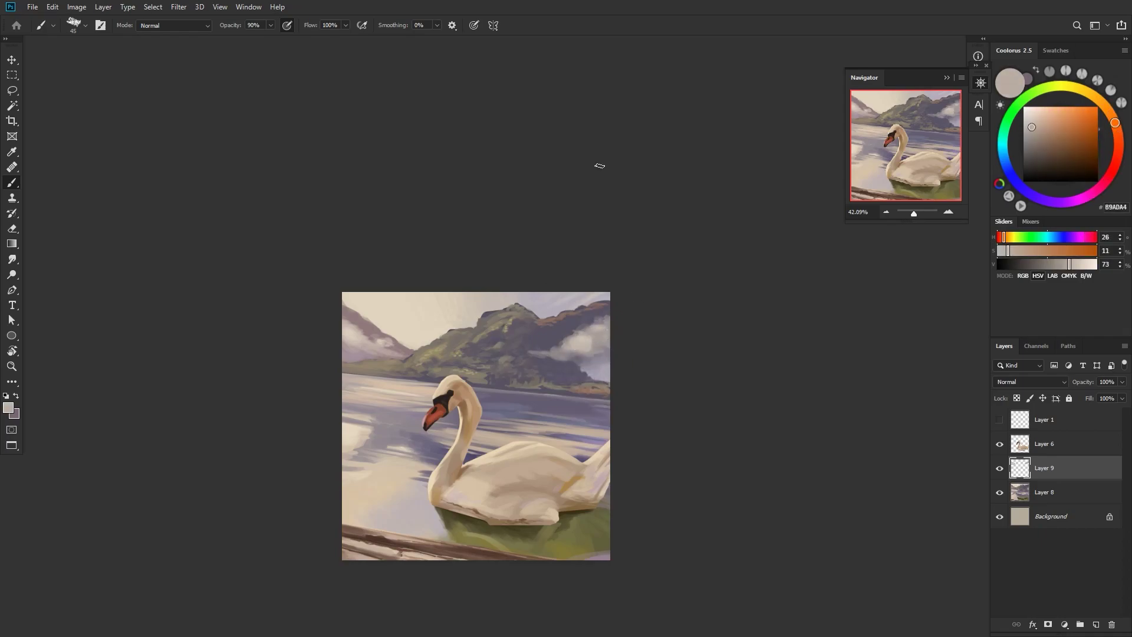
- Brush faint haze onto the dark mountain's slope beside the cloud with #8B8386 and #756E76
{"action": "left_click", "coordinate": [553, 332], "text": "alt"}
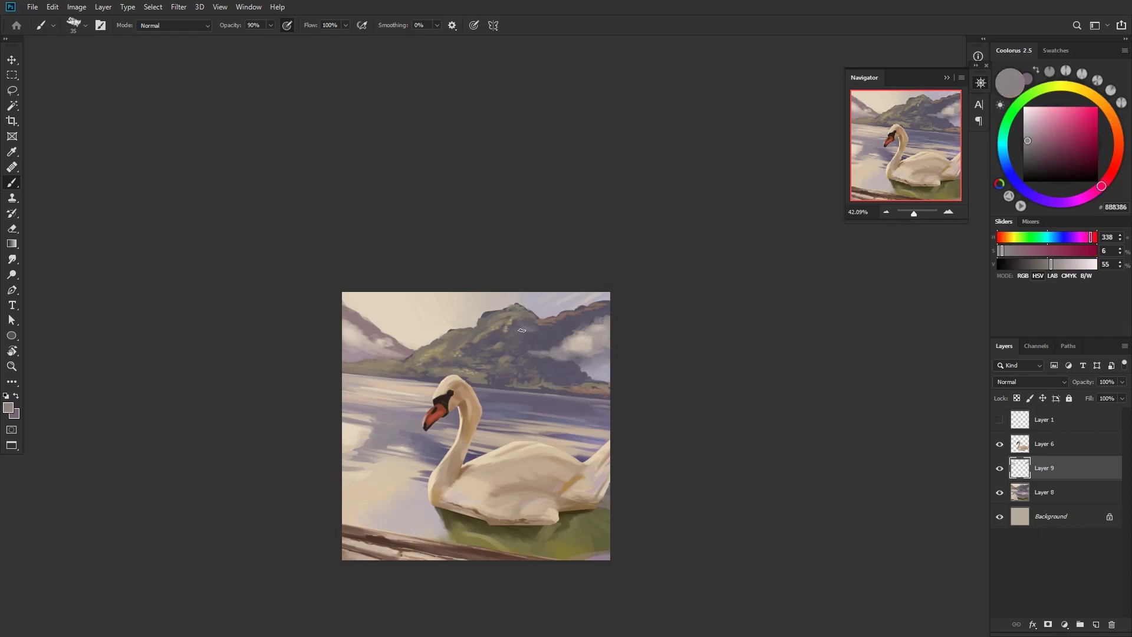
{"action": "left_click", "coordinate": [556, 336], "text": "alt"}
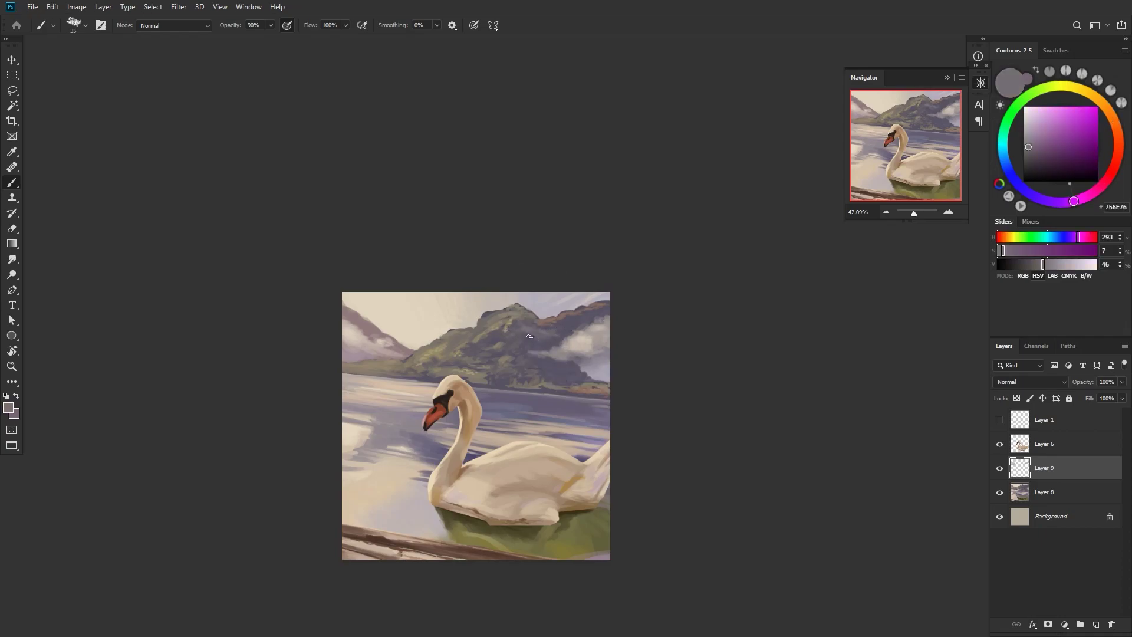
{"action": "left_click", "coordinate": [522, 335]}
{"action": "left_click_drag", "start_coordinate": [535, 330], "coordinate": [558, 325]}
{"action": "left_click", "coordinate": [546, 324], "text": "alt"}
{"action": "left_click", "coordinate": [555, 325], "text": "alt"}
{"action": "left_click", "coordinate": [548, 333], "text": "alt"}
- Refine the dark mountain's ridge with #575161 and #766261 at brush size 20
{"action": "key", "text": "bracketleft"}
{"action": "left_click", "coordinate": [573, 314], "text": "alt"}
{"action": "key", "text": "bracketleft"}
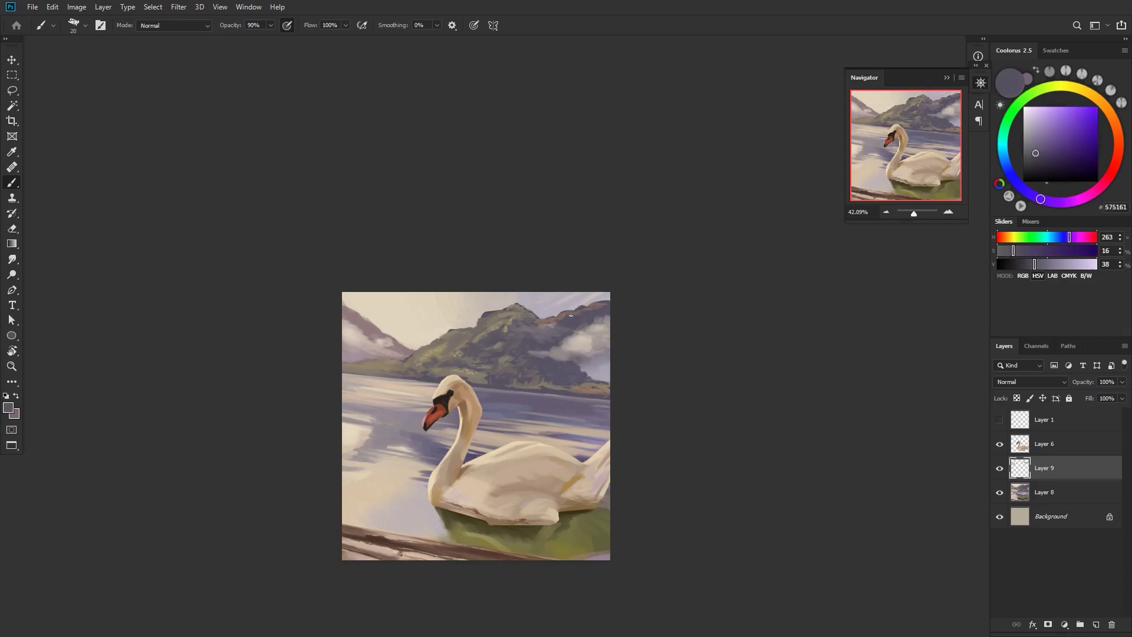
{"action": "left_click", "coordinate": [585, 306], "text": "alt"}
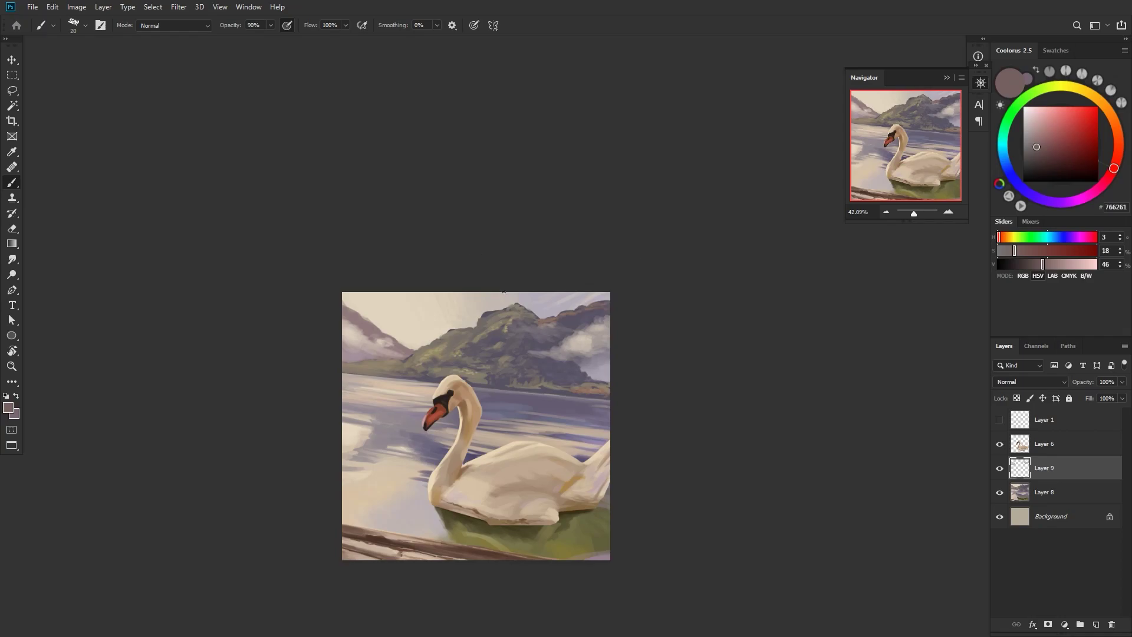
- Blend the distant mountain's misty foot and the cloud over the dark mountain with sampled mist tones, enlarging the brush
{"action": "left_click", "coordinate": [364, 362], "text": "alt"}
{"action": "left_click", "coordinate": [349, 356], "text": "alt"}
{"action": "left_click", "coordinate": [578, 349], "text": "alt"}
{"action": "key", "text": "bracketright"}
{"action": "key", "text": "bracketright"}
{"action": "key", "text": "bracketright"}
{"action": "left_click", "coordinate": [596, 355], "text": "alt"}
{"action": "left_click", "coordinate": [601, 327], "text": "alt"}
{"action": "left_click", "coordinate": [554, 353], "text": "alt"}
{"action": "left_click", "coordinate": [534, 356], "text": "alt"}
- Rework the cloud's lower edge against the dark mountain with #585162 and #8F8787 at brush size 25
{"action": "key", "text": "bracketleft"}
{"action": "key", "text": "bracketleft"}
{"action": "key", "text": "bracketleft"}
{"action": "key", "text": "bracketleft"}
{"action": "left_click", "coordinate": [542, 352], "text": "alt"}
{"action": "key", "text": "bracketright"}
{"action": "key", "text": "bracketright"}
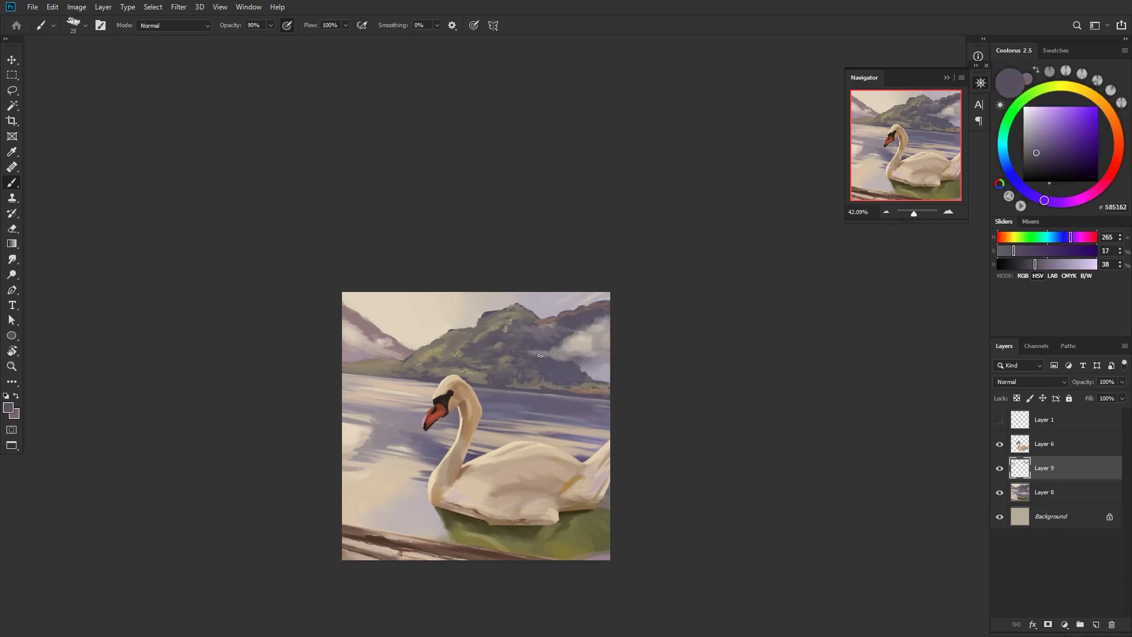
{"action": "left_click", "coordinate": [551, 354], "text": "alt"}
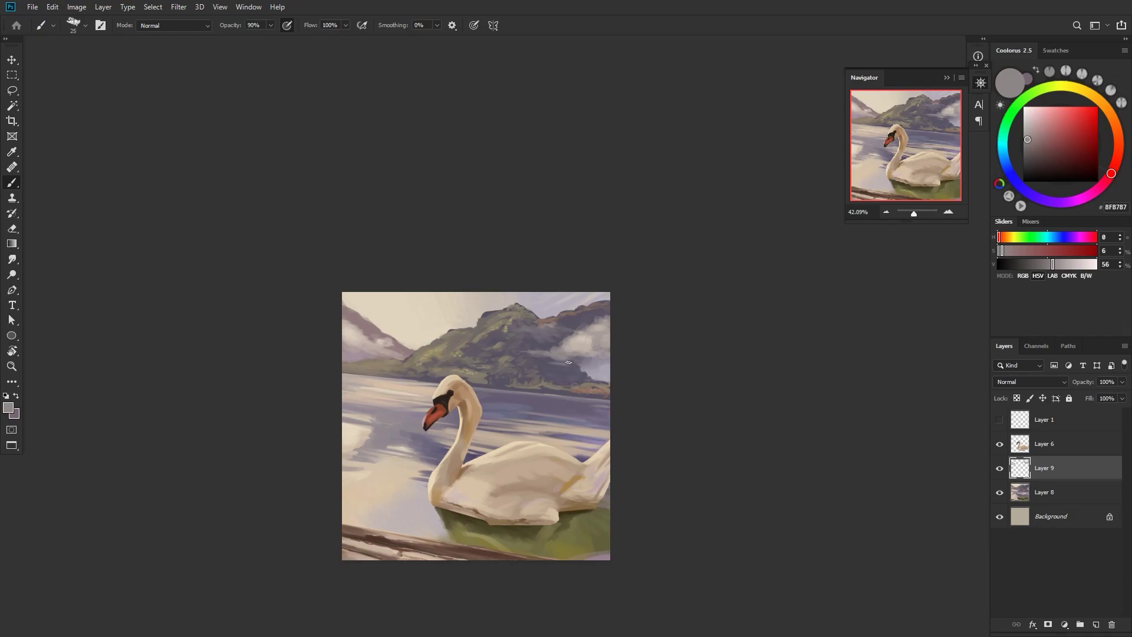
- Paint thin shoreline accents at the dark mountain's foot with #857D6C at brush size 15
{"action": "left_click", "coordinate": [562, 380], "text": "alt"}
{"action": "key", "text": "bracketleft"}
{"action": "key", "text": "bracketleft"}
{"action": "left_click", "coordinate": [553, 389], "text": "alt"}
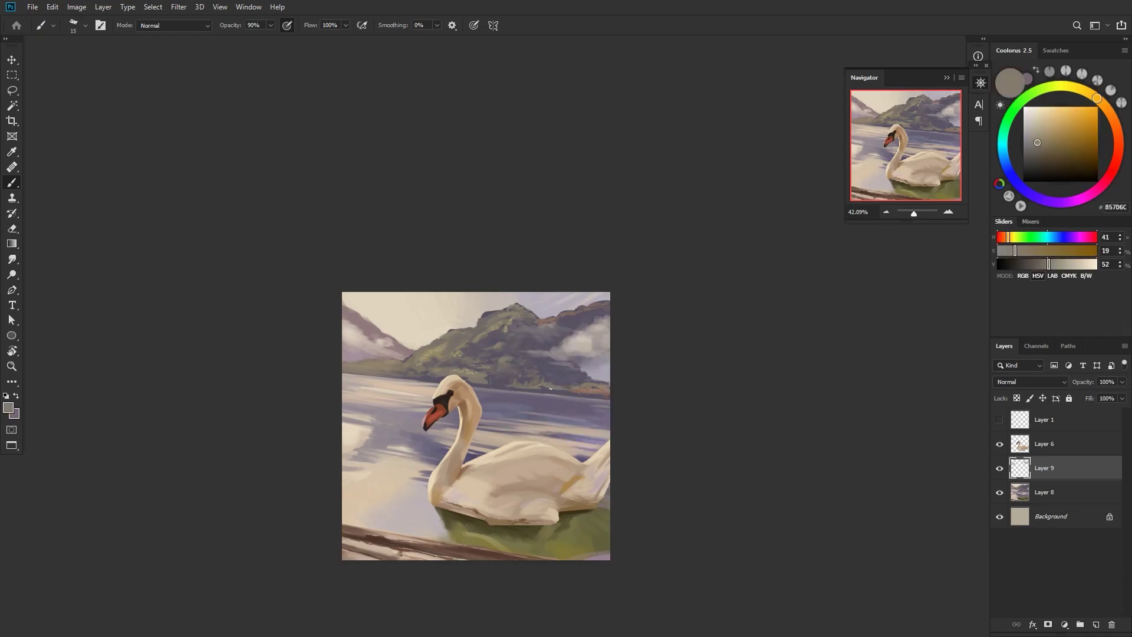
- Touch up the dark tones around the swan's neck with #575161 at brush size 25, reducing the brush to 15
{"action": "key", "text": "bracketright"}
{"action": "key", "text": "bracketright"}
{"action": "left_click", "coordinate": [471, 408], "text": "alt"}
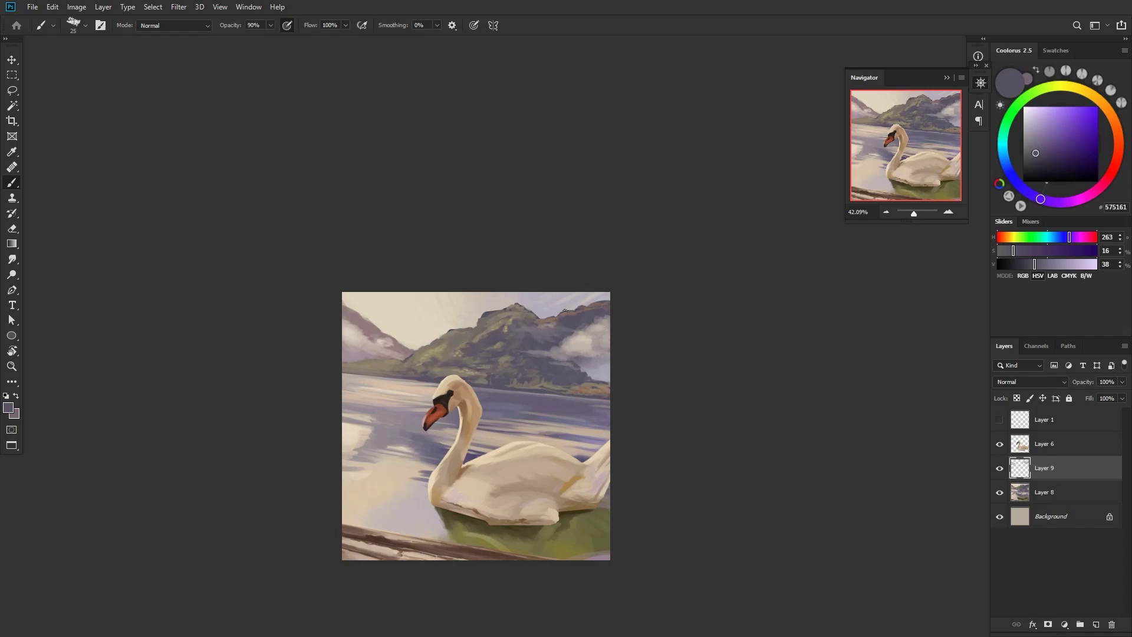
{"action": "left_click", "coordinate": [485, 417], "text": "alt"}
{"action": "key", "text": "bracketleft"}
{"action": "key", "text": "bracketleft"}
{"action": "left_click", "coordinate": [474, 420], "text": "alt"}
- Add warm #8B6E62 accents to the dark ridge and #9A8E6F highlights to the green mountain, enlarging the brush to 20
{"action": "left_click", "coordinate": [548, 321], "text": "alt"}
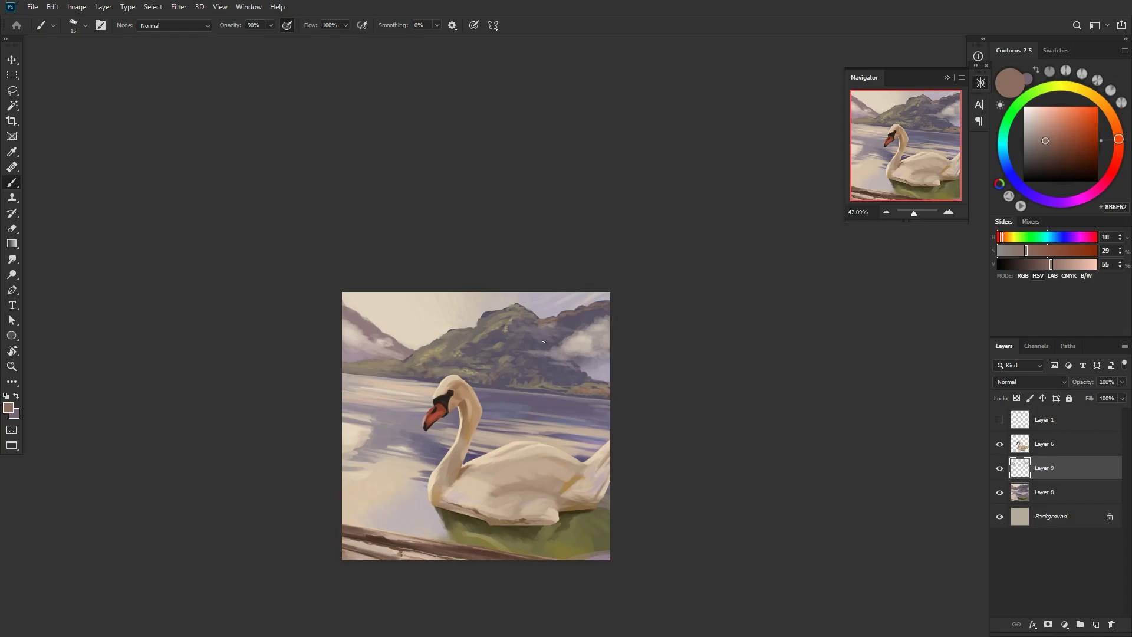
{"action": "key", "text": "bracketright"}
{"action": "left_click", "coordinate": [465, 364], "text": "alt"}
{"action": "left_click_drag", "start_coordinate": [447, 331], "coordinate": [441, 336]}
{"action": "left_click", "coordinate": [492, 329], "text": "alt"}
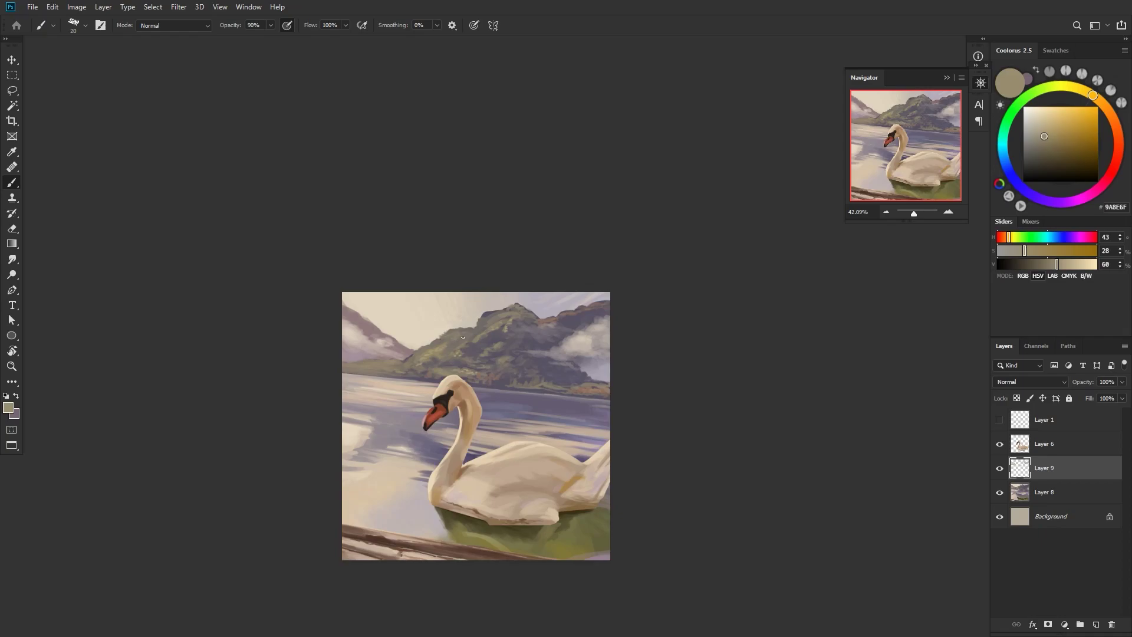
- Reshape the green mountain's ridge against the sky with #6F6867, #C7BCB0, #706967 and #CCC2B3 at brush size 20
{"action": "left_click", "coordinate": [469, 349], "text": "alt"}
{"action": "left_click", "coordinate": [490, 315], "text": "alt"}
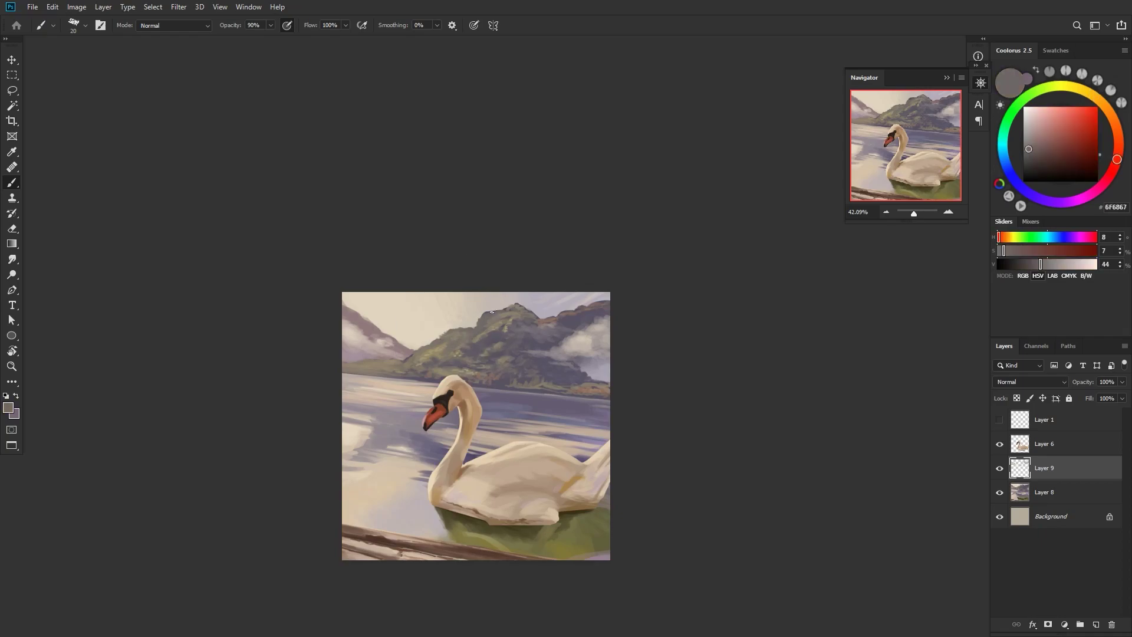
{"action": "left_click", "coordinate": [486, 308], "text": "alt"}
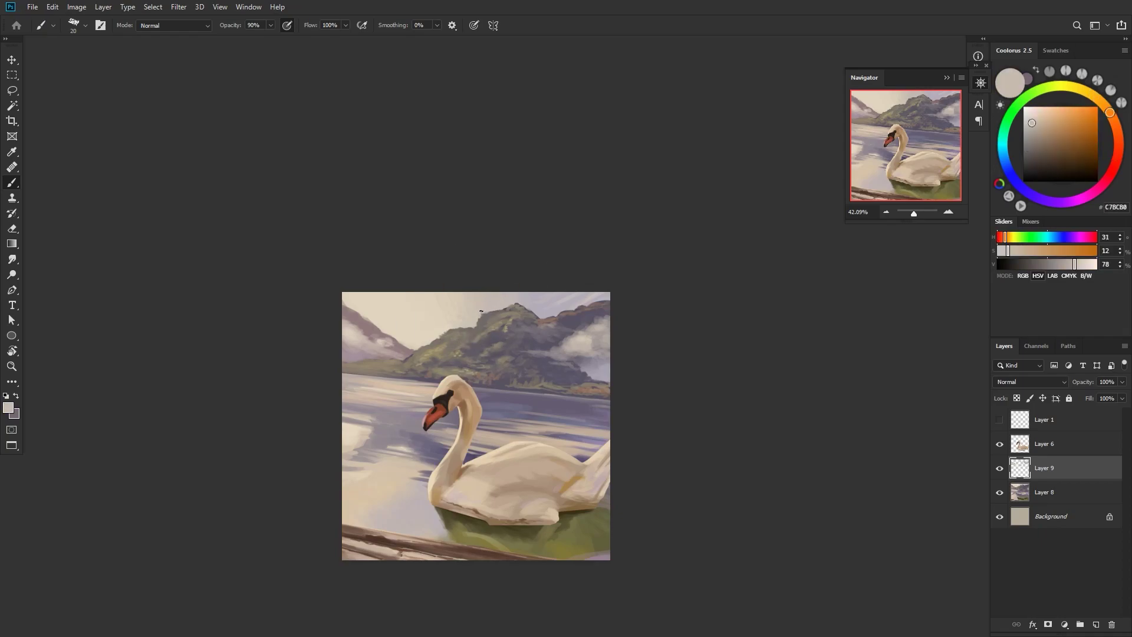
{"action": "left_click", "coordinate": [475, 328], "text": "alt"}
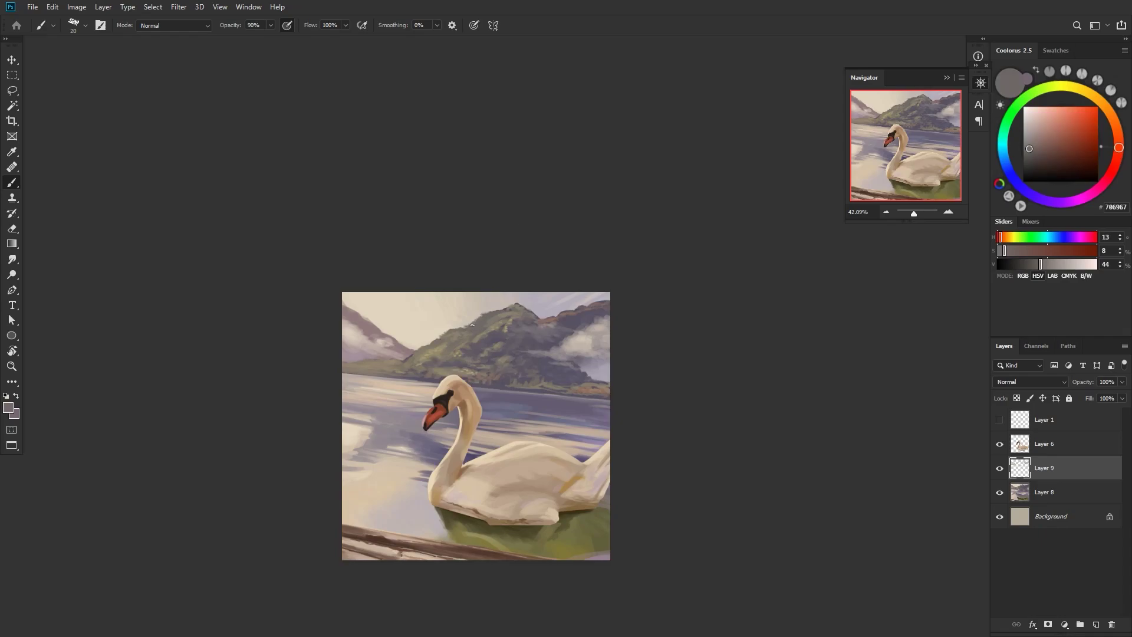
{"action": "left_click", "coordinate": [473, 318], "text": "alt"}
- Vary the lights and shadows along the green mountain's upper slope with #A89976 and #706967 at brush size 20
{"action": "left_click", "coordinate": [478, 336], "text": "alt"}
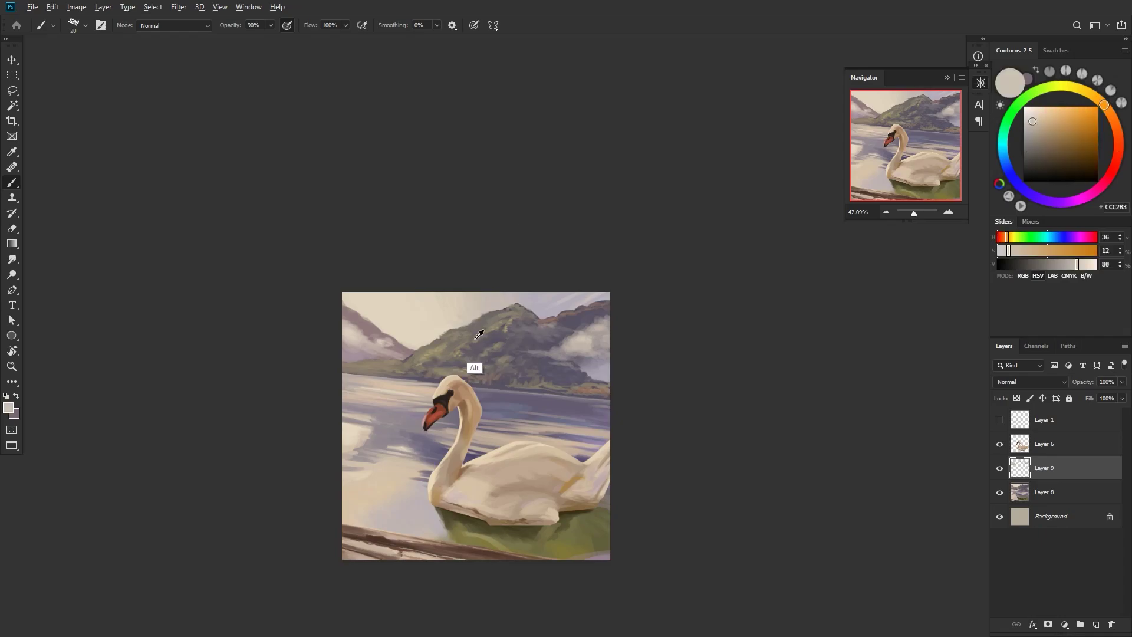
{"action": "left_click", "coordinate": [494, 315], "text": "alt"}
{"action": "left_click", "coordinate": [477, 321], "text": "alt"}
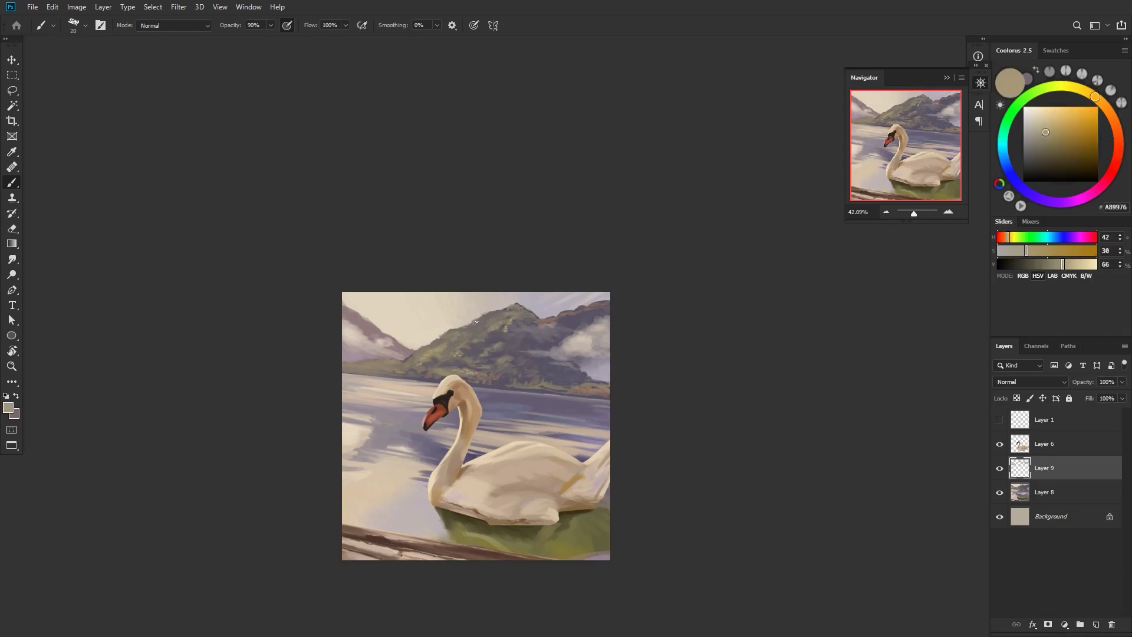
{"action": "left_click", "coordinate": [478, 323], "text": "alt"}
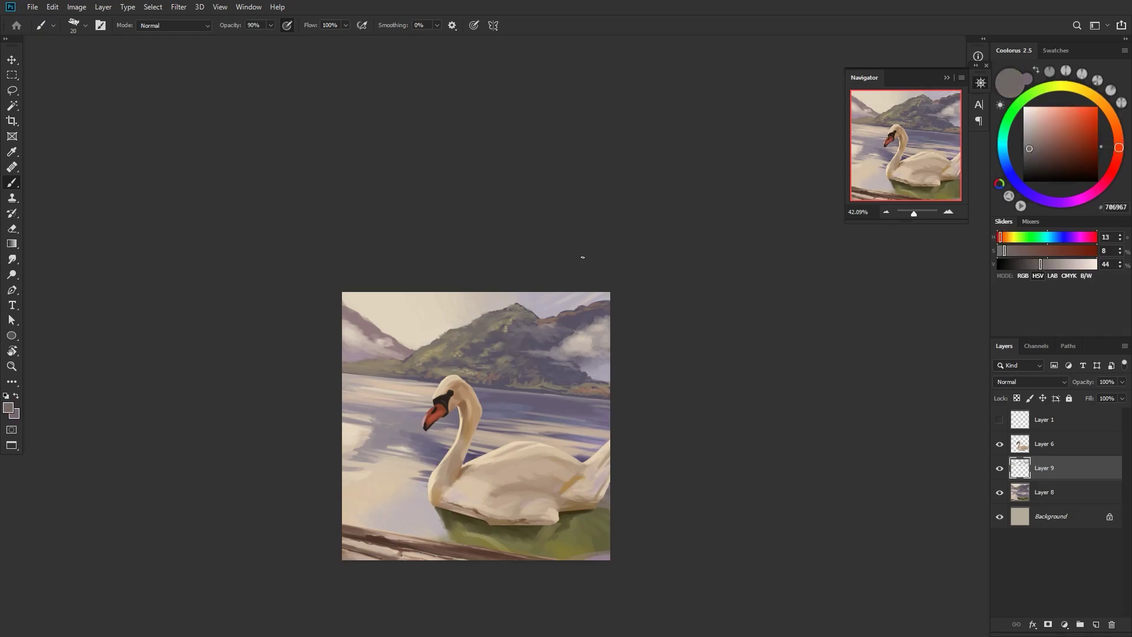
- Detail the shoreline below the dark mountain with #575161 and #777069 at brush size 15
{"action": "key", "text": "["}
{"action": "left_click", "coordinate": [587, 390], "text": "alt"}
{"action": "left_click", "coordinate": [587, 383], "text": "alt"}
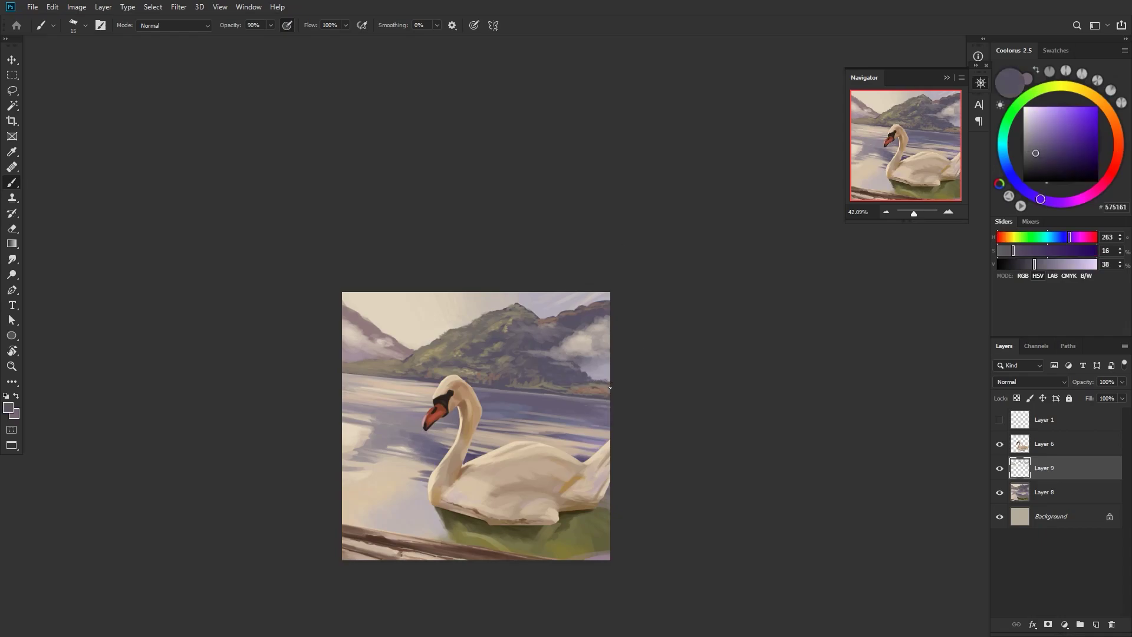
{"action": "left_click", "coordinate": [501, 397], "text": "alt"}
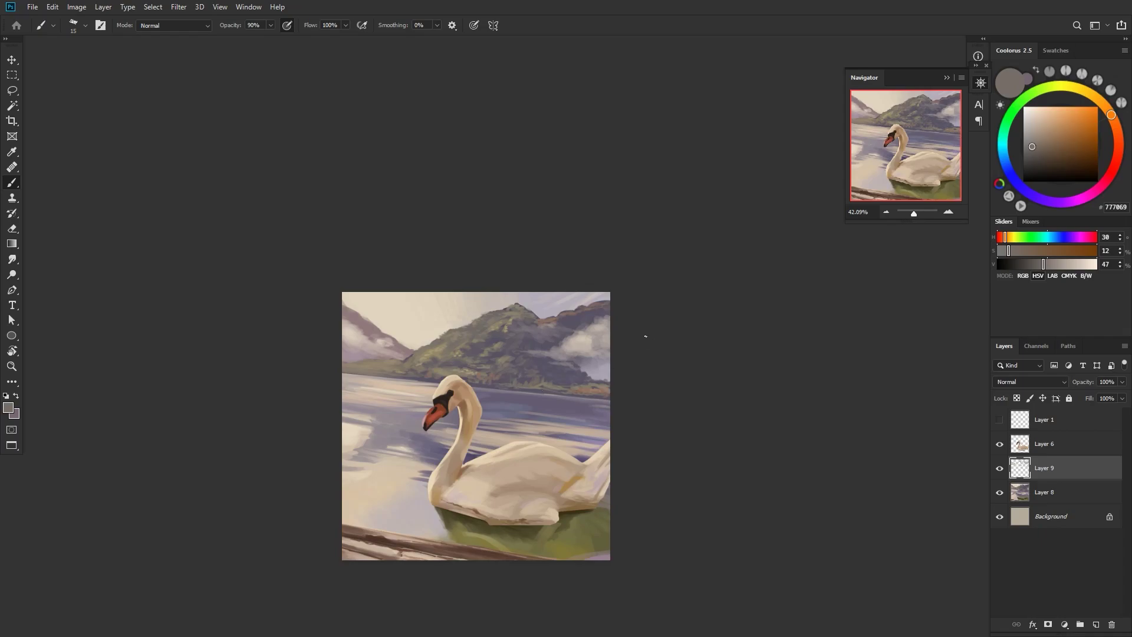
- Paint dark grain and light streaks on the wooden foreground strip with #4A312A and #C2A894 at brush size 15
{"action": "left_click", "coordinate": [349, 541], "text": "alt"}
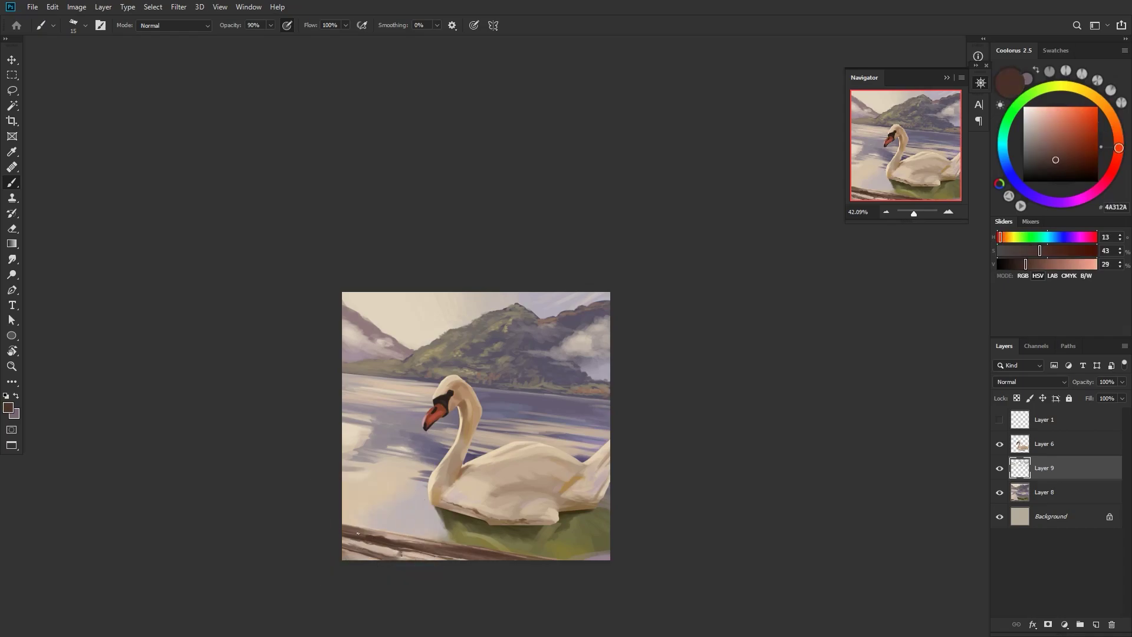
{"action": "left_click", "coordinate": [381, 543], "text": "alt"}
{"action": "left_click", "coordinate": [375, 543], "text": "alt"}
{"action": "left_click_drag", "start_coordinate": [372, 545], "coordinate": [388, 548]}
{"action": "left_click", "coordinate": [390, 553], "text": "alt"}
{"action": "left_click", "coordinate": [421, 556], "text": "alt"}
{"action": "left_click", "coordinate": [407, 542], "text": "alt"}
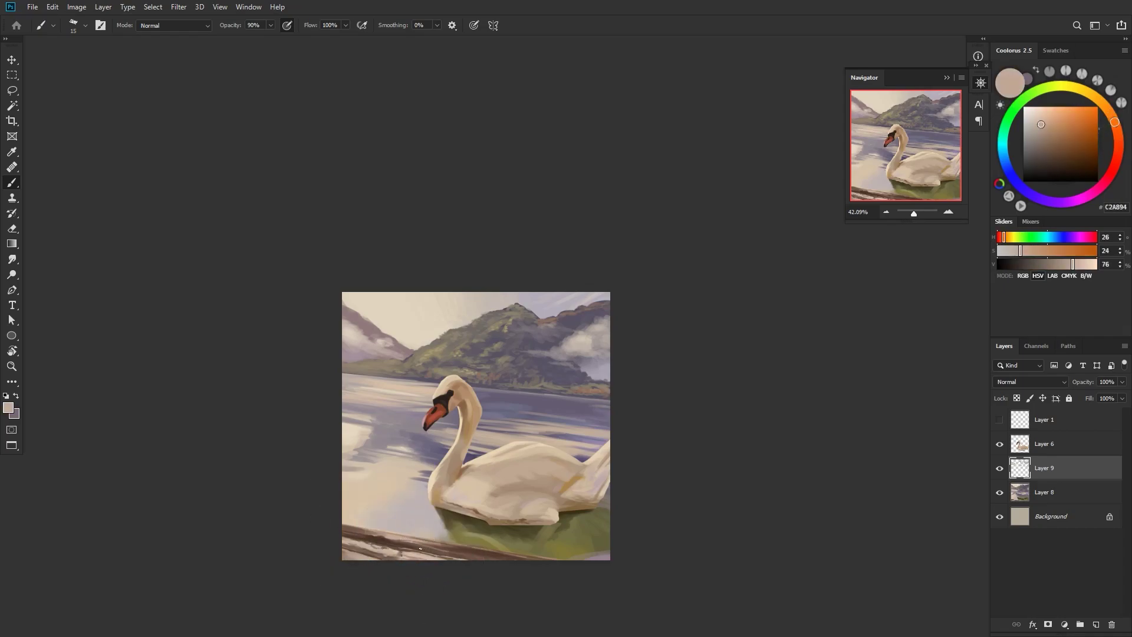
- Brush a long grain stroke along the wooden strip and refine its texture with #9E8473 at brush size 15
{"action": "key", "text": "bracketright"}
{"action": "mouse_move", "coordinate": [345, 530]}
{"action": "left_mouse_down"}
{"action": "mouse_move", "coordinate": [364, 559]}
{"action": "mouse_move", "coordinate": [356, 549]}
{"action": "mouse_move", "coordinate": [453, 550]}
{"action": "left_mouse_up"}
{"action": "left_click", "coordinate": [365, 546], "text": "alt"}
{"action": "left_click", "coordinate": [358, 541], "text": "alt"}
{"action": "key", "text": "bracketleft"}
{"action": "key", "text": "bracketleft"}
{"action": "left_click", "coordinate": [445, 543], "text": "alt"}
{"action": "left_click", "coordinate": [450, 547], "text": "alt"}
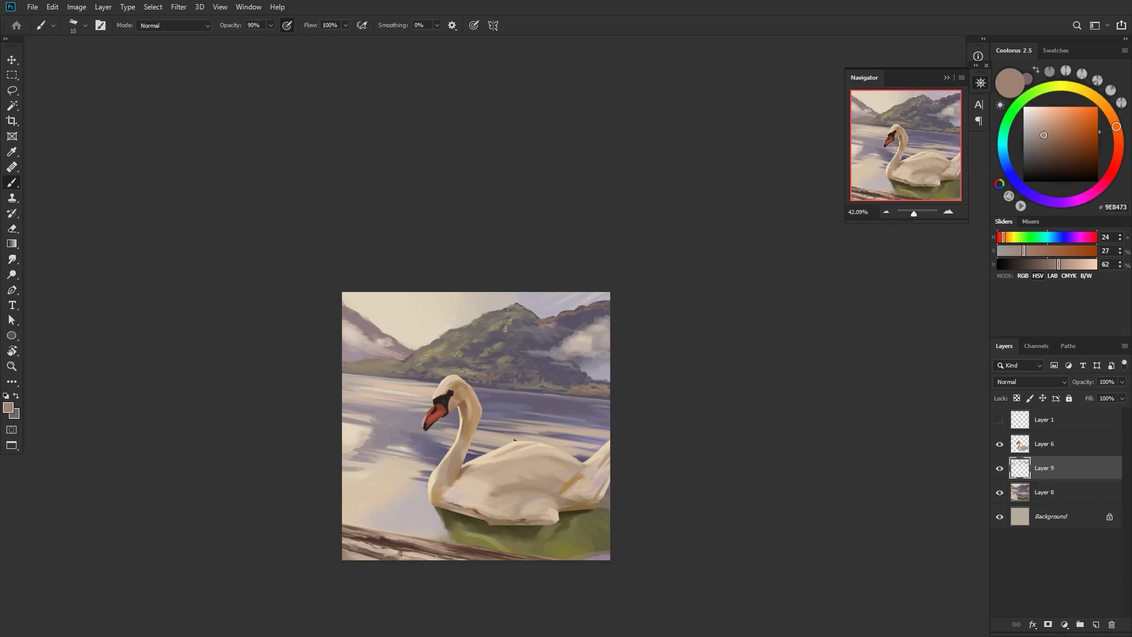
- Sharpen the wooden strip's cracks and highlights with #5D473D, #C2A894 and #5C473C at brush size 15
{"action": "left_click", "coordinate": [345, 526], "text": "alt"}
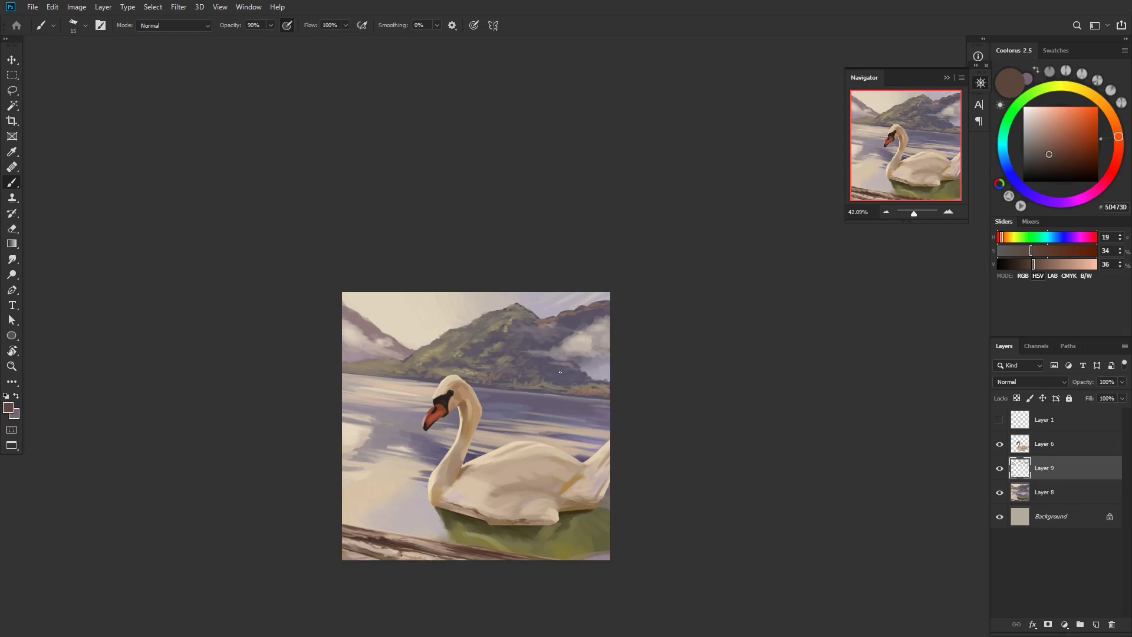
{"action": "left_click", "coordinate": [411, 544], "text": "alt"}
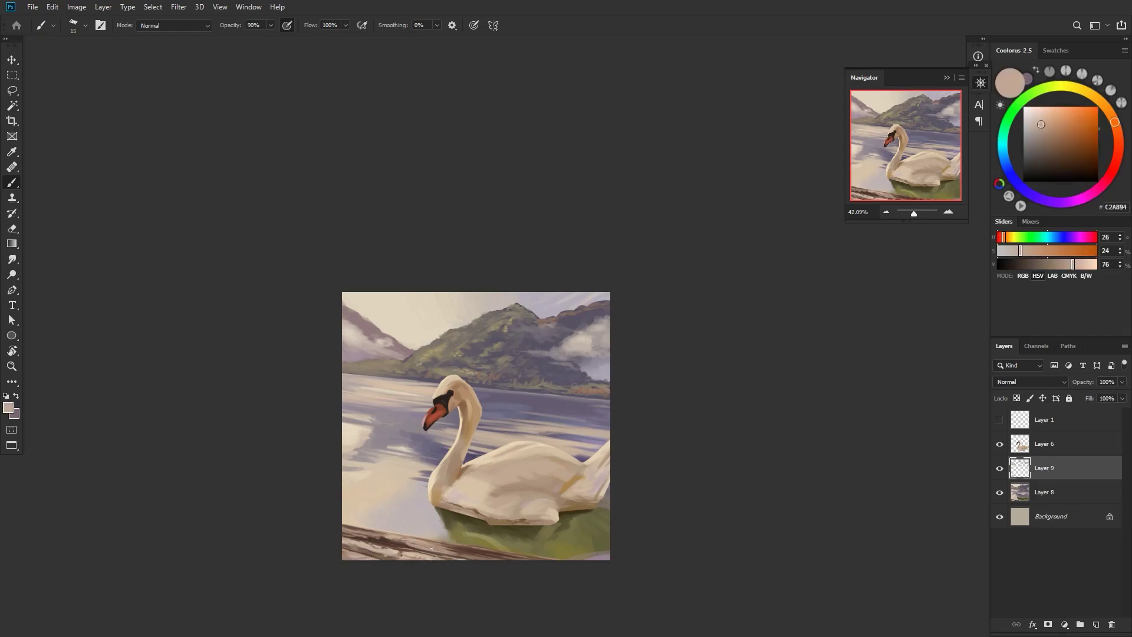
{"action": "left_click", "coordinate": [402, 544], "text": "alt"}
{"action": "left_click_drag", "start_coordinate": [404, 545], "coordinate": [445, 551]}
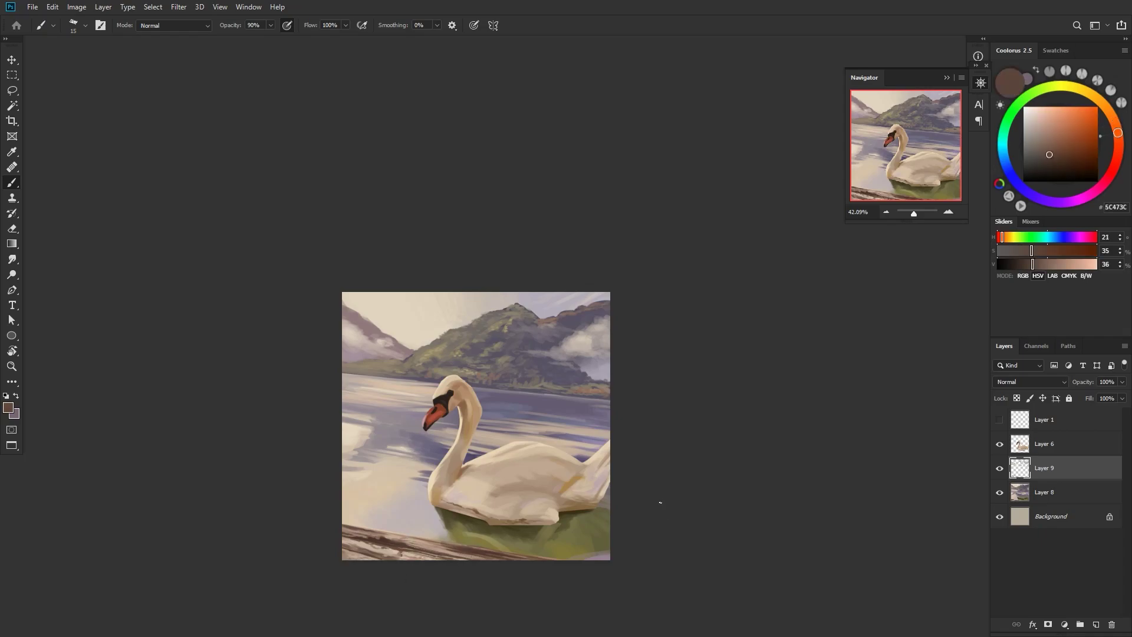
- Cover part of the distant mountain's upper slope with pale mist using #E0D3BF at brush size 70
{"action": "left_click", "coordinate": [356, 307], "text": "alt"}
{"action": "key", "text": "bracketright"}
{"action": "key", "text": "bracketright"}
{"action": "key", "text": "bracketright"}
{"action": "key", "text": "bracketright"}
{"action": "key", "text": "bracketright"}
{"action": "left_click", "coordinate": [351, 319], "text": "alt"}
{"action": "left_click", "coordinate": [351, 318], "text": "alt"}
{"action": "left_click", "coordinate": [351, 312], "text": "alt"}
{"action": "left_click", "coordinate": [361, 307], "text": "alt"}
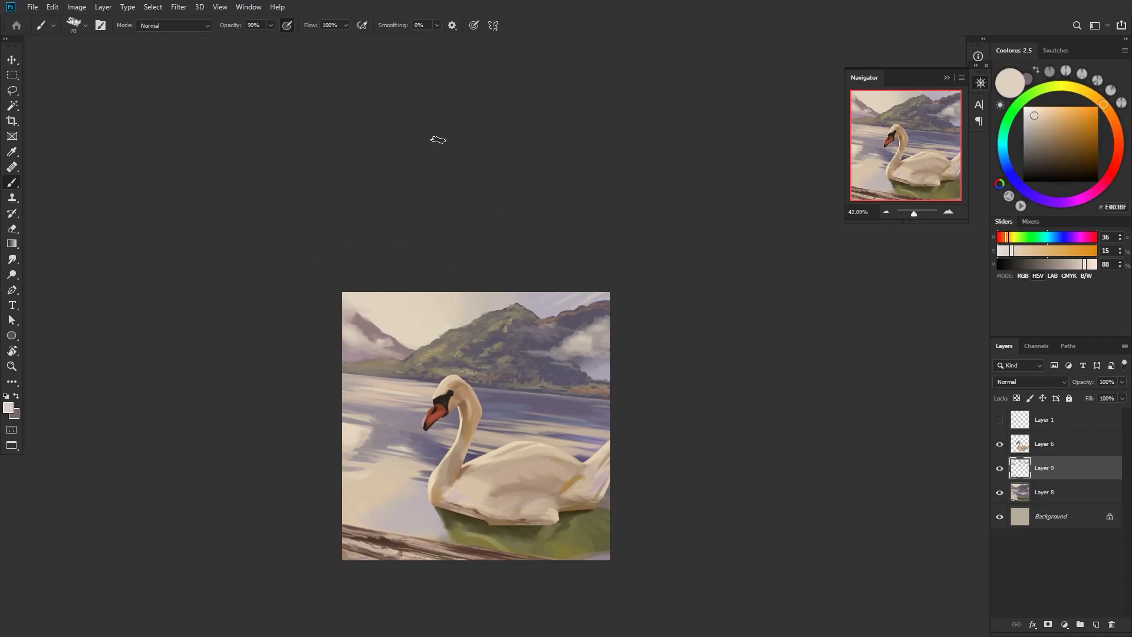
- Blend the new mist on the distant mountain's slope with #B2A19A and #DACDBA at brush size 50
{"action": "key", "text": "bracketleft"}
{"action": "key", "text": "bracketleft"}
{"action": "left_click", "coordinate": [354, 312], "text": "alt"}
{"action": "left_click", "coordinate": [358, 317], "text": "alt"}
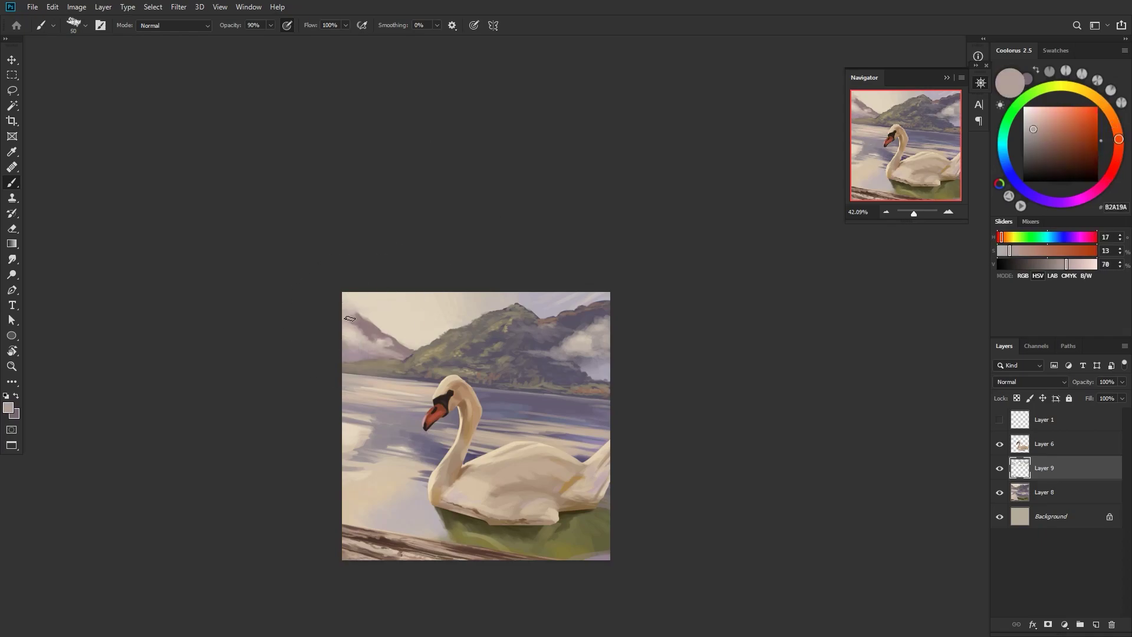
{"action": "left_click", "coordinate": [357, 309], "text": "alt"}
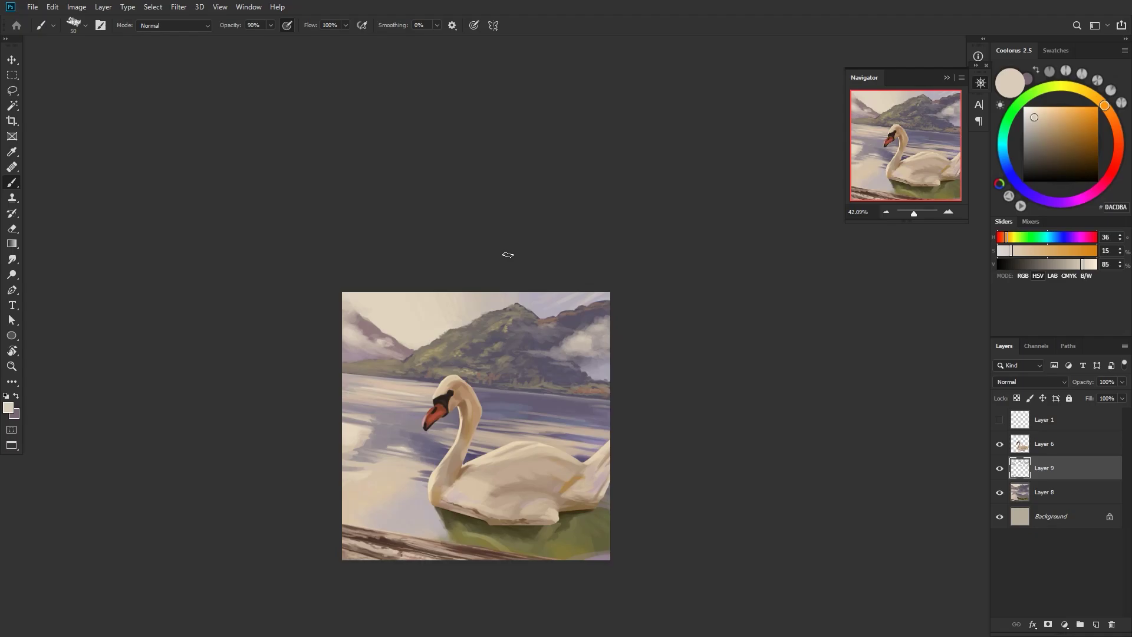
- Flip the whole canvas horizontally and merge Layer 9 with Layer 8
{"action": "key", "text": "ctrl+shift+h"}
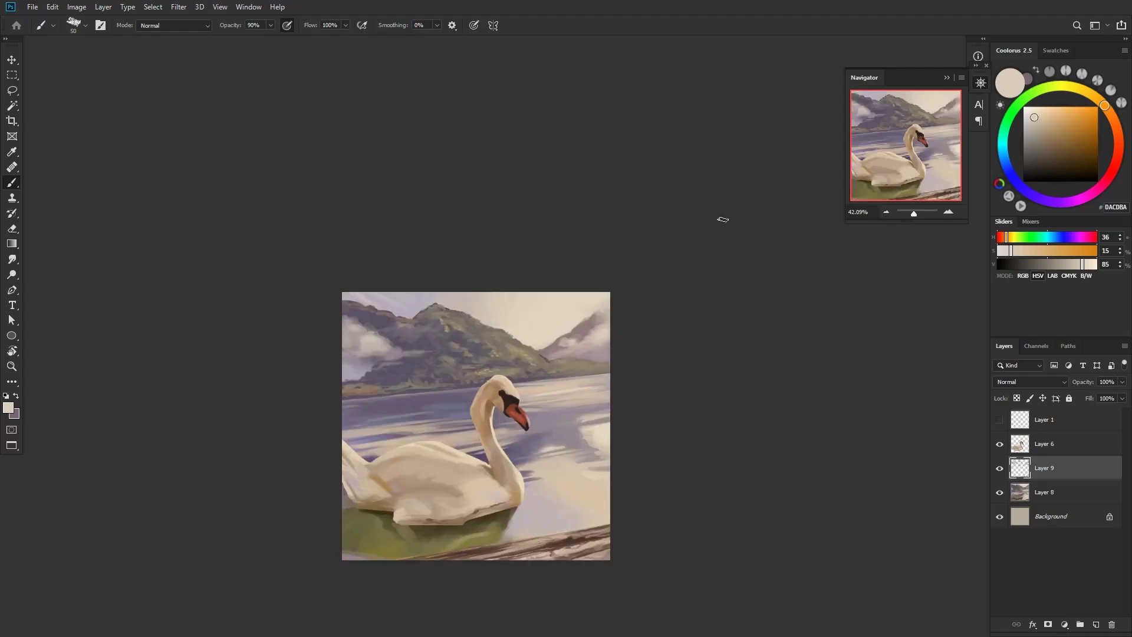
{"action": "left_click", "coordinate": [1047, 499], "text": "shift"}
{"action": "right_click", "coordinate": [1047, 472]}
{"action": "left_click", "coordinate": [932, 463]}
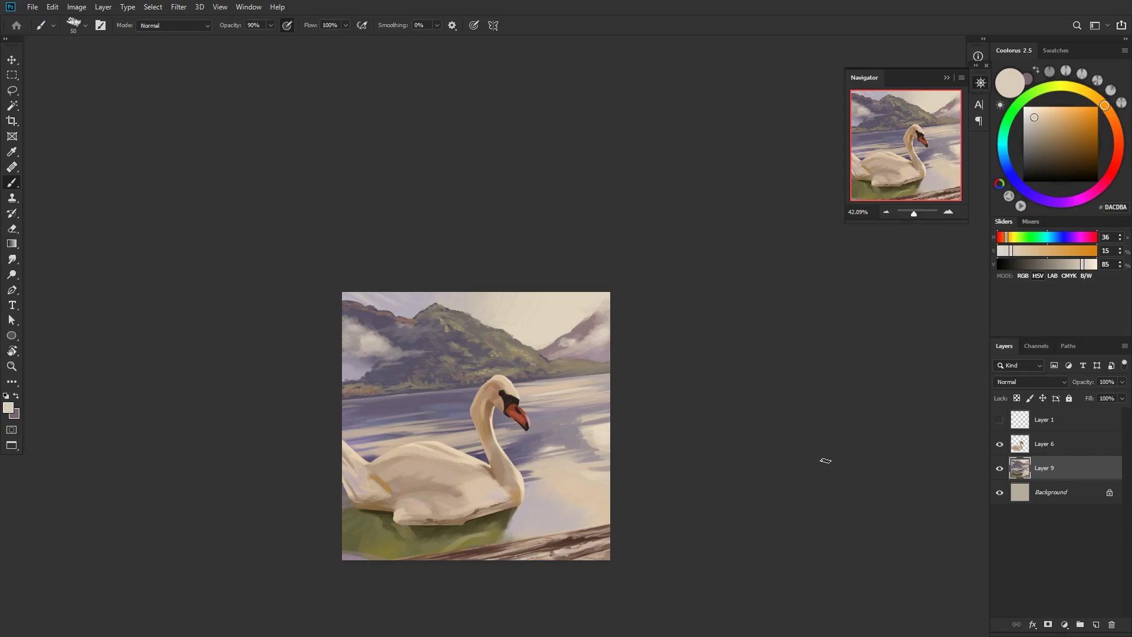
- Shade the swan's neck on Layer 6 with #C4A888 and #B38F6D at brush size 20, with pressure-controlled opacity off
{"action": "left_click", "coordinate": [476, 416], "text": "alt"}
{"action": "key", "text": "bracketleft"}
{"action": "left_click", "coordinate": [472, 401], "text": "alt"}
{"action": "key", "text": "bracketleft"}
{"action": "key", "text": "bracketleft"}
{"action": "left_click", "coordinate": [287, 24]}
{"action": "left_click", "coordinate": [477, 435], "text": "alt"}
{"action": "left_click", "coordinate": [505, 436], "text": "ctrl"}
{"action": "left_click", "coordinate": [483, 448], "text": "alt"}
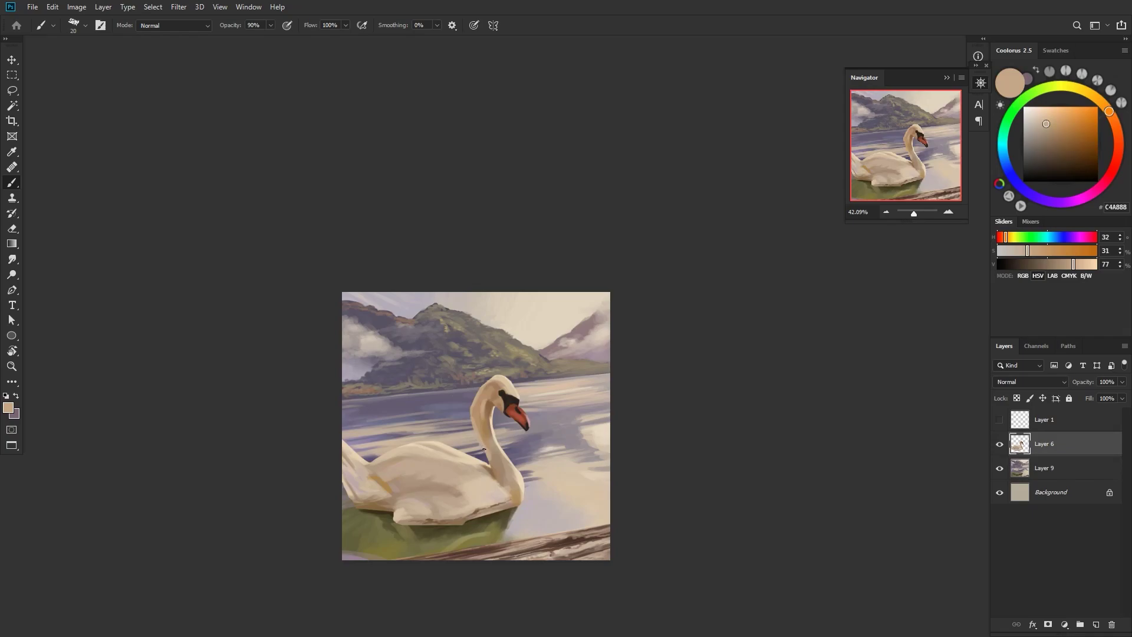
{"action": "left_click", "coordinate": [485, 445], "text": "alt"}
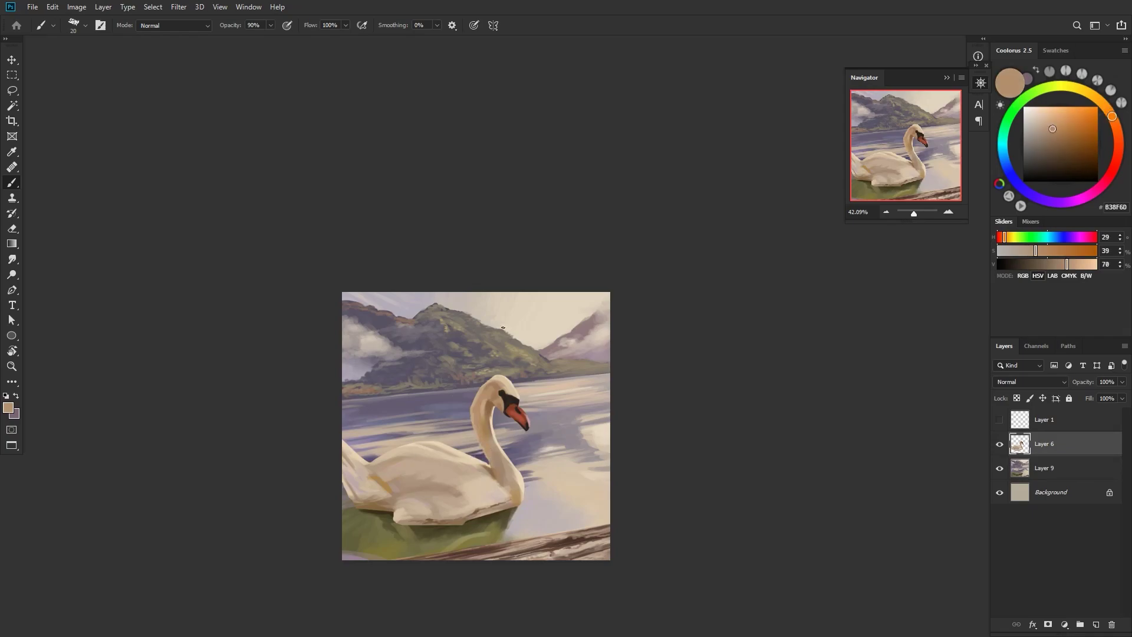
- Refine the far shoreline beneath the mountains on Layer 9 with #92716E, #8F8275 and #857E6D at brush size 20
{"action": "left_click", "coordinate": [458, 376], "text": "alt"}
{"action": "key", "text": "bracketright"}
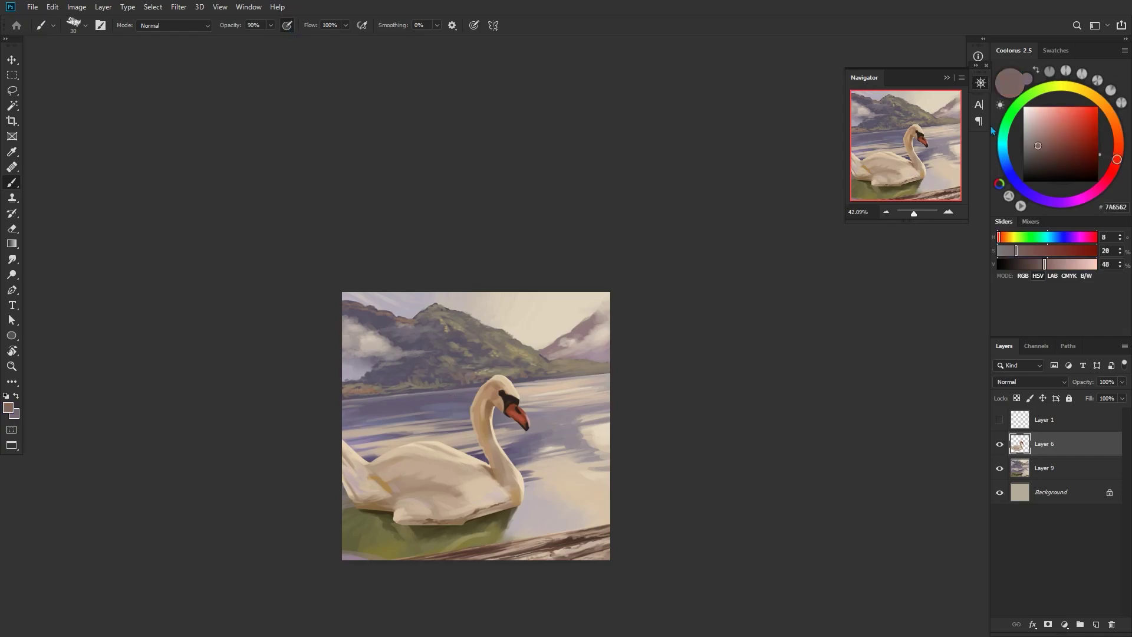
{"action": "left_click", "coordinate": [1038, 457]}
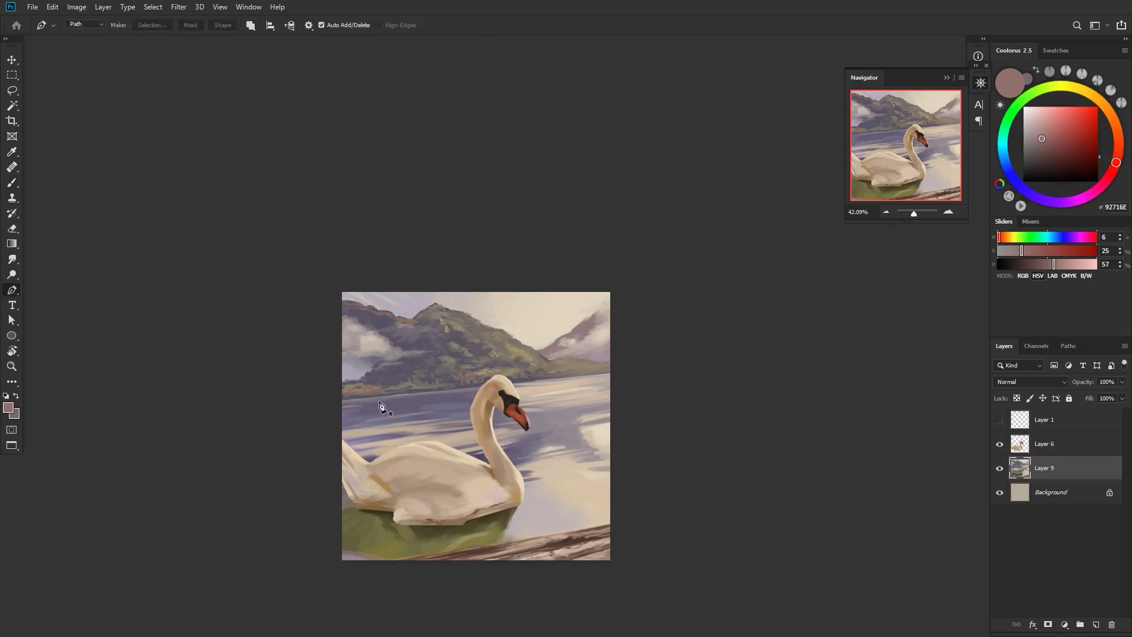
{"action": "key", "text": "bracketleft"}
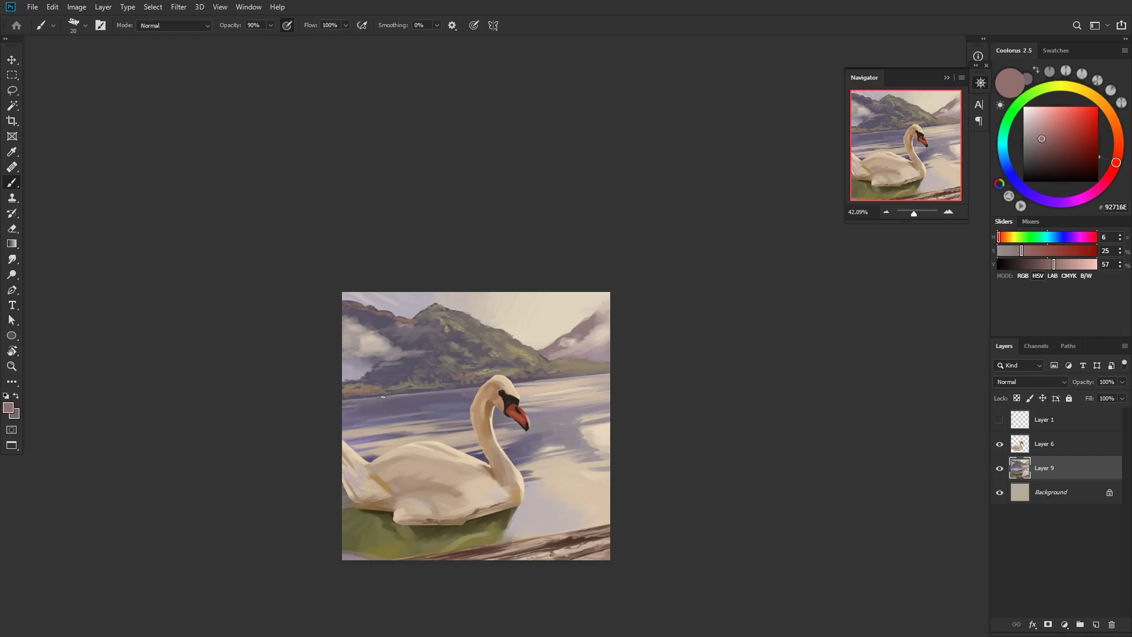
{"action": "left_click", "coordinate": [419, 399], "text": "alt"}
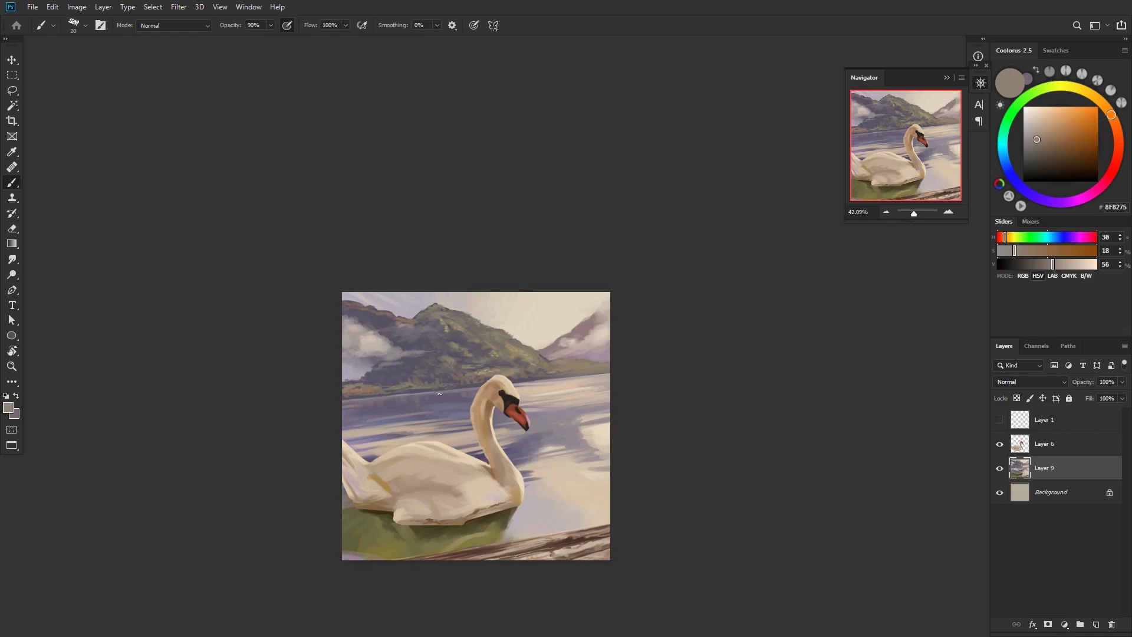
{"action": "left_click", "coordinate": [396, 391], "text": "alt"}
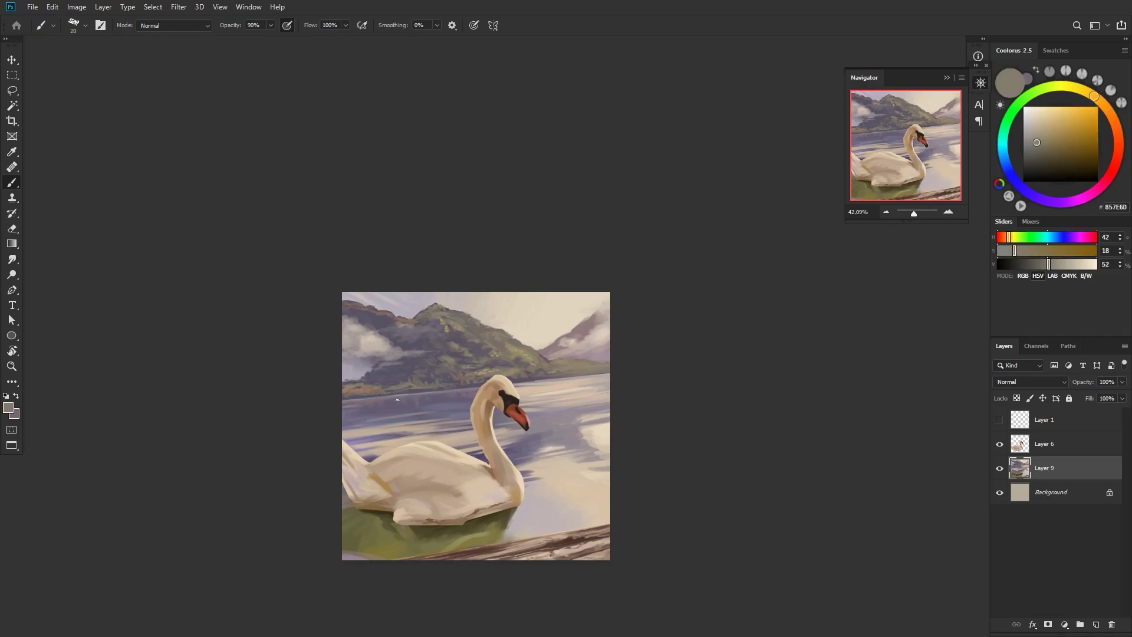
- Add lake ripples on Layer 9 with #635C72 and #706B84 at brush size 25 and #BCAA99 at size 30
{"action": "left_click", "coordinate": [416, 399], "text": "alt"}
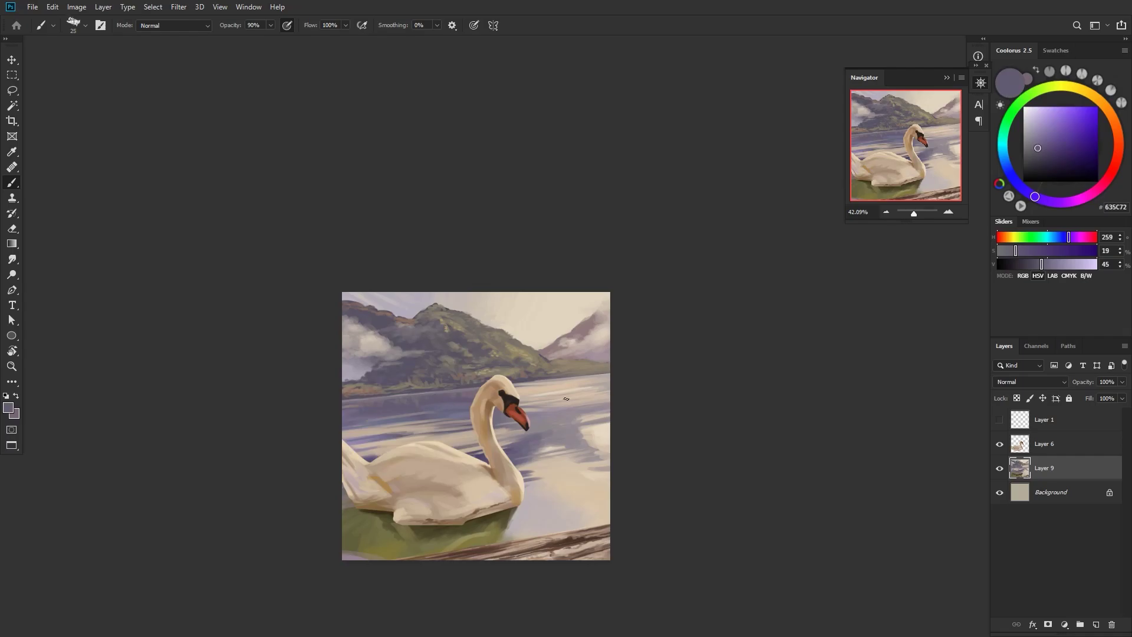
{"action": "left_click", "coordinate": [478, 395], "text": "alt"}
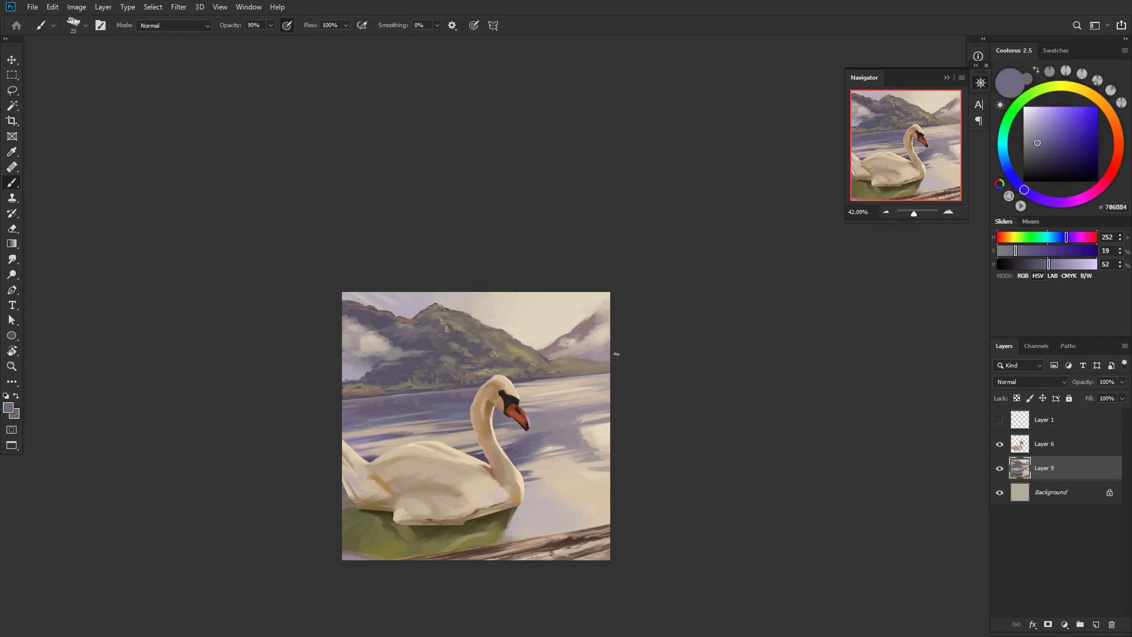
{"action": "left_click", "coordinate": [437, 452], "text": "alt"}
{"action": "key", "text": "r"}
{"action": "left_click_drag", "start_coordinate": [657, 394], "coordinate": [720, 266]}
{"action": "key", "text": "bracketleft"}
{"action": "left_click_drag", "start_coordinate": [506, 273], "coordinate": [690, 308]}
{"action": "key", "text": "bracketright"}
{"action": "key", "text": "bracketright"}
{"action": "key", "text": "bracketright"}
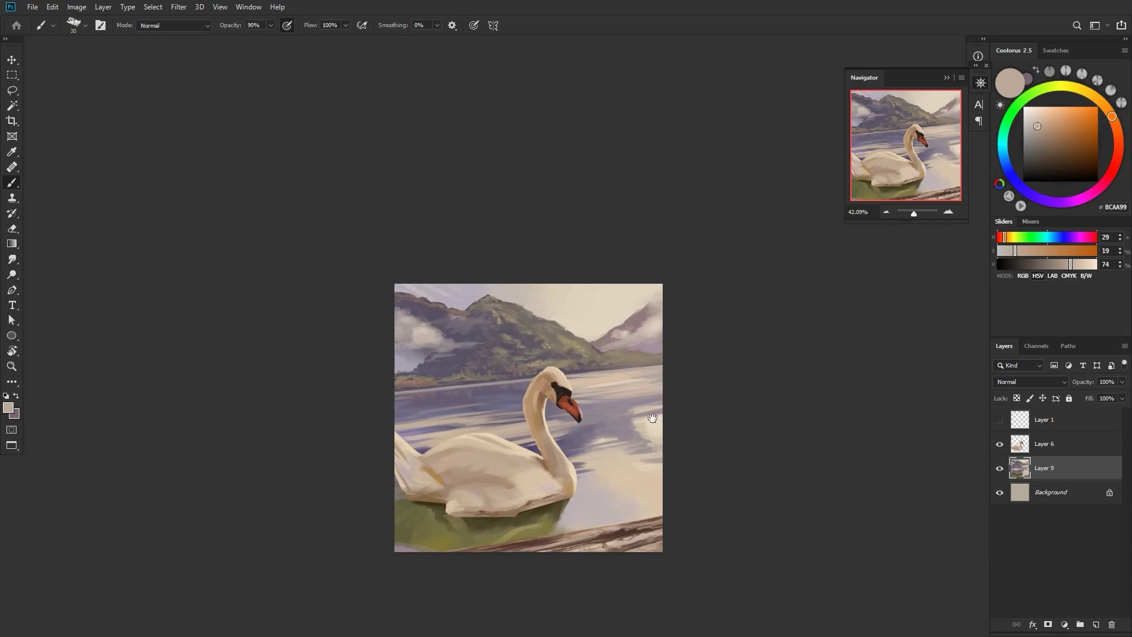
- Blend the pale water in front of the swan's chest with #E7D9C2 and #BAA2AB at brush size 30
{"action": "left_click_drag", "start_coordinate": [676, 421], "coordinate": [638, 414]}
{"action": "left_click", "coordinate": [615, 426], "text": "alt"}
{"action": "left_click_drag", "start_coordinate": [648, 497], "coordinate": [681, 484]}
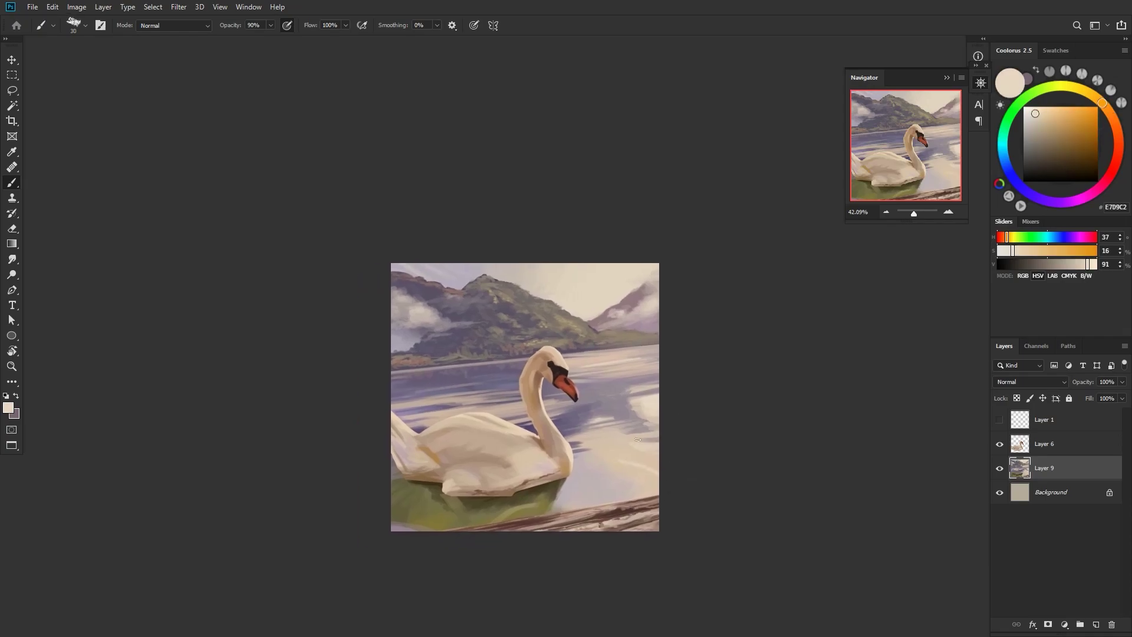
{"action": "left_click", "coordinate": [589, 489], "text": "alt"}
{"action": "left_click", "coordinate": [619, 482], "text": "alt"}
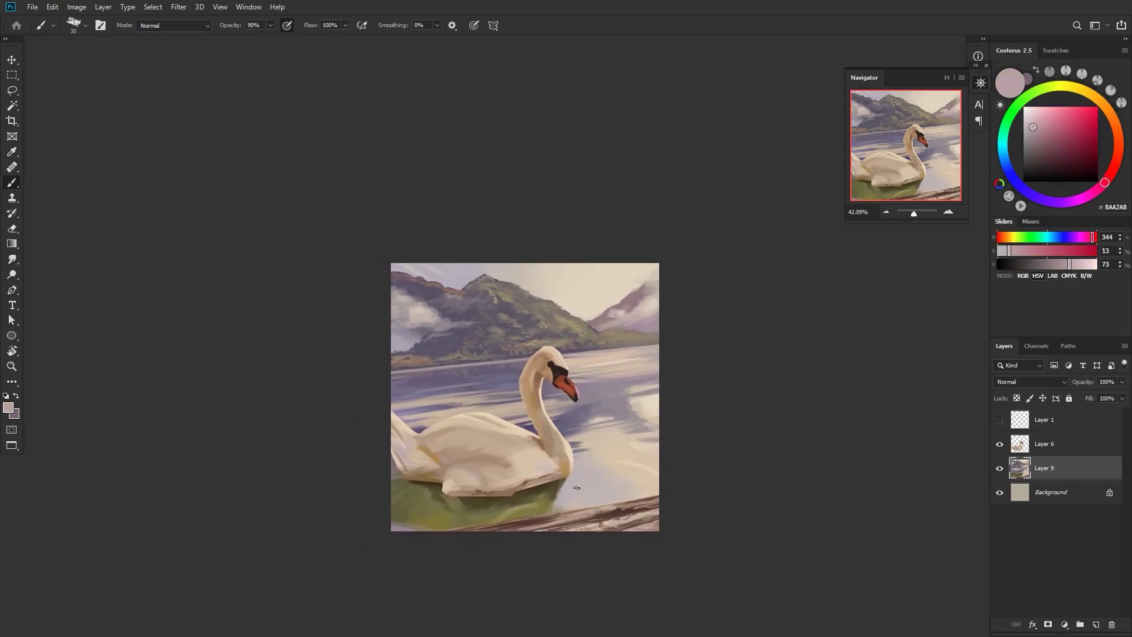
- Soften the water above the wooden strip with #C0A7B9 at brush size 45, and with #DBCAB2 and #E0CFB6 at size 35
{"action": "left_click", "coordinate": [618, 478], "text": "alt"}
{"action": "key", "text": "bracketright"}
{"action": "key", "text": "bracketright"}
{"action": "key", "text": "bracketright"}
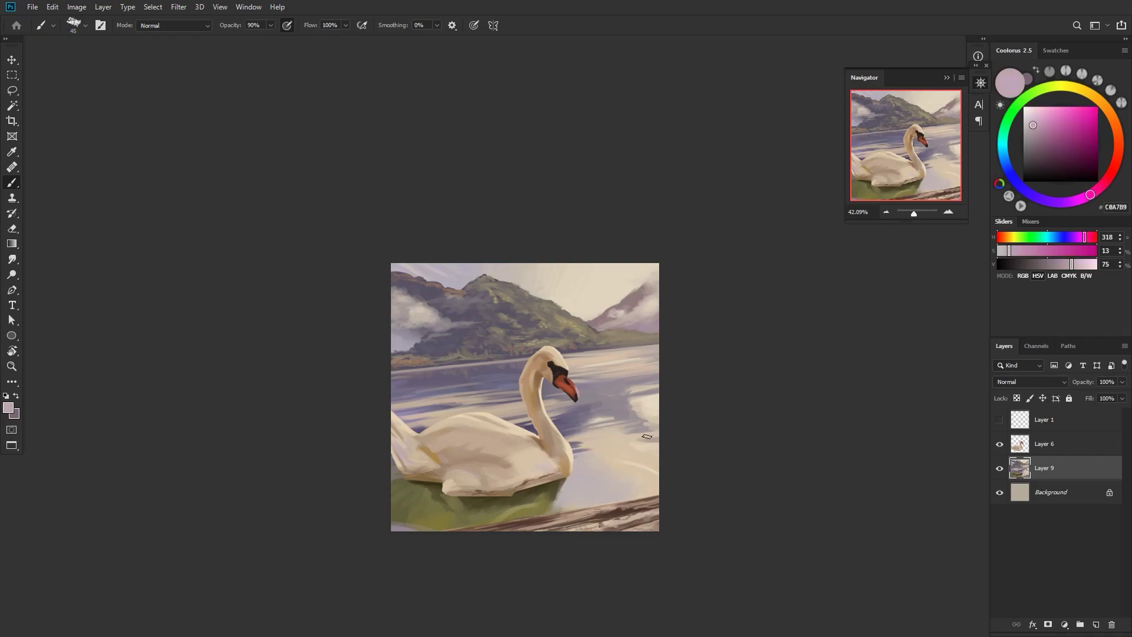
{"action": "left_click_drag", "start_coordinate": [617, 441], "coordinate": [579, 464]}
{"action": "left_click", "coordinate": [617, 458], "text": "alt"}
{"action": "left_click", "coordinate": [533, 508], "text": "alt"}
{"action": "left_click", "coordinate": [632, 464], "text": "alt"}
{"action": "left_click", "coordinate": [633, 463], "text": "alt"}
{"action": "left_click", "coordinate": [613, 459], "text": "alt"}
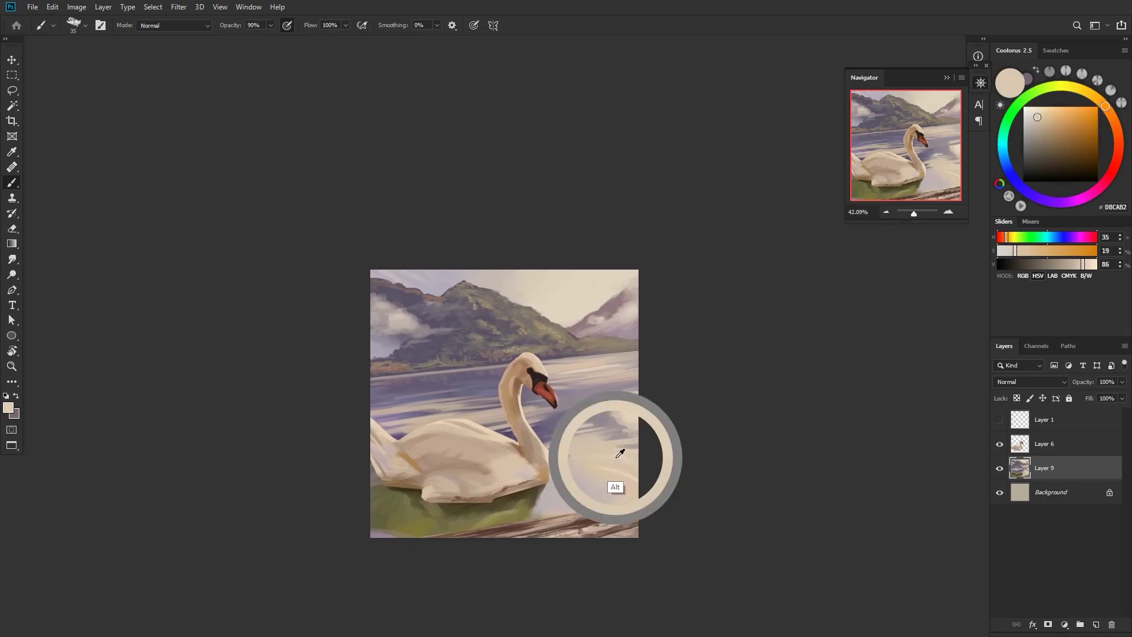
{"action": "left_click_drag", "start_coordinate": [656, 322], "coordinate": [690, 314]}
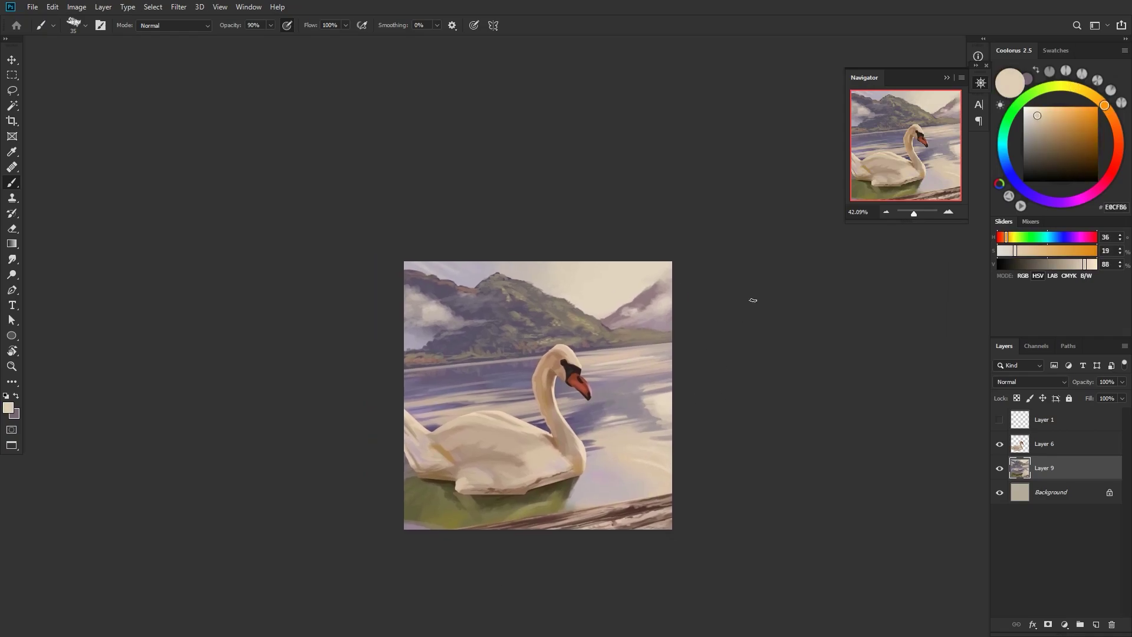
- Touch up the water in front of the swan's beak with #8A7F91 at brush size 20
{"action": "left_click", "coordinate": [521, 437], "text": "alt"}
{"action": "key", "text": "bracketleft"}
{"action": "key", "text": "bracketleft"}
{"action": "key", "text": "bracketleft"}
{"action": "left_click_drag", "start_coordinate": [713, 379], "coordinate": [674, 411]}
{"action": "left_click", "coordinate": [591, 408], "text": "alt"}
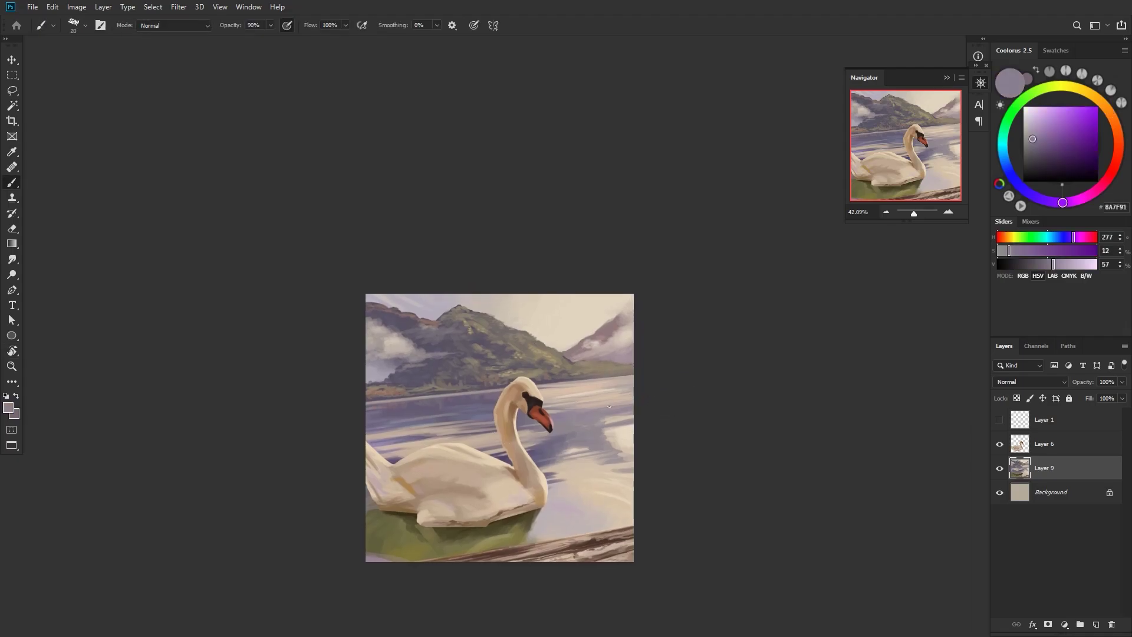
- Rotate the view and sharpen the reflections beyond the beak with #8E858C and #E6D8C1 at brush size 20
{"action": "left_click_drag", "start_coordinate": [675, 365], "coordinate": [592, 227]}
{"action": "key", "text": "r"}
{"action": "left_click_drag", "start_coordinate": [657, 308], "coordinate": [646, 313]}
{"action": "left_click", "coordinate": [572, 443], "text": "alt"}
{"action": "left_click", "coordinate": [572, 403], "text": "alt"}
{"action": "left_click", "coordinate": [559, 354], "text": "alt"}
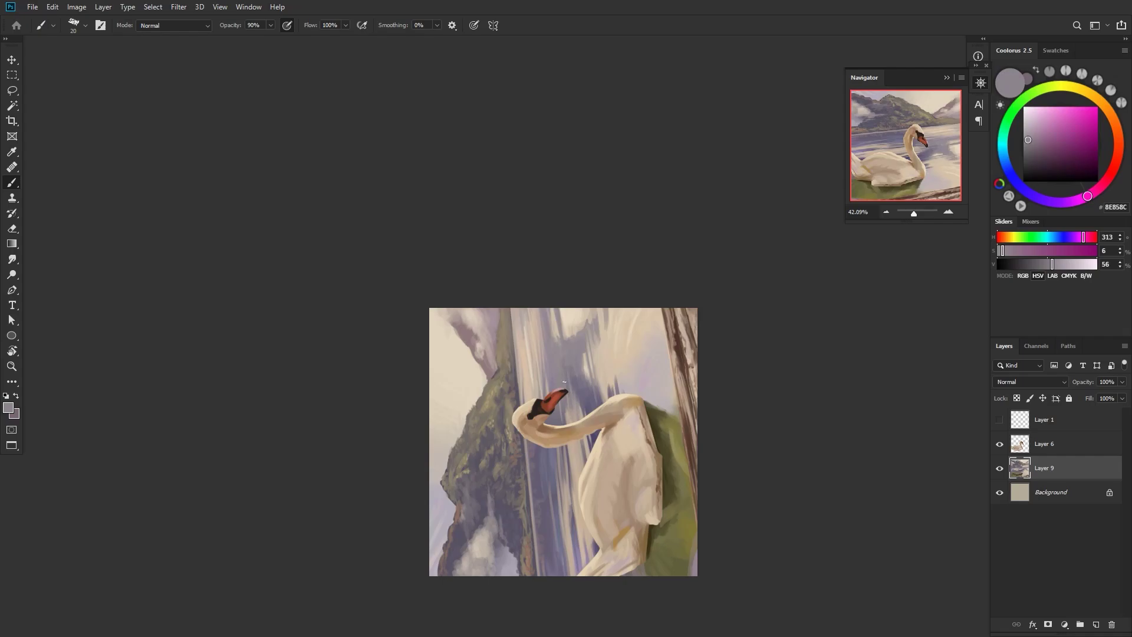
{"action": "left_click_drag", "start_coordinate": [564, 382], "coordinate": [545, 399]}
{"action": "left_click", "coordinate": [561, 356], "text": "alt"}
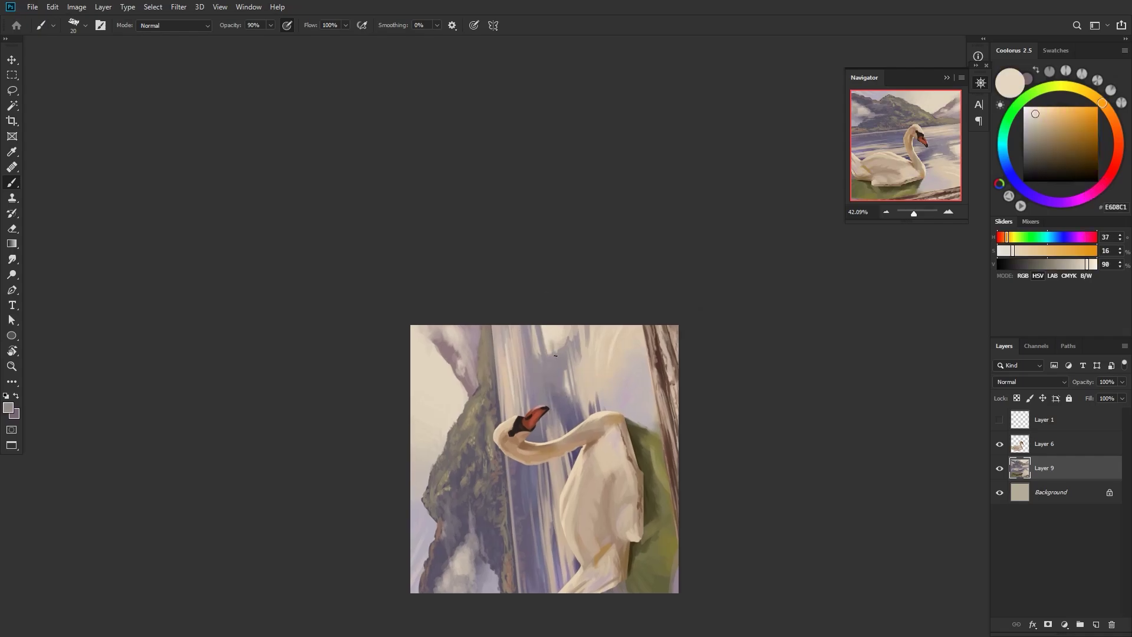
{"action": "key", "text": "r"}
{"action": "left_click_drag", "start_coordinate": [562, 355], "coordinate": [679, 358]}
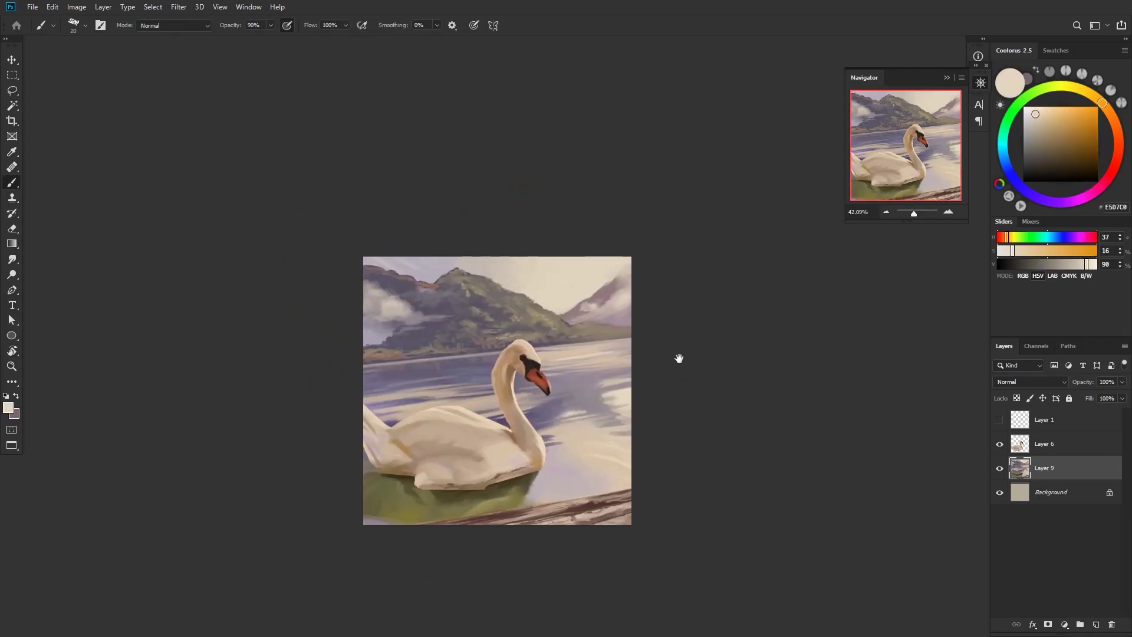
- Rotate the view by -90° and paint dark ripples on the lake behind the swan with #6C6A83 at brush size 30
{"action": "left_click", "coordinate": [490, 377], "text": "alt"}
{"action": "key", "text": "r"}
{"action": "left_click_drag", "start_coordinate": [581, 471], "coordinate": [751, 314]}
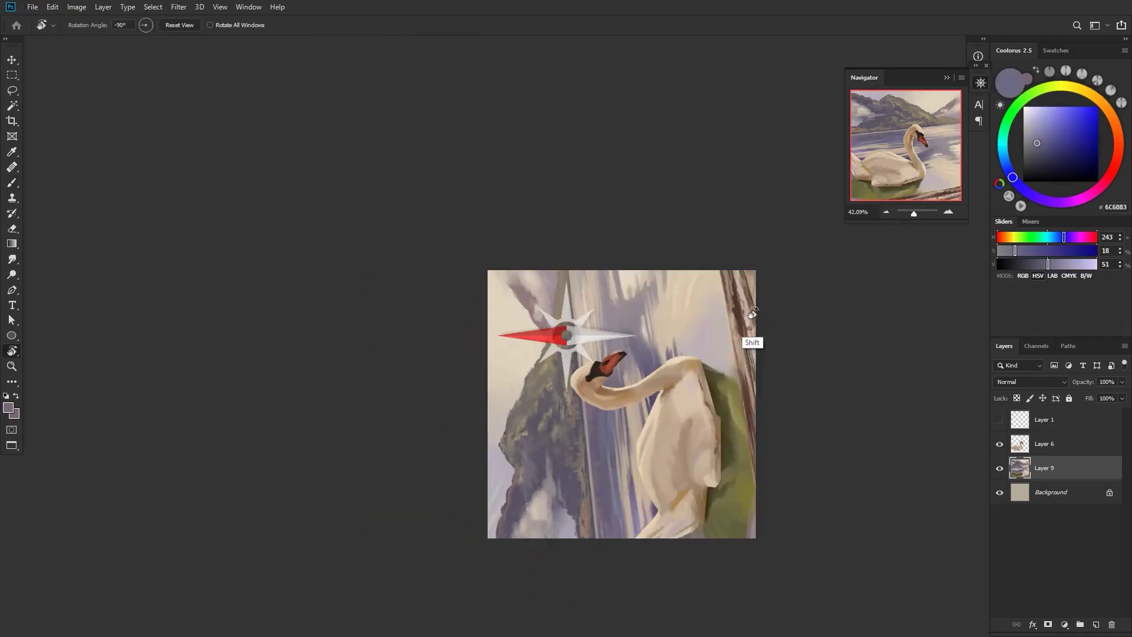
{"action": "key", "text": "b"}
{"action": "left_click", "coordinate": [620, 516], "text": "alt"}
{"action": "left_click_drag", "start_coordinate": [621, 500], "coordinate": [621, 465]}
{"action": "left_click_drag", "start_coordinate": [686, 355], "coordinate": [657, 374]}
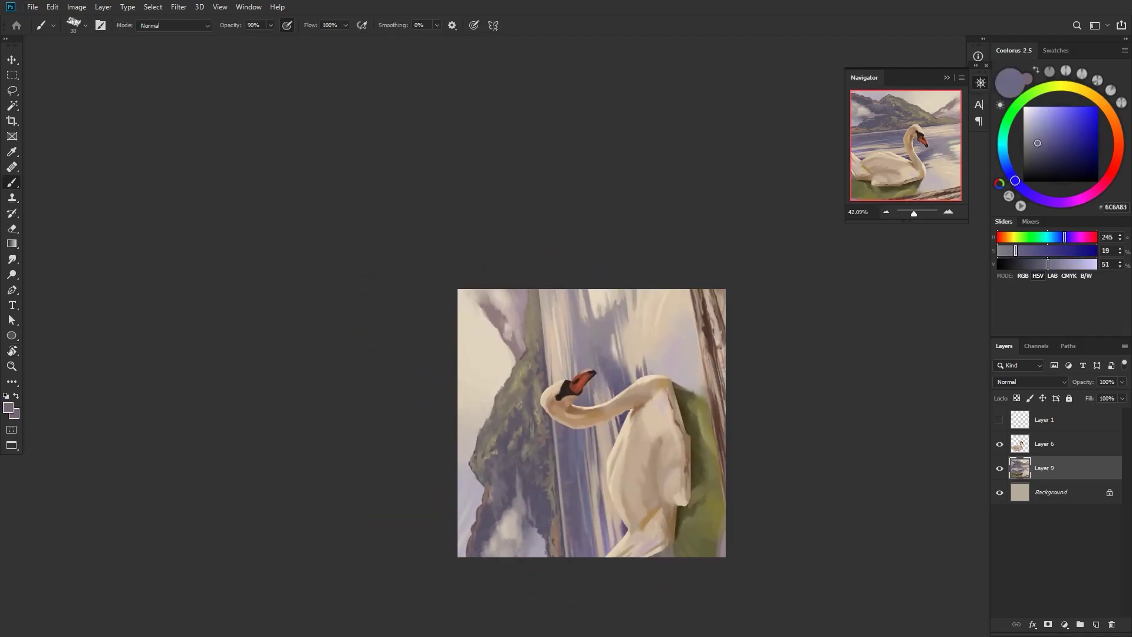
- Add thin ripples around the swan's neck with #DFD0BB and #72718A at brush size 15
{"action": "left_click", "coordinate": [602, 371], "text": "alt"}
{"action": "key", "text": "bracketleft"}
{"action": "key", "text": "bracketleft"}
{"action": "key", "text": "bracketleft"}
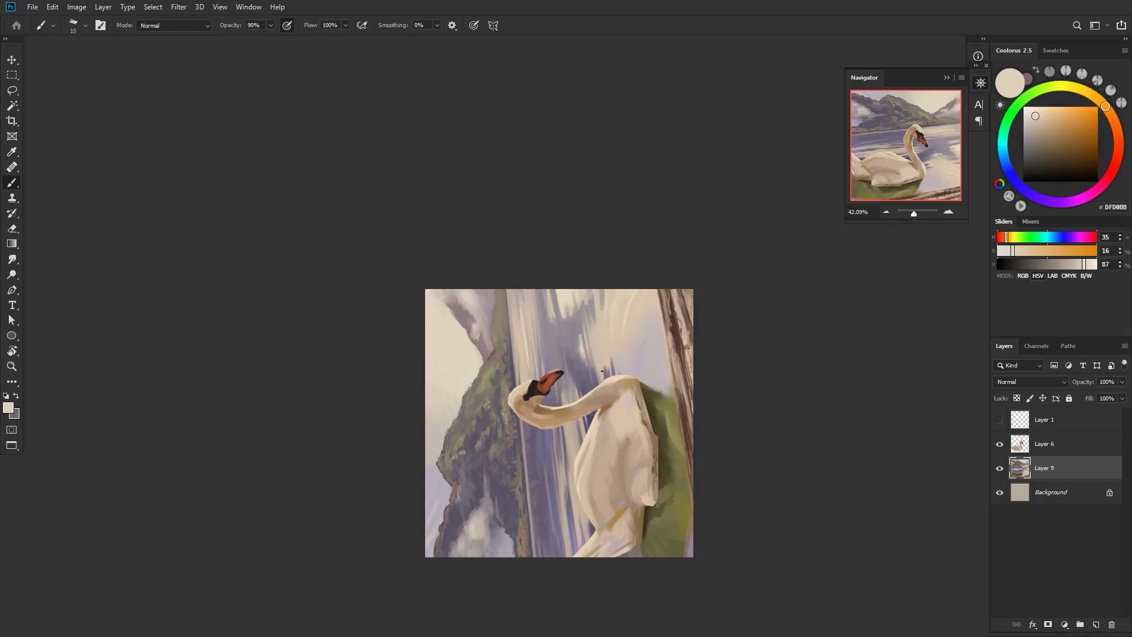
{"action": "left_click_drag", "start_coordinate": [576, 476], "coordinate": [600, 464]}
{"action": "left_click", "coordinate": [577, 417], "text": "alt"}
{"action": "left_click_drag", "start_coordinate": [578, 416], "coordinate": [579, 446]}
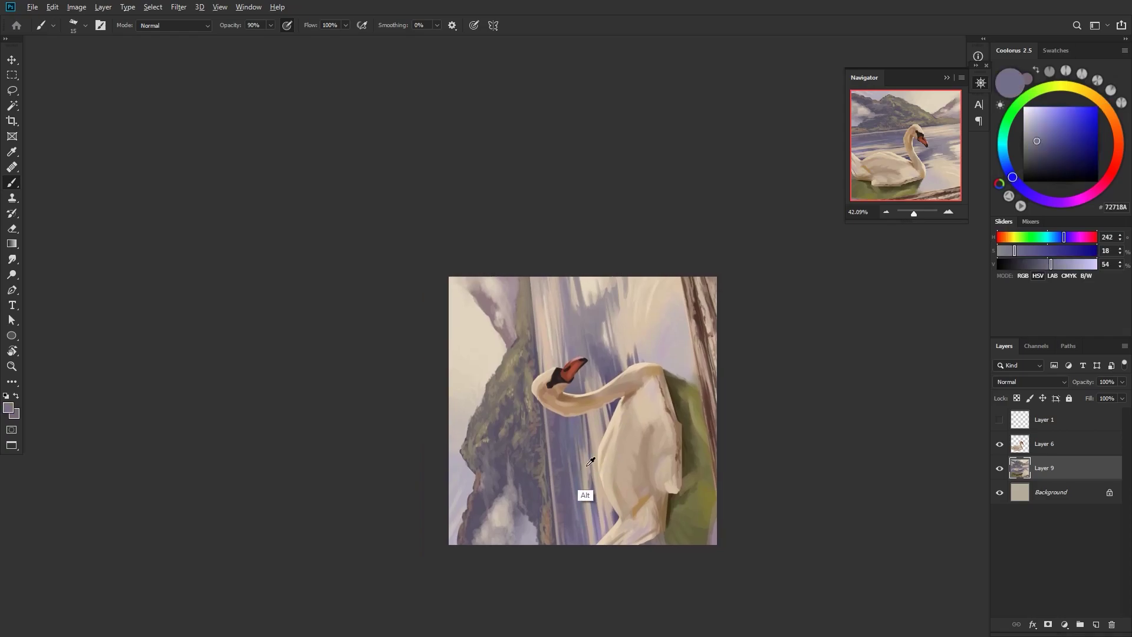
- Paint light ripples behind the swan's neck with #E6D8C1 at brush size 20, with pressure-controlled opacity off, and add #635C71 accents
{"action": "left_click", "coordinate": [586, 468], "text": "alt"}
{"action": "key", "text": "bracketleft"}
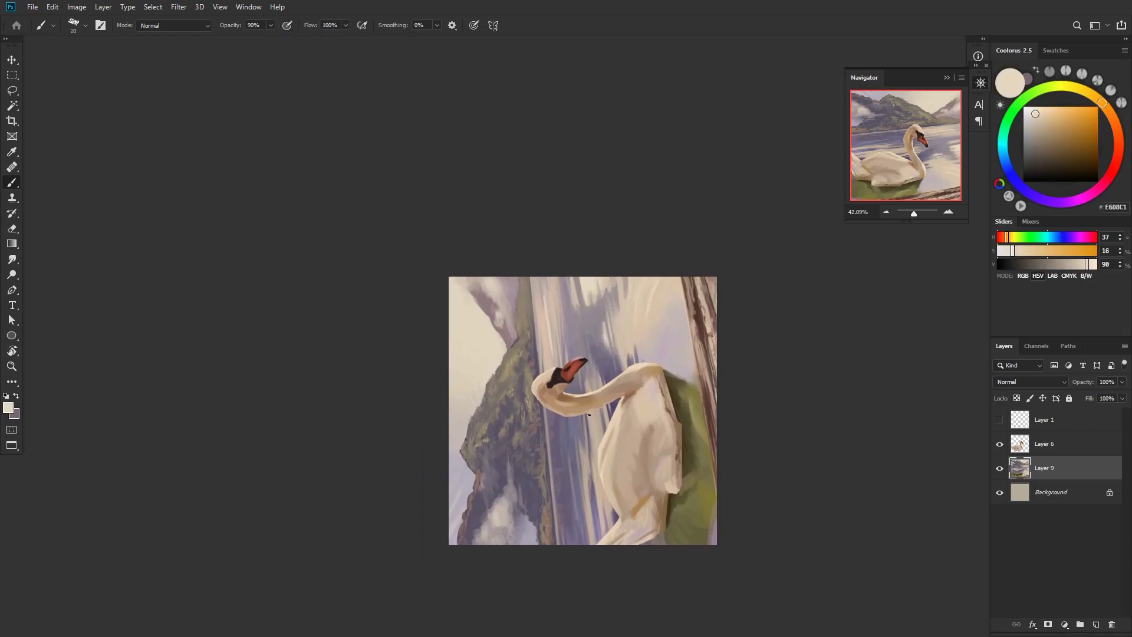
{"action": "left_click", "coordinate": [598, 442], "text": "alt"}
{"action": "left_click", "coordinate": [595, 445], "text": "alt"}
{"action": "left_click_drag", "start_coordinate": [593, 447], "coordinate": [593, 433]}
{"action": "mouse_move", "coordinate": [670, 345]}
{"action": "left_mouse_down"}
{"action": "mouse_move", "coordinate": [638, 361]}
{"action": "mouse_move", "coordinate": [671, 371]}
{"action": "left_mouse_up"}
{"action": "left_click", "coordinate": [589, 318], "text": "alt"}
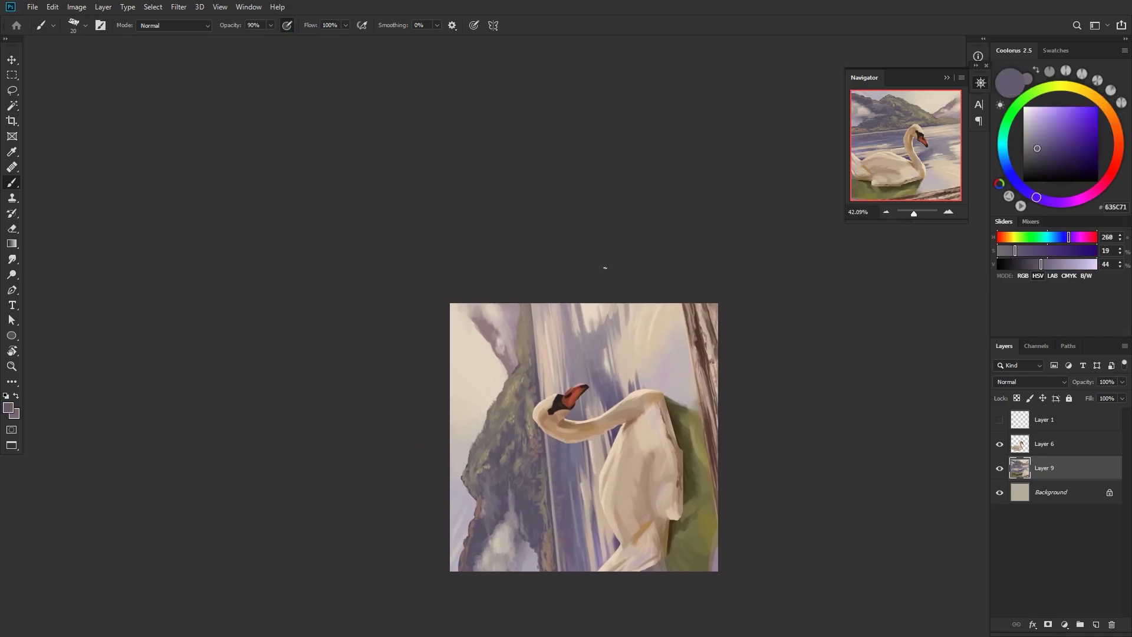
- Add fine light ripples near the swan's head with #CCB7A4 at brush size 15
{"action": "left_click", "coordinate": [547, 383], "text": "alt"}
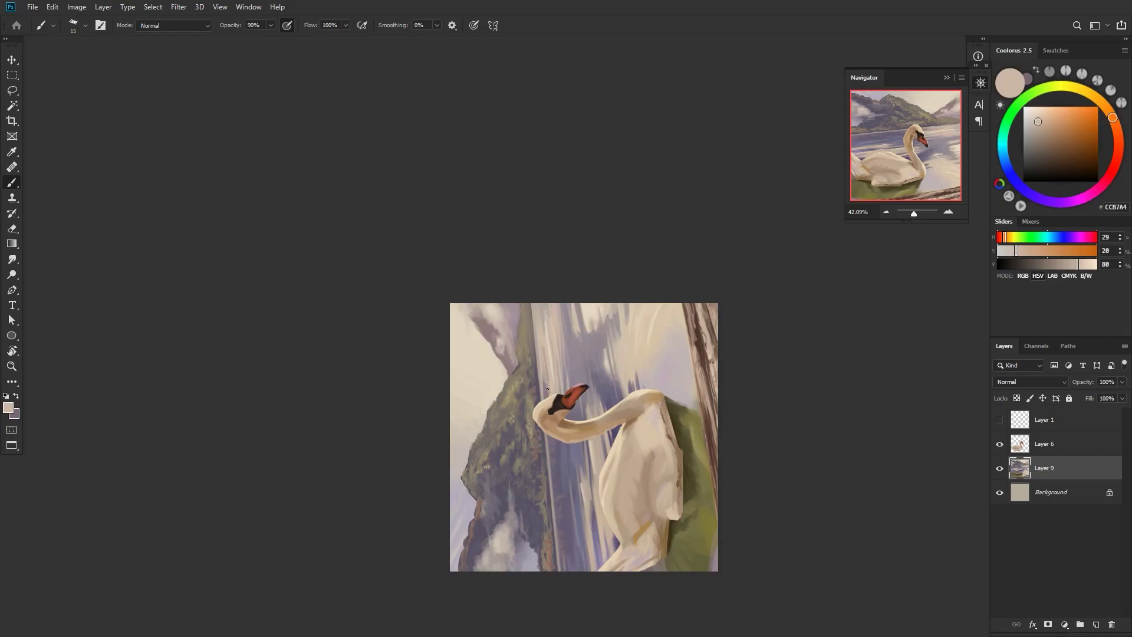
{"action": "left_click", "coordinate": [548, 402], "text": "alt"}
{"action": "left_click", "coordinate": [548, 402], "text": "alt"}
{"action": "left_click_drag", "start_coordinate": [613, 434], "coordinate": [540, 422]}
{"action": "left_click_drag", "start_coordinate": [608, 401], "coordinate": [587, 436]}
- Blend the water beside the wooden strip with #AC999F at brush size 60
{"action": "left_click", "coordinate": [613, 350], "text": "alt"}
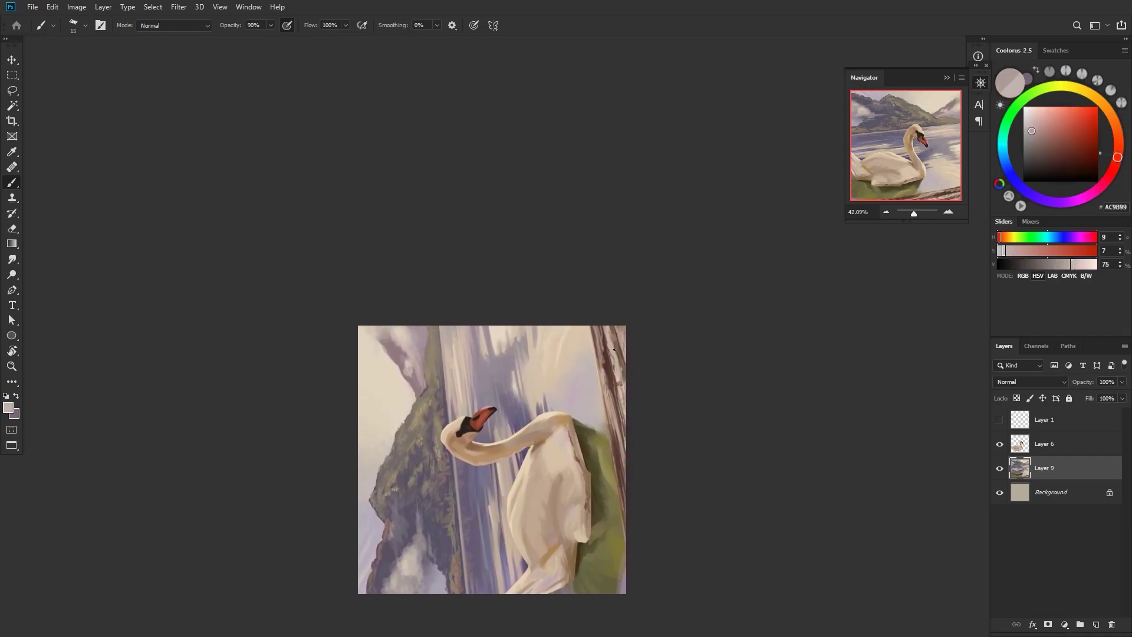
{"action": "key", "text": "bracketright"}
{"action": "key", "text": "bracketright"}
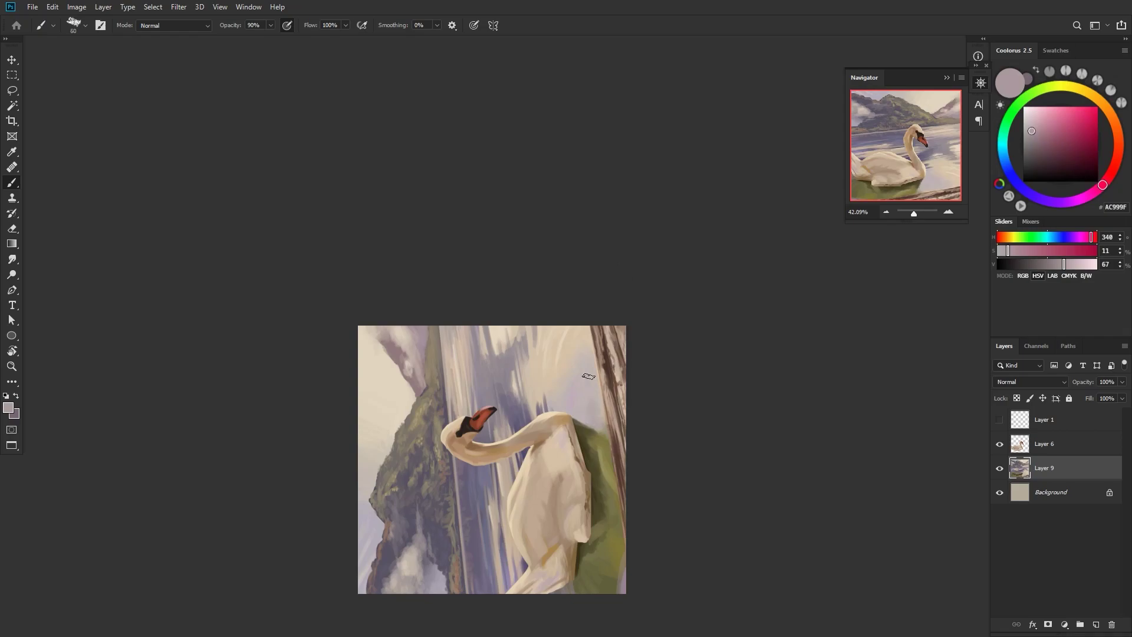
{"action": "left_click", "coordinate": [588, 369], "text": "alt"}
- Lasso the scene up to the wooden strip's edge and blend the water inside it with #B2A1A5 and #D3C2AE at size 60
{"action": "key", "text": "l"}
{"action": "mouse_move", "coordinate": [529, 325]}
{"action": "left_mouse_down"}
{"action": "mouse_move", "coordinate": [588, 324]}
{"action": "mouse_move", "coordinate": [635, 590]}
{"action": "mouse_move", "coordinate": [520, 188]}
{"action": "left_mouse_up"}
{"action": "key", "text": "b"}
{"action": "left_click", "coordinate": [591, 390], "text": "alt"}
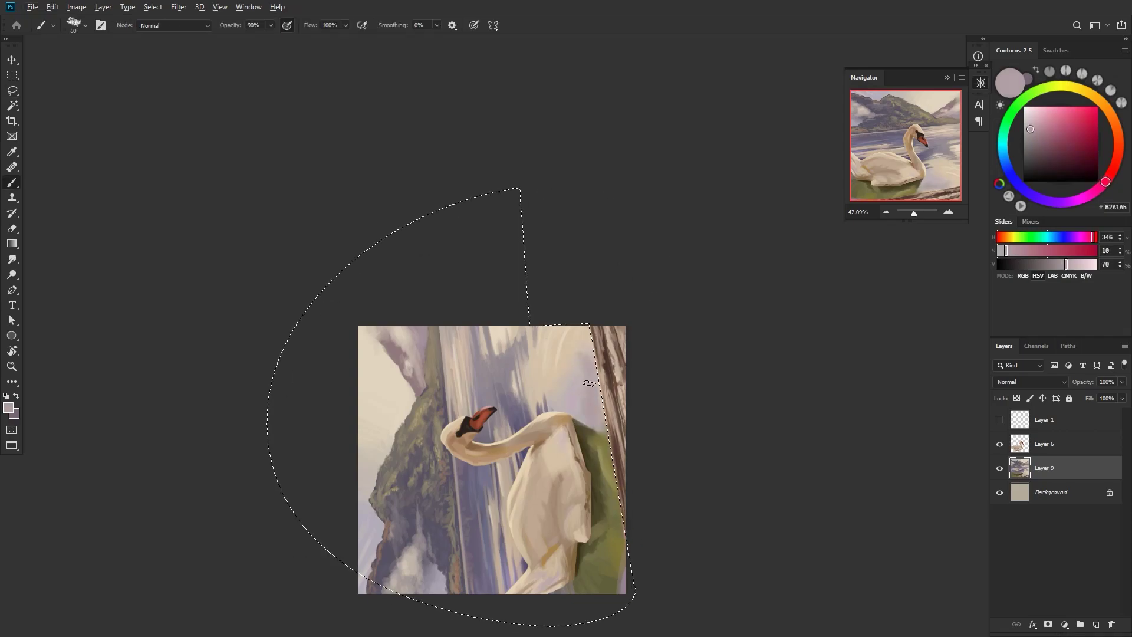
{"action": "left_click", "coordinate": [585, 361], "text": "alt"}
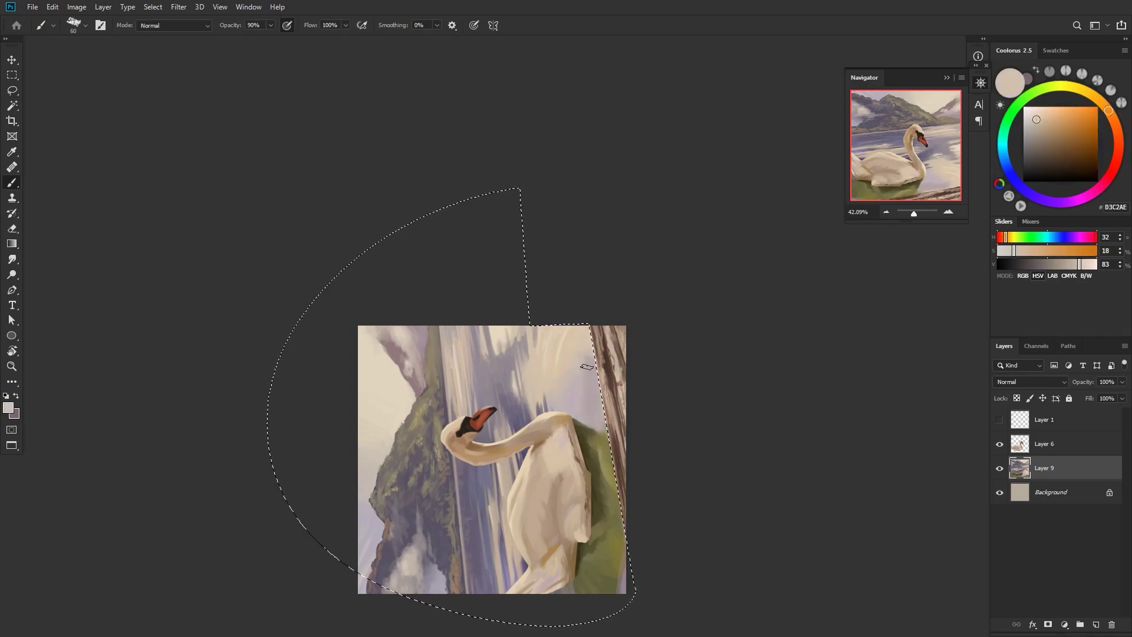
- Paint the water between the swan's beak and neck with #91878E at brush size 30
{"action": "left_click", "coordinate": [510, 408], "text": "alt"}
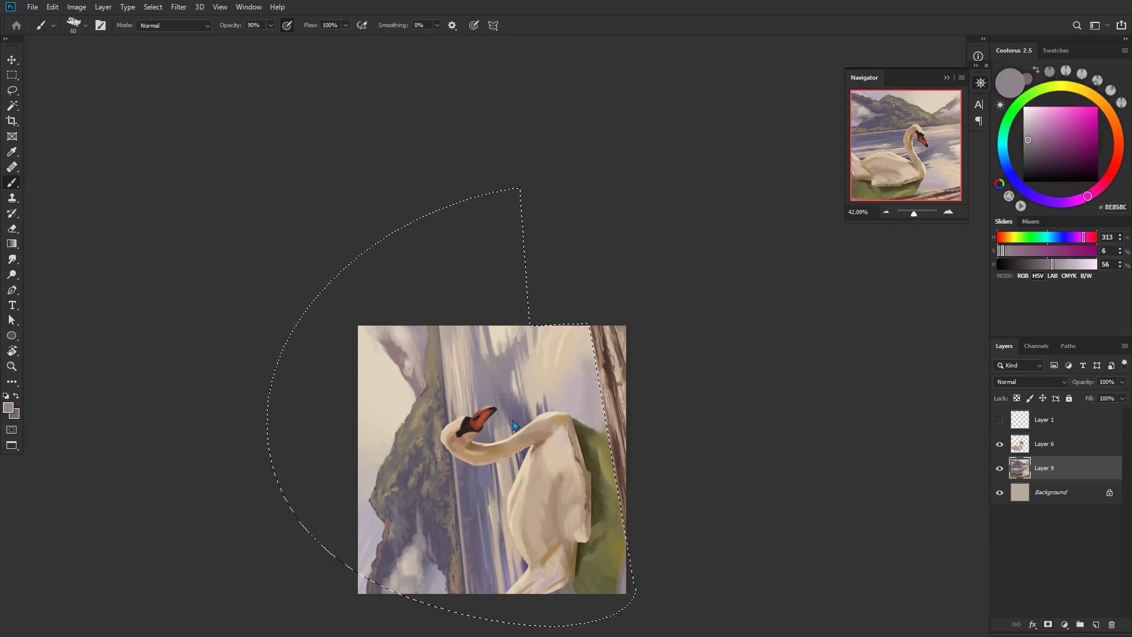
{"action": "left_click", "coordinate": [519, 408], "text": "alt"}
{"action": "key", "text": "bracketleft"}
{"action": "key", "text": "bracketleft"}
{"action": "key", "text": "bracketleft"}
{"action": "key", "text": "bracketleft"}
{"action": "key", "text": "bracketleft"}
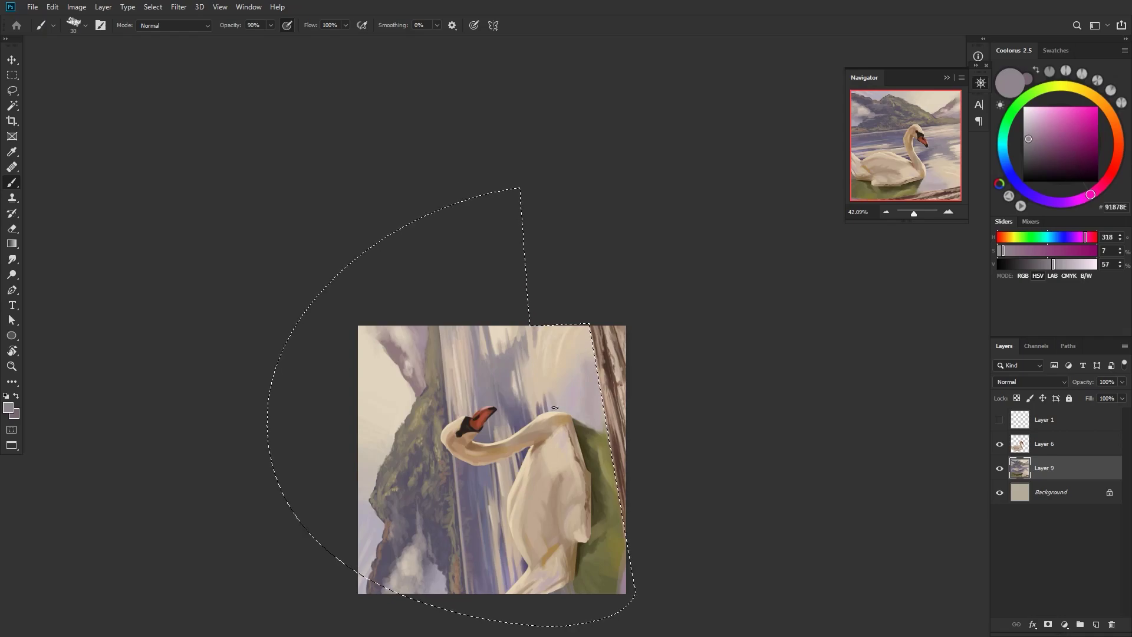
- Blend the water near the wooden strip and the green reflection below the swan with colours sampled from the painting
{"action": "left_click", "coordinate": [565, 394], "text": "alt"}
{"action": "left_click", "coordinate": [581, 361], "text": "alt"}
{"action": "left_click", "coordinate": [608, 450], "text": "alt"}
{"action": "left_click_drag", "start_coordinate": [608, 451], "coordinate": [626, 519]}
{"action": "left_click_drag", "start_coordinate": [493, 539], "coordinate": [520, 535]}
- Paint fine ripples on the lake behind the swan with #B8A797 at brush size 10 and #68637A at size 15
{"action": "left_click", "coordinate": [519, 527], "text": "alt"}
{"action": "key", "text": "bracketleft"}
{"action": "key", "text": "bracketleft"}
{"action": "key", "text": "bracketleft"}
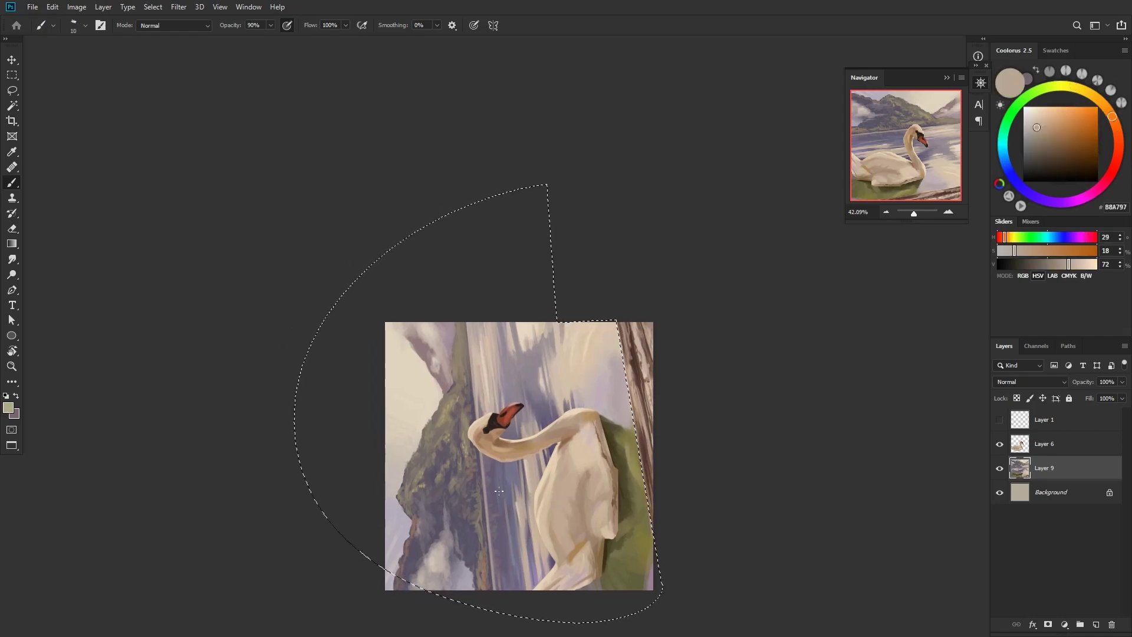
{"action": "left_click", "coordinate": [515, 572], "text": "alt"}
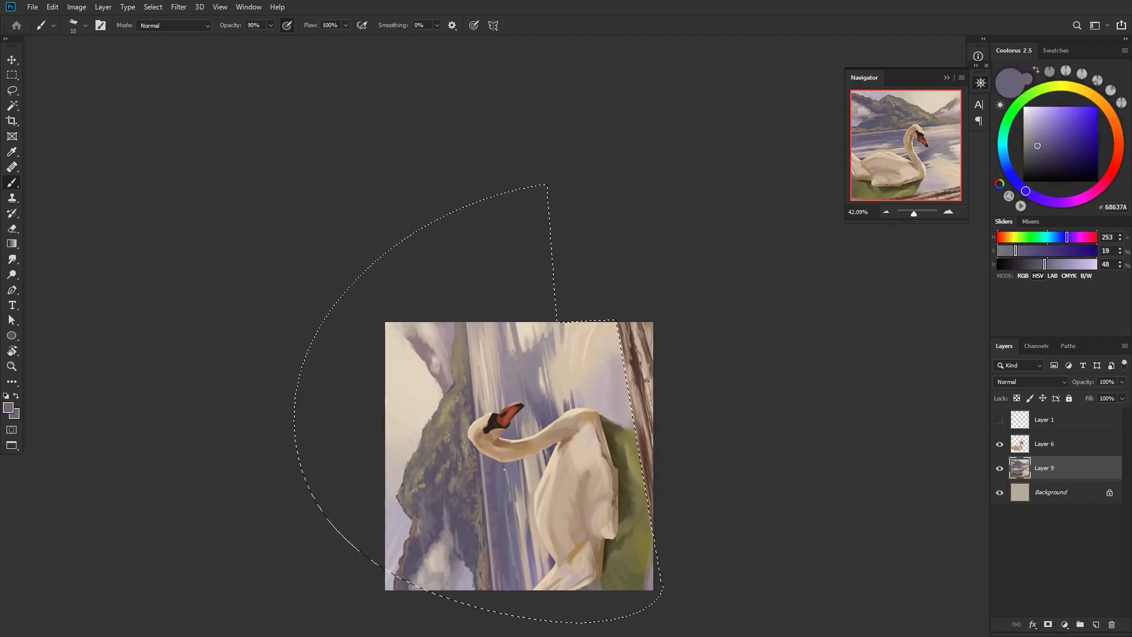
{"action": "left_click", "coordinate": [501, 547], "text": "alt"}
{"action": "left_click", "coordinate": [522, 514], "text": "alt"}
{"action": "left_click_drag", "start_coordinate": [496, 475], "coordinate": [527, 487]}
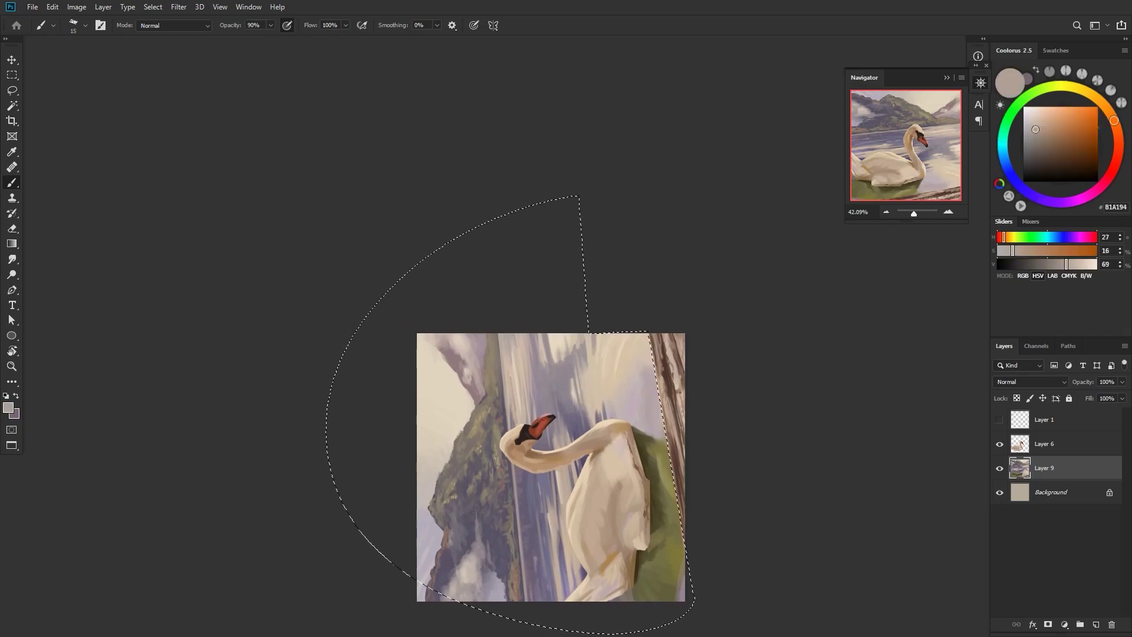
- Add light ripples around the swan's head with #BAA999 and #DFD1BB at brush size 15
{"action": "left_click", "coordinate": [527, 485], "text": "alt"}
{"action": "left_click", "coordinate": [510, 421], "text": "alt"}
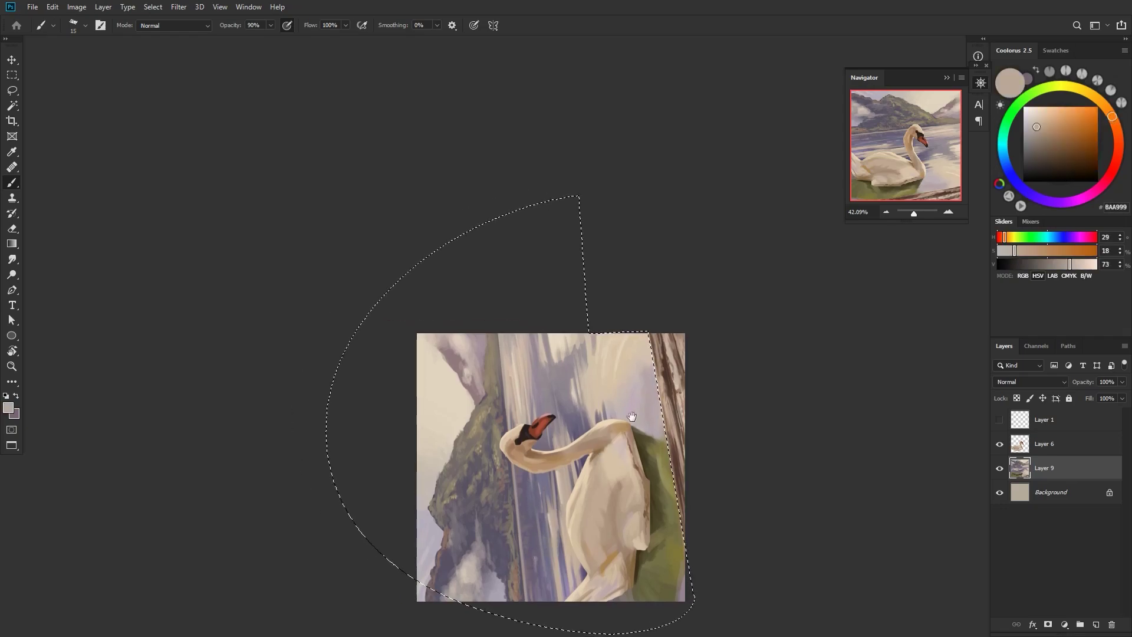
{"action": "left_click_drag", "start_coordinate": [510, 421], "coordinate": [477, 455]}
{"action": "left_click", "coordinate": [490, 443], "text": "alt"}
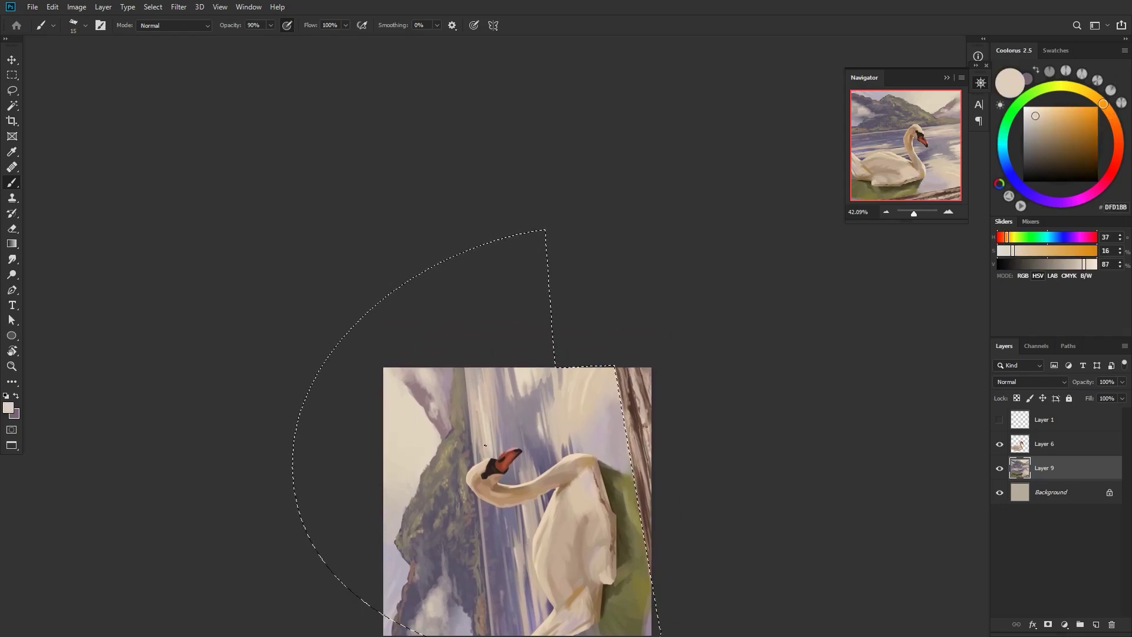
- Turn the canvas view back upright and clear the lasso selection
{"action": "key", "text": "r"}
{"action": "left_click_drag", "start_coordinate": [611, 336], "coordinate": [571, 518]}
{"action": "key", "text": "Escape"}
{"action": "mouse_move", "coordinate": [633, 408]}
{"action": "left_mouse_down"}
{"action": "mouse_move", "coordinate": [642, 450]}
{"action": "mouse_move", "coordinate": [699, 520]}
{"action": "left_mouse_up"}
{"action": "key", "text": "ctrl+d"}
{"action": "key", "text": "b"}
{"action": "key", "text": "F2"}
{"action": "key", "text": "F2"}
{"action": "left_click_drag", "start_coordinate": [562, 433], "coordinate": [584, 433]}
{"action": "left_click_drag", "start_coordinate": [545, 494], "coordinate": [579, 483]}
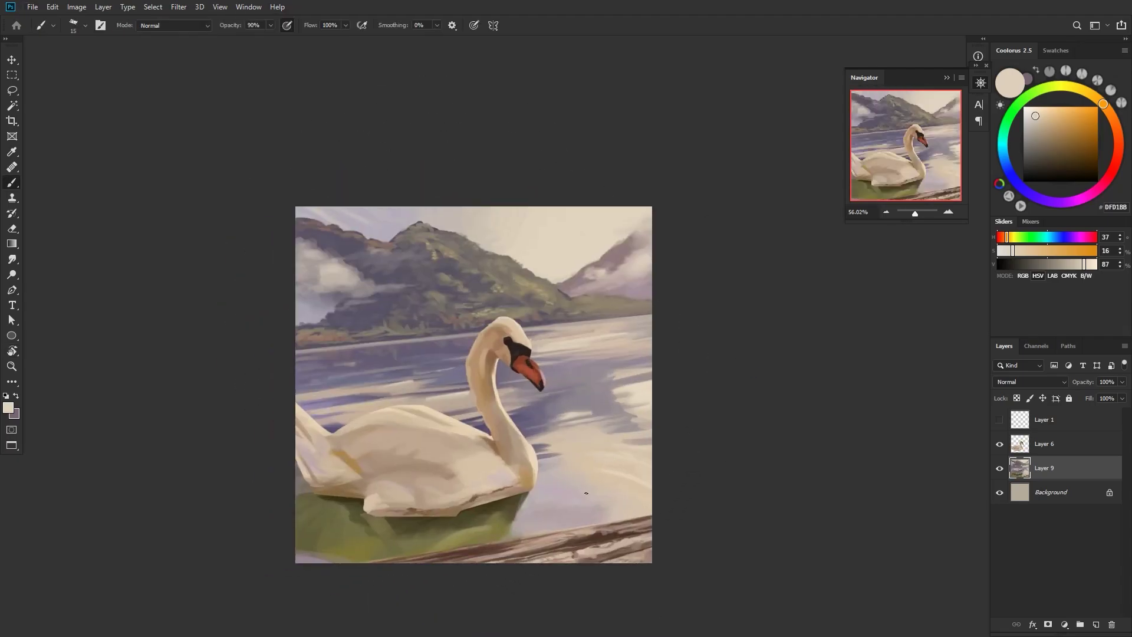
{"action": "left_click_drag", "start_coordinate": [748, 446], "coordinate": [727, 446]}
{"action": "left_click_drag", "start_coordinate": [726, 446], "coordinate": [721, 463]}
- Create a new layer above Layer 9 and choose a soft round brush with the colour #E2CCAA
{"action": "key", "text": "ctrl+shift+alt+n"}
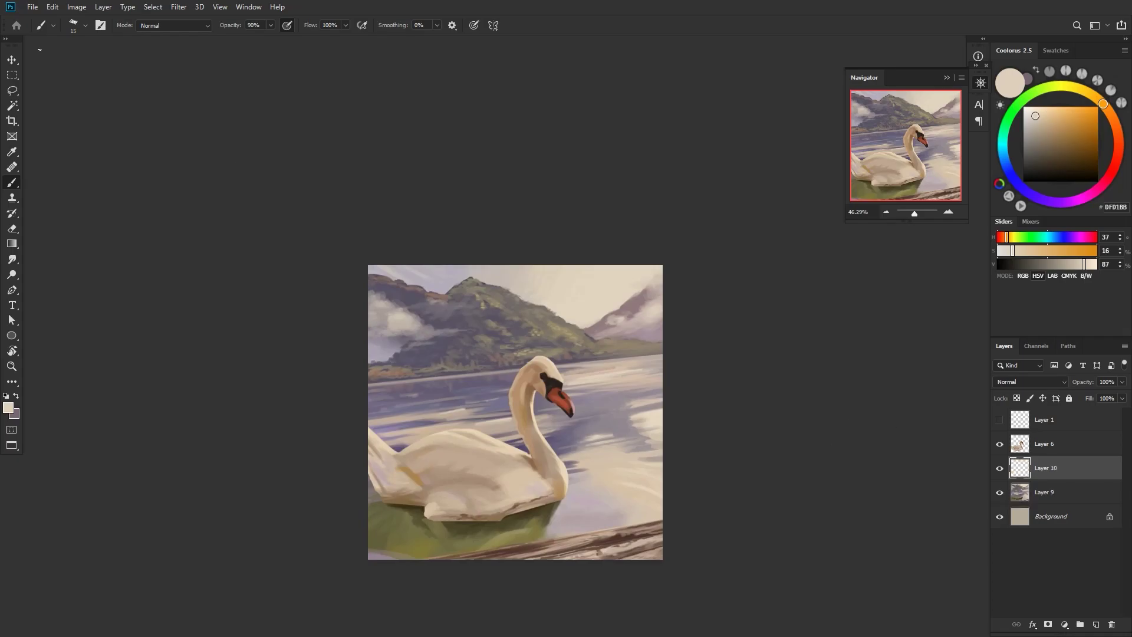
{"action": "left_click", "coordinate": [85, 25]}
{"action": "double_click", "coordinate": [611, 279]}
{"action": "left_click_drag", "start_coordinate": [1043, 125], "coordinate": [1042, 115]}
- Paint a soft warm glow over the bright sky and distant mountain with #E2CCAA at brush size 700
{"action": "key", "text": "bracketright"}
{"action": "key", "text": "bracketright"}
{"action": "key", "text": "bracketright"}
{"action": "key", "text": "bracketright"}
{"action": "key", "text": "bracketright"}
{"action": "key", "text": "bracketright"}
{"action": "key", "text": "bracketright"}
{"action": "key", "text": "bracketright"}
{"action": "key", "text": "bracketright"}
{"action": "key", "text": "bracketright"}
{"action": "key", "text": "bracketright"}
{"action": "key", "text": "bracketright"}
{"action": "key", "text": "bracketright"}
{"action": "key", "text": "bracketright"}
{"action": "key", "text": "bracketright"}
{"action": "key", "text": "bracketright"}
{"action": "key", "text": "bracketright"}
{"action": "key", "text": "bracketright"}
{"action": "key", "text": "bracketright"}
{"action": "key", "text": "bracketright"}
{"action": "mouse_move", "coordinate": [629, 318]}
{"action": "left_mouse_down"}
{"action": "mouse_move", "coordinate": [725, 181]}
{"action": "mouse_move", "coordinate": [650, 315]}
{"action": "mouse_move", "coordinate": [728, 270]}
{"action": "left_mouse_up"}
{"action": "left_click_drag", "start_coordinate": [672, 328], "coordinate": [724, 374]}
{"action": "scroll", "coordinate": [708, 412], "scroll_direction": "down", "scroll_amount": 3}
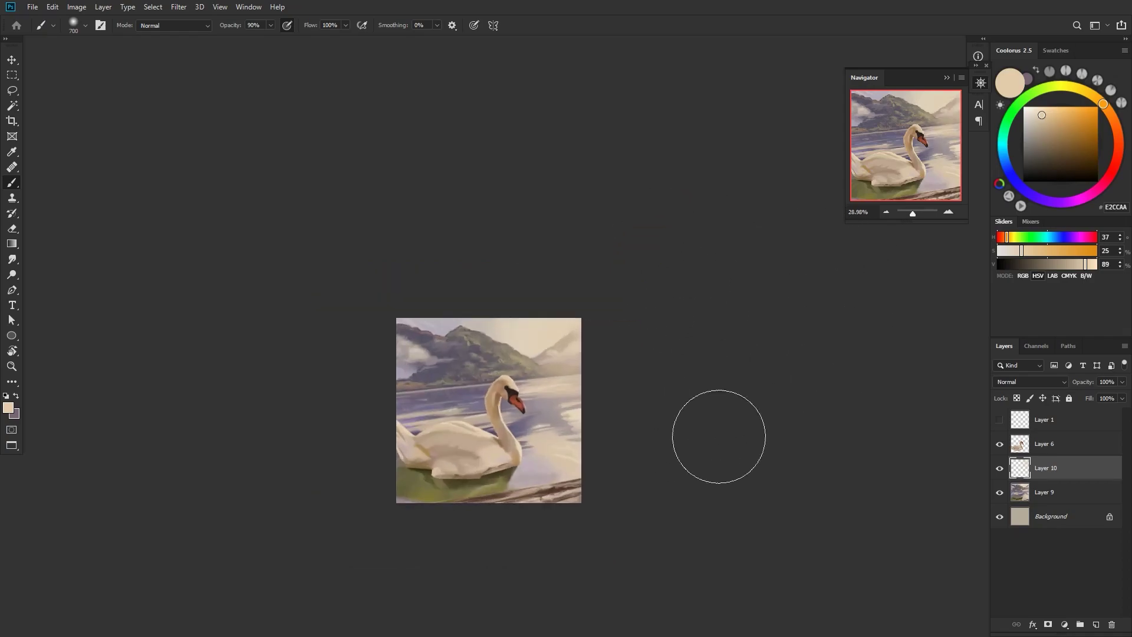
- Set the glow layer's opacity to 72%
{"action": "left_click", "coordinate": [1122, 382]}
{"action": "left_click_drag", "start_coordinate": [1121, 397], "coordinate": [1107, 398]}
{"action": "scroll", "coordinate": [703, 474], "scroll_direction": "up", "scroll_amount": 3}
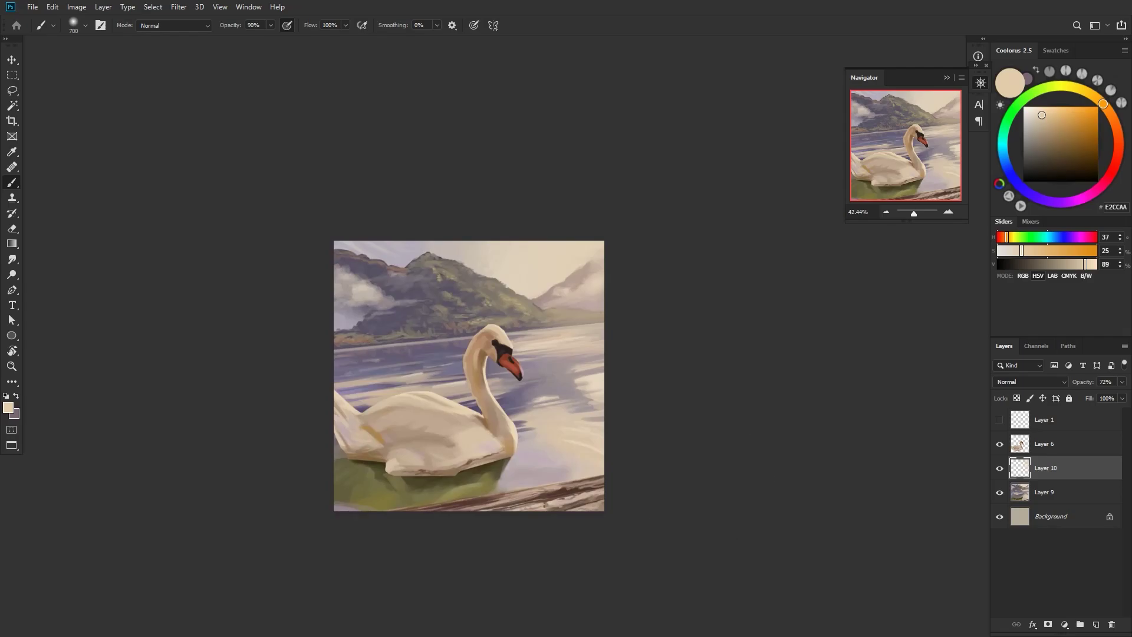